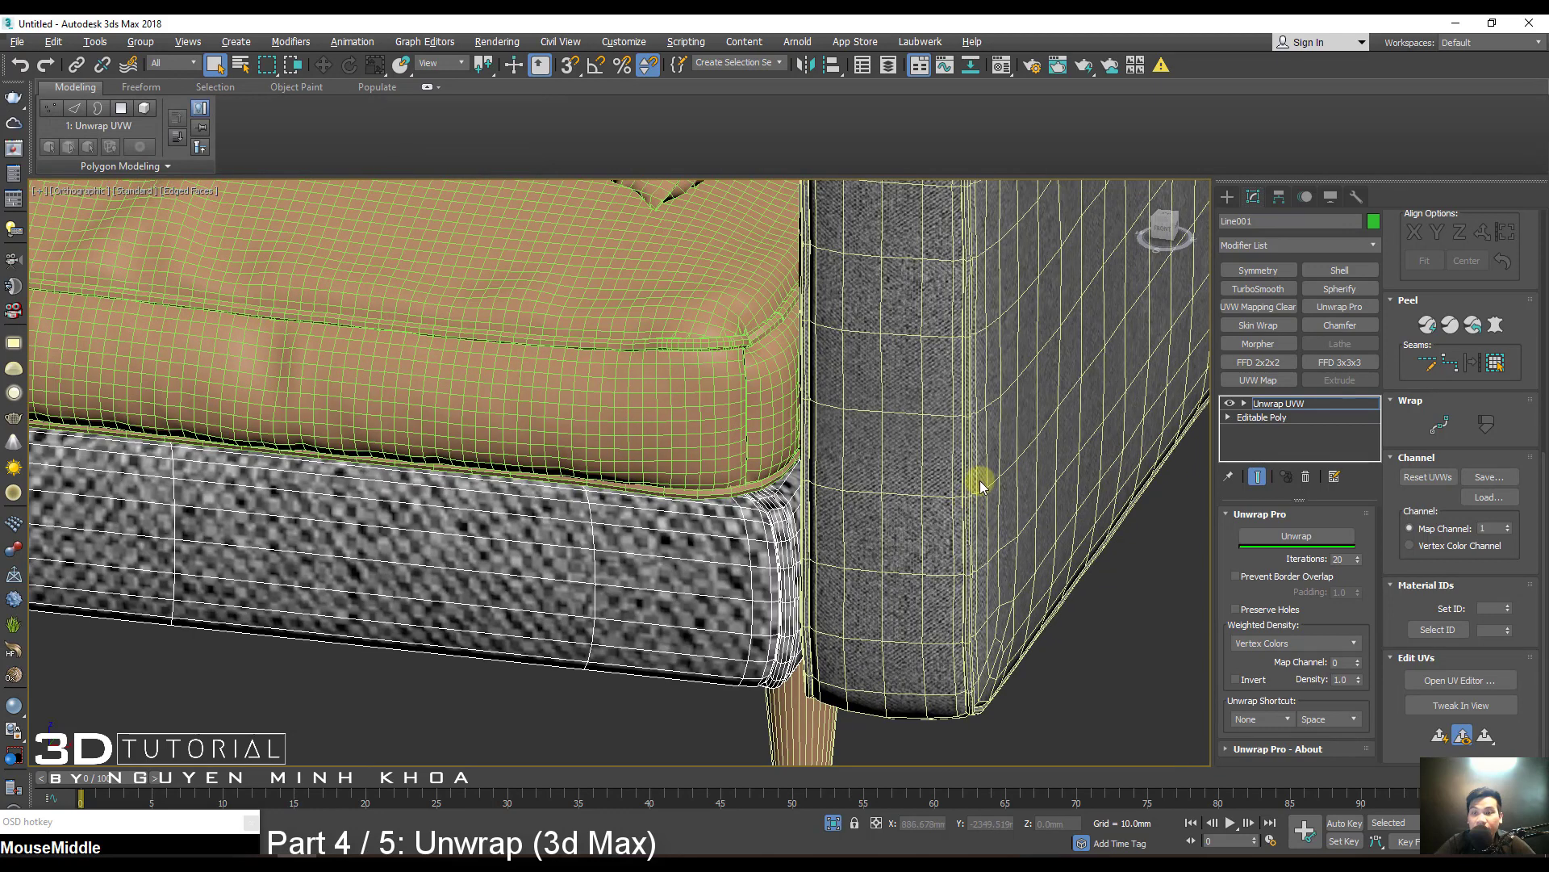
Undo the last unwrap edits and attach the adjoining armrest mesh to the sofa's front base mesh.
key("ctrl+z")
key("ctrl+z")
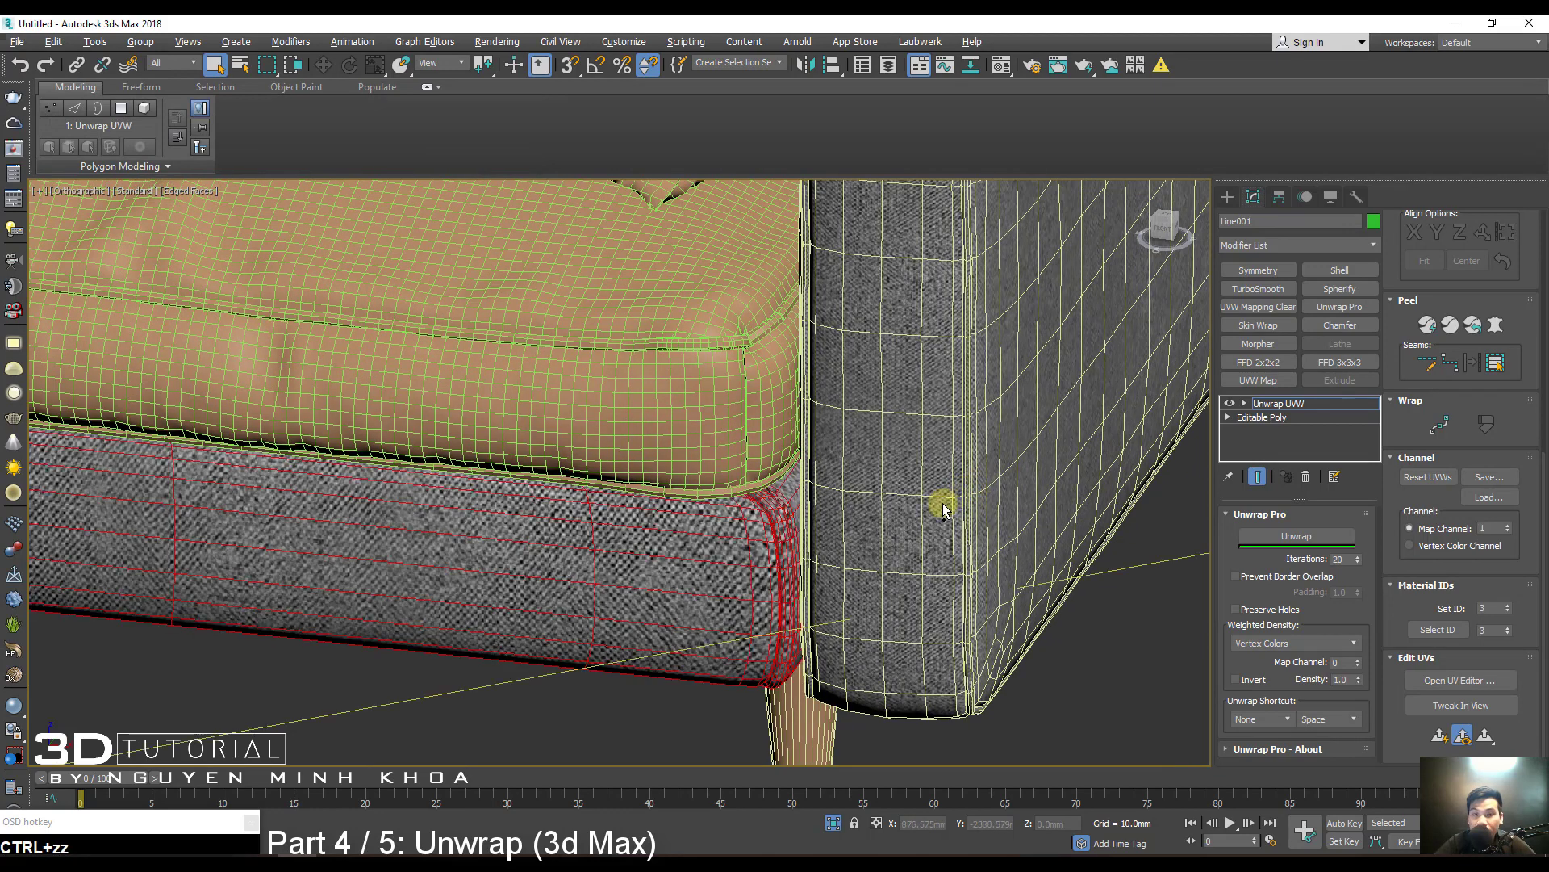
right_click(908, 499)
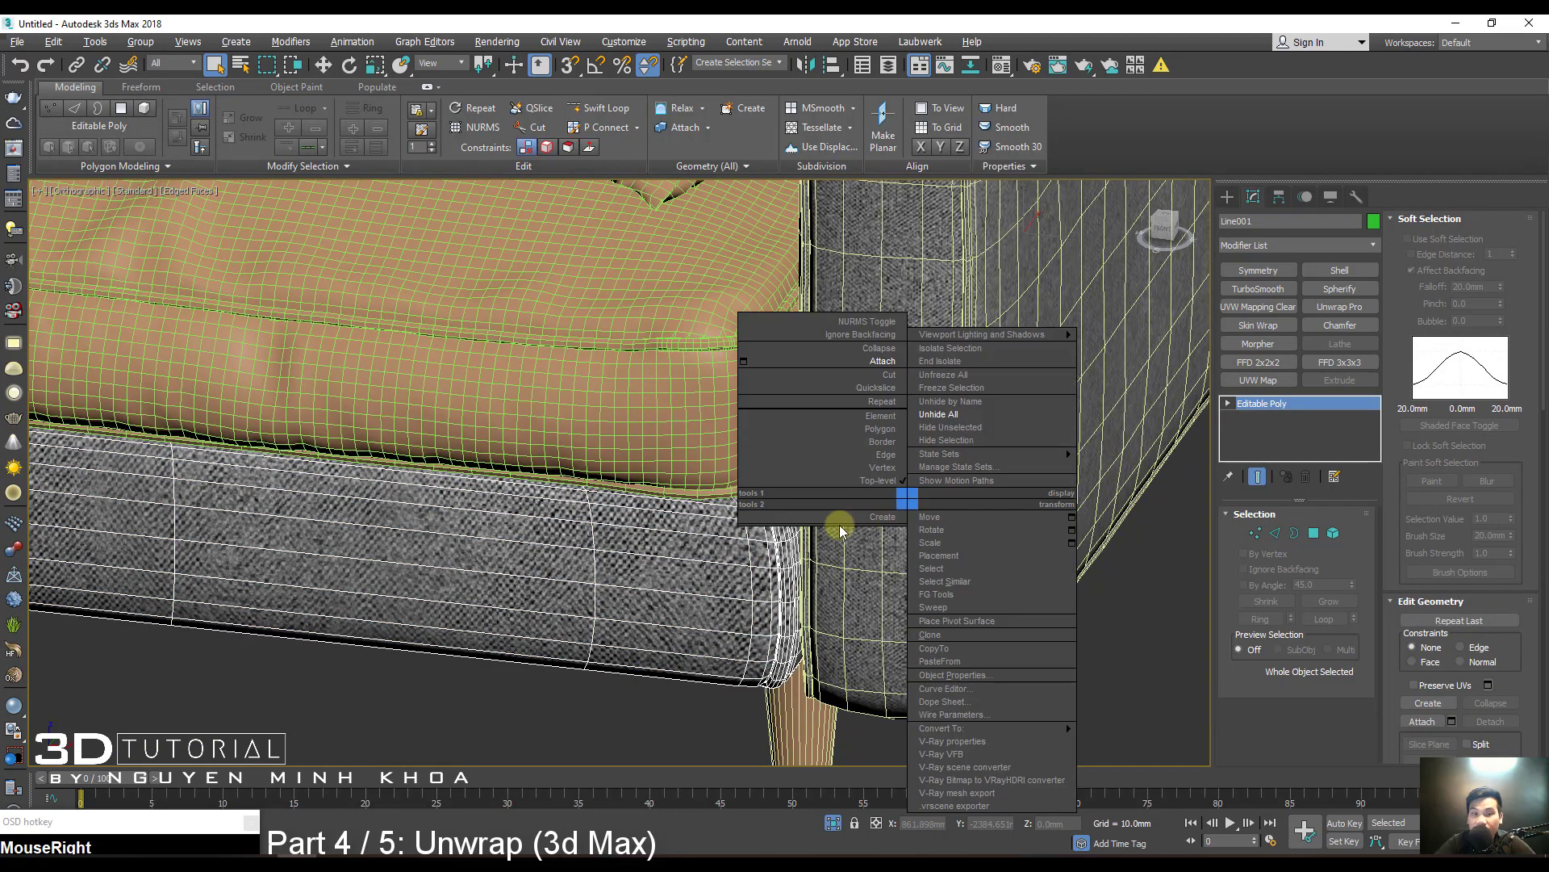
left_click(882, 362)
left_click(912, 493)
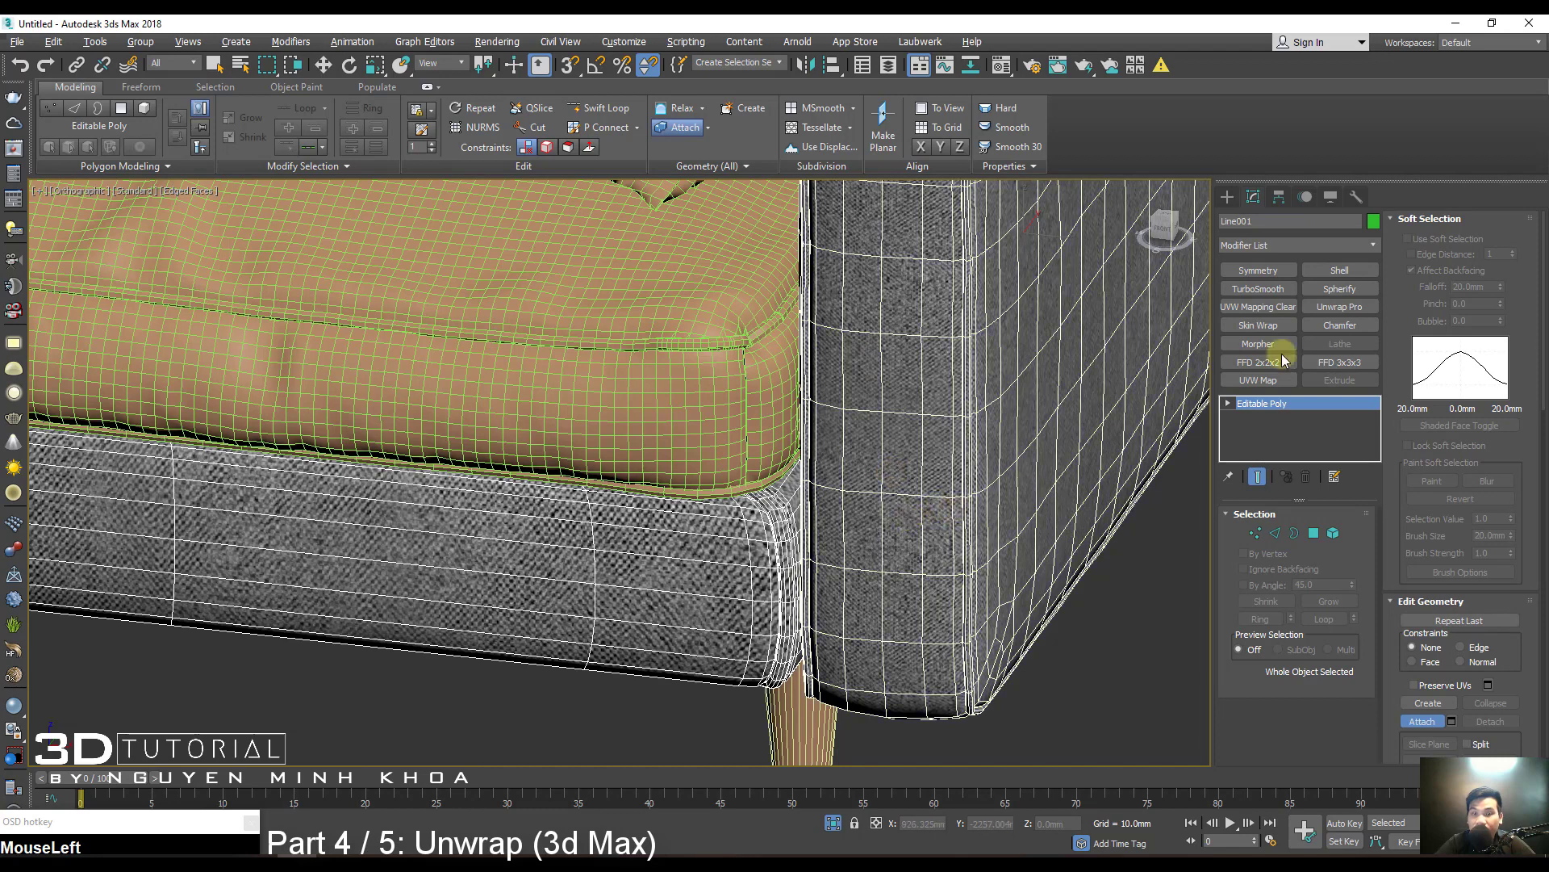
Add an Unwrap modifier to the combined sofa frame, select all its polygons and open them in the UV editor.
left_click(1342, 312)
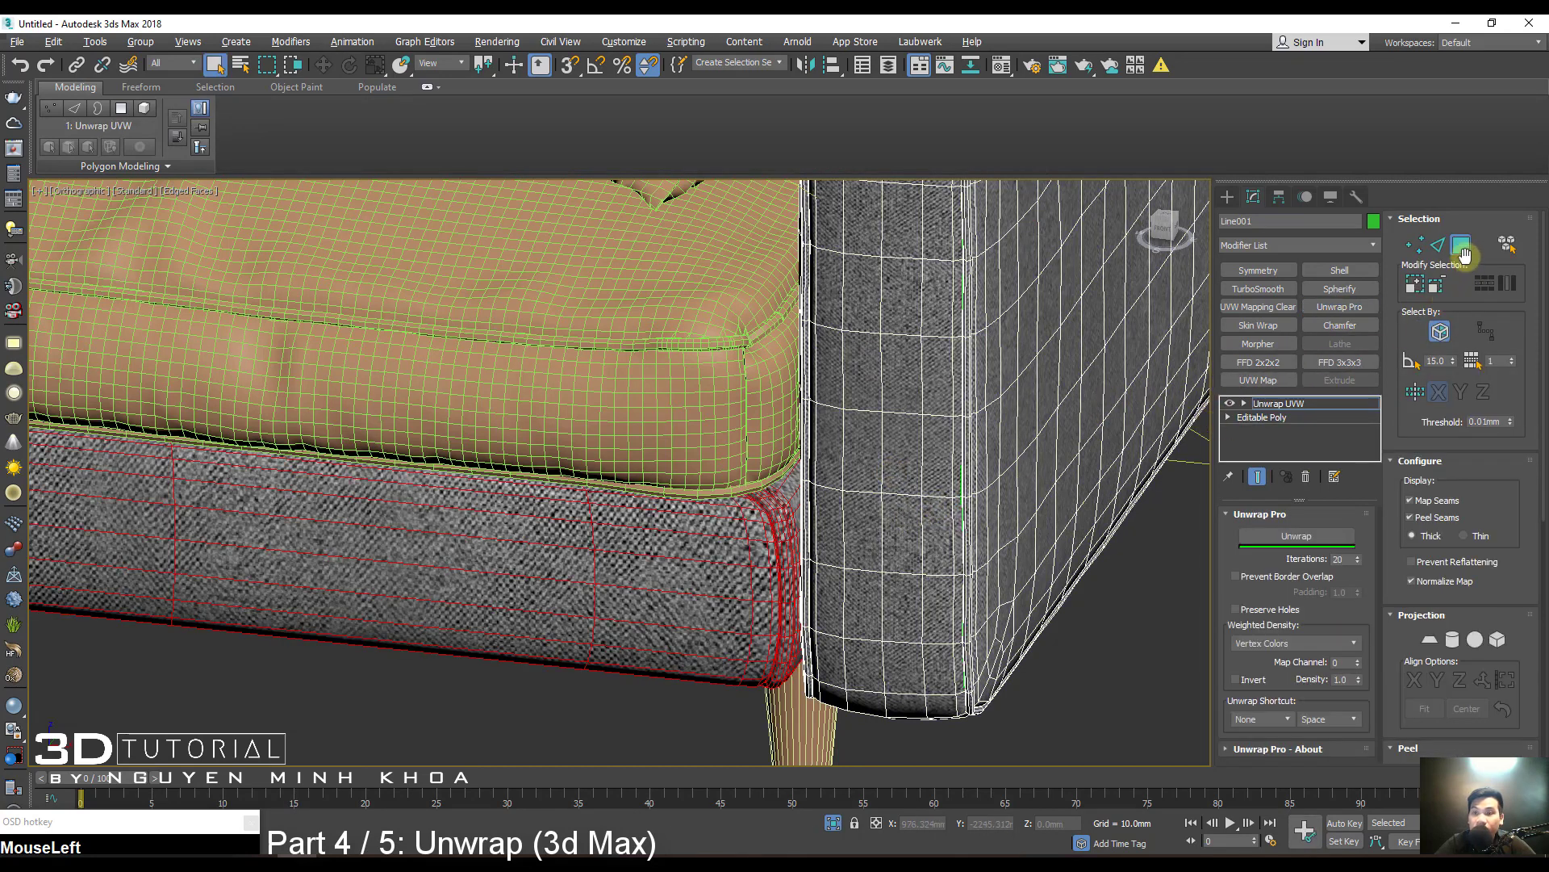
key("ctrl+a")
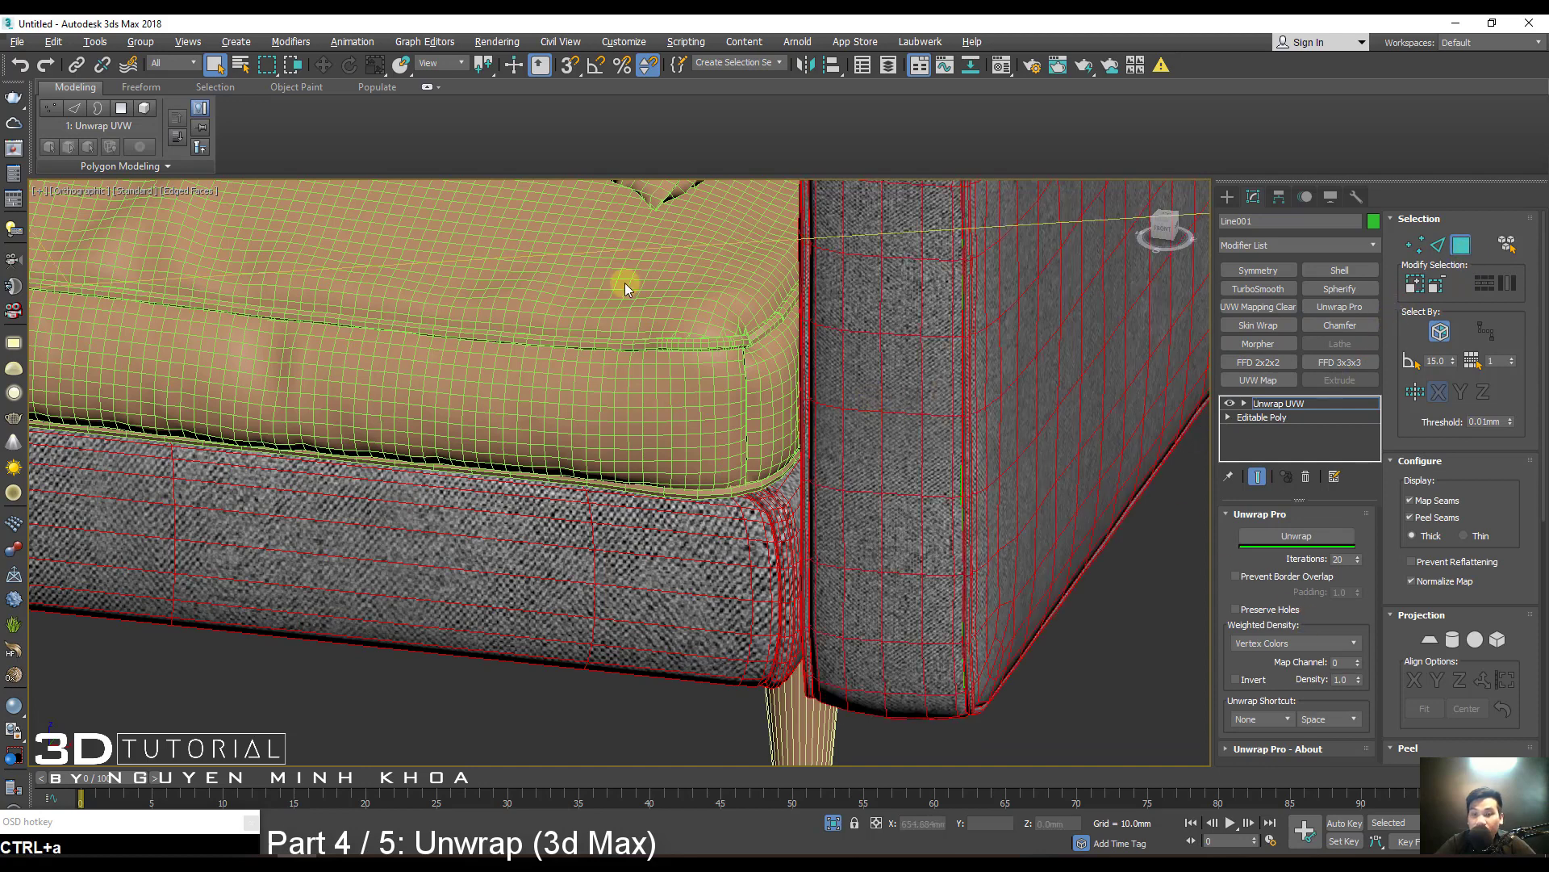
left_click(1405, 535)
scroll(1399, 526, "down", 5)
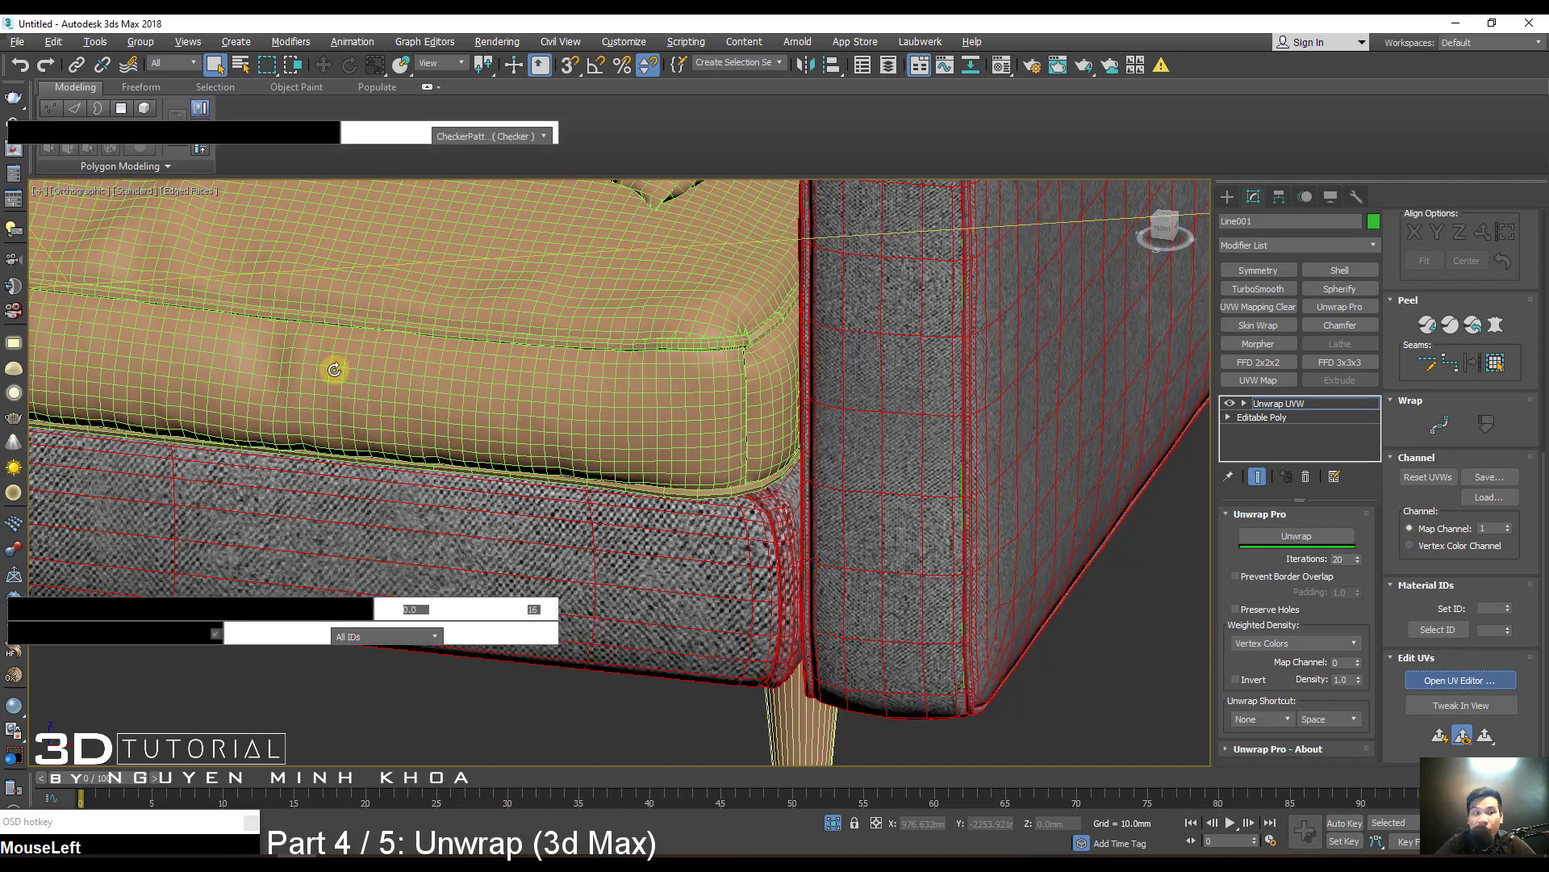
scroll(222, 384, "down", 4)
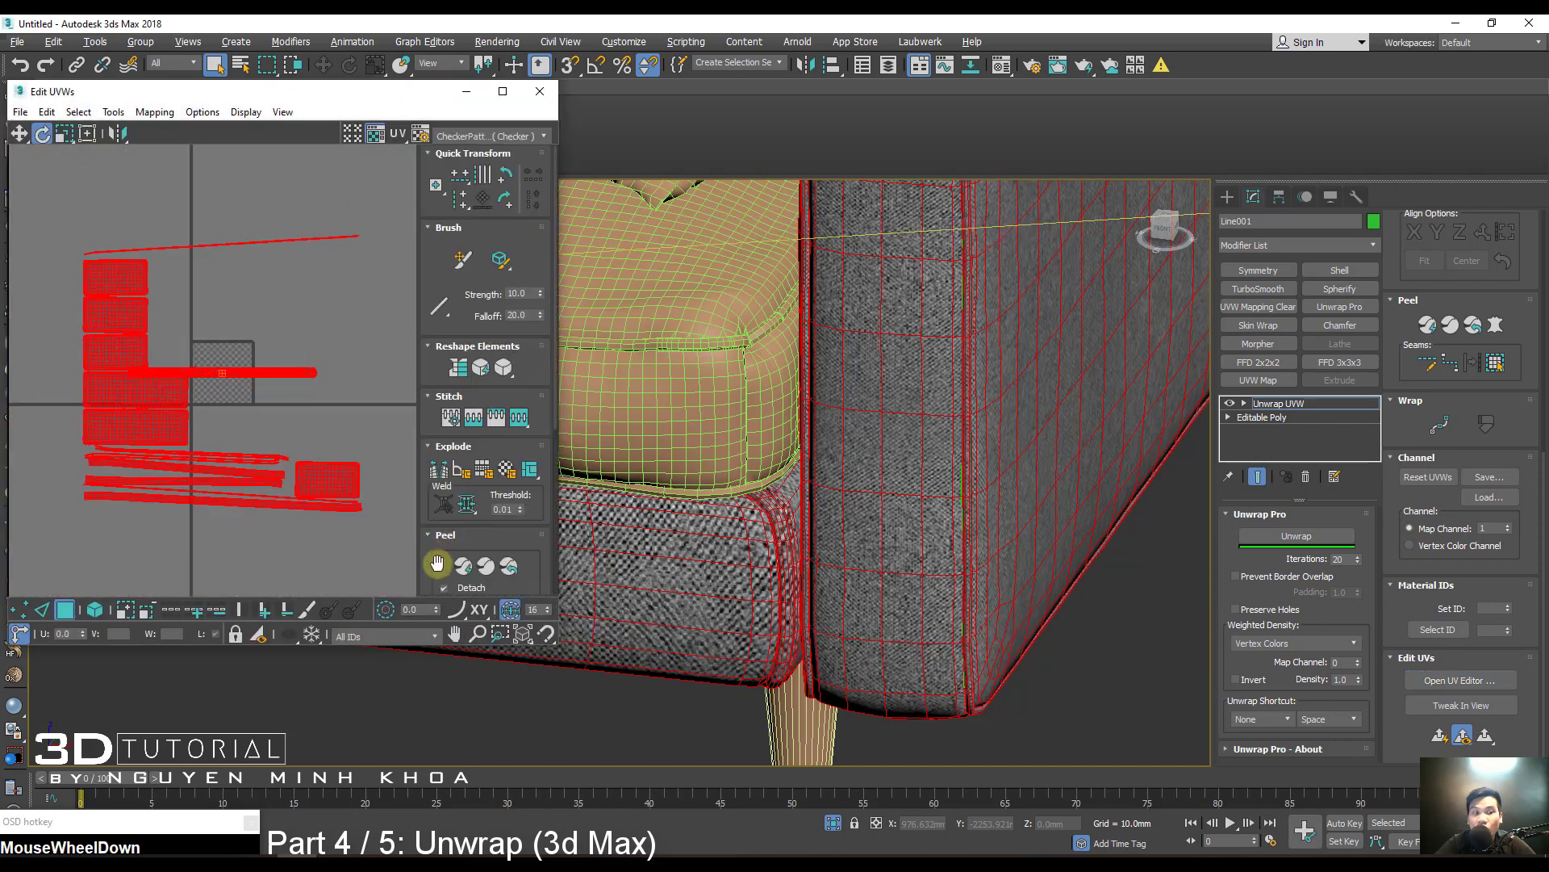
Pack the frame's UV shells with rescaling and scale them up uniformly to about 496% for a finer fabric texture.
left_click_drag(436, 563, 452, 523)
left_click(437, 550)
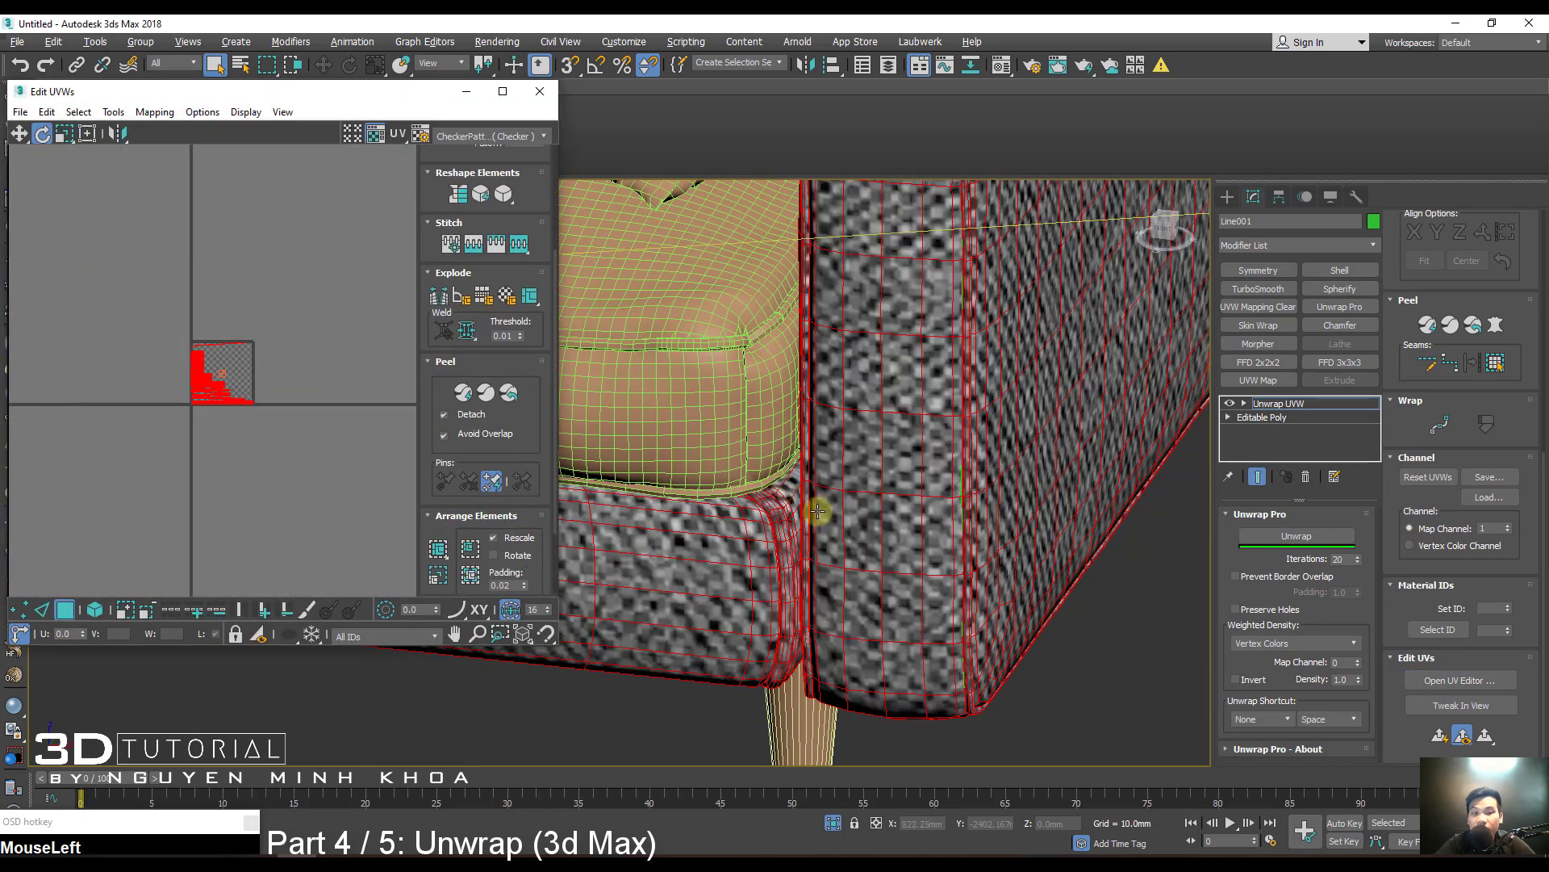
middle_click_drag(211, 401, 203, 393)
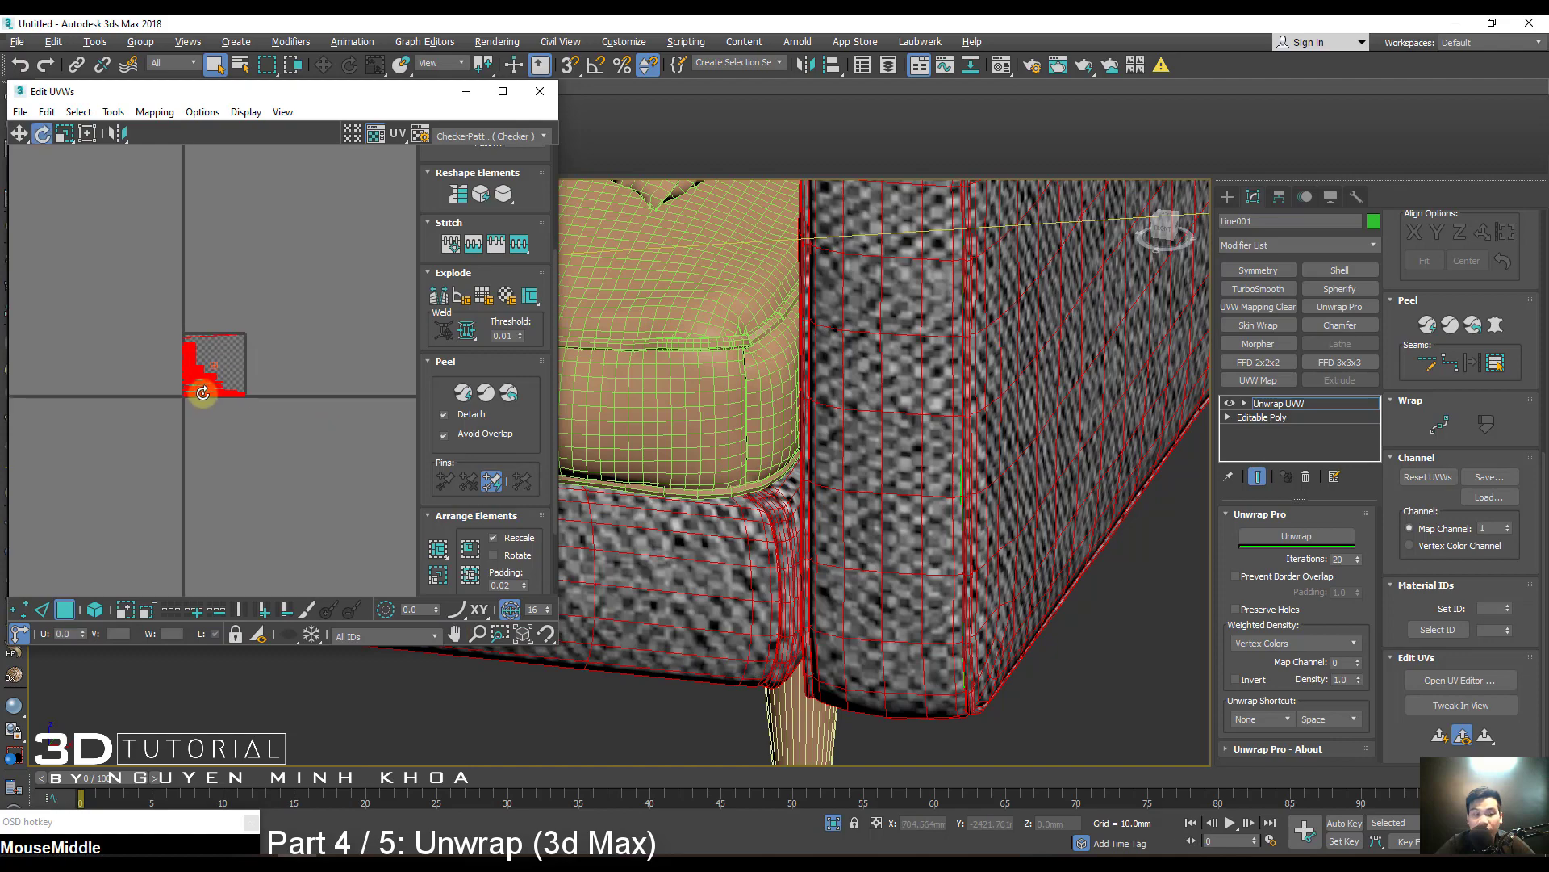
left_click_drag(208, 393, 242, 234)
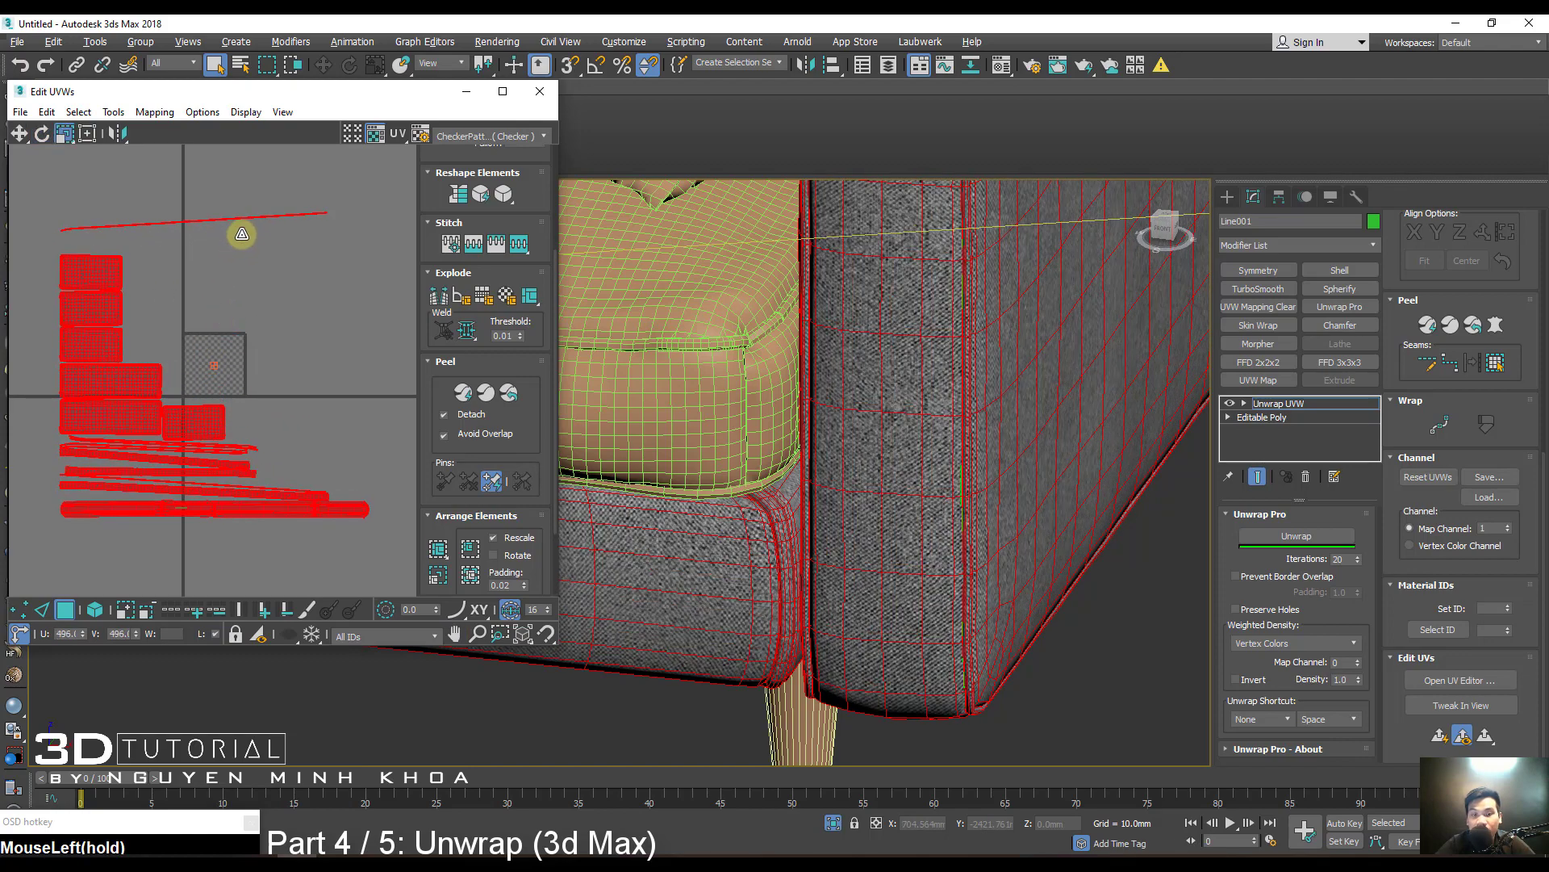
Close the UV editor, collapse the unwrapped sofa frame to an Editable Poly and deselect it.
left_click(540, 90)
scroll(831, 415, "down", 5)
middle_click_drag(830, 415, 971, 305, "alt")
right_click(973, 294)
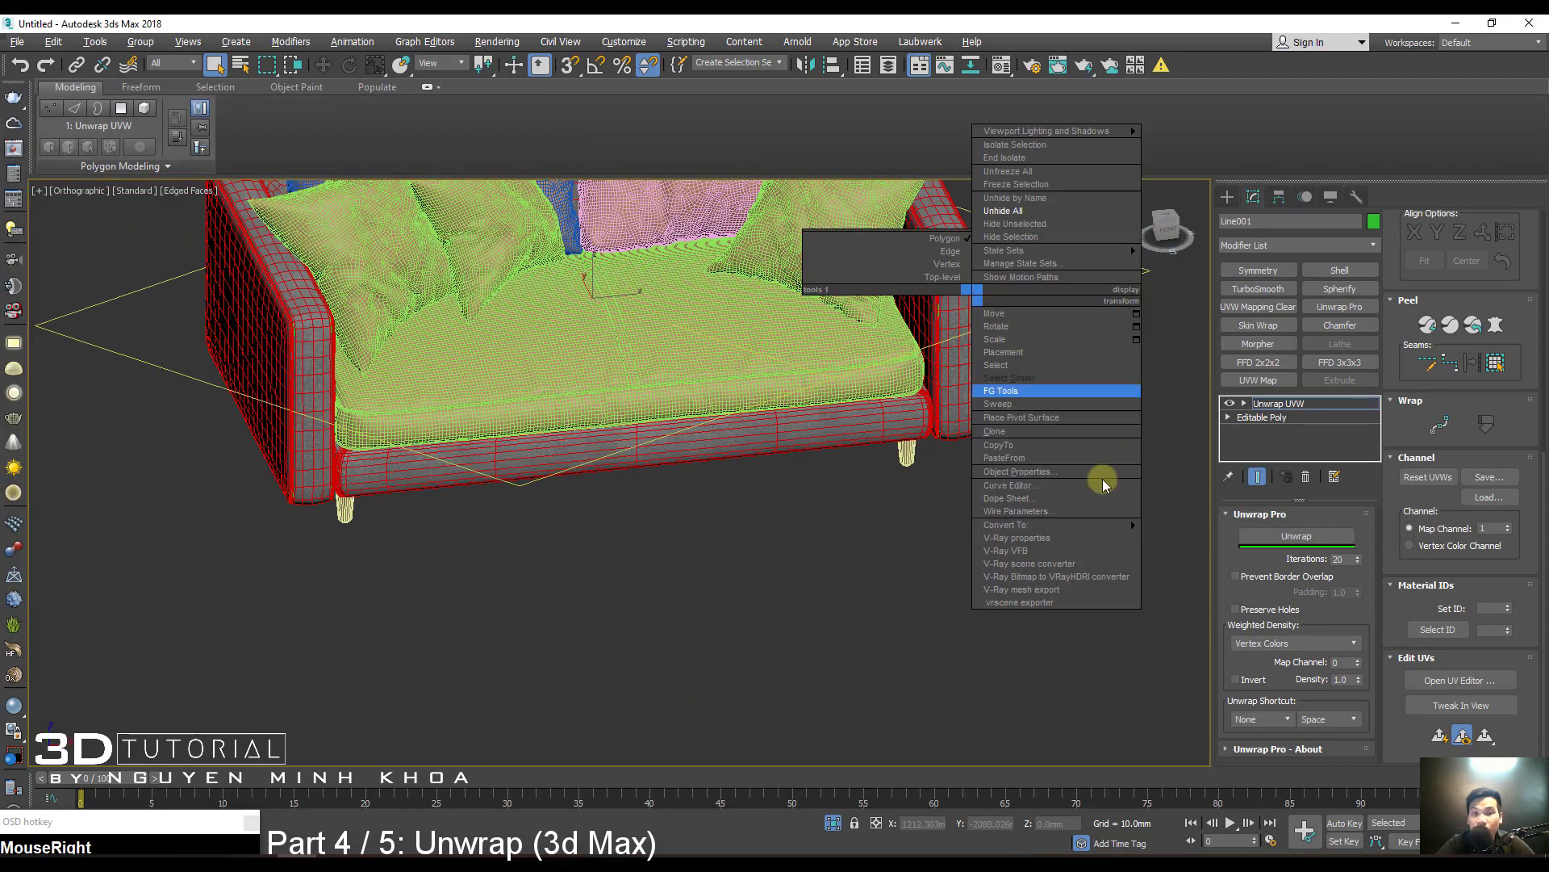
left_click(1186, 539)
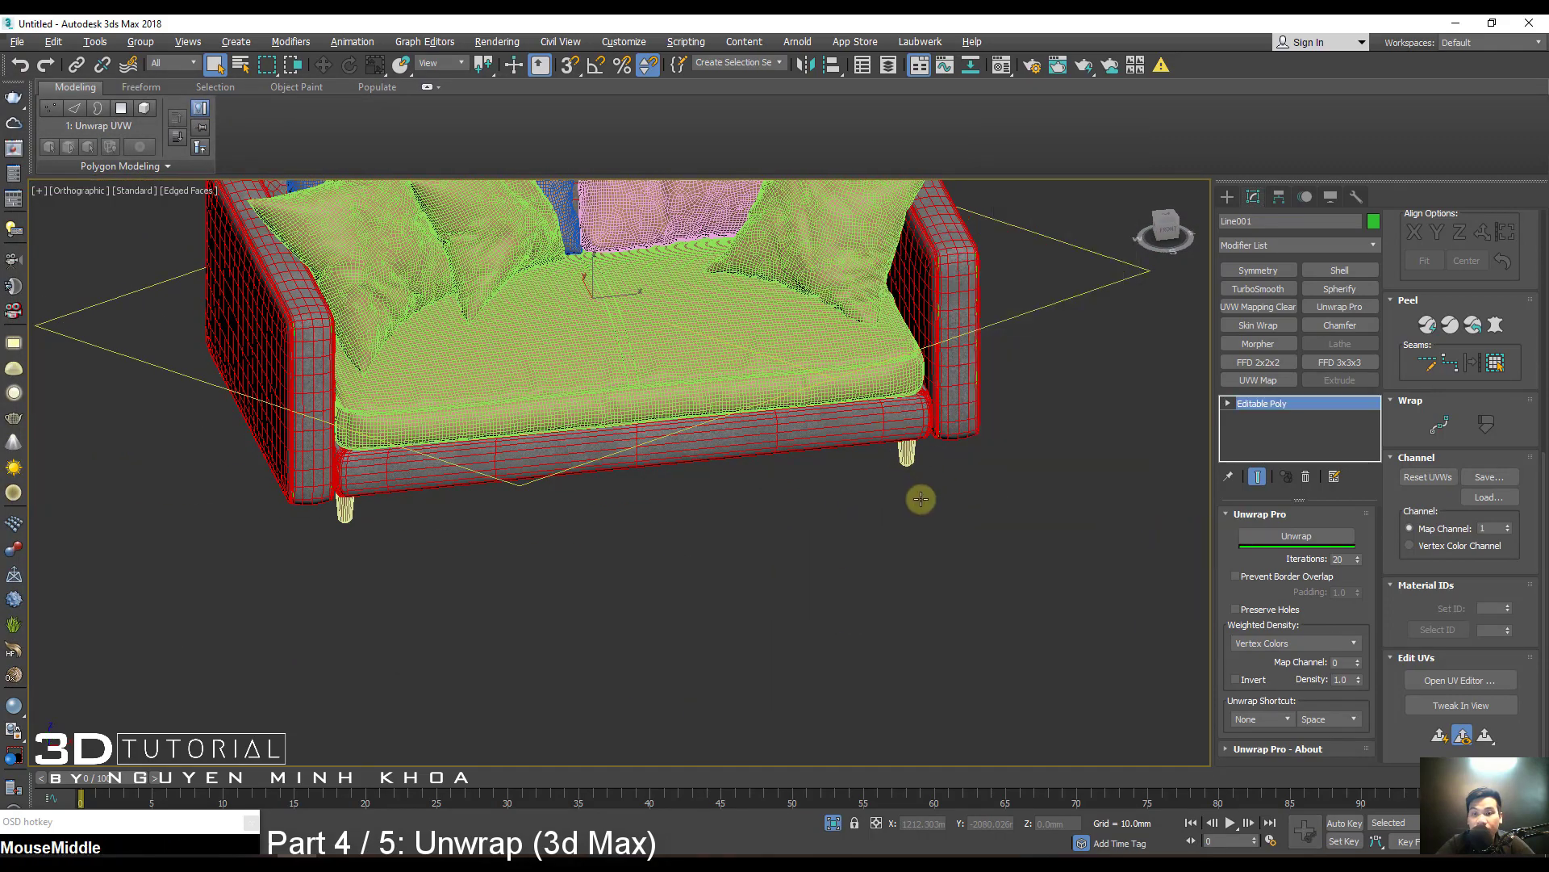
left_click(754, 560)
Select one of the sofa's wooden legs and isolate it.
middle_click_drag(756, 422, 810, 566)
left_click(957, 599)
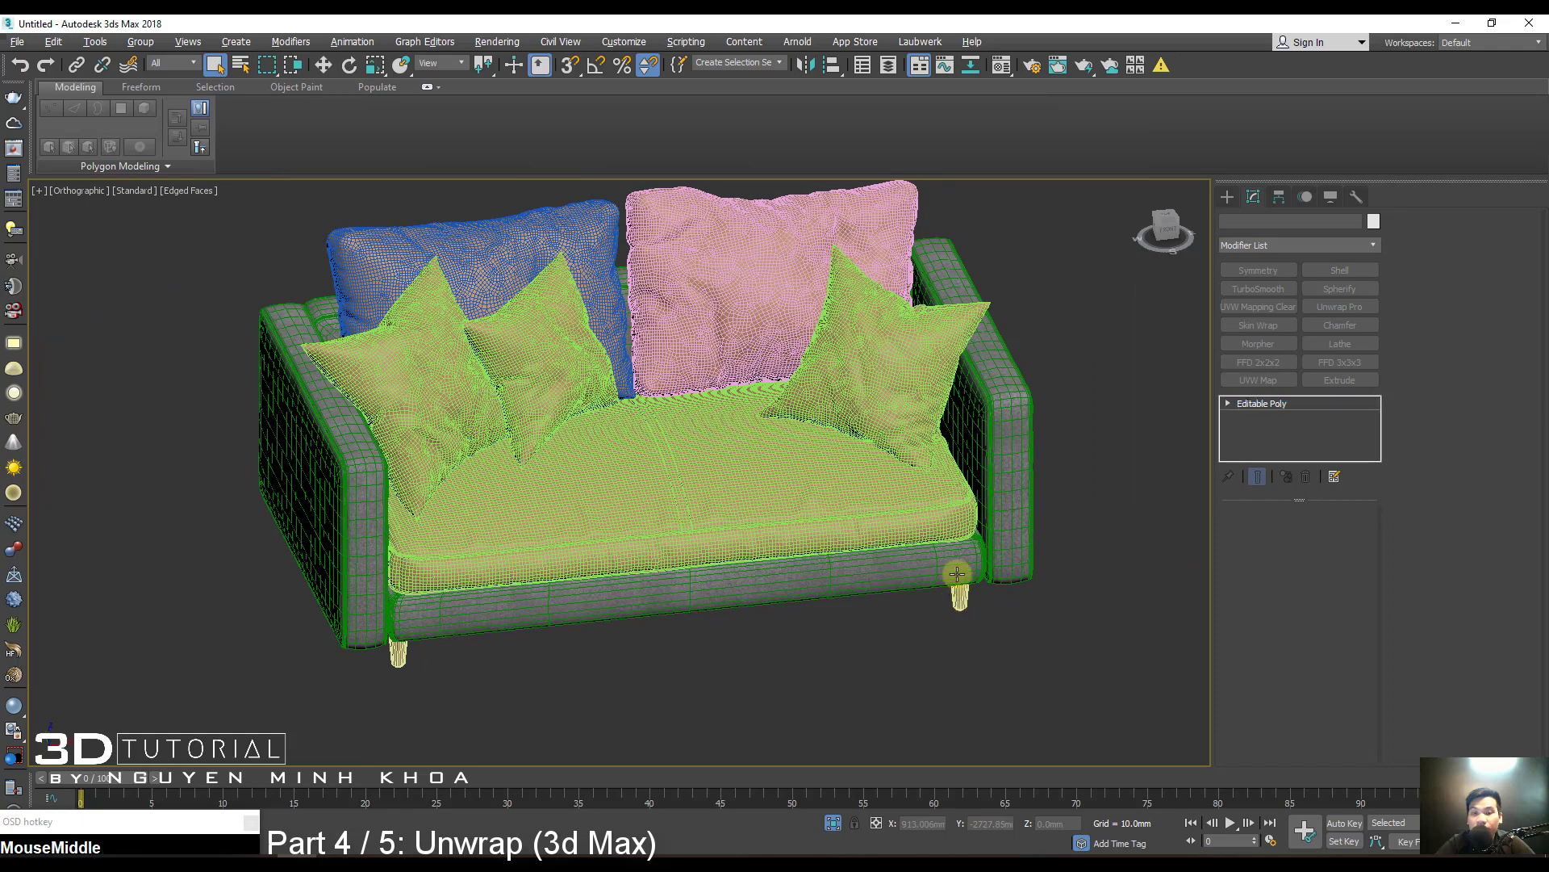
middle_click_drag(1004, 526, 970, 380)
middle_click_drag(956, 524, 921, 452, "alt")
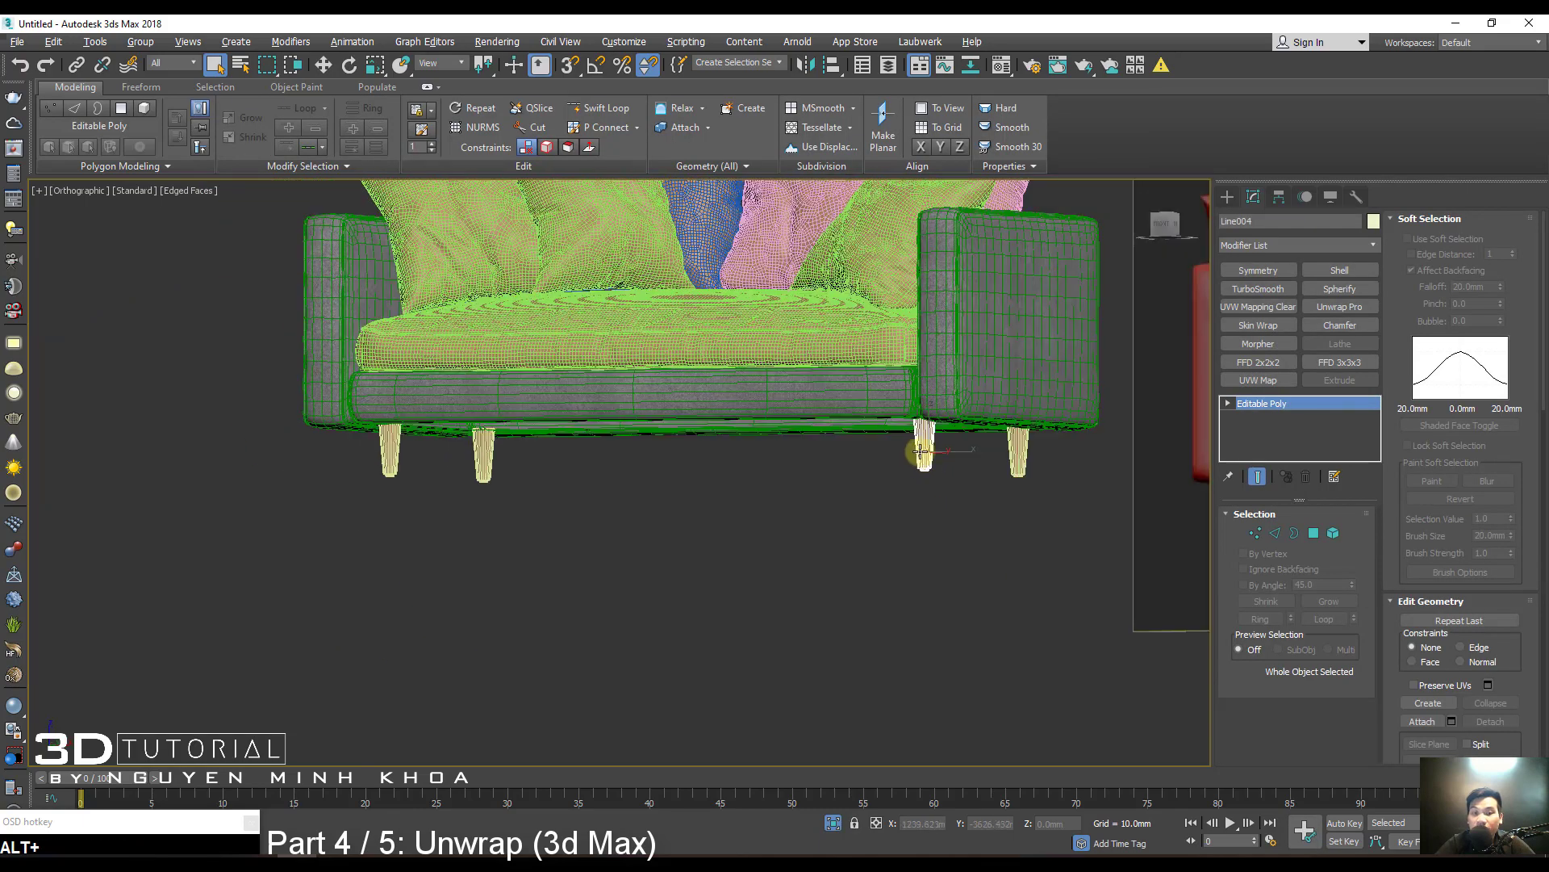
scroll(920, 452, "up", 3)
right_click(939, 444)
left_click(928, 362)
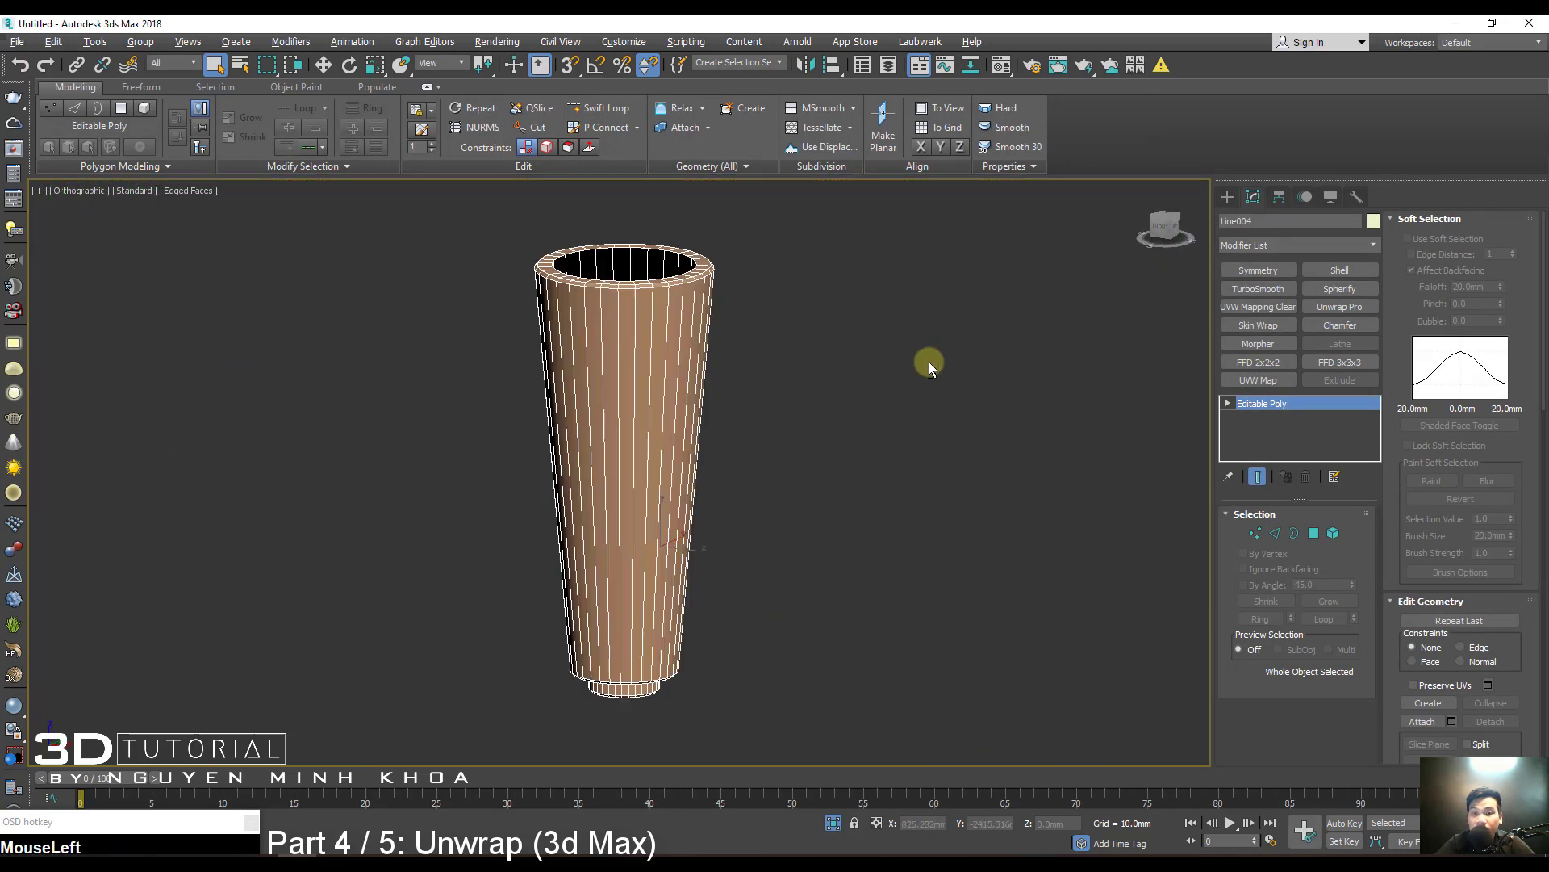
Examine the isolated leg's mesh from several angles, including the edges around its open upper rim.
middle_click_drag(928, 362, 715, 377, "alt")
scroll(670, 416, "down", 3)
scroll(730, 373, "down", 3)
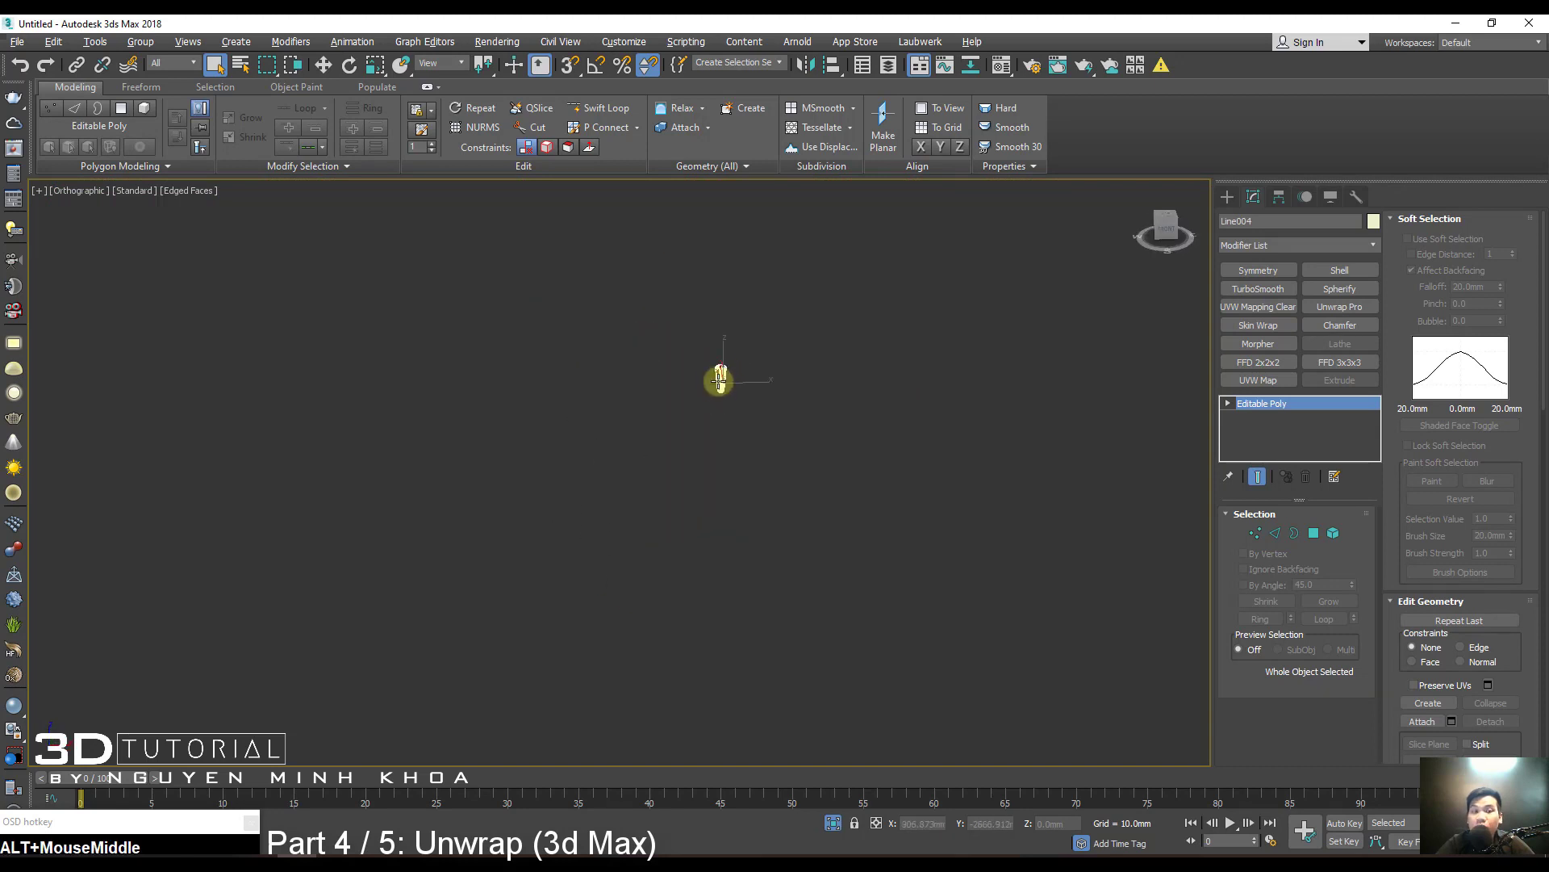
scroll(718, 363, "up", 6)
key("2")
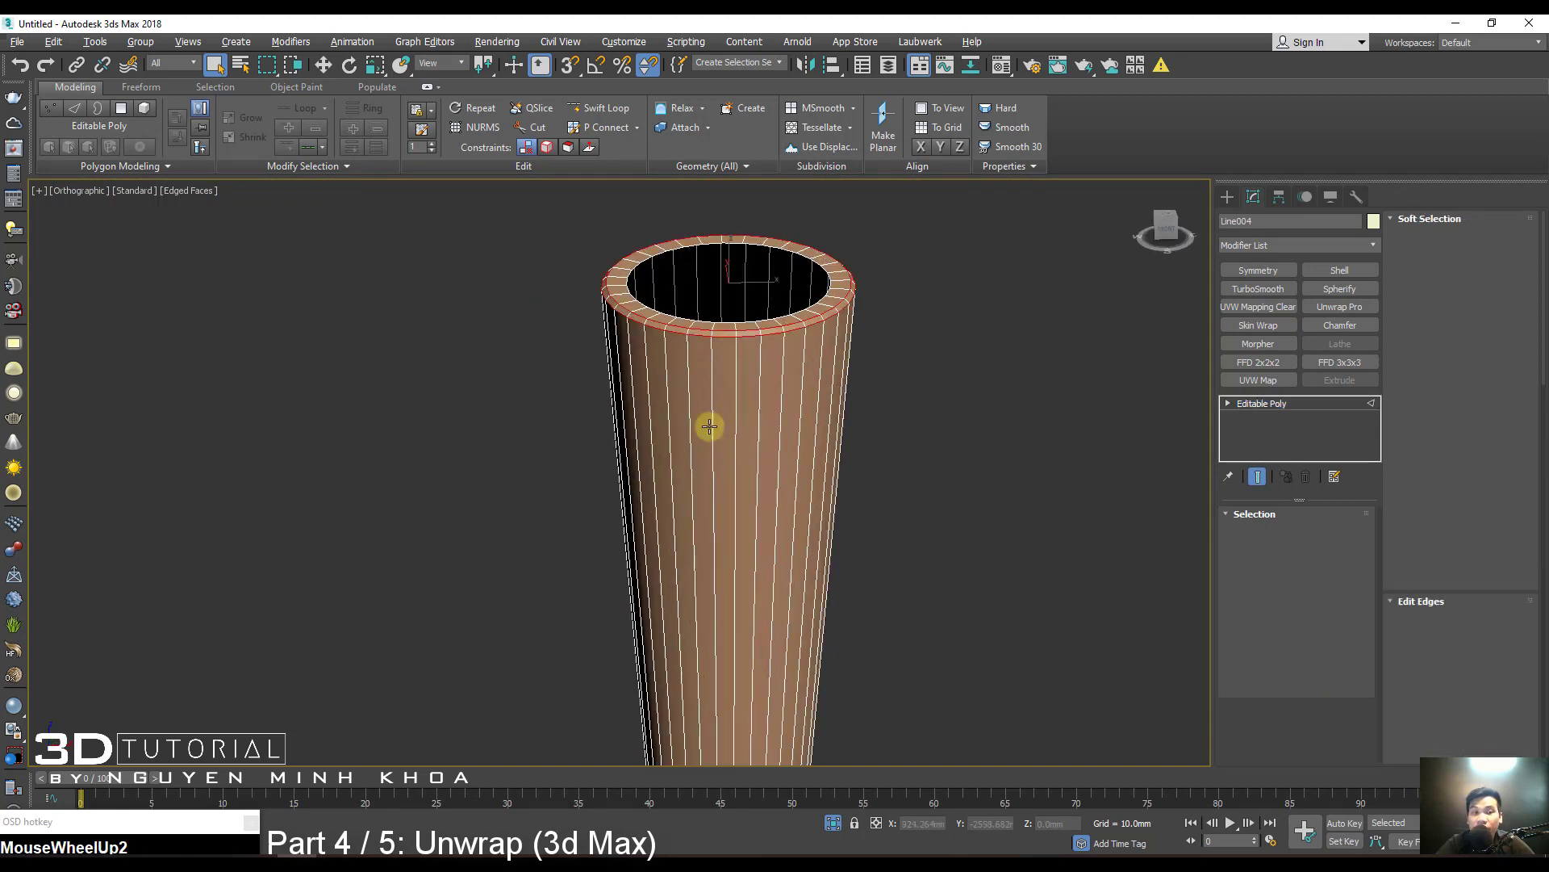
scroll(709, 425, "down", 5)
middle_click_drag(702, 429, 830, 415, "alt")
scroll(791, 404, "down", 3)
End the single-leg isolation, leave edge editing, and isolate all four sofa legs together.
right_click(790, 403)
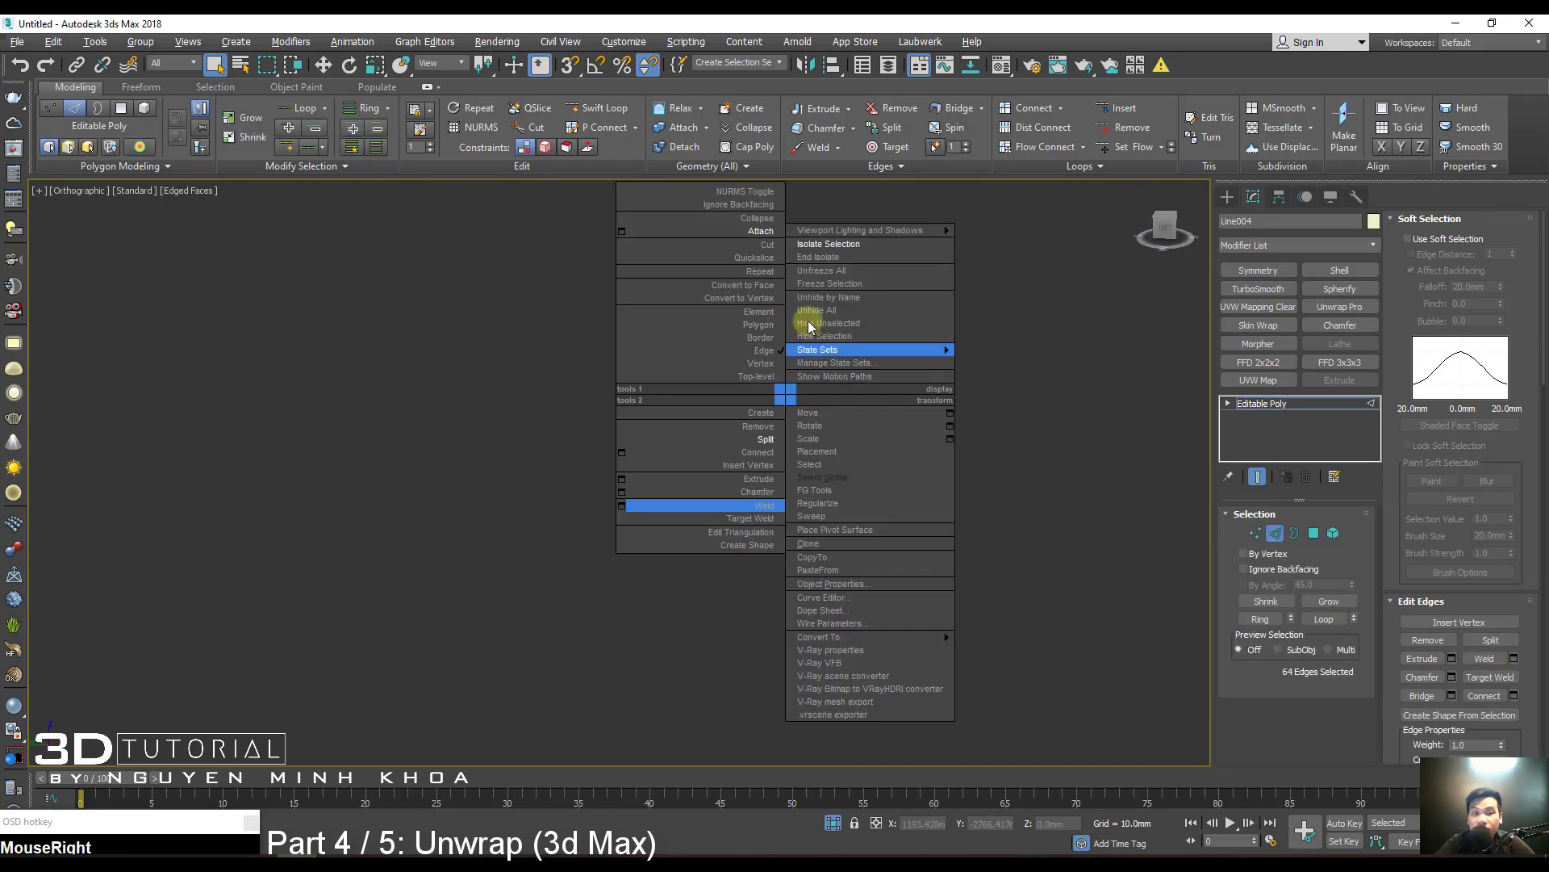
left_click(817, 346)
middle_click_drag(820, 350, 776, 456, "alt")
scroll(782, 440, "down", 5)
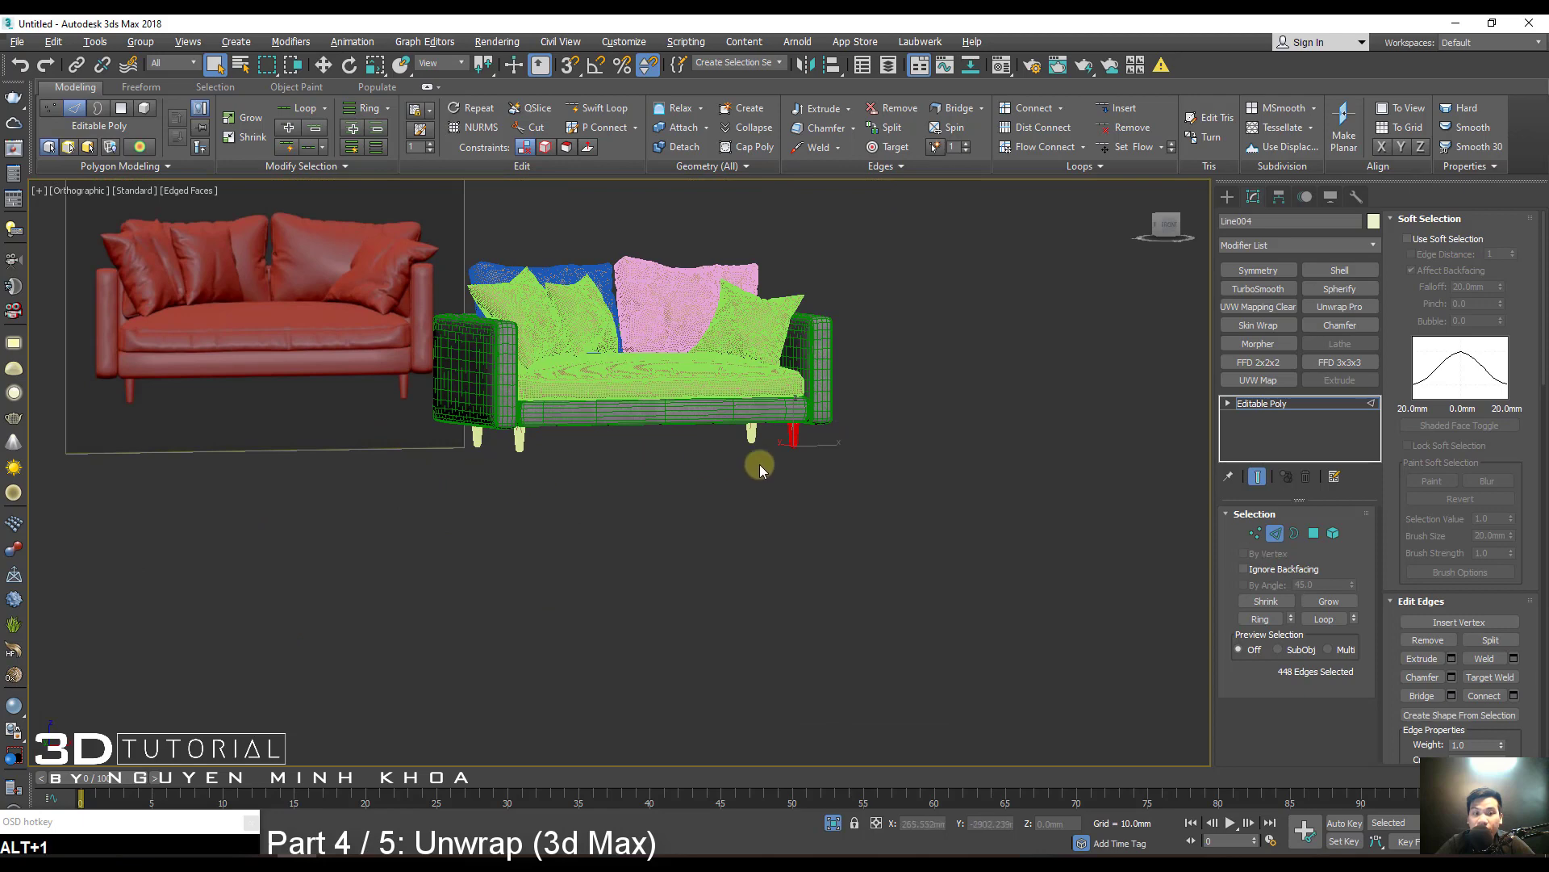
left_click(807, 446)
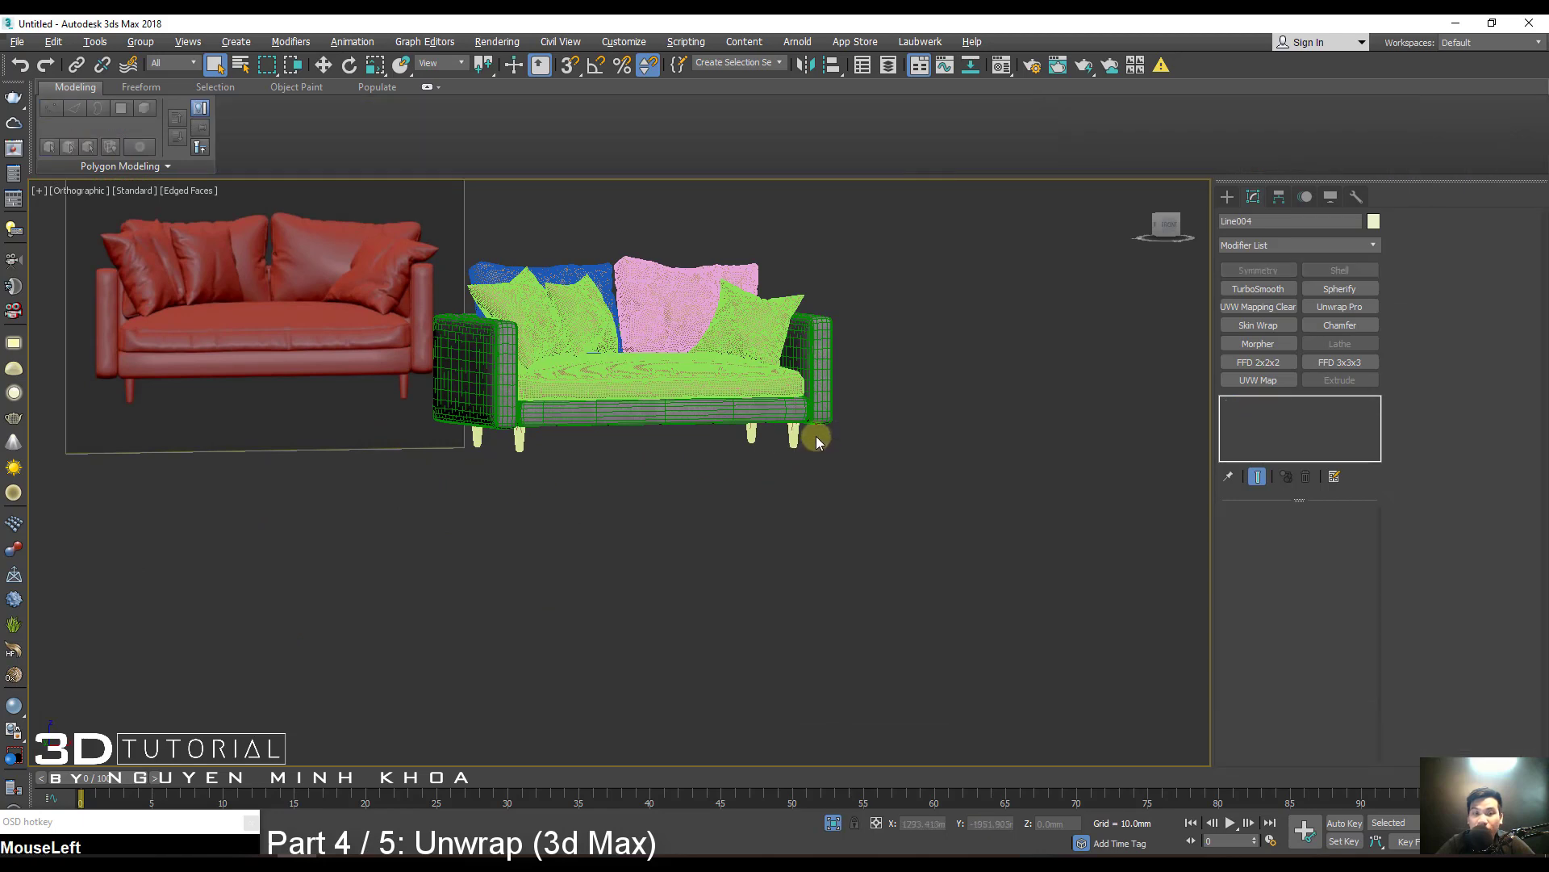
left_click_drag(816, 440, 402, 453)
right_click(576, 499)
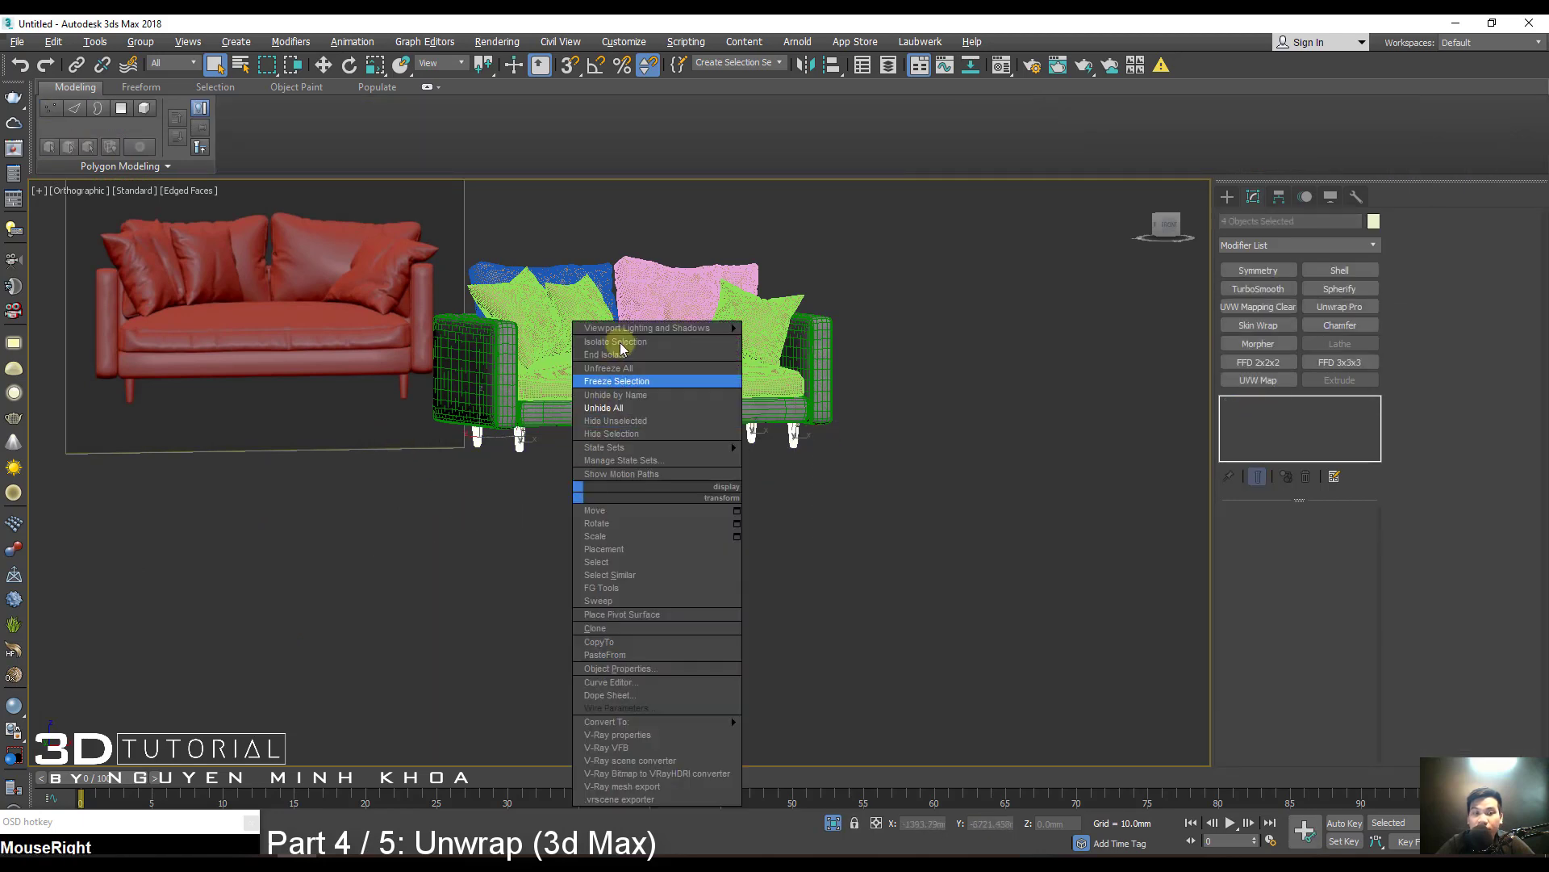
left_click(609, 345)
middle_click_drag(633, 371, 657, 463, "alt")
middle_click_drag(198, 520, 191, 510)
scroll(244, 472, "up", 3)
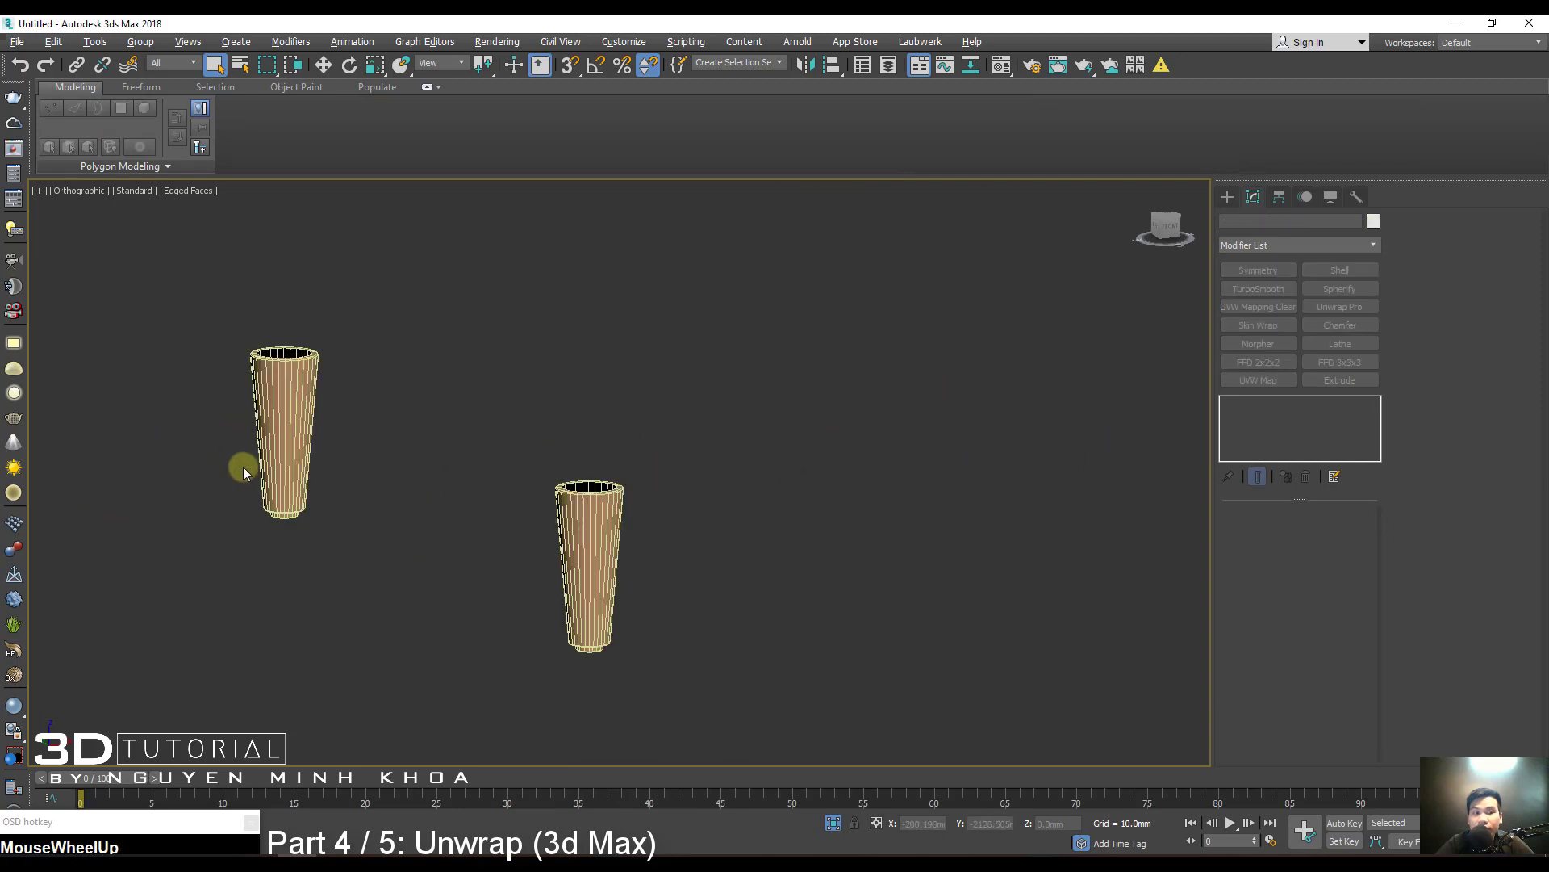
Select one leg and examine its stepped foot in the front view with edged faces shown.
left_click(259, 462)
key("f")
key("z")
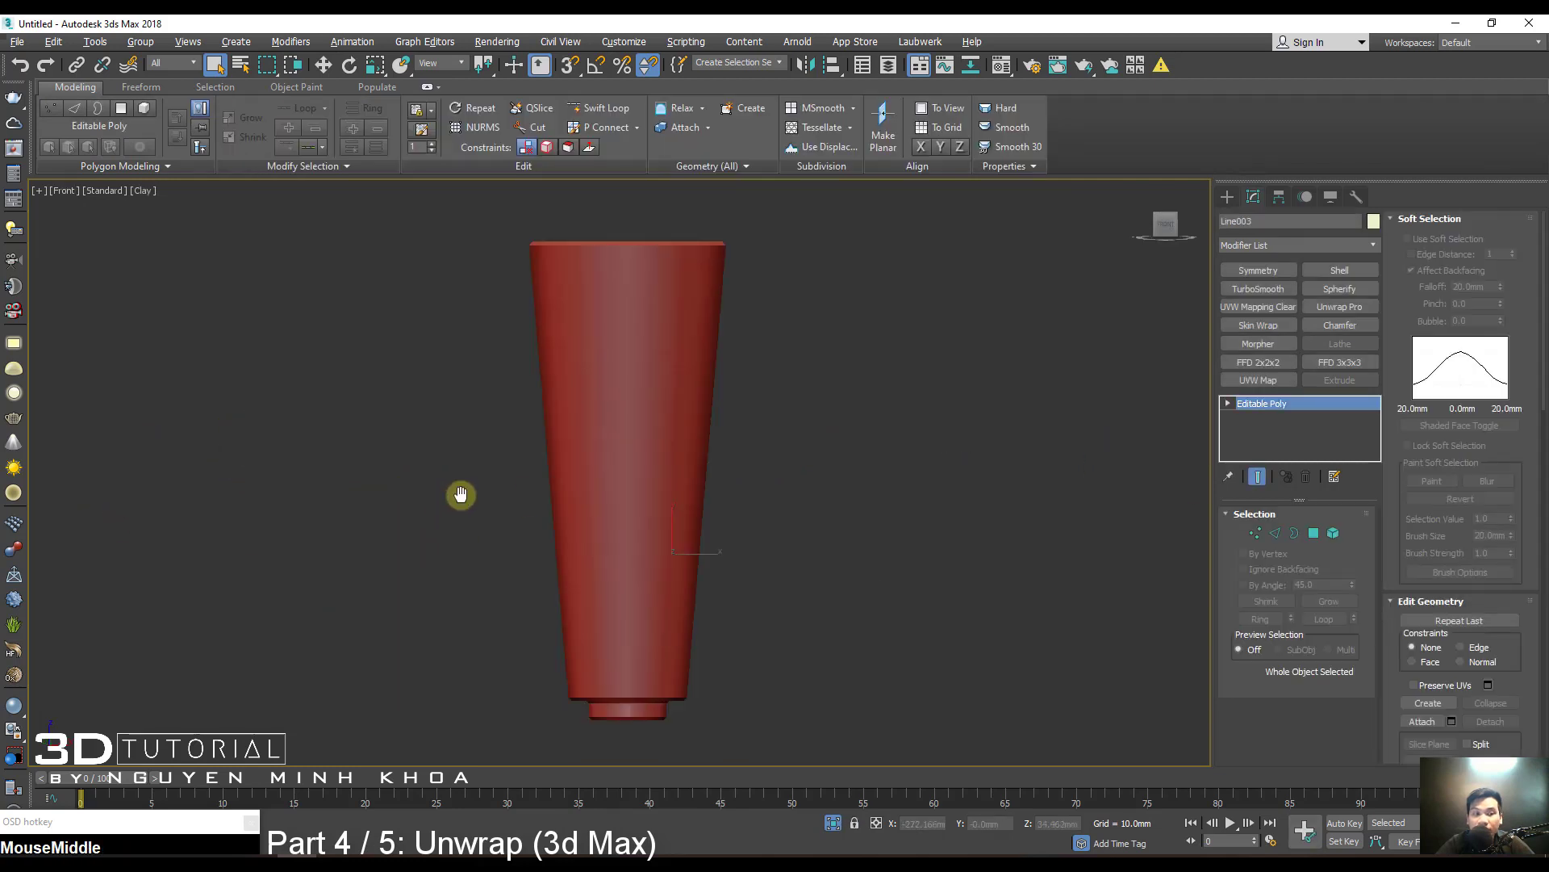
scroll(588, 551, "down", 2)
scroll(589, 551, "up", 3)
key("2")
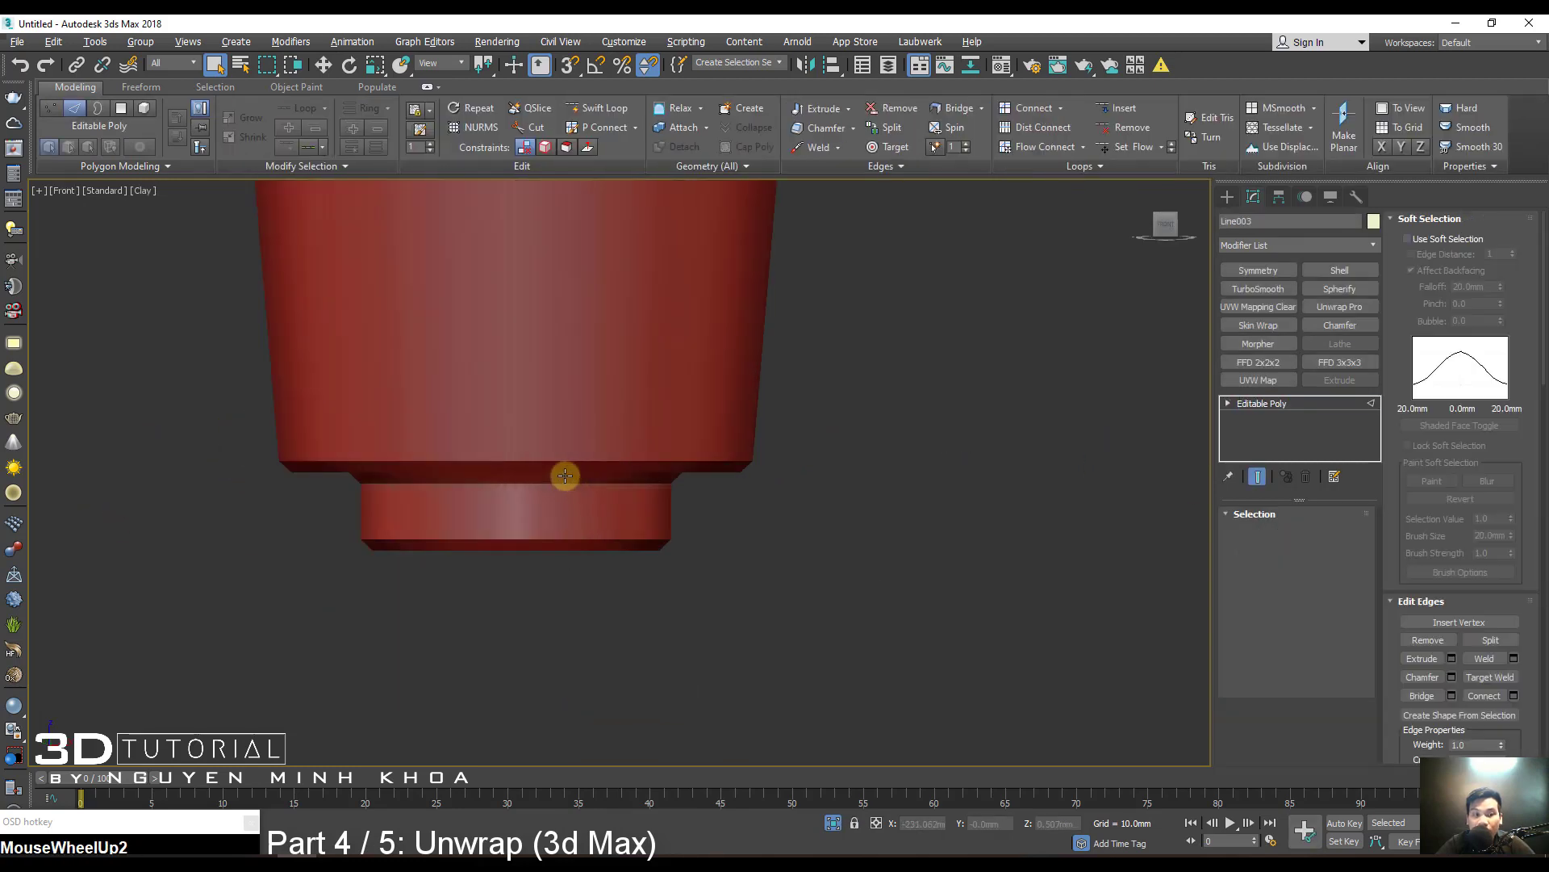
key("F4")
scroll(561, 472, "down", 5)
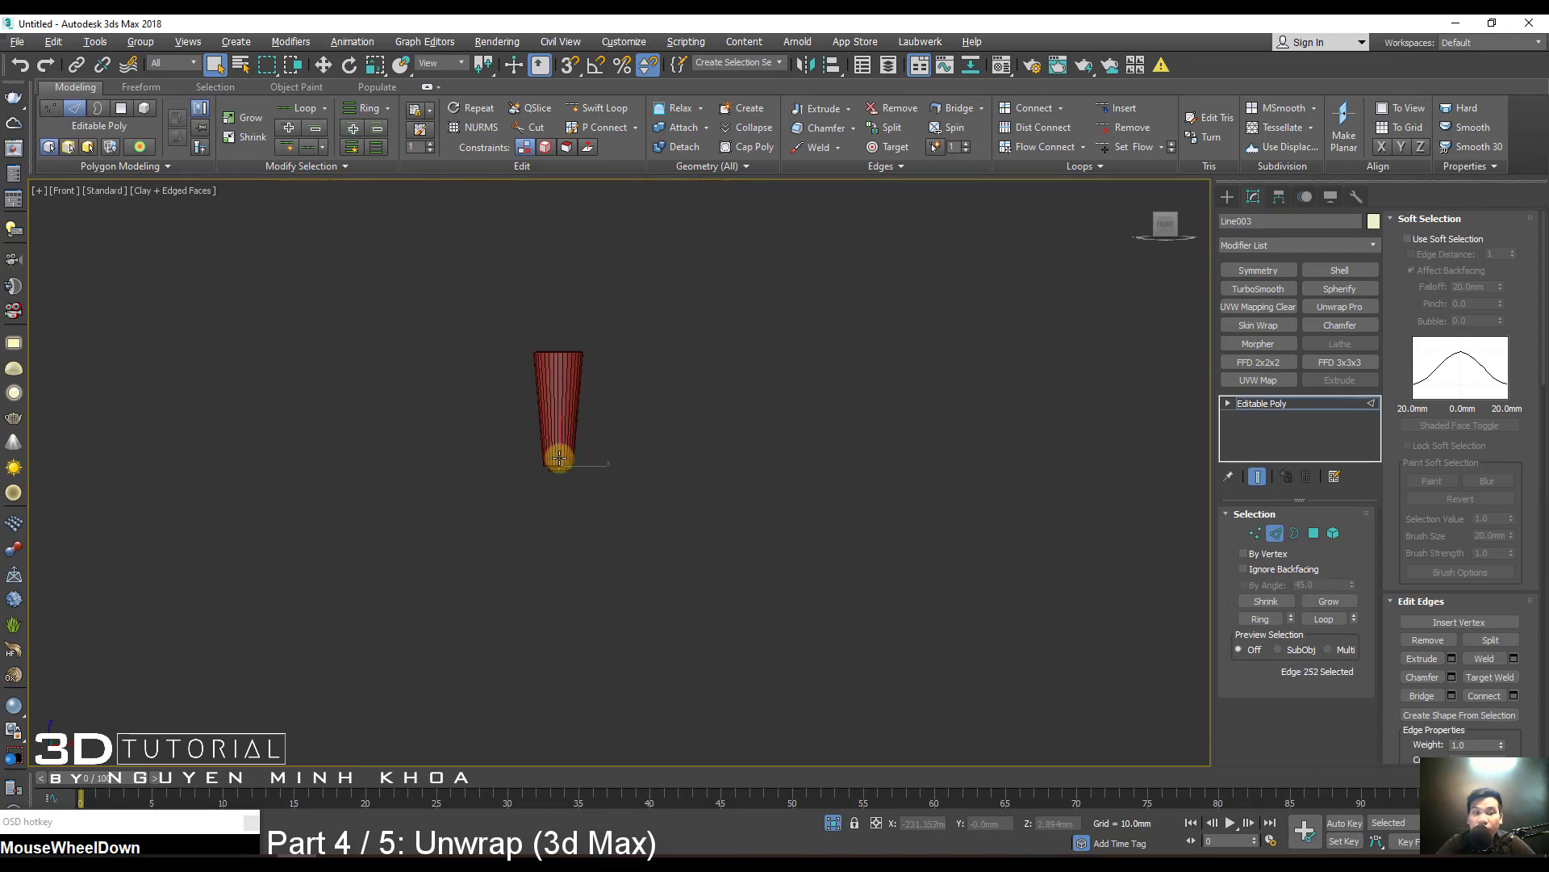
Attach the other three legs to the selected leg so all four form one object.
middle_click_drag(553, 453, 643, 439, "alt")
right_click(642, 441)
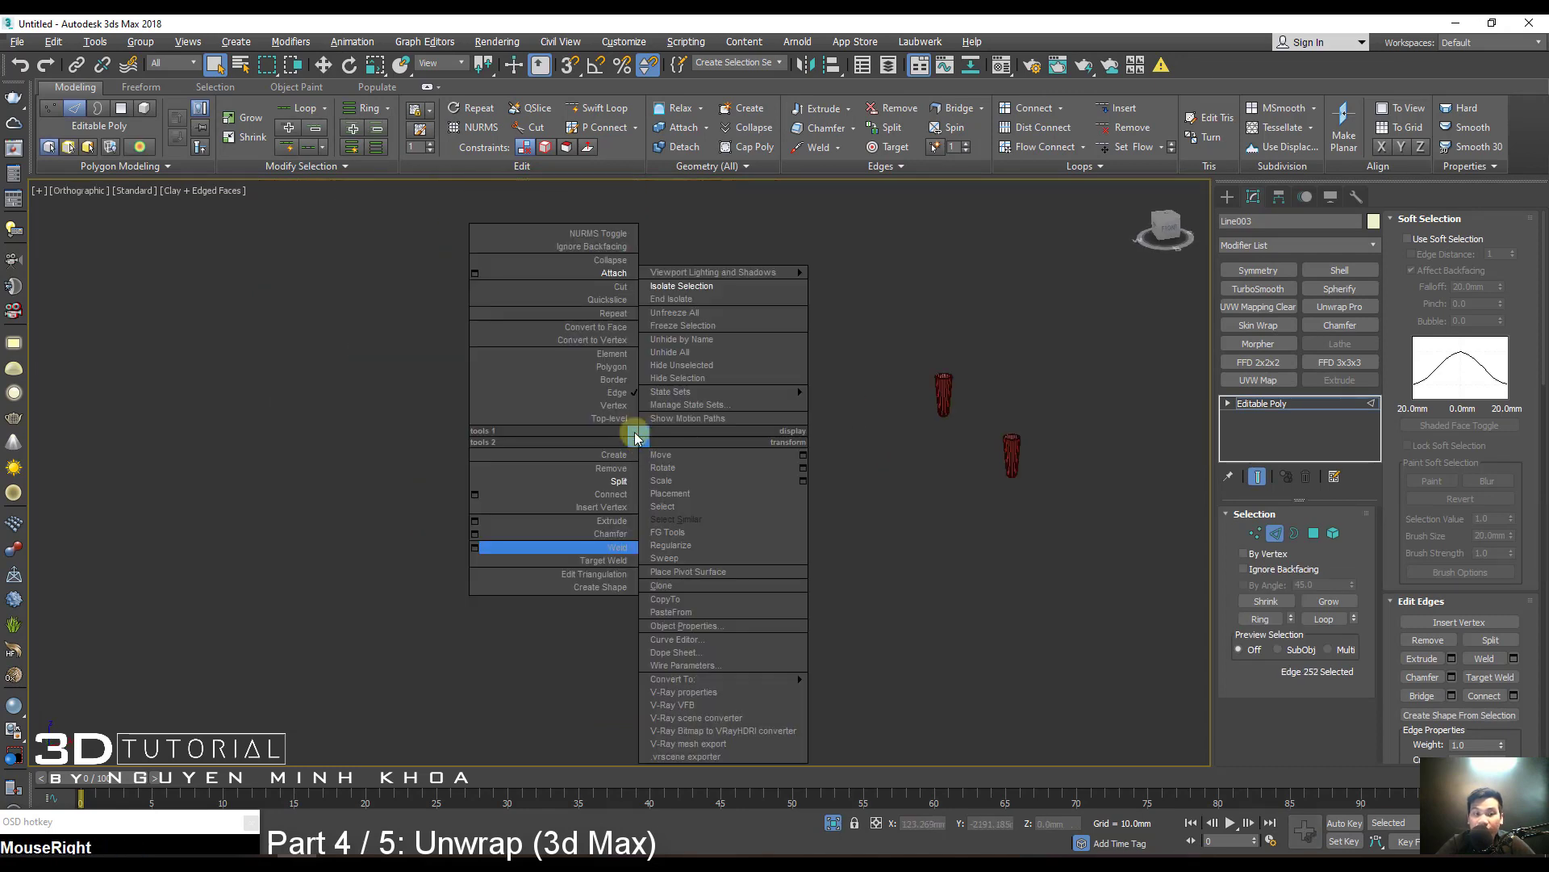
left_click(613, 273)
left_click(590, 508)
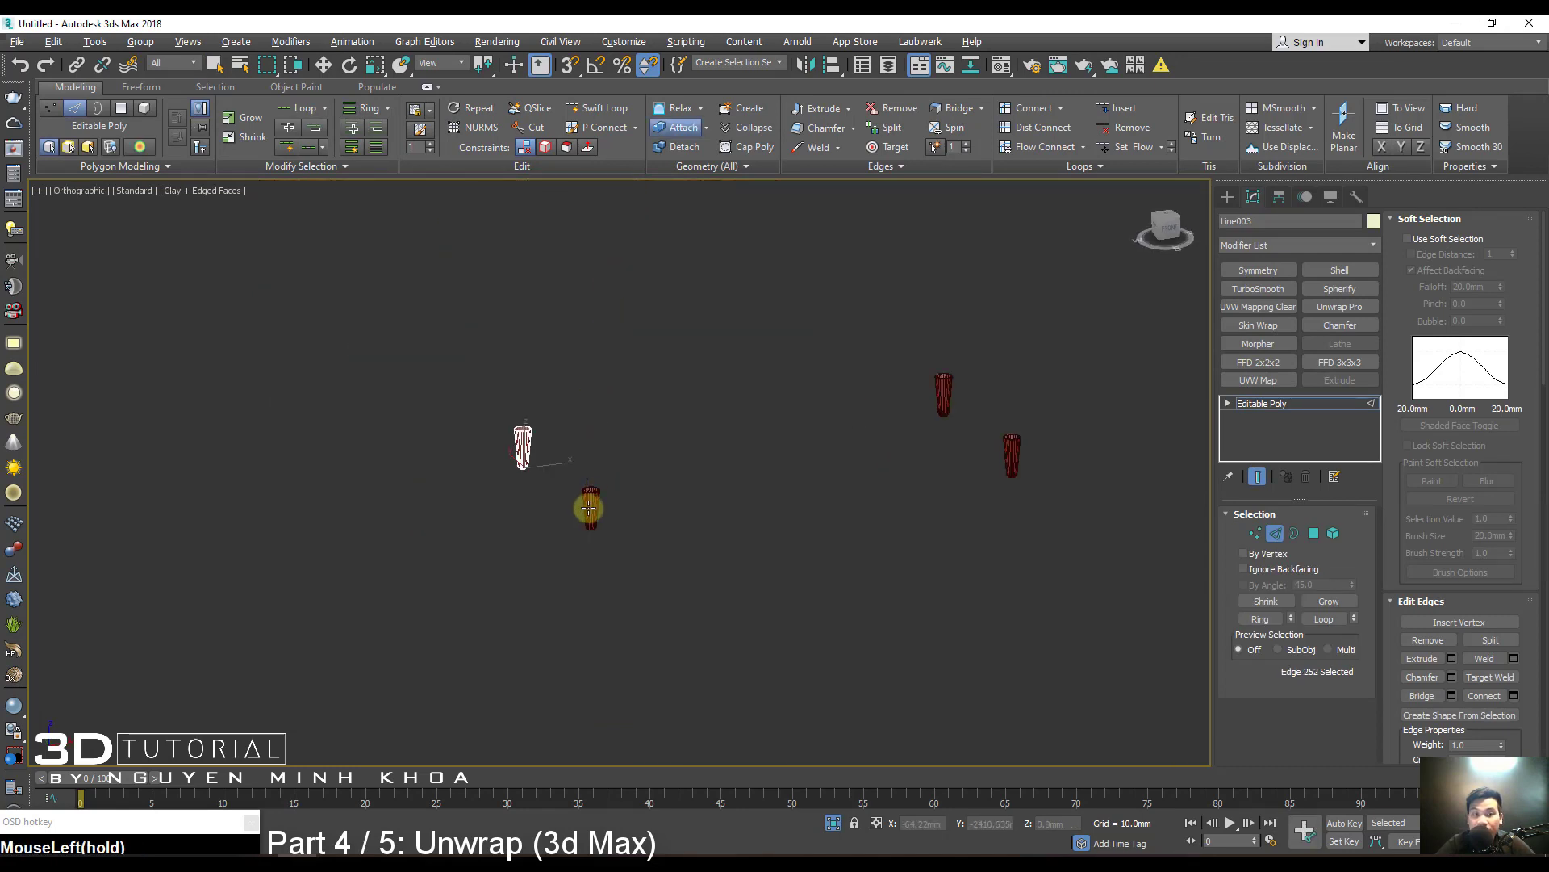
left_click(932, 392)
middle_click_drag(1007, 454, 1015, 414, "alt")
Inspect the underside of a leg's foot in clay shading with edged faces turned off.
scroll(1015, 413, "up", 8)
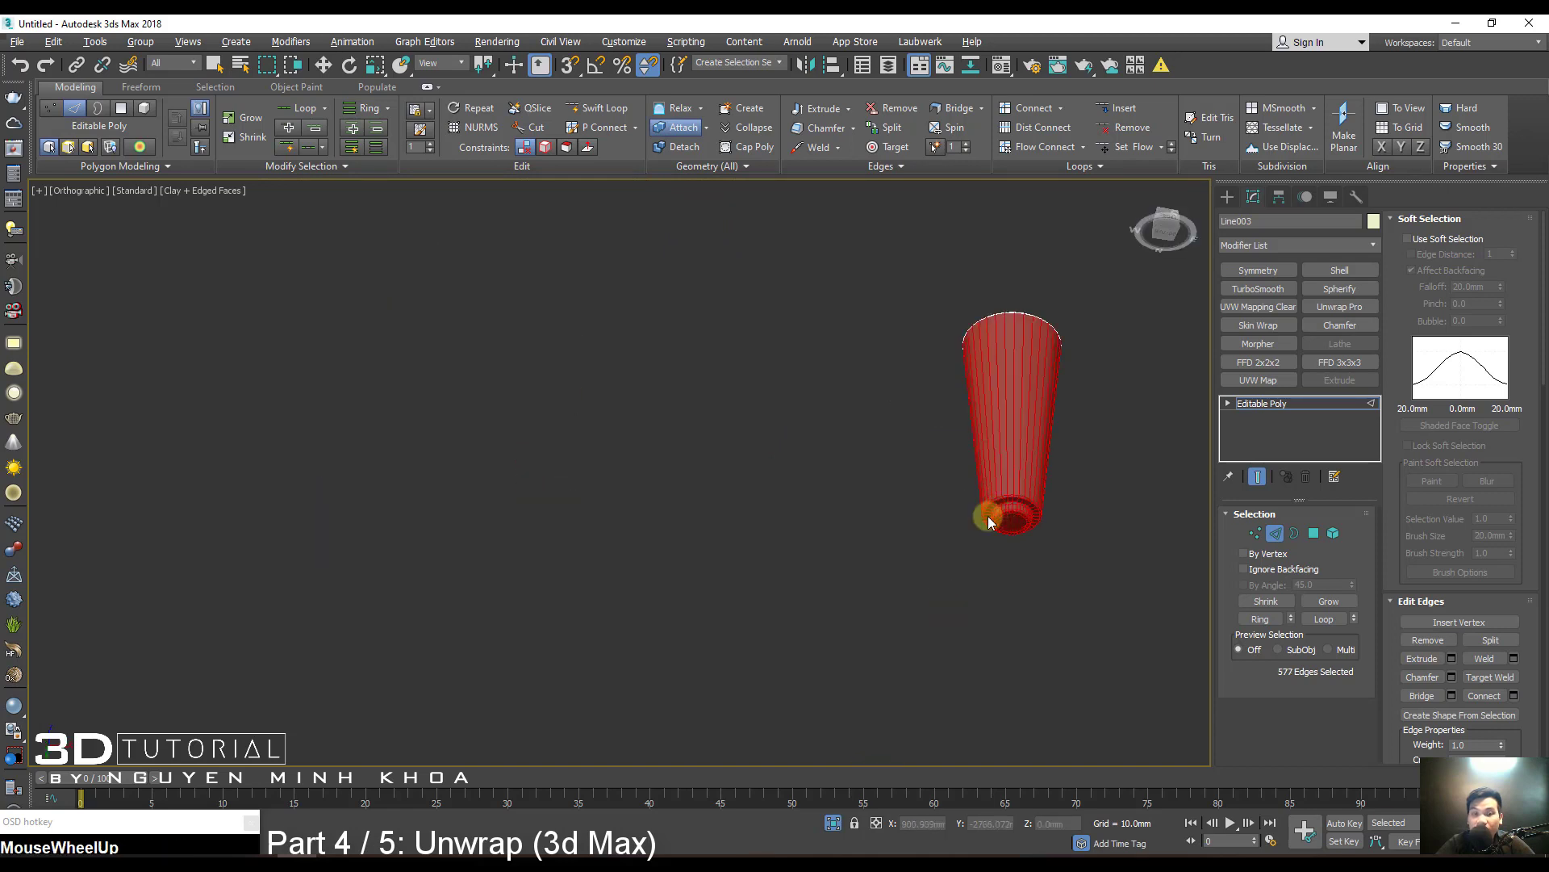
scroll(1078, 505, "up", 2)
key("F4")
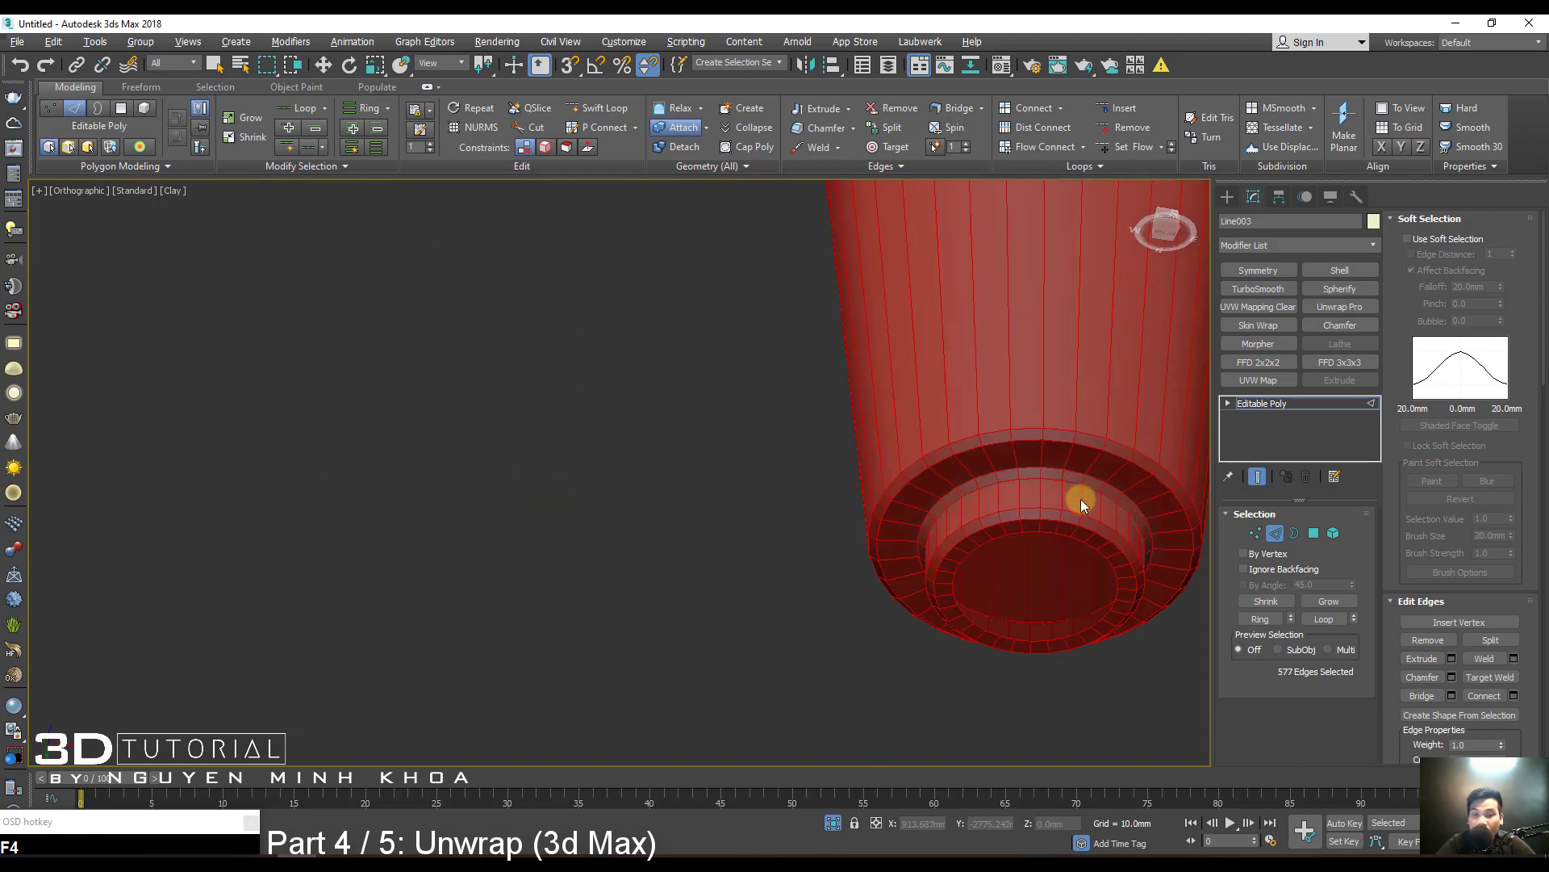
middle_click_drag(1081, 499, 941, 467)
key("F3")
key("F3")
scroll(917, 433, "down", 6)
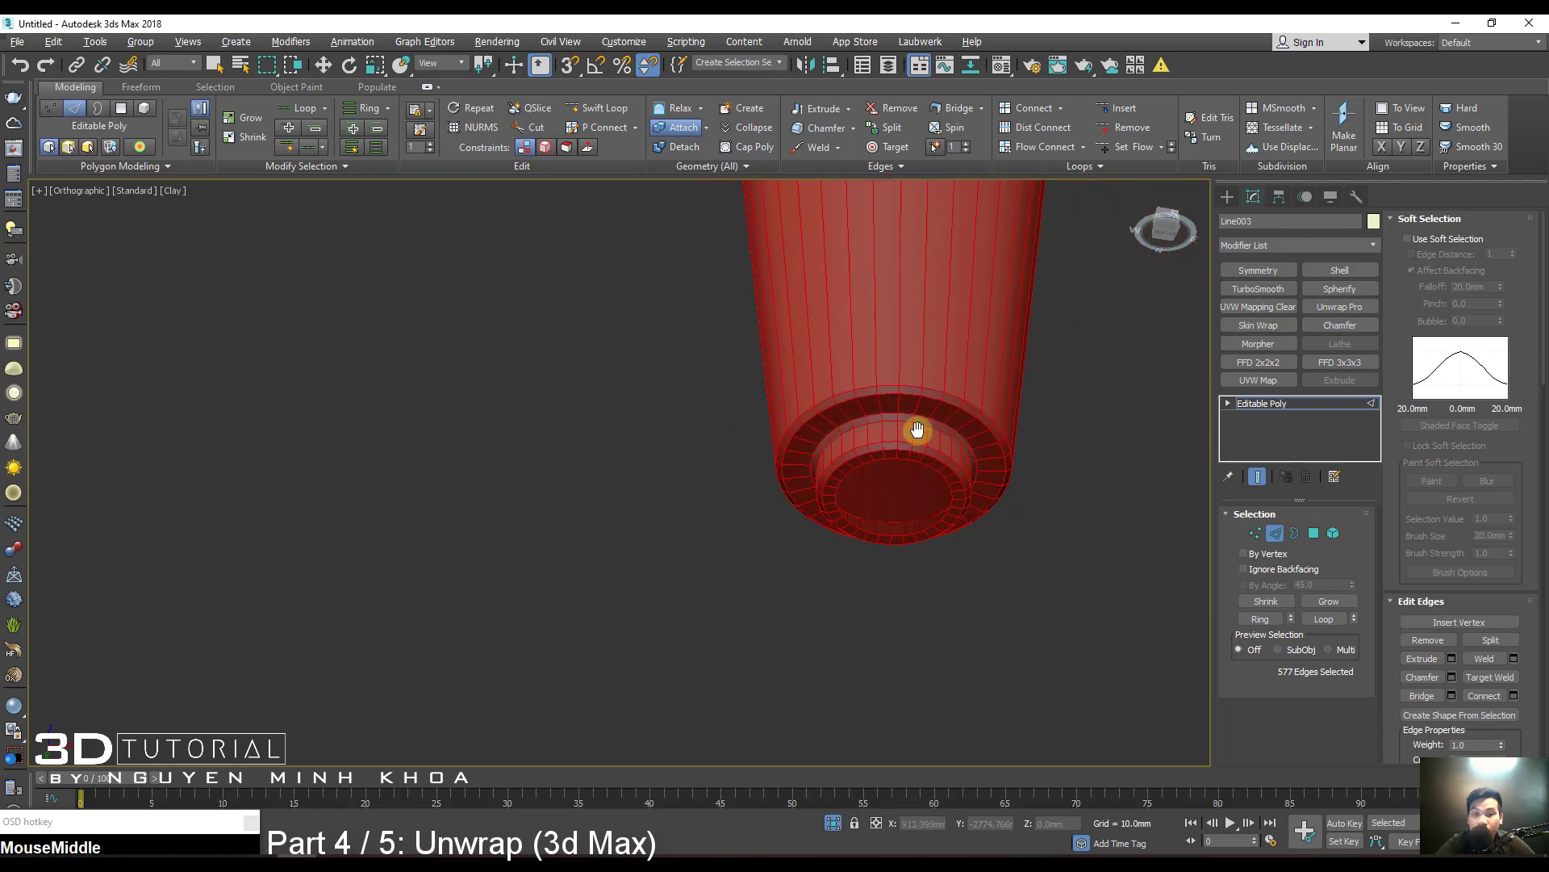
scroll(933, 438, "up", 6)
Select the open borders at the bottom of all four legs.
key("3")
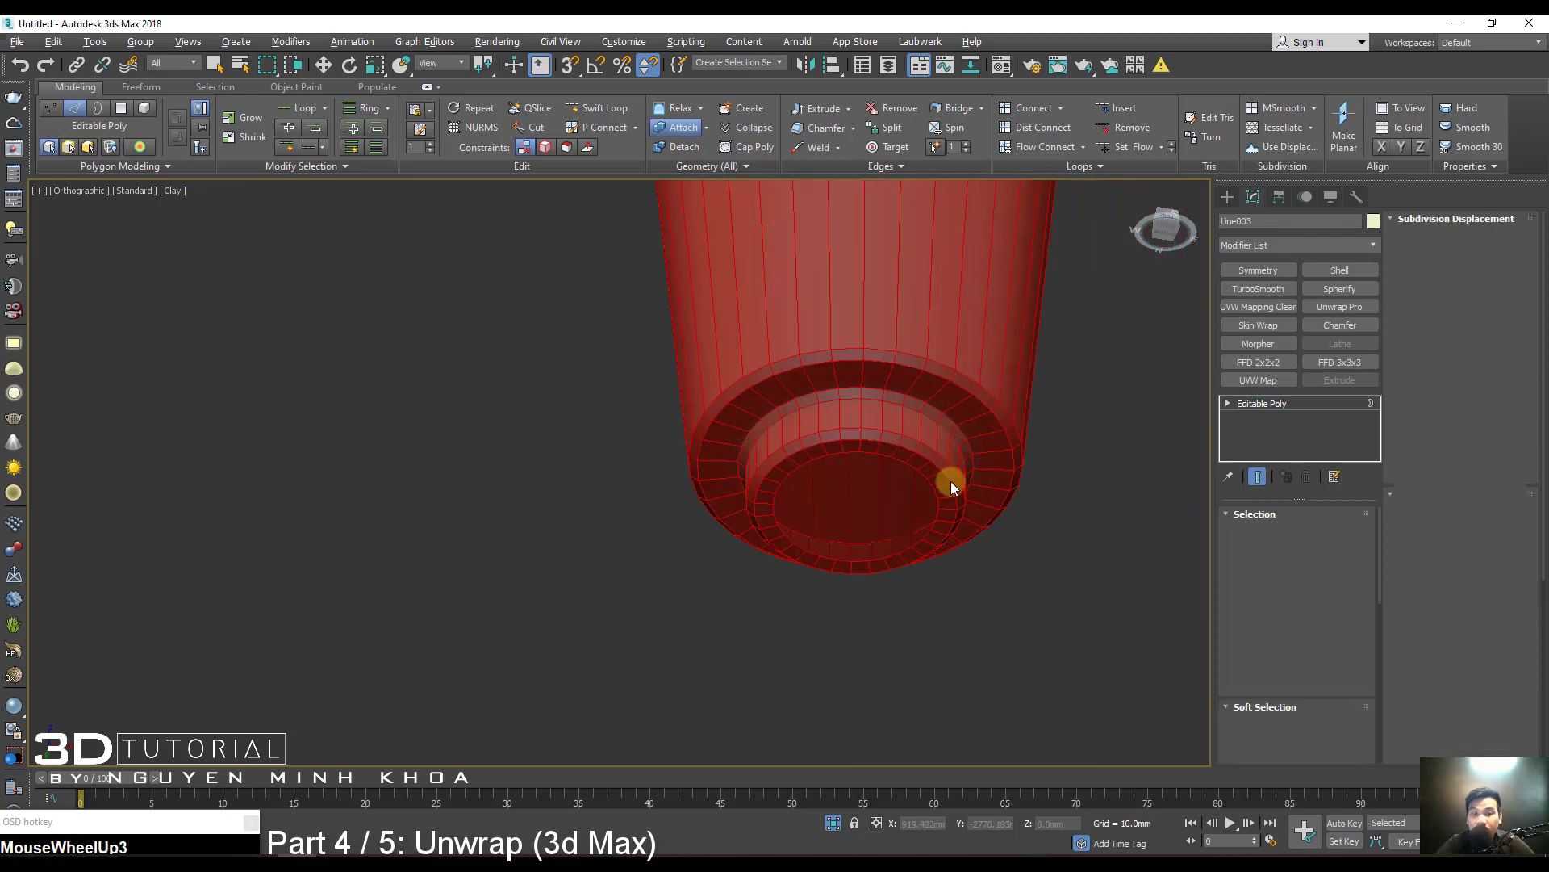
key("f")
scroll(958, 423, "down", 6)
left_click(990, 412)
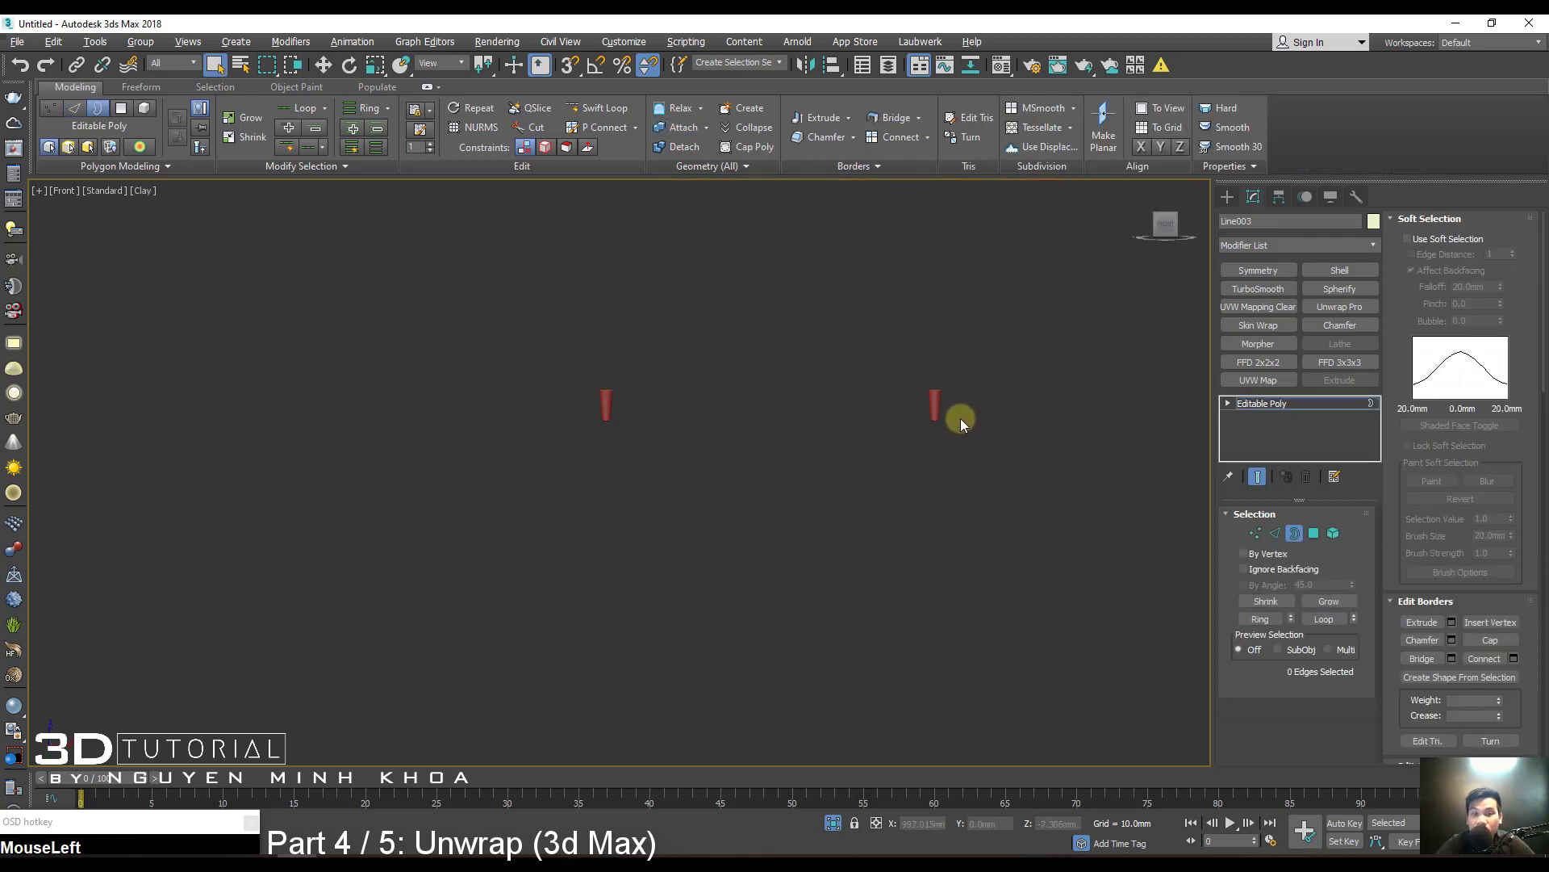
middle_click_drag(788, 413, 917, 424, "alt")
scroll(960, 395, "up", 4)
middle_click_drag(1009, 360, 55, 201, "alt")
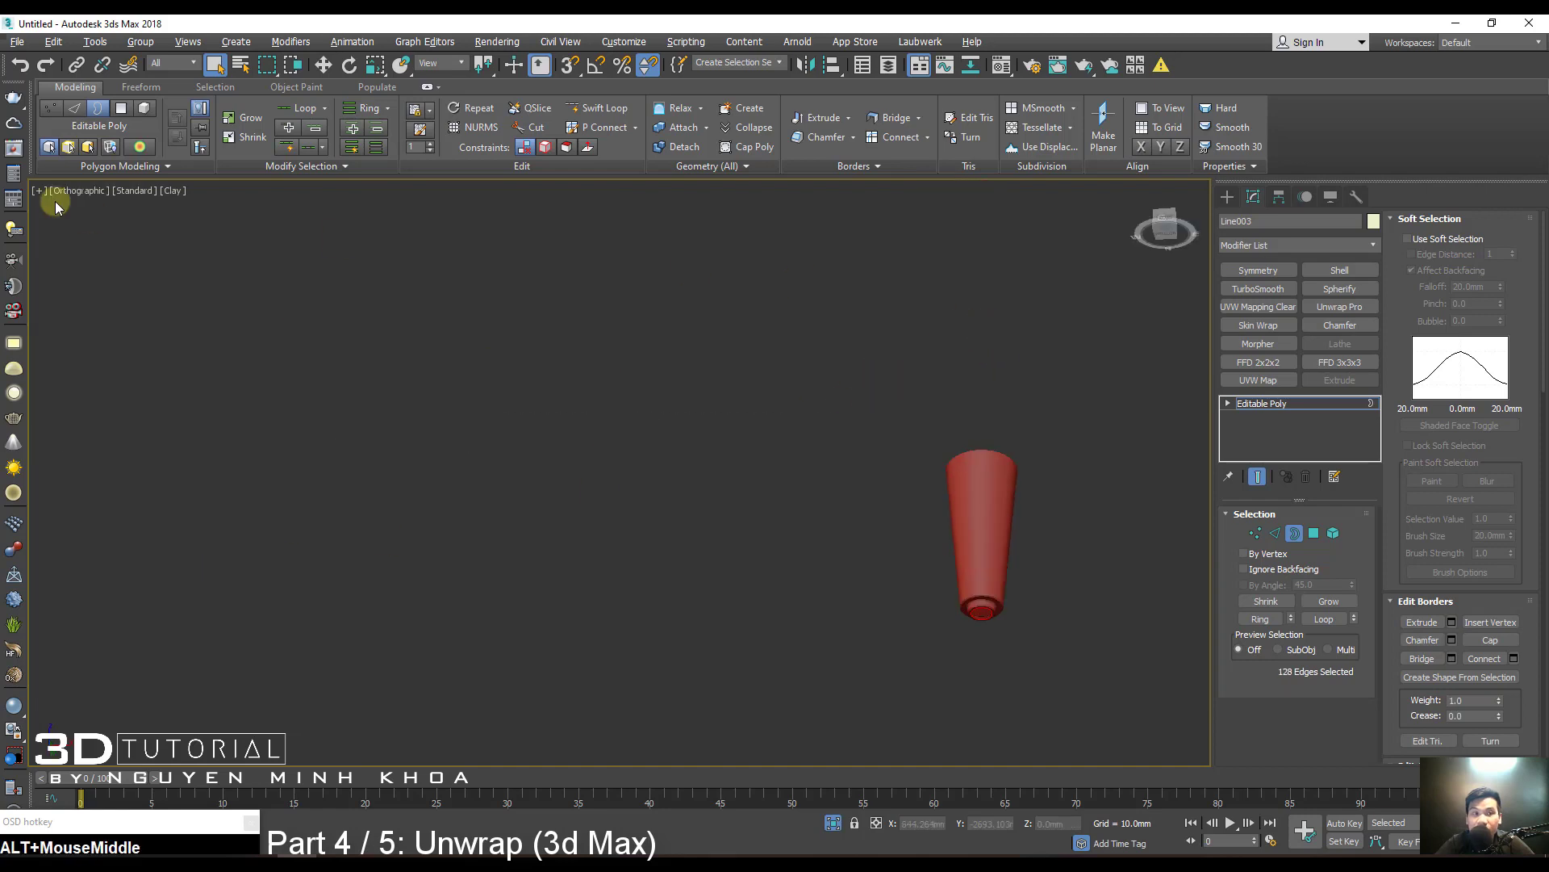
Switch the viewport to Default Shading and convert the legs' bottom border selection to a polygon selection.
left_click(172, 191)
left_click(234, 204)
mouse_move(849, 322)
middle_mouse_down()
mouse_move(904, 347)
mouse_move(755, 365)
middle_mouse_up()
scroll(692, 339, "up", 6)
middle_click_drag(695, 415, 883, 459)
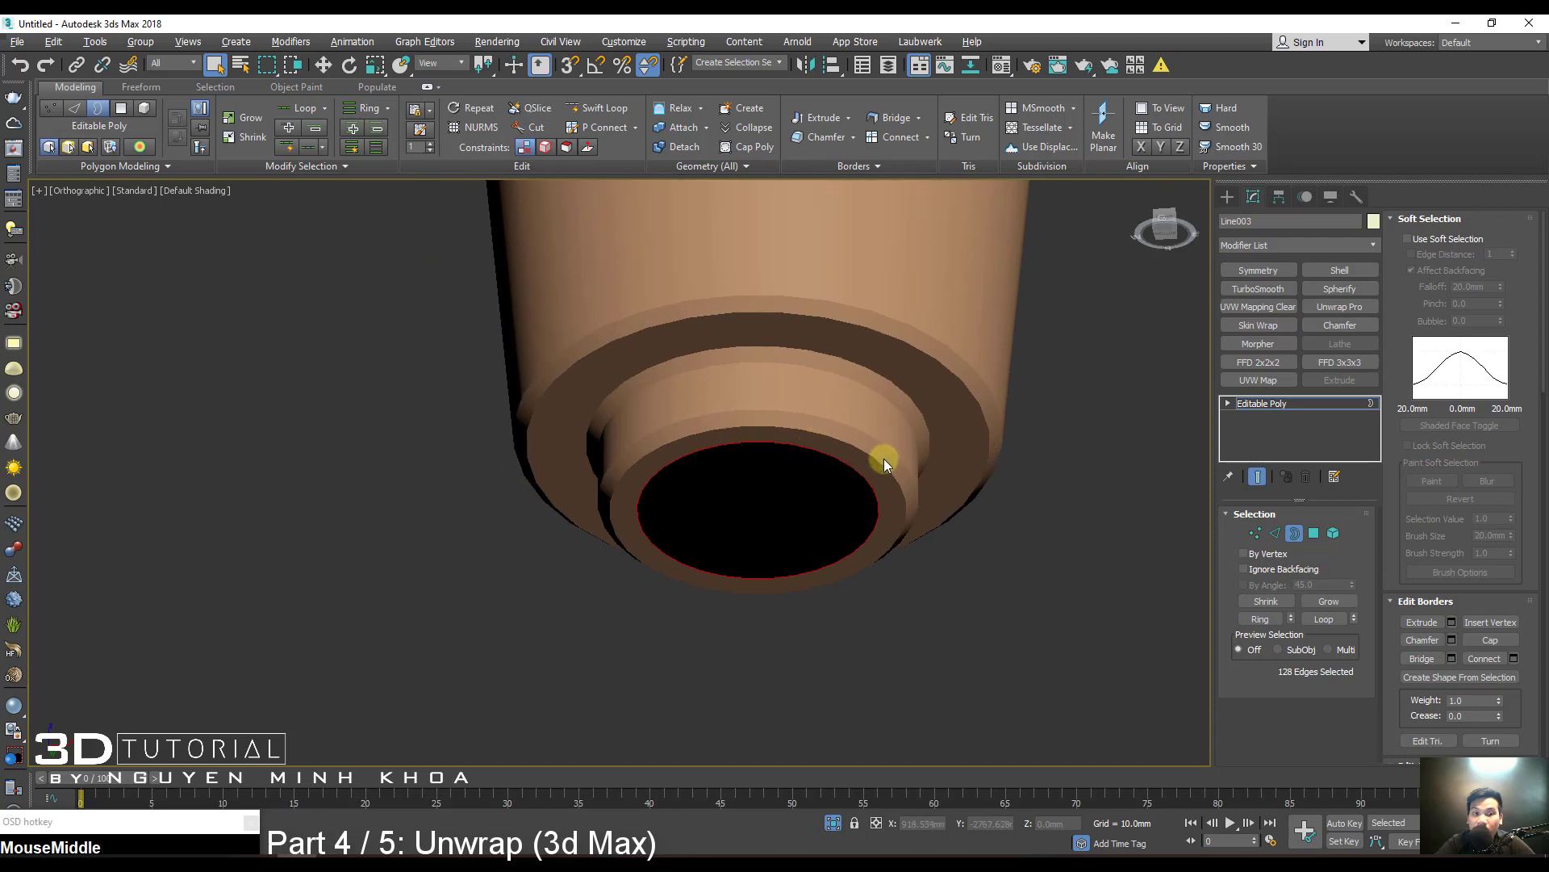
left_click(1312, 532, "ctrl")
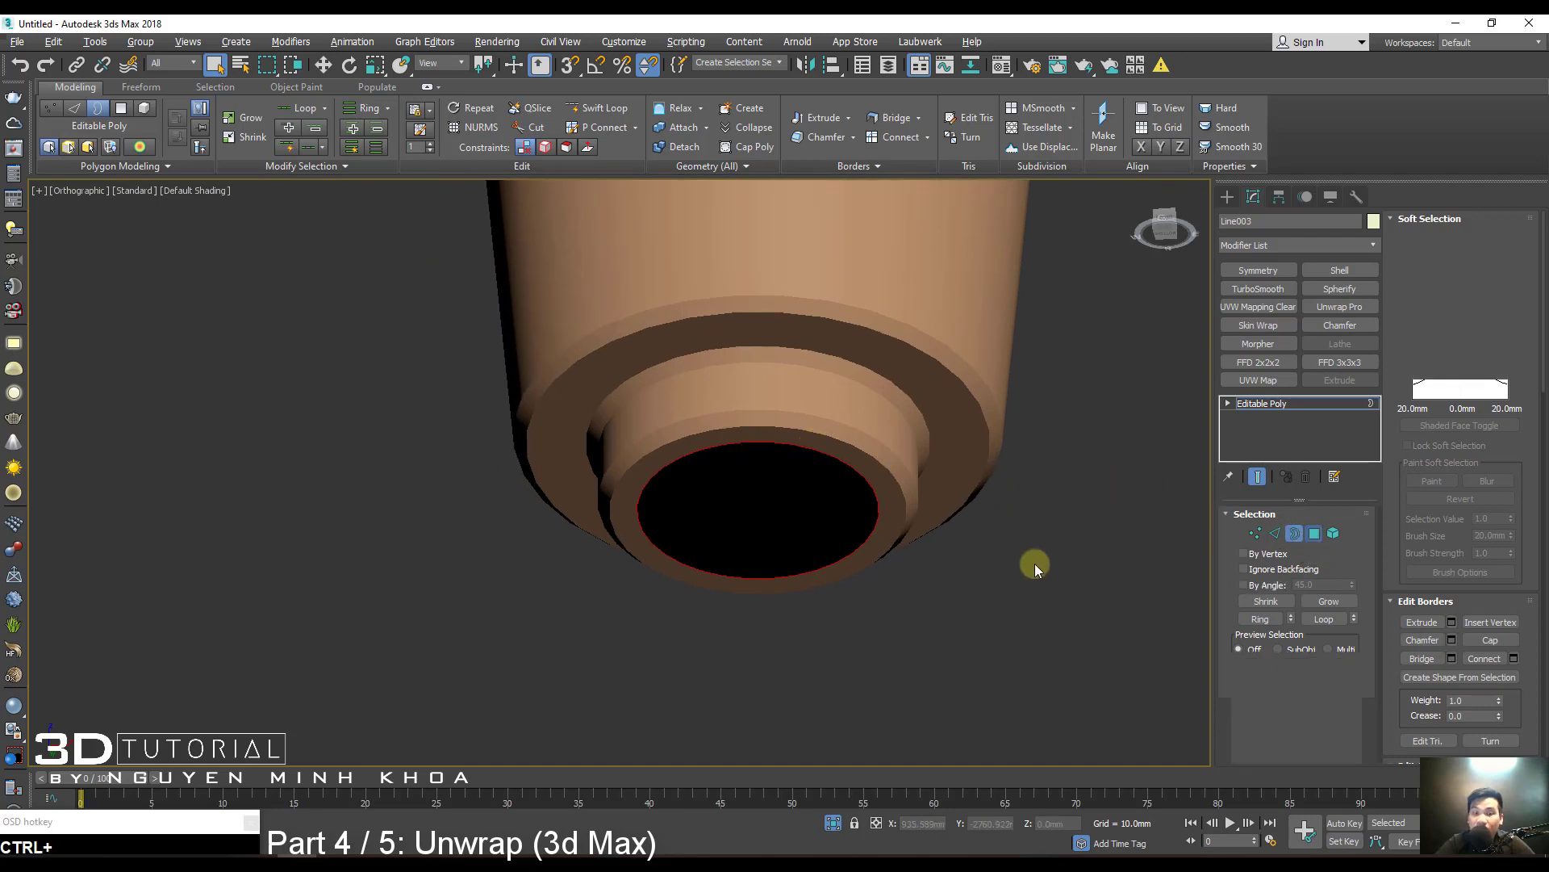
Convert the legs' bottom borders to polygons, show edged faces and grow the selection three times to cover the foot rings.
middle_click(850, 476)
key("F4")
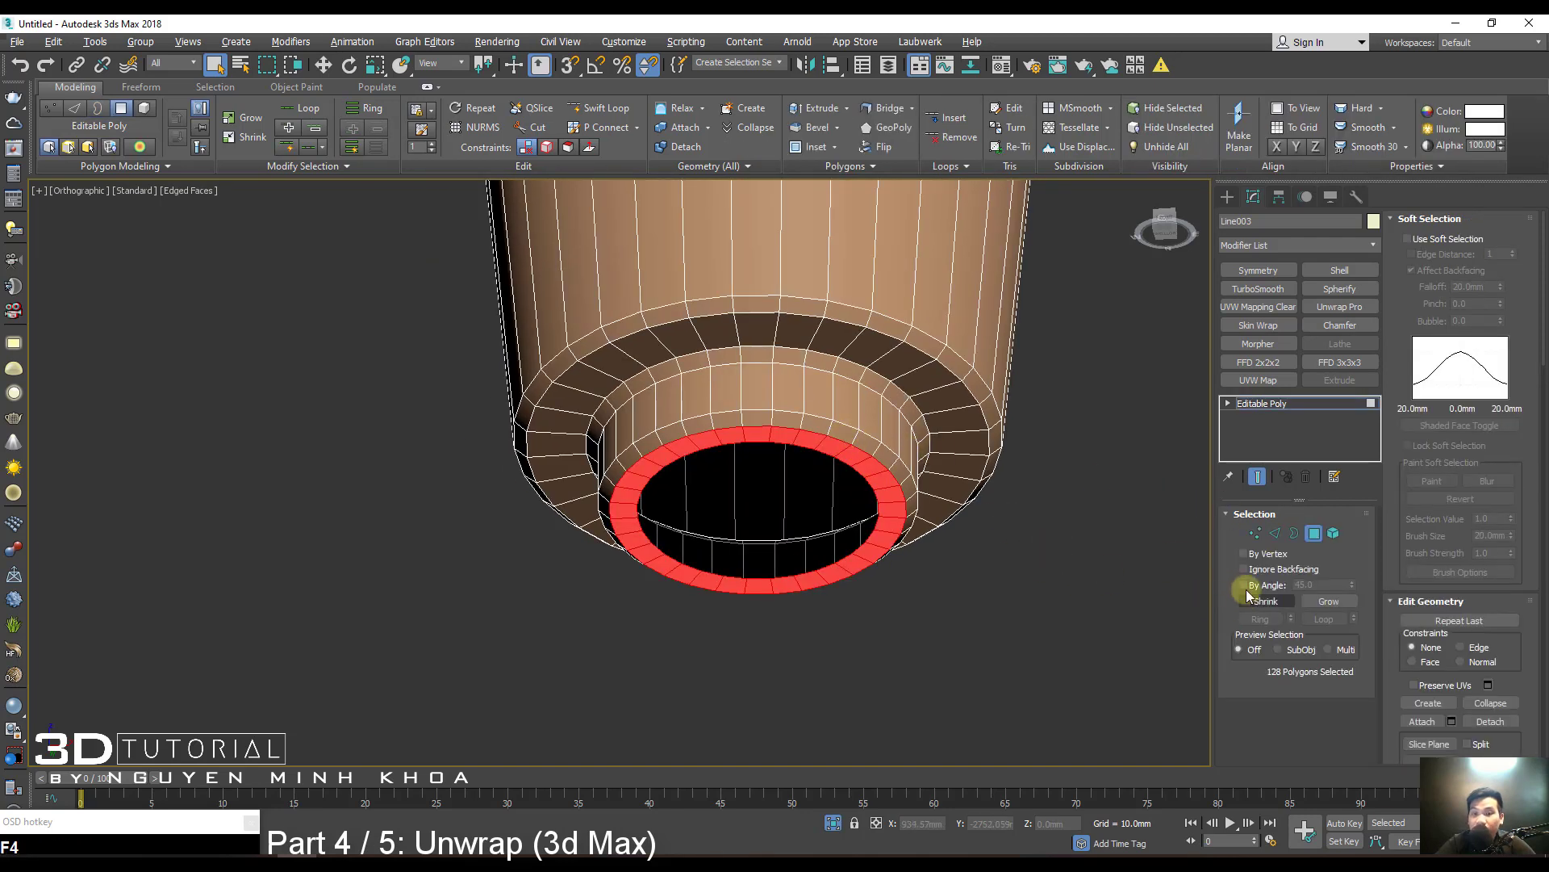
left_click(1349, 600)
left_click(1349, 599)
left_click(1349, 600)
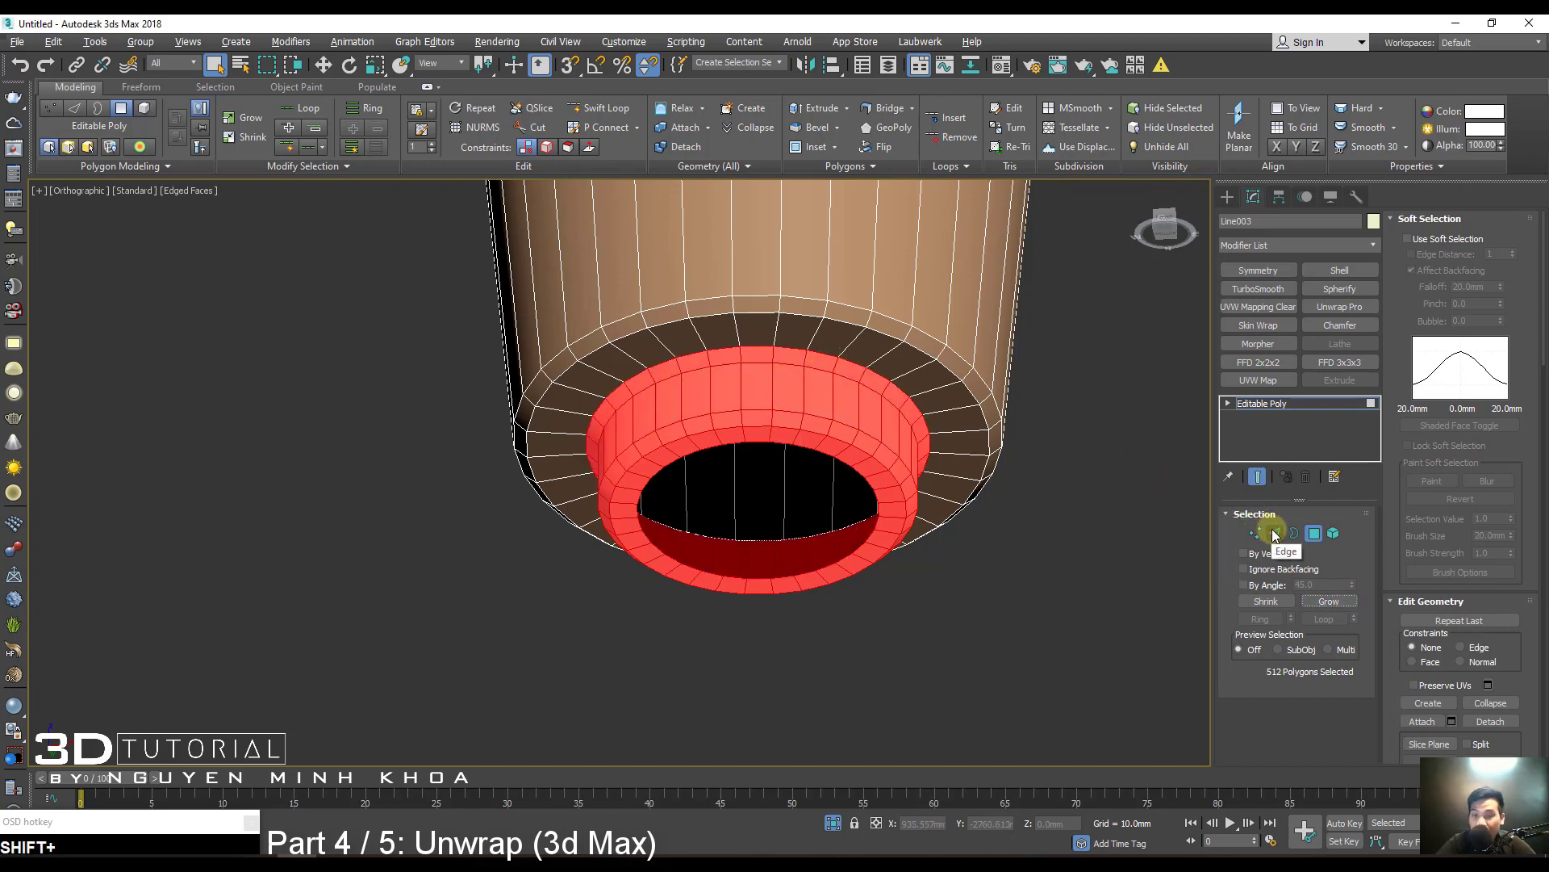
Try converting the foot polygon selection to its boundary edges and to all its edges, returning to polygons each time.
left_click(1275, 534, "shift")
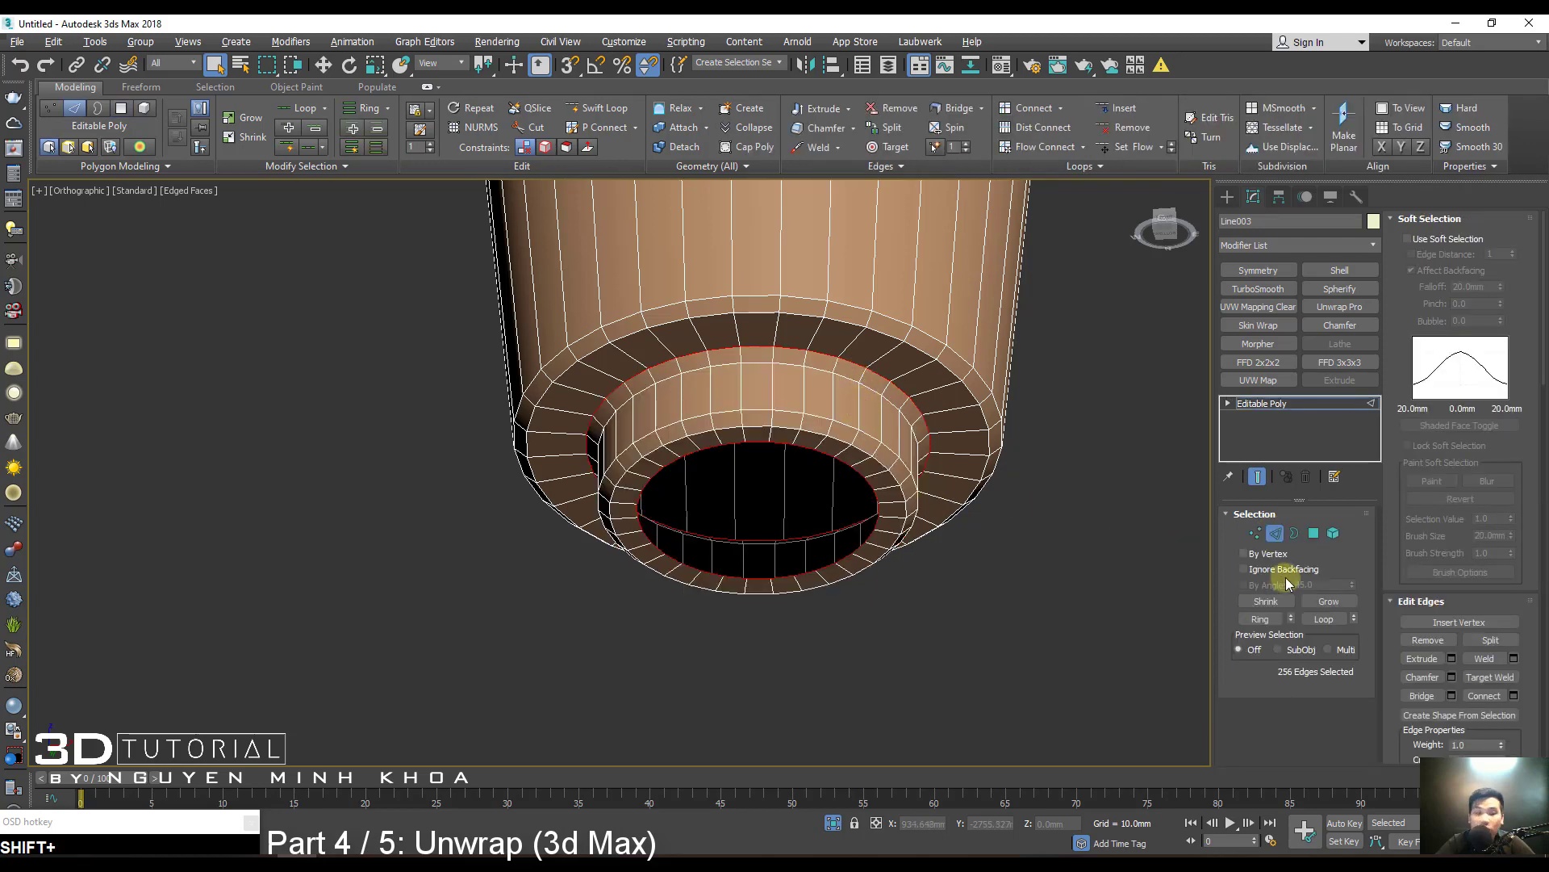
left_click(1314, 532, "ctrl")
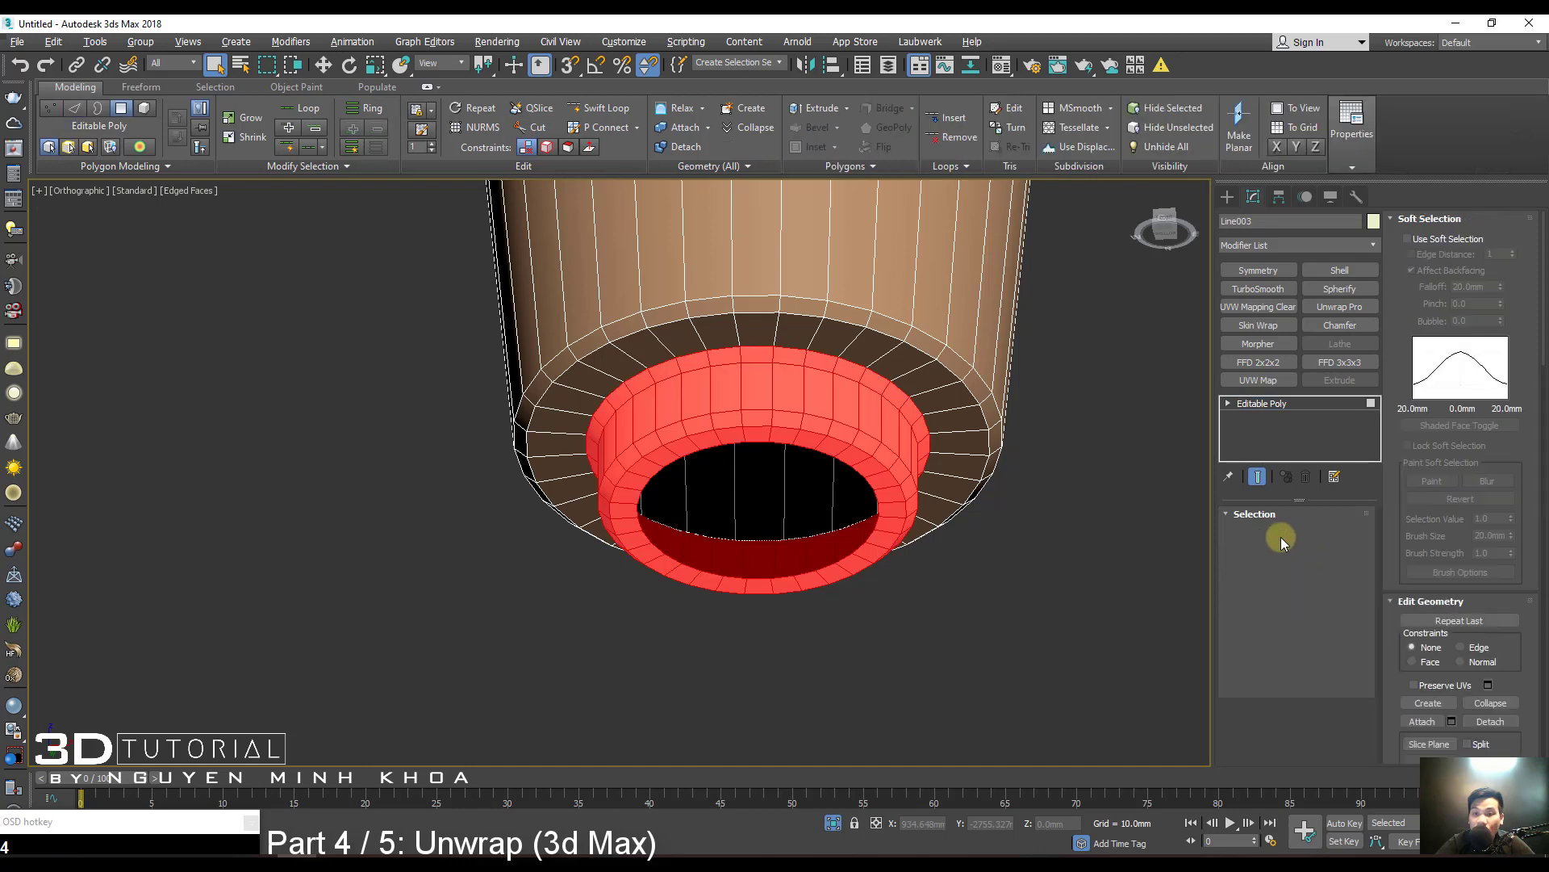
left_click(1274, 534, "ctrl")
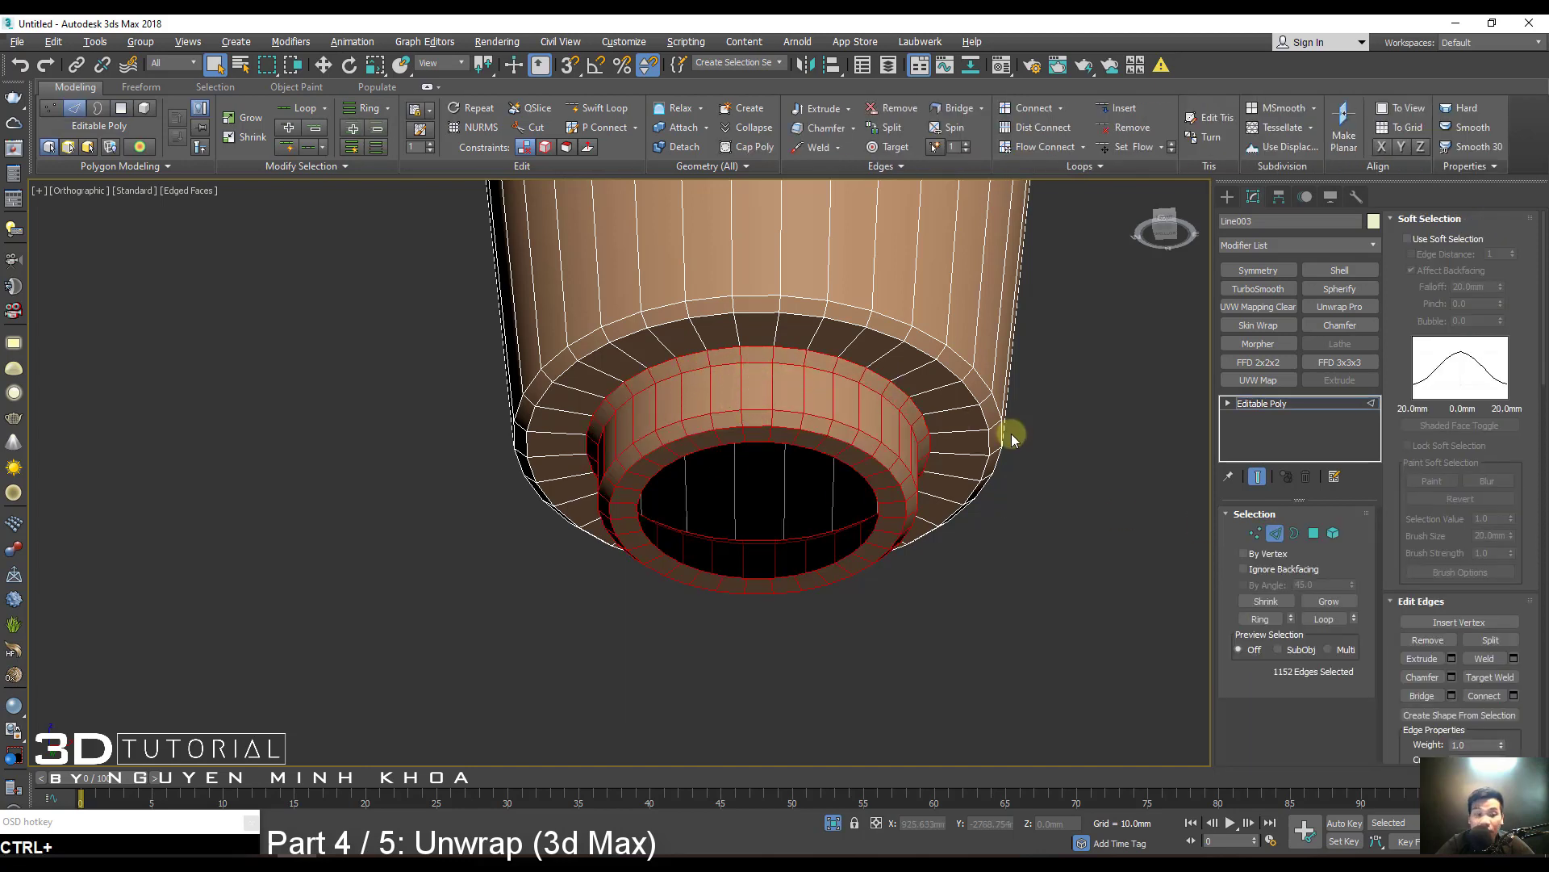
key("4")
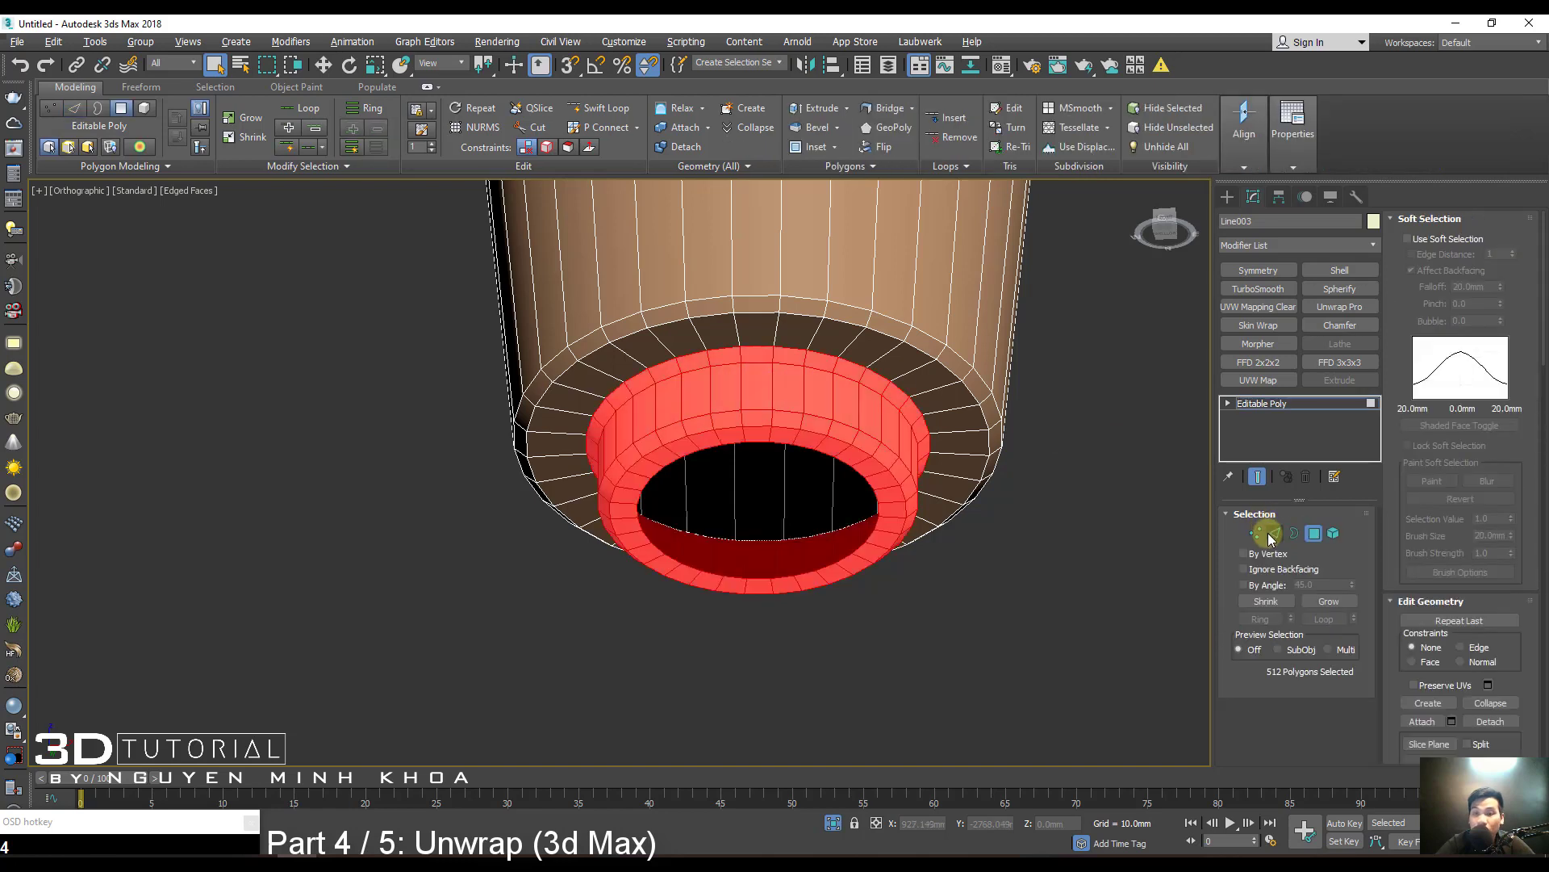
Convert the foot polygon selection to only its boundary edges and split the mesh along them.
left_click(1267, 532, "shift")
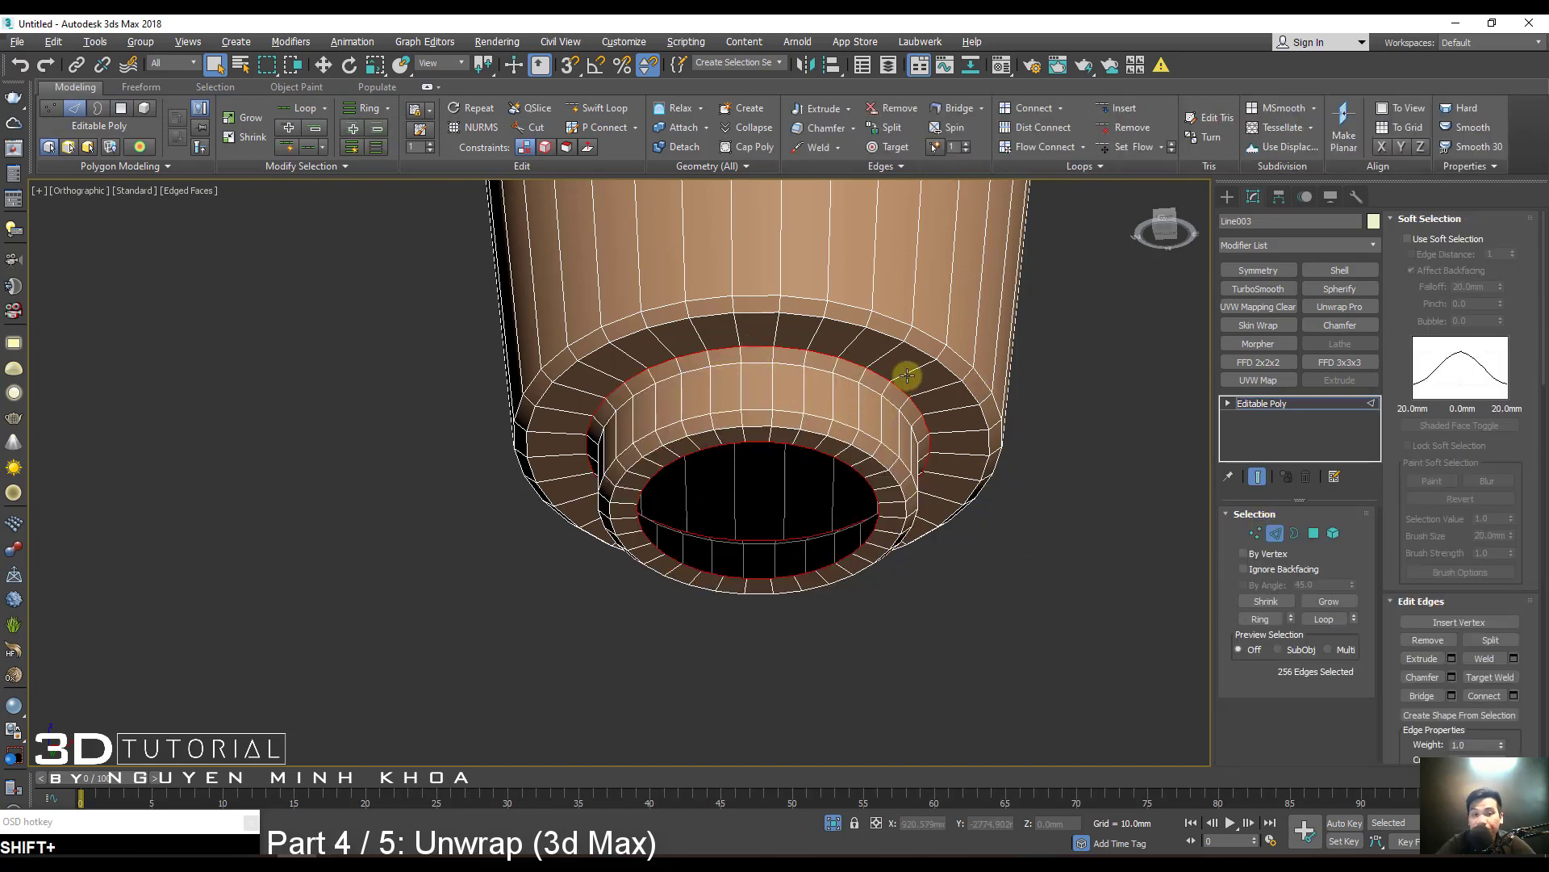
right_click(894, 352)
left_click(860, 392)
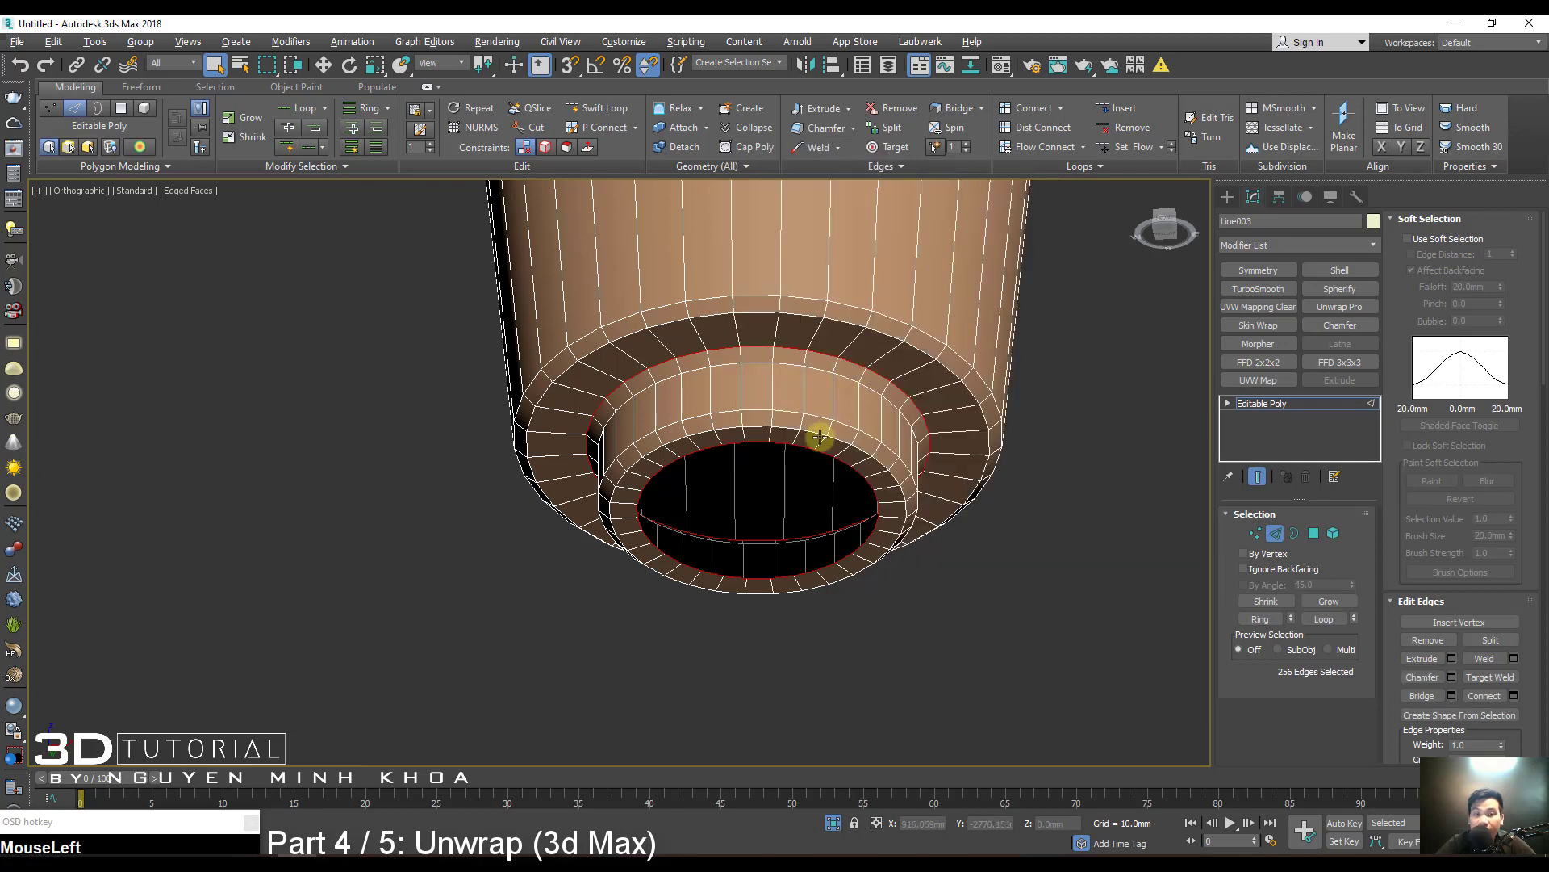
Select one vertical edge loop along the first leg's body and a matching one on its foot.
scroll(819, 436, "down", 5)
mouse_move(819, 435)
middle_mouse_down()
mouse_move(806, 509)
mouse_move(796, 434)
mouse_move(861, 433)
mouse_move(844, 427)
middle_mouse_up()
scroll(803, 484, "down", 3)
scroll(496, 319, "up", 6)
middle_click_drag(546, 287, 530, 316)
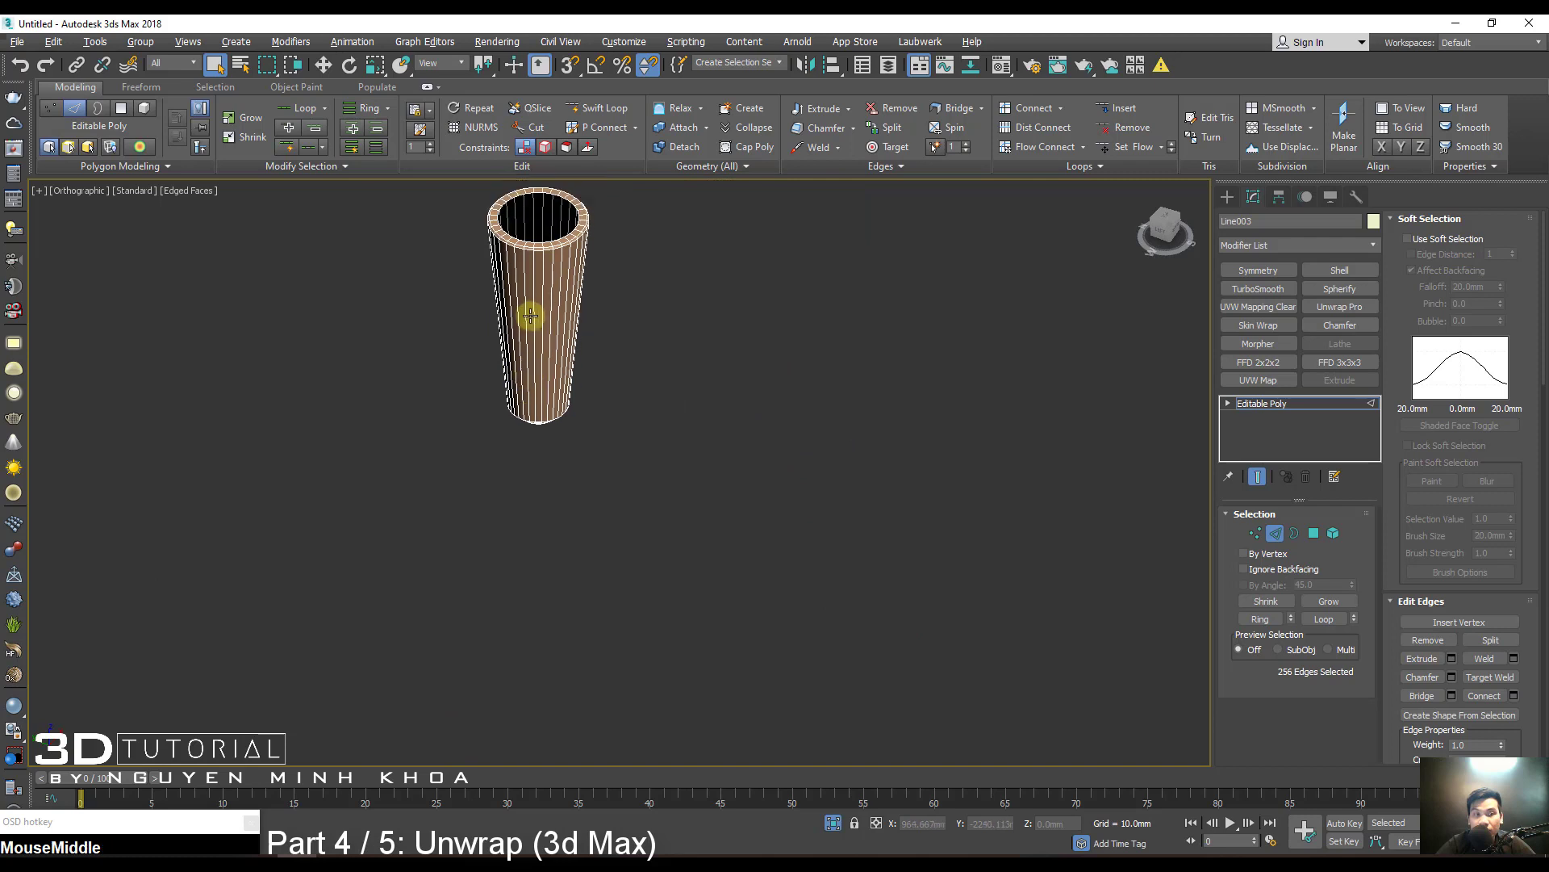
key("2")
left_click(531, 315)
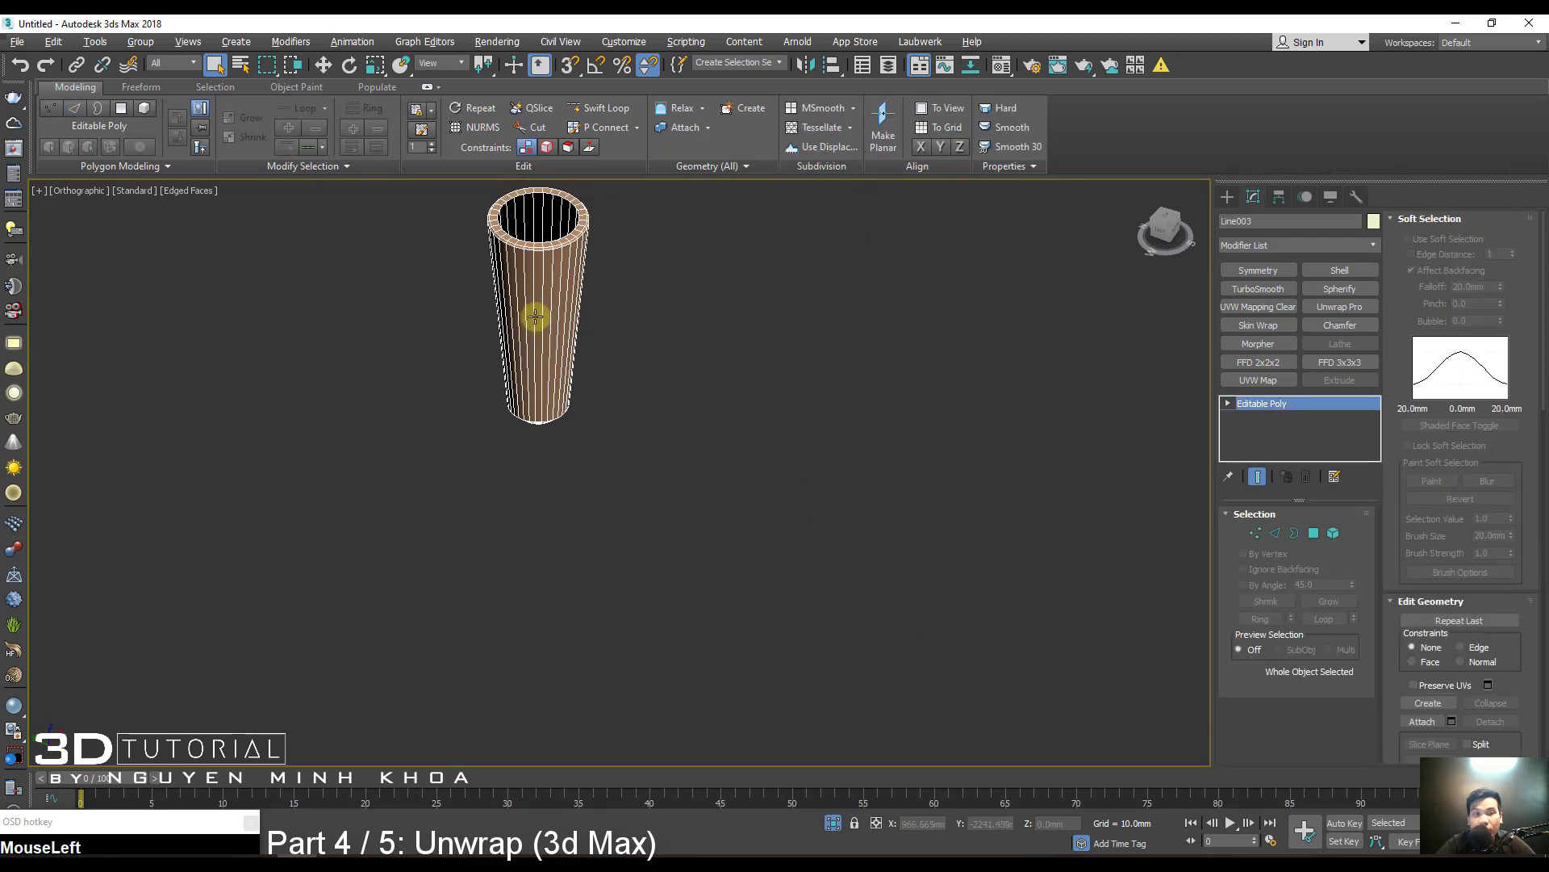
key("2")
double_click(534, 321)
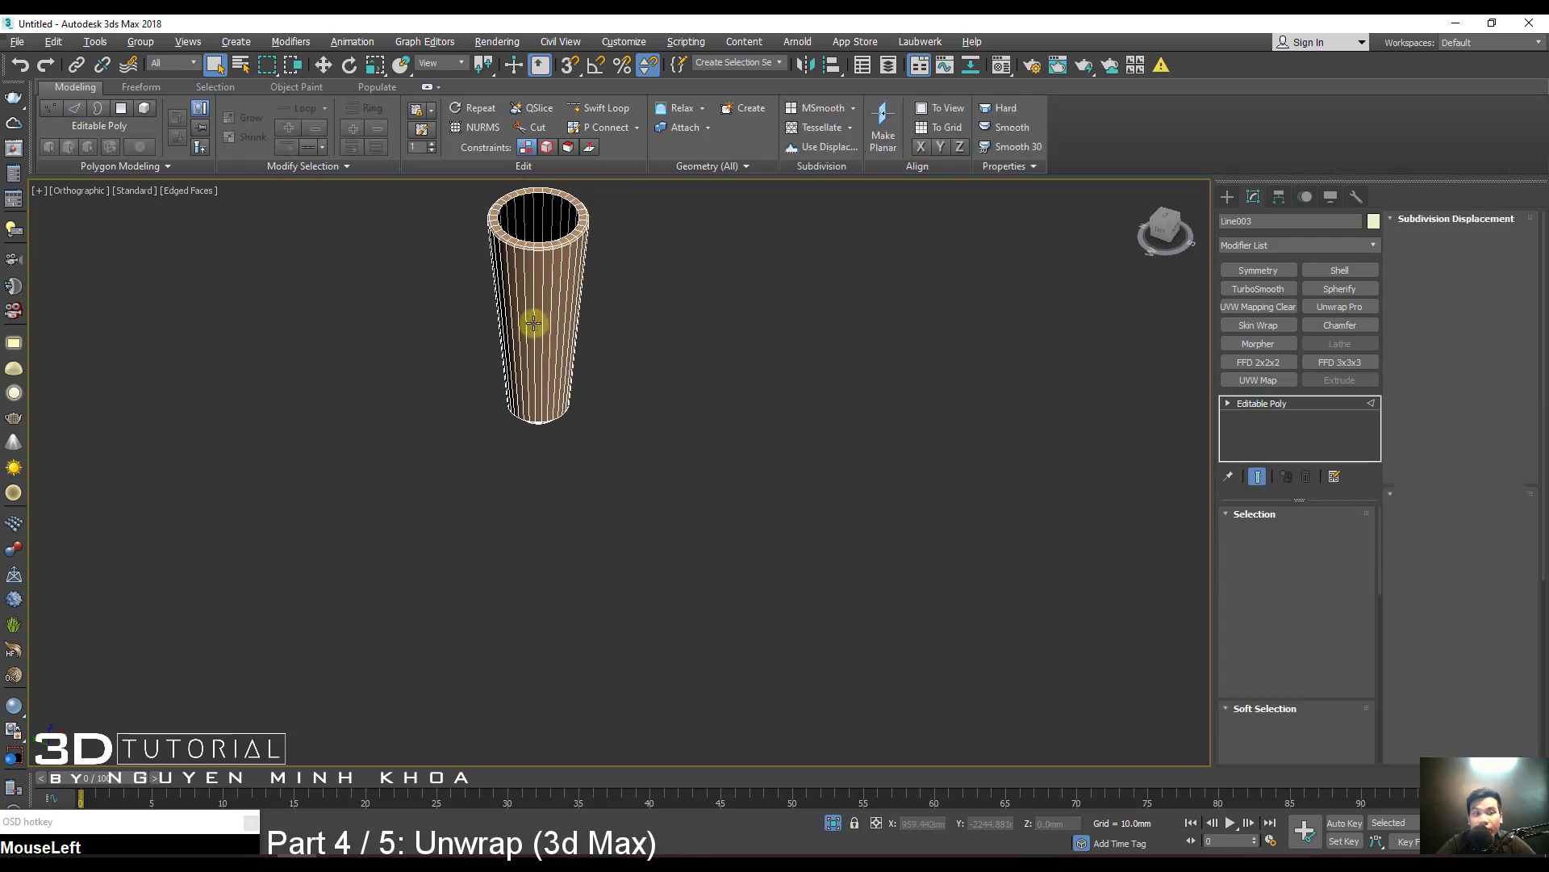
middle_click_drag(534, 321, 536, 637, "alt")
scroll(540, 476, "up", 4)
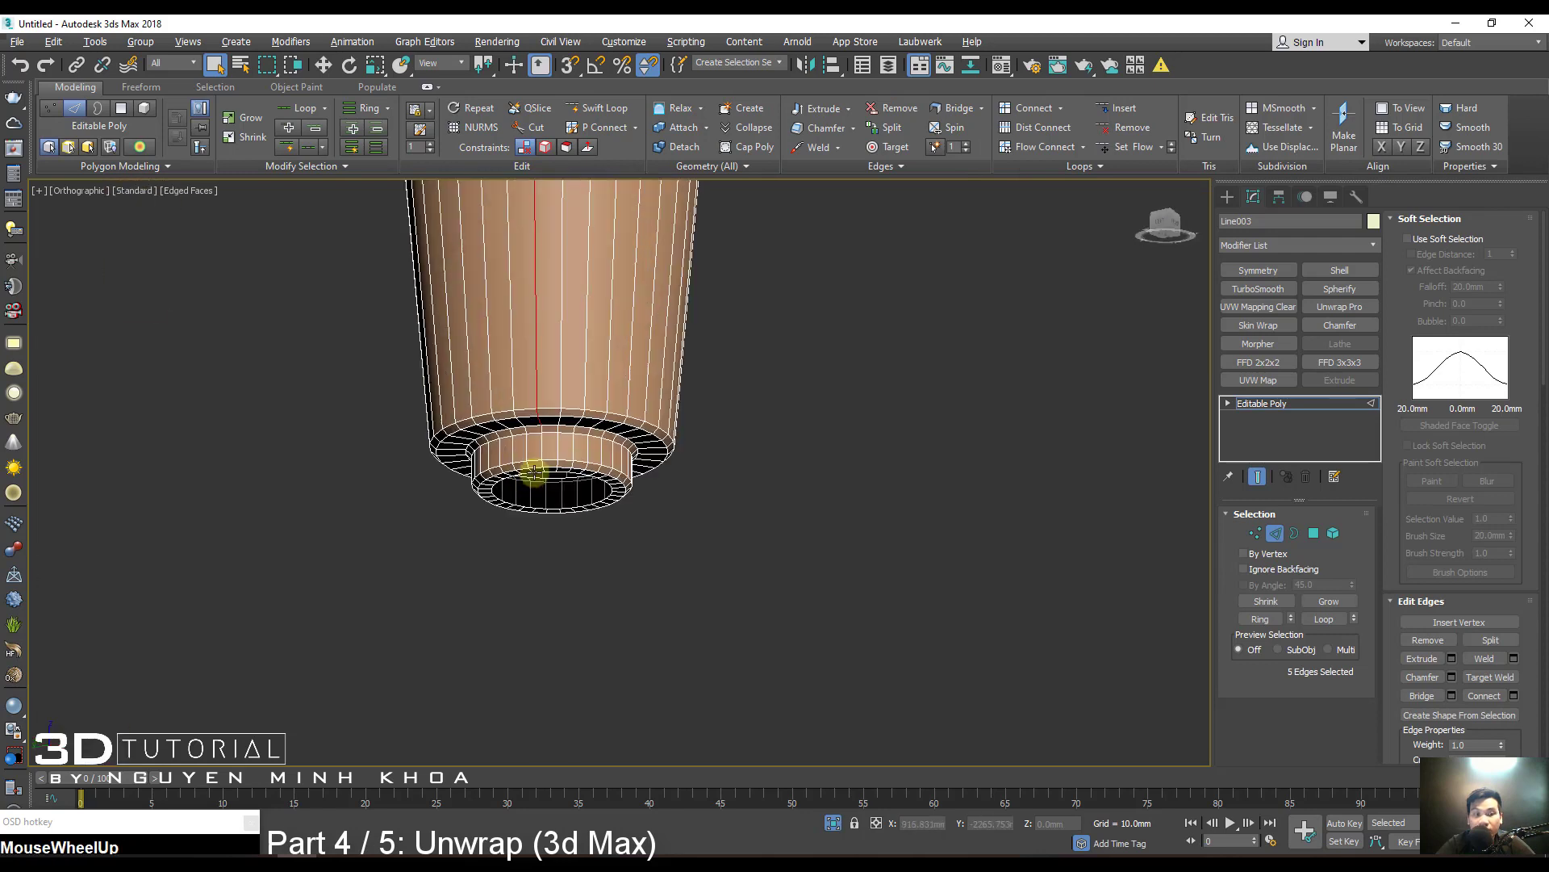
scroll(543, 445, "down", 5)
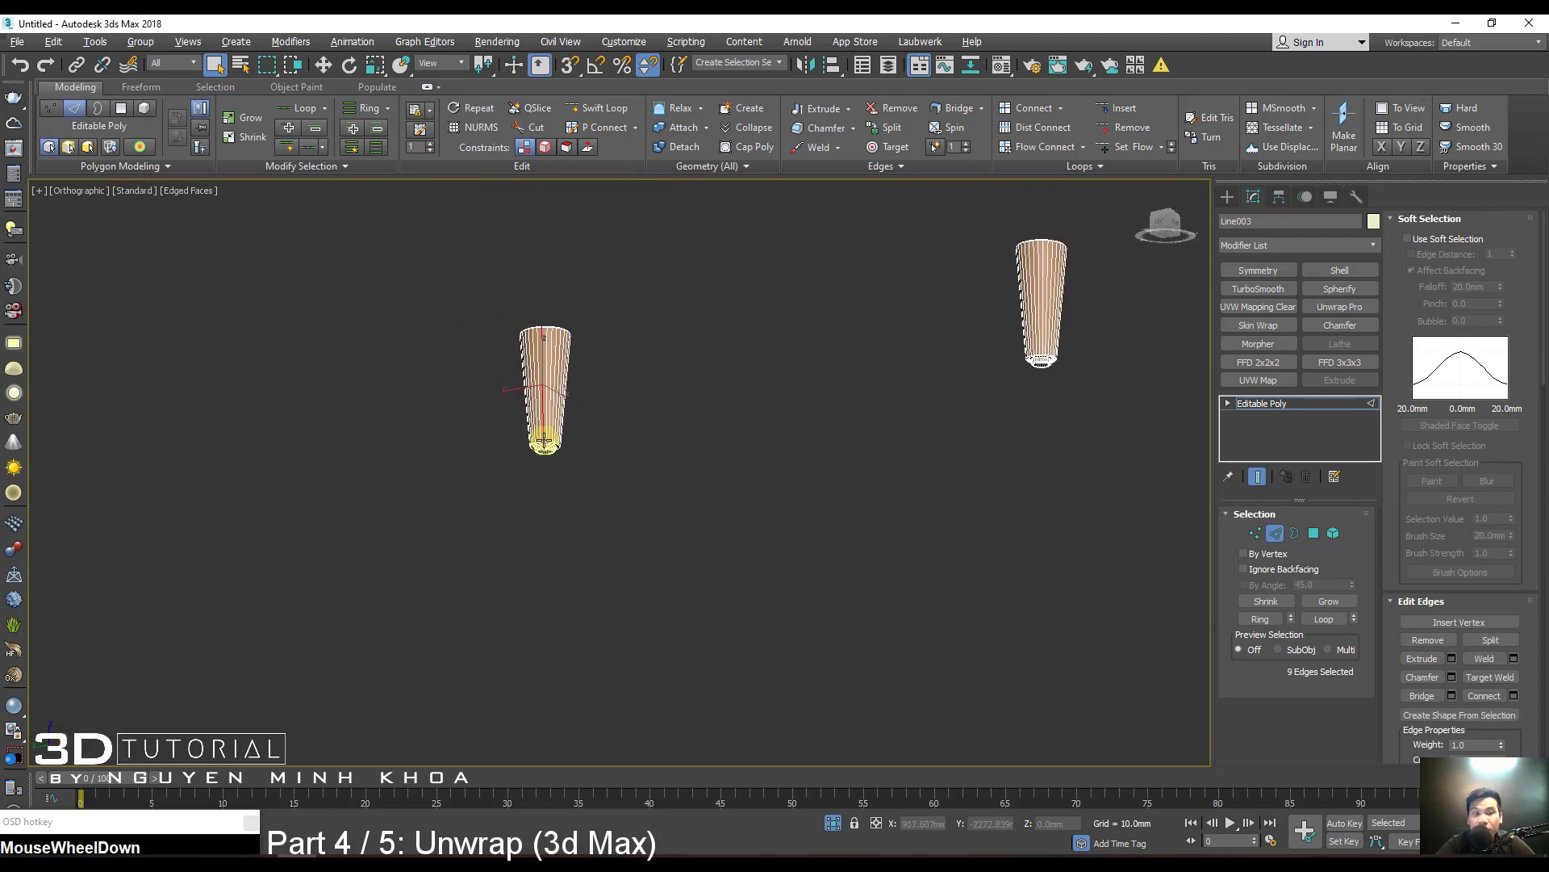
Add a vertical edge loop on the second leg's body and foot to the edge selection.
middle_click_drag(543, 436, 615, 398, "alt")
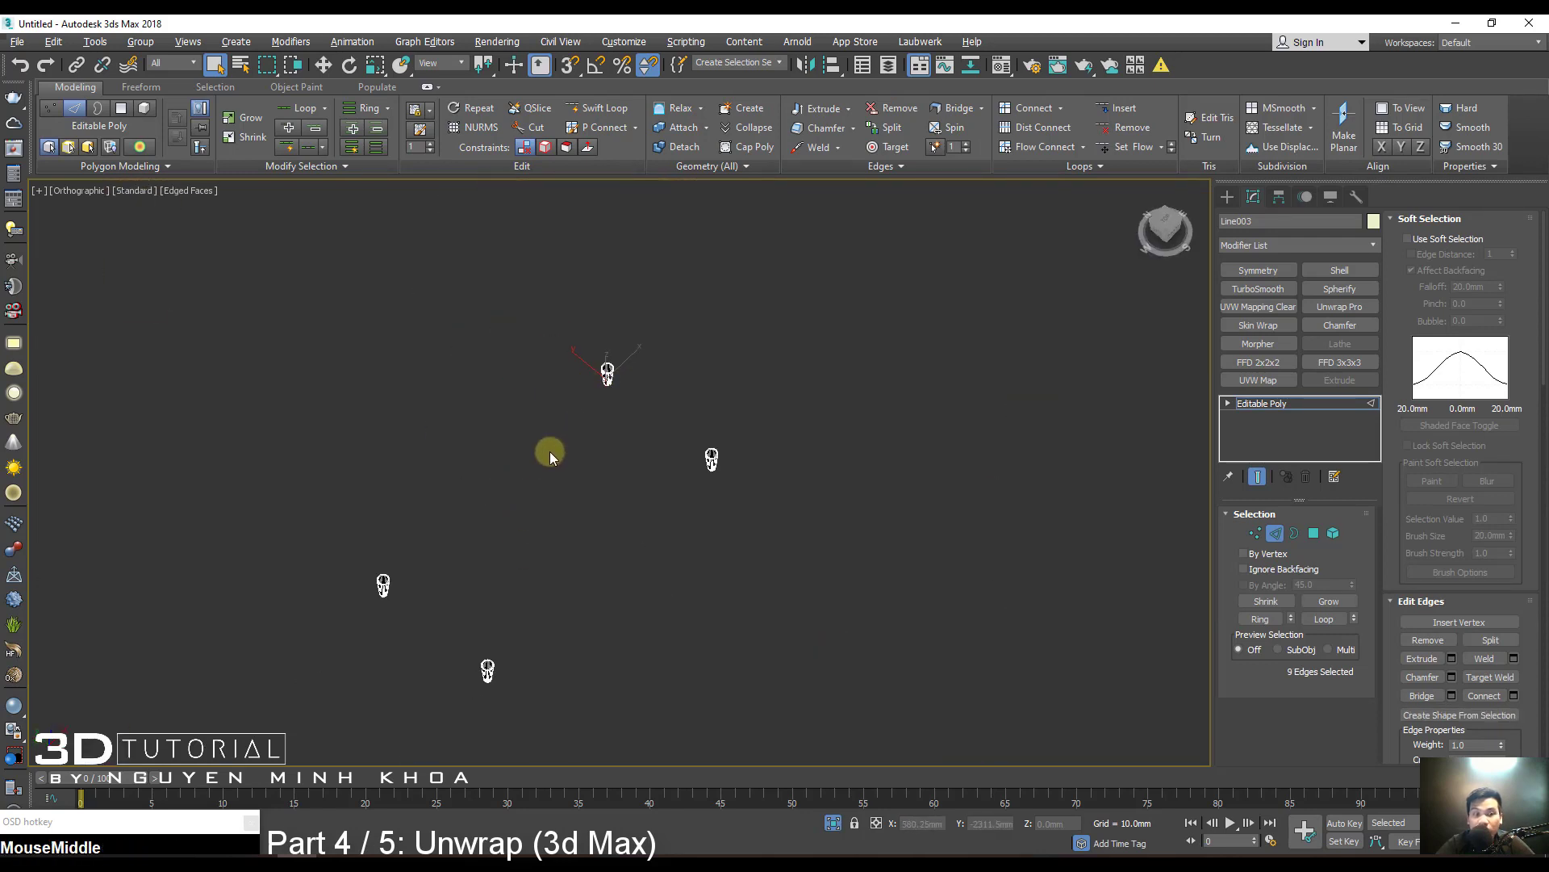
middle_click_drag(550, 452, 544, 533, "alt")
scroll(664, 317, "up", 4)
scroll(640, 565, "up", 4)
scroll(624, 604, "down", 5)
scroll(545, 532, "up", 2)
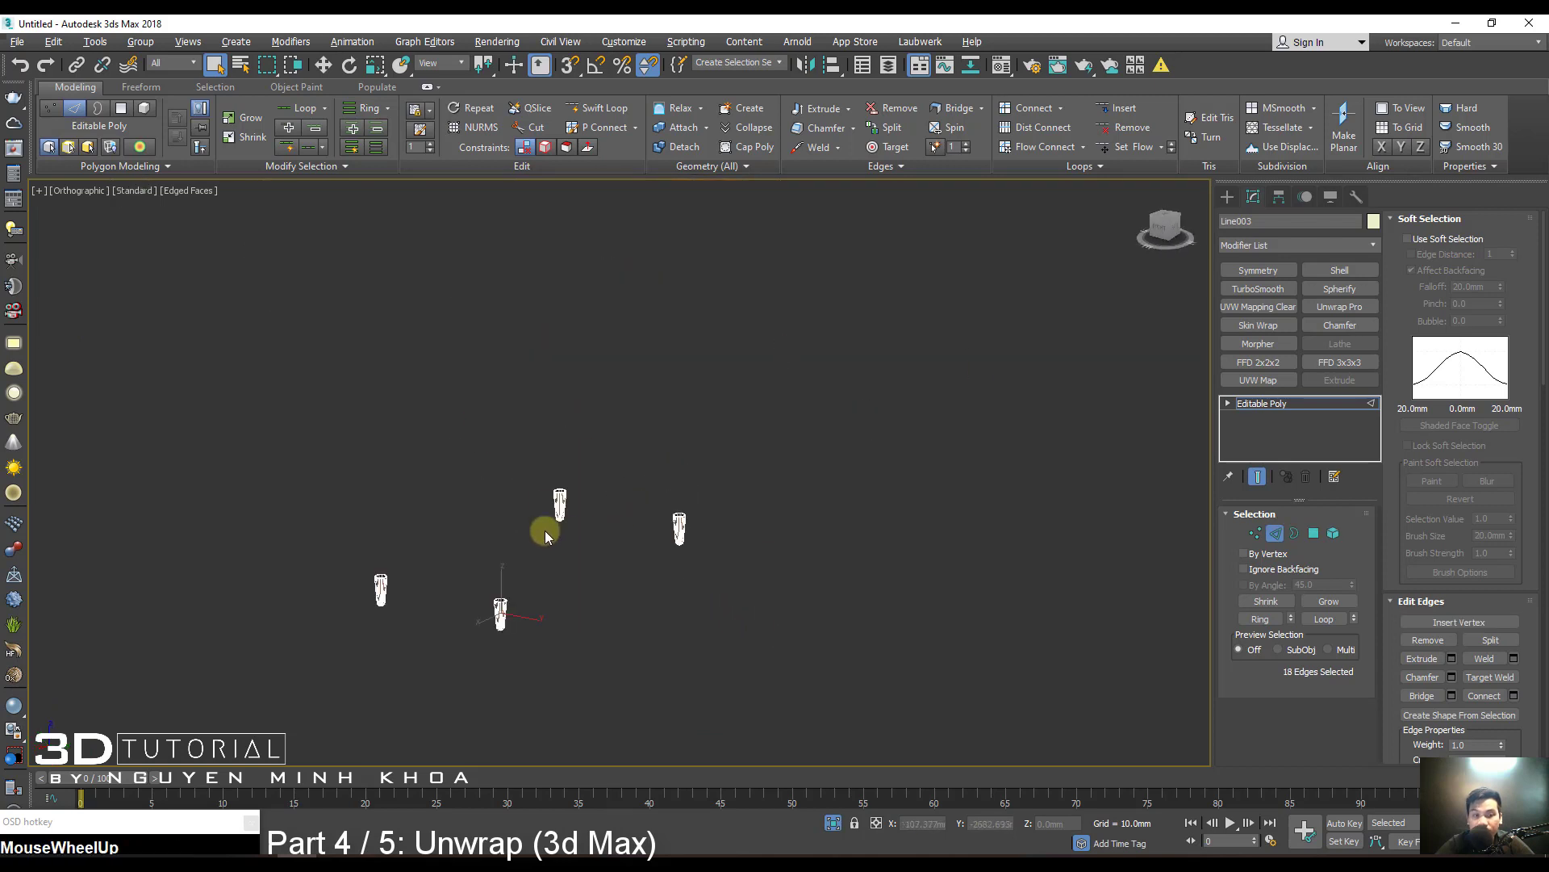
Add a vertical edge loop on the third leg's body and foot to the edge selection.
scroll(565, 492, "up", 5)
left_click(616, 474, "ctrl")
middle_click_drag(616, 474, 613, 565, "alt")
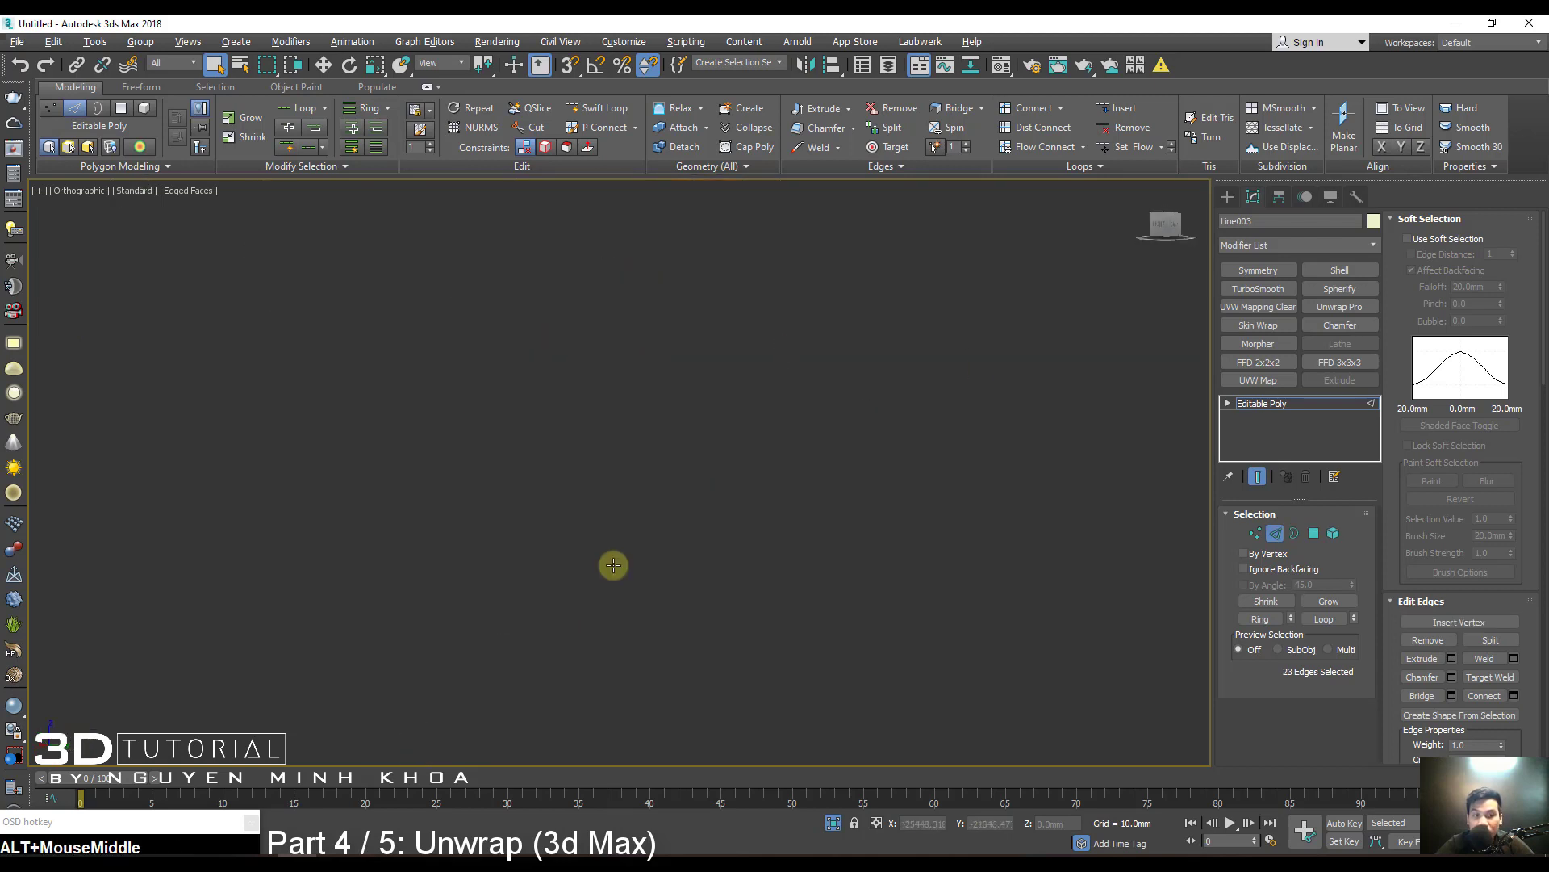
middle_click_drag(657, 669, 626, 145)
middle_click_drag(718, 699, 715, 318)
scroll(734, 501, "up", 6)
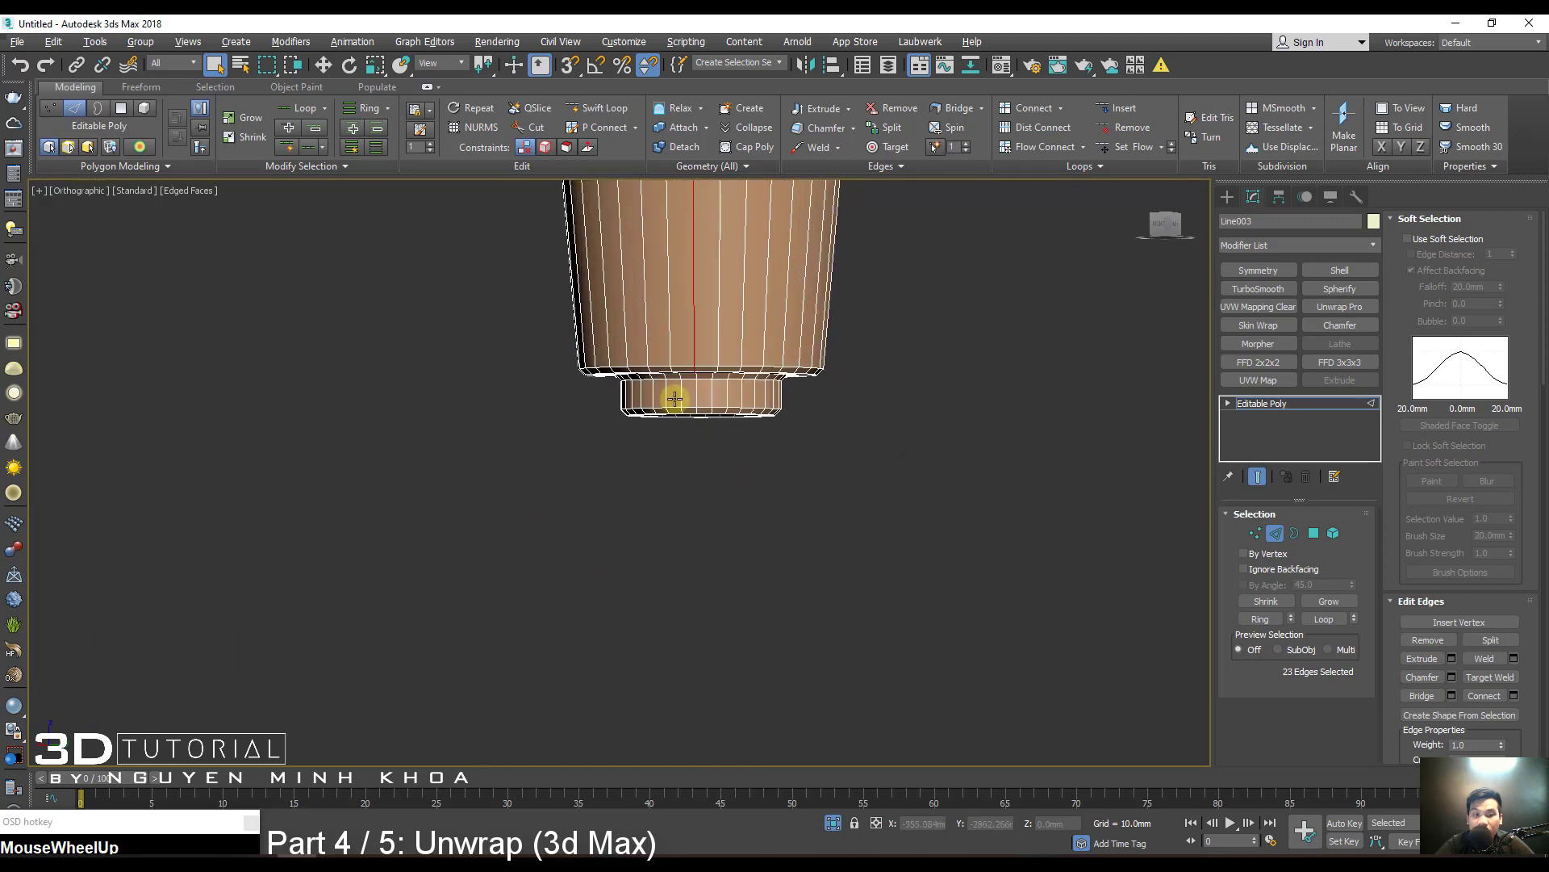
scroll(696, 386, "down", 6)
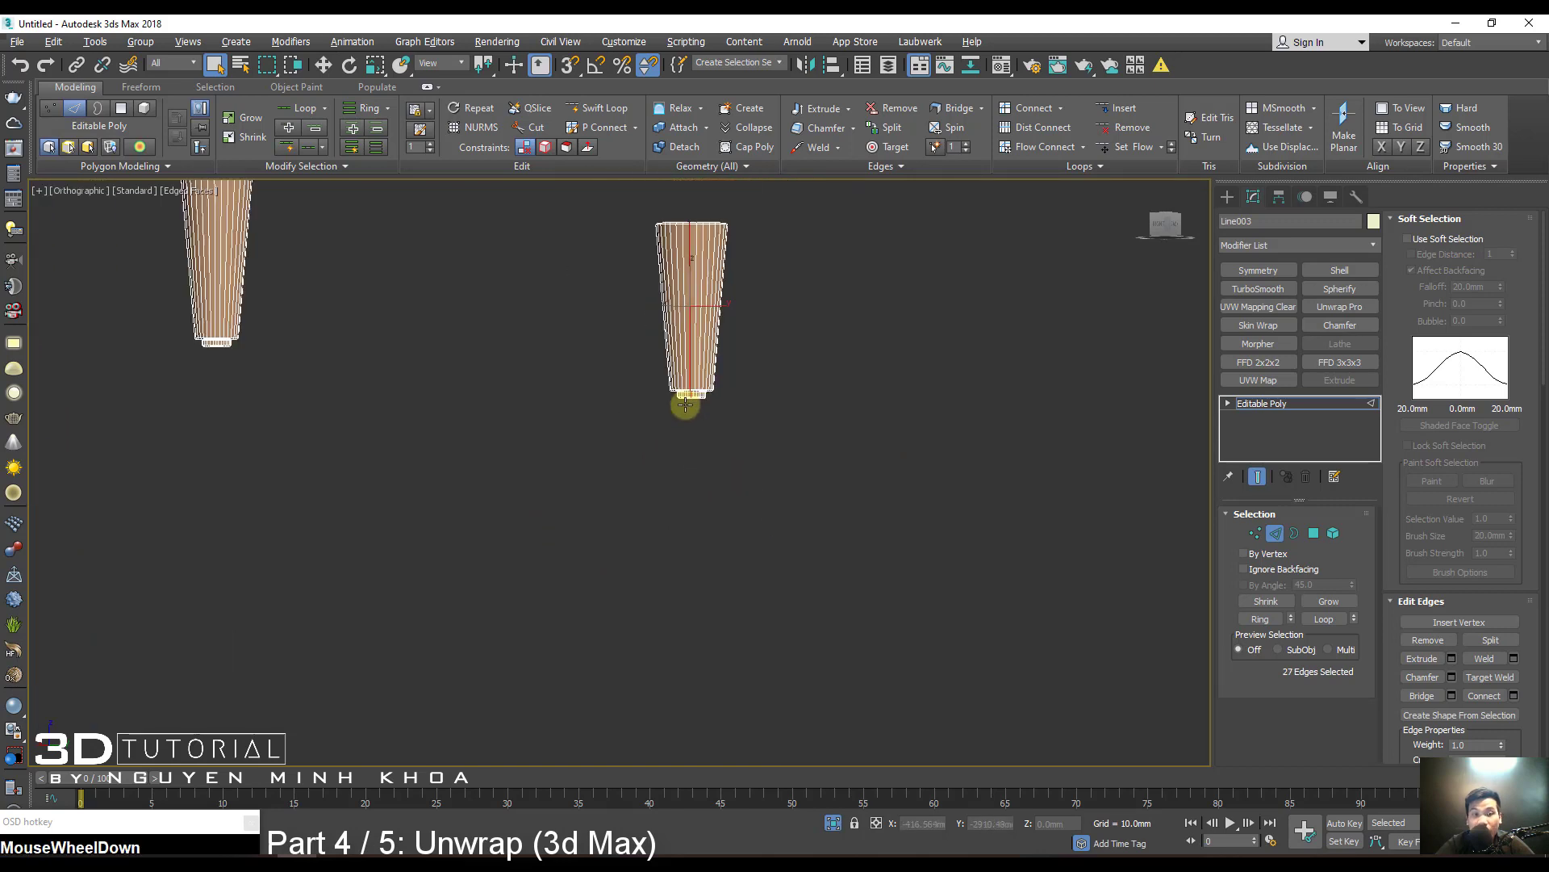
Add a vertical edge loop on the fourth leg's body and foot to complete the seam selection.
middle_click_drag(685, 405, 608, 336, "alt")
scroll(578, 328, "up", 2)
scroll(578, 331, "up", 5)
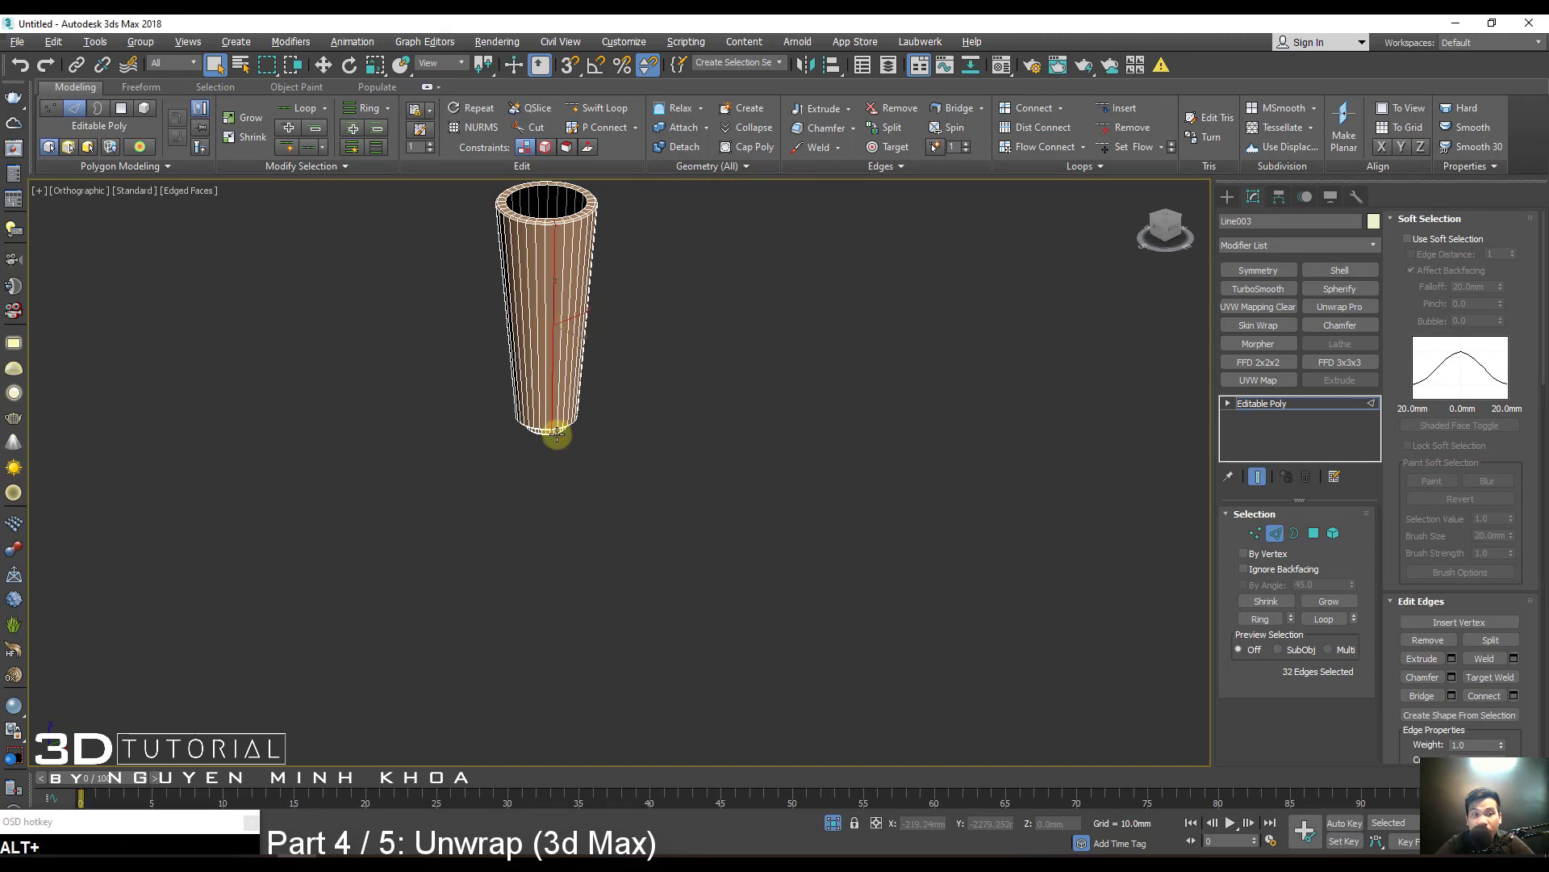
middle_click_drag(557, 434, 545, 204, "alt")
middle_click_drag(646, 569, 652, 267)
scroll(595, 443, "up", 4)
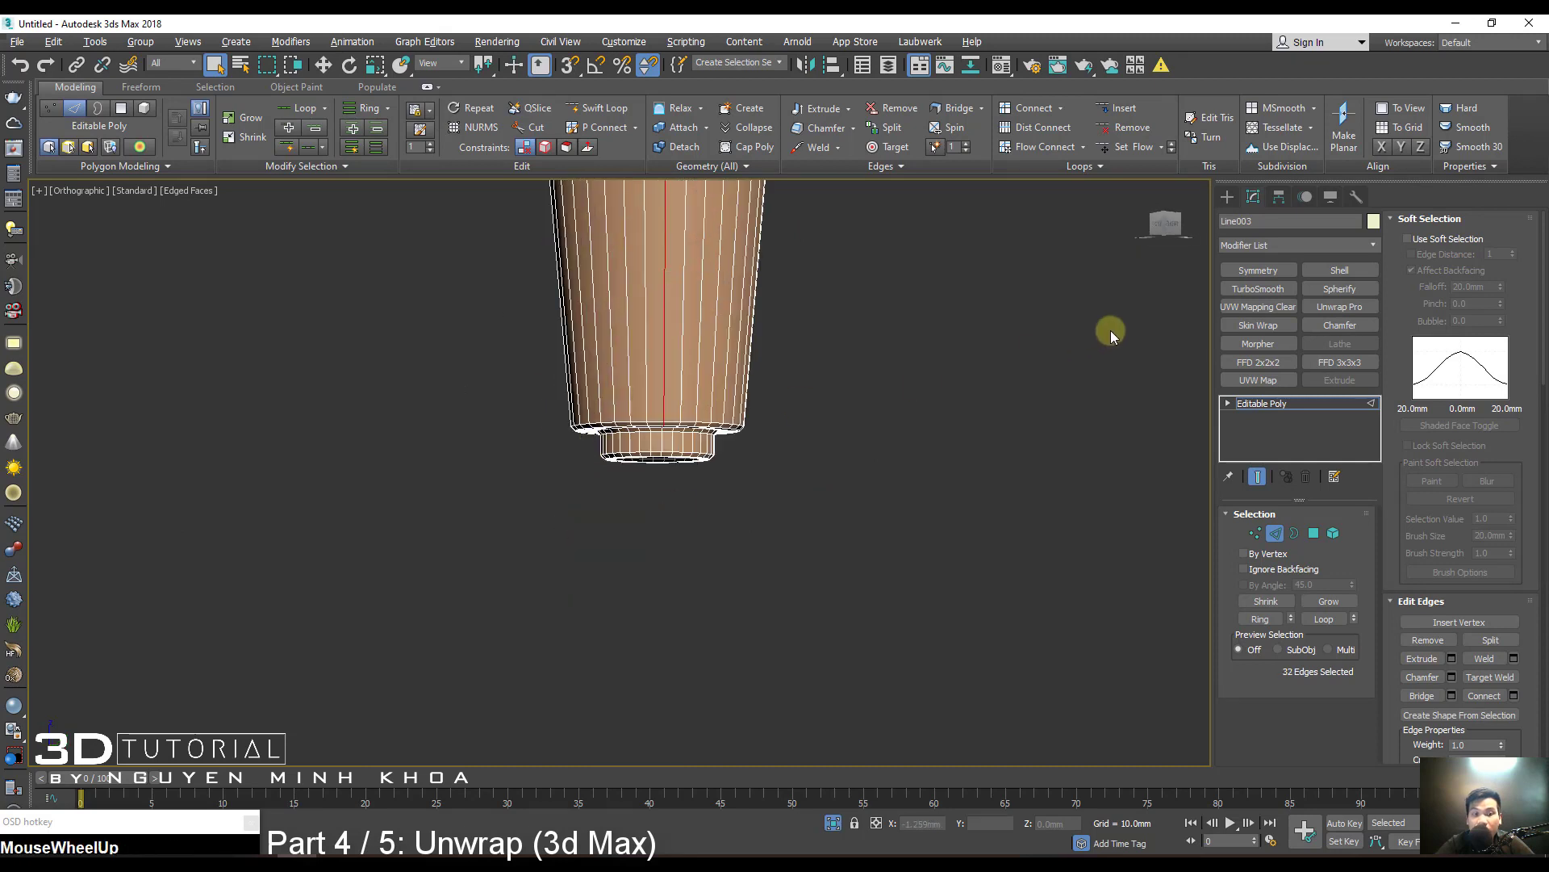
scroll(708, 419, "up", 3)
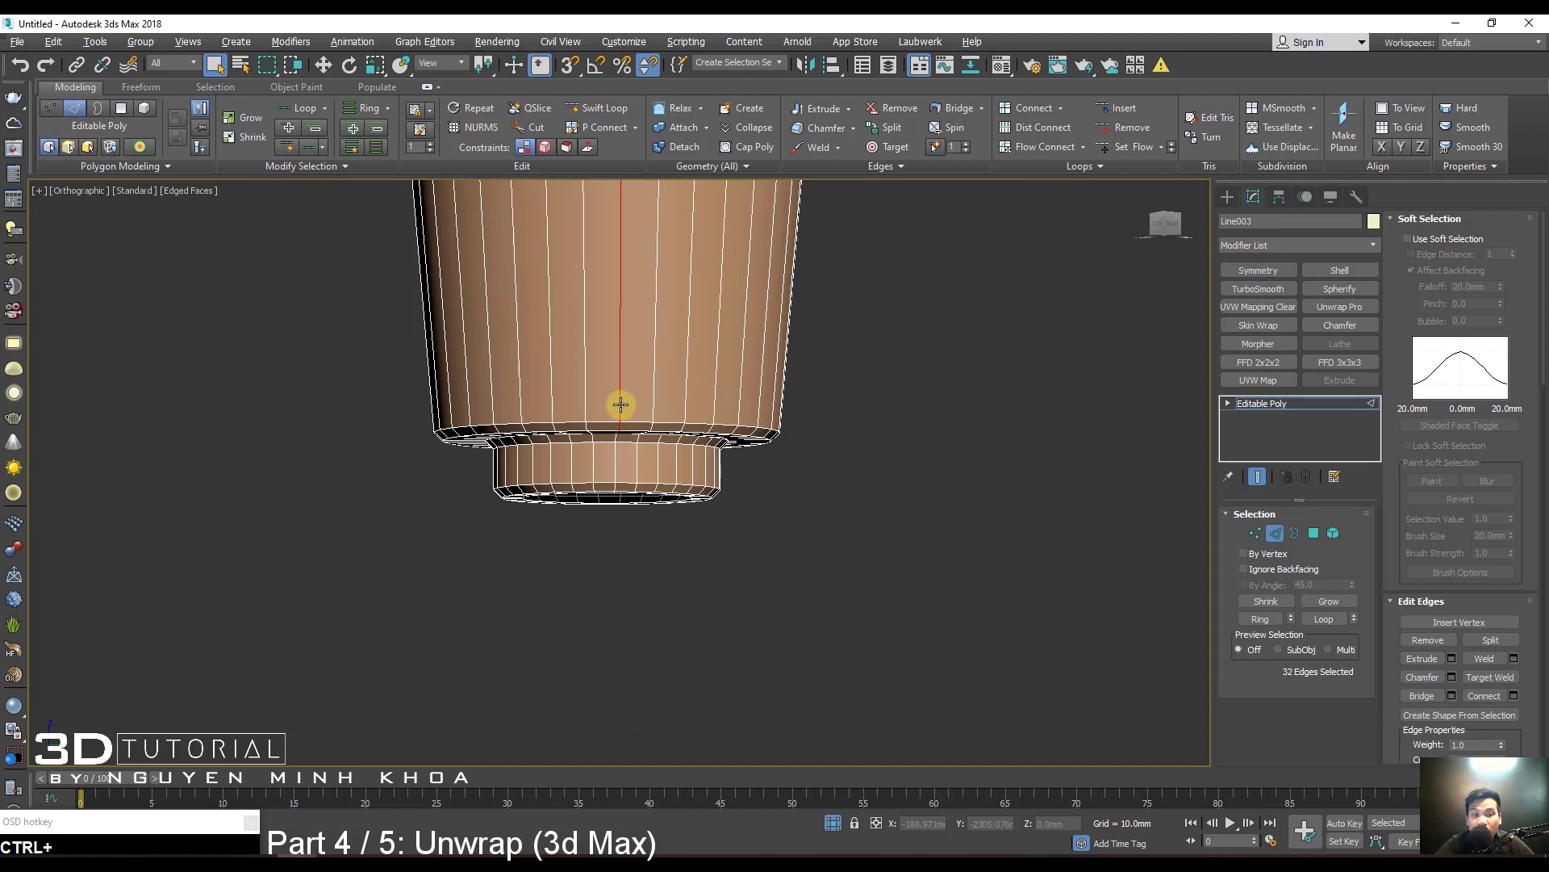
left_click(612, 462, "ctrl")
scroll(612, 462, "down", 6)
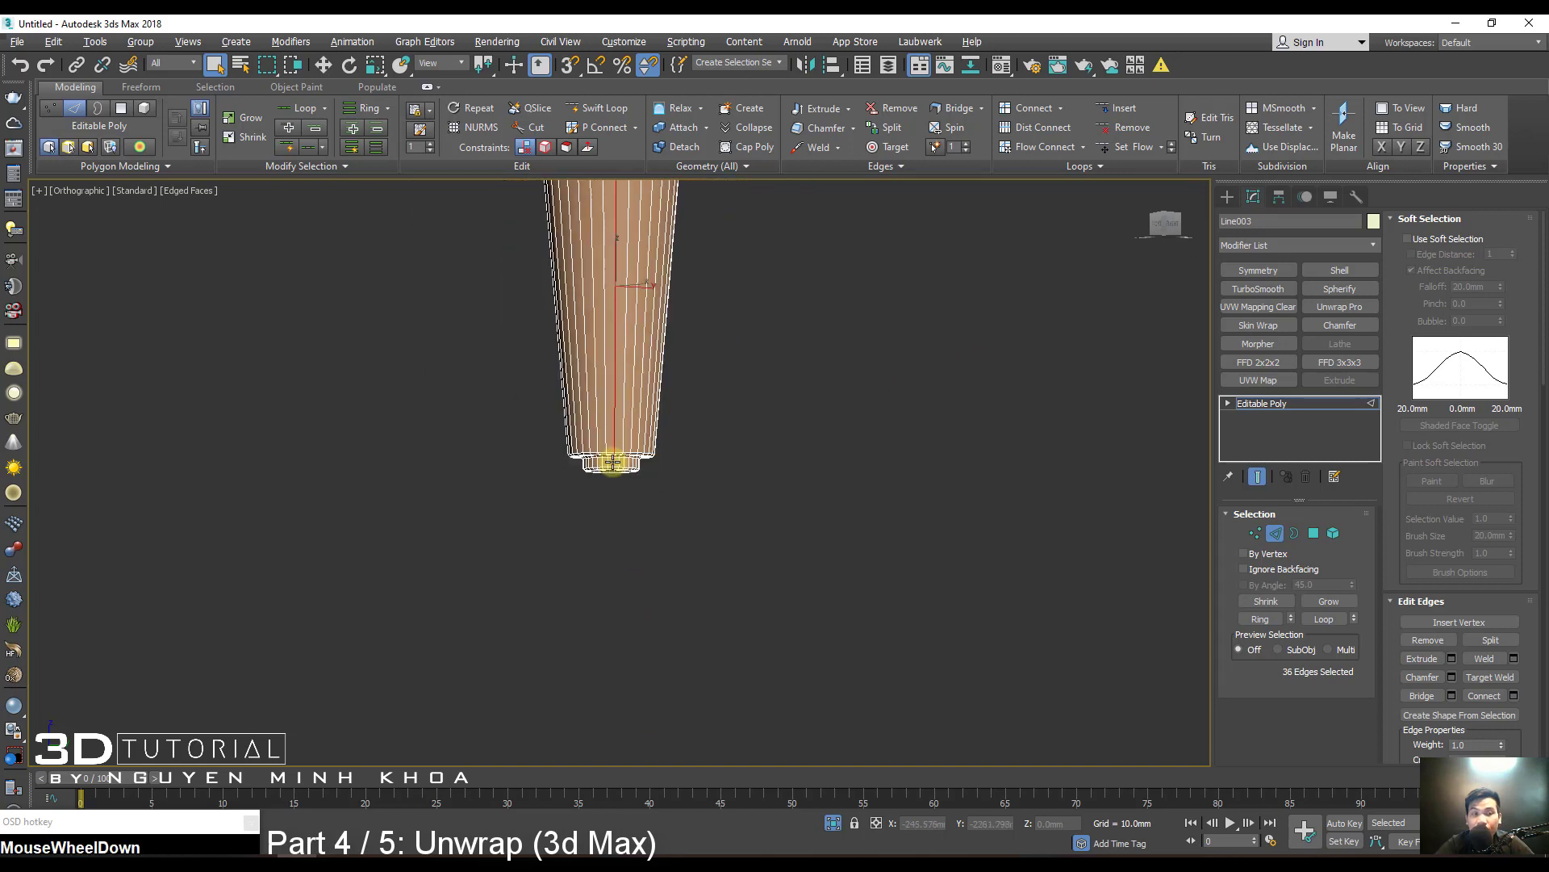
Split the legs along the selected vertical edges and return to object level.
middle_click_drag(612, 462, 650, 328, "alt")
right_click(626, 347)
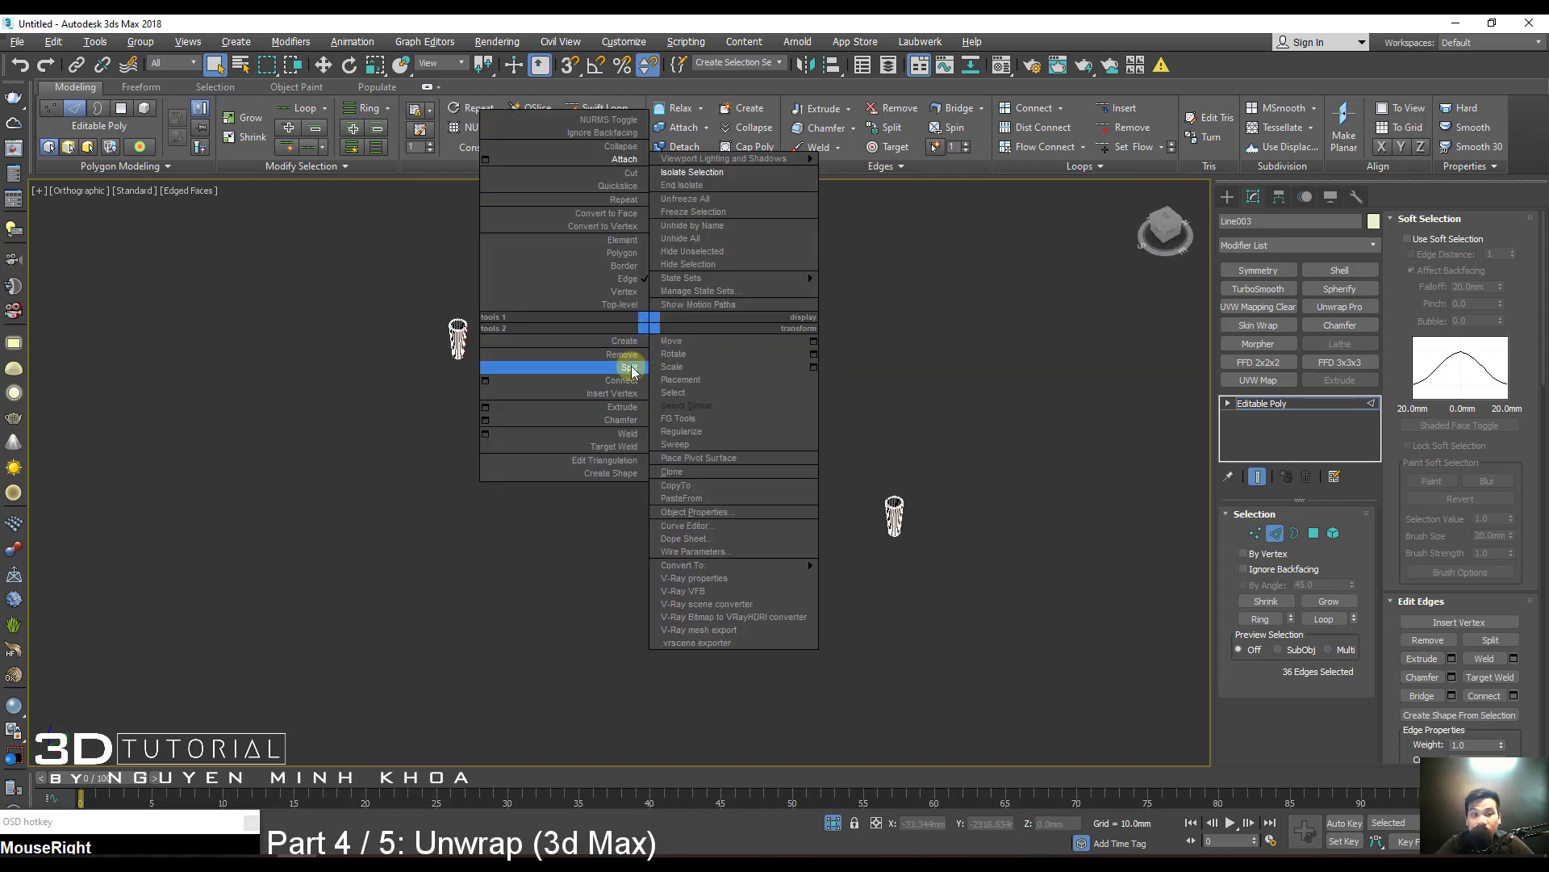
left_click(1332, 257)
key("1")
key("1")
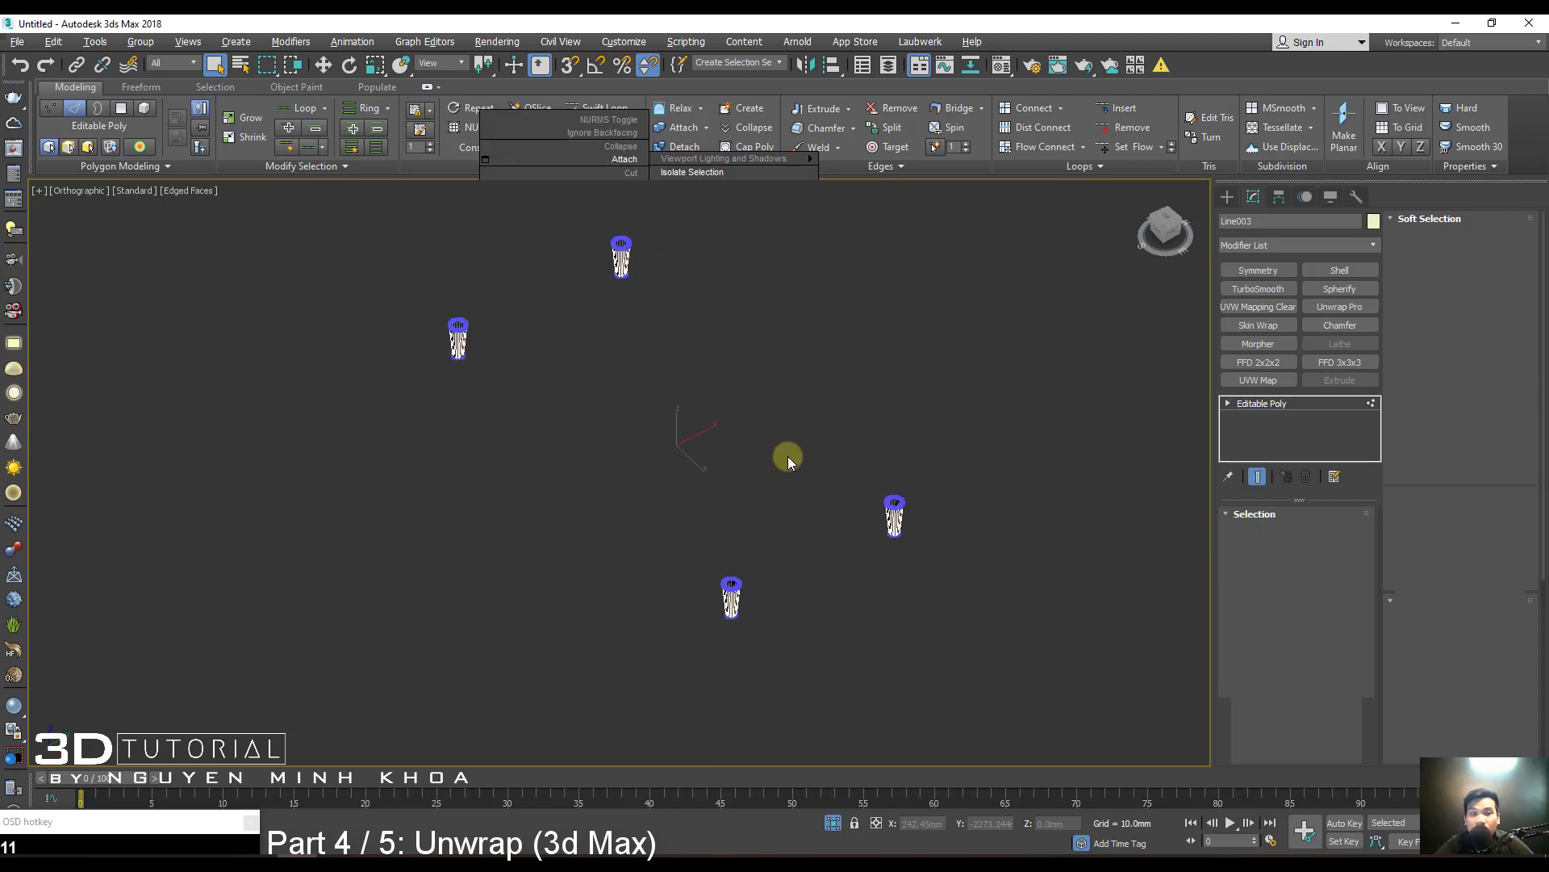
middle_click_drag(787, 457, 791, 389, "alt")
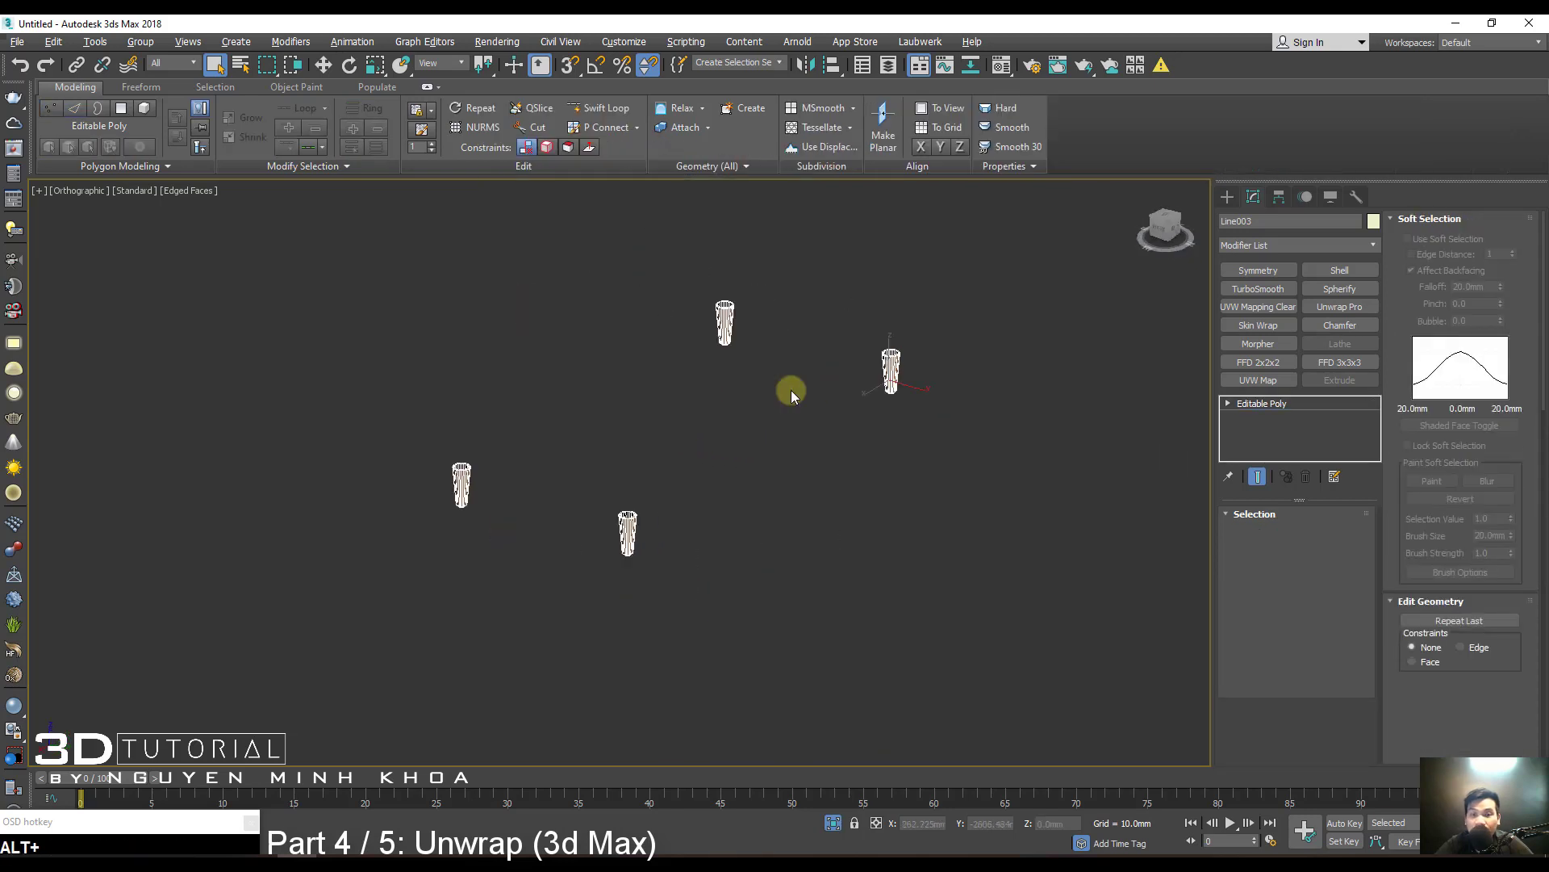
Add UVW Mapping Clear and Unwrap UVW to the legs, planar-map all polygons and run Unwrap Pro on them.
left_click(1257, 307)
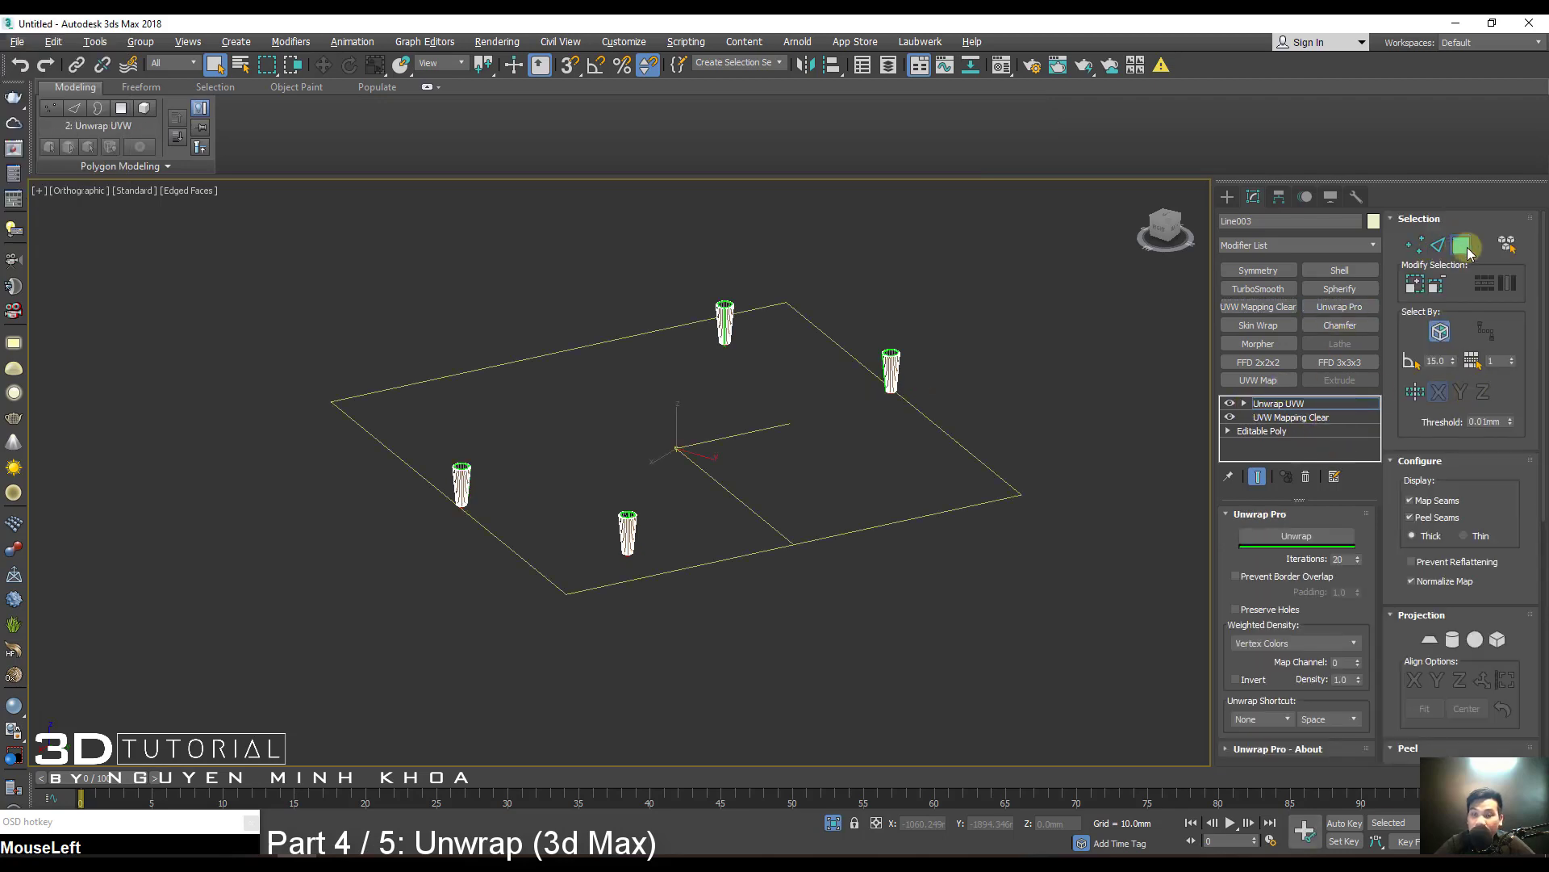
key("ctrl+a")
left_click(1430, 640)
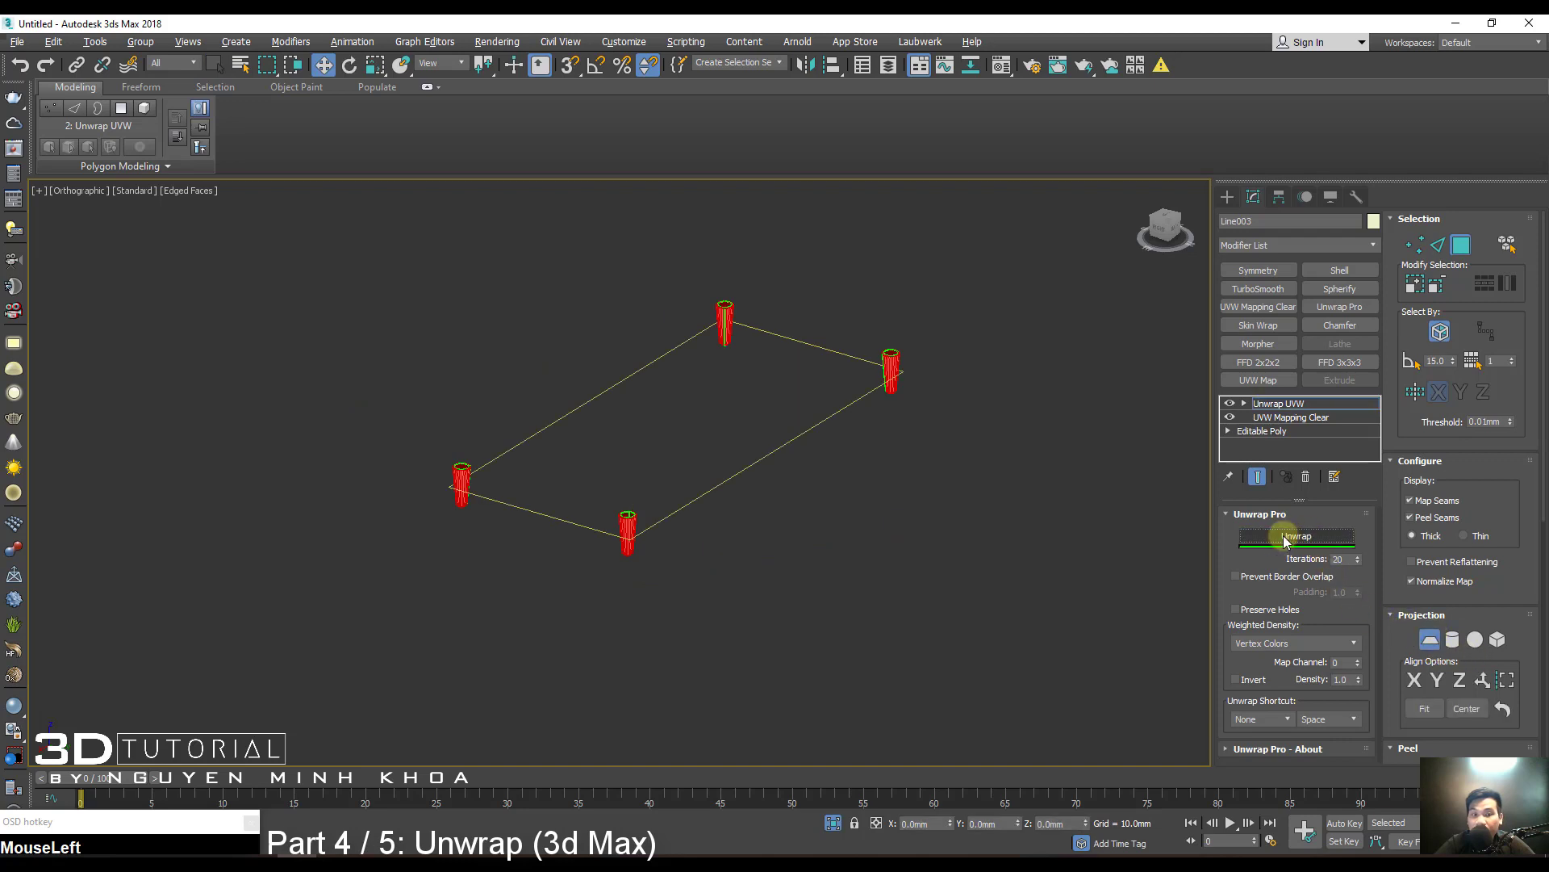
middle_click_drag(733, 385, 721, 374)
Open the UV editor and pack the legs' UV shells inside the texture square.
left_click_drag(1394, 651, 1396, 412)
scroll(1428, 653, "down", 5)
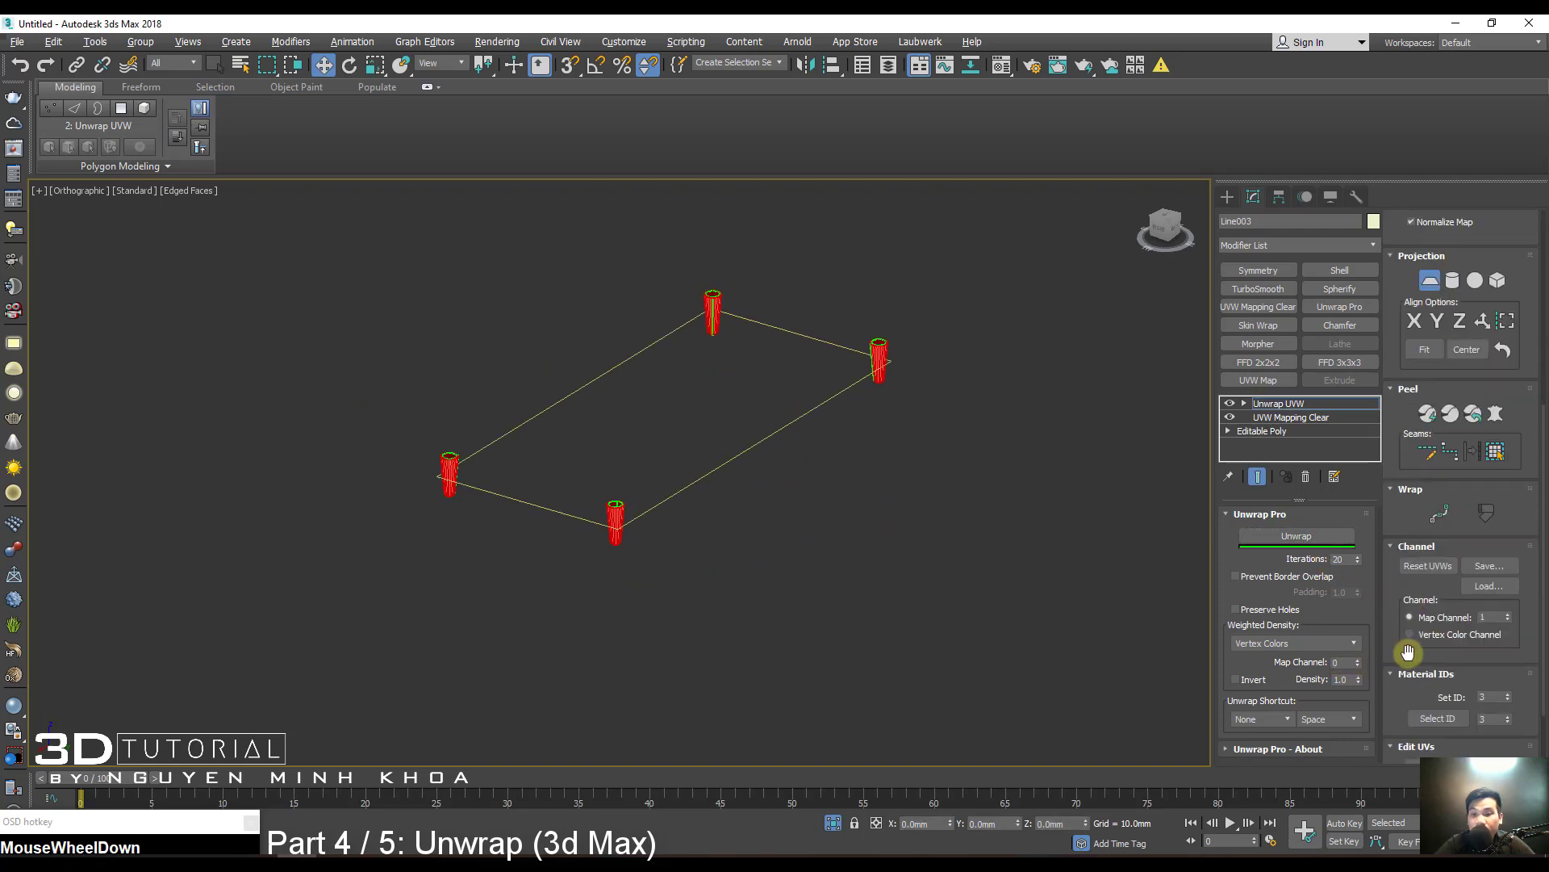
left_click(1452, 681)
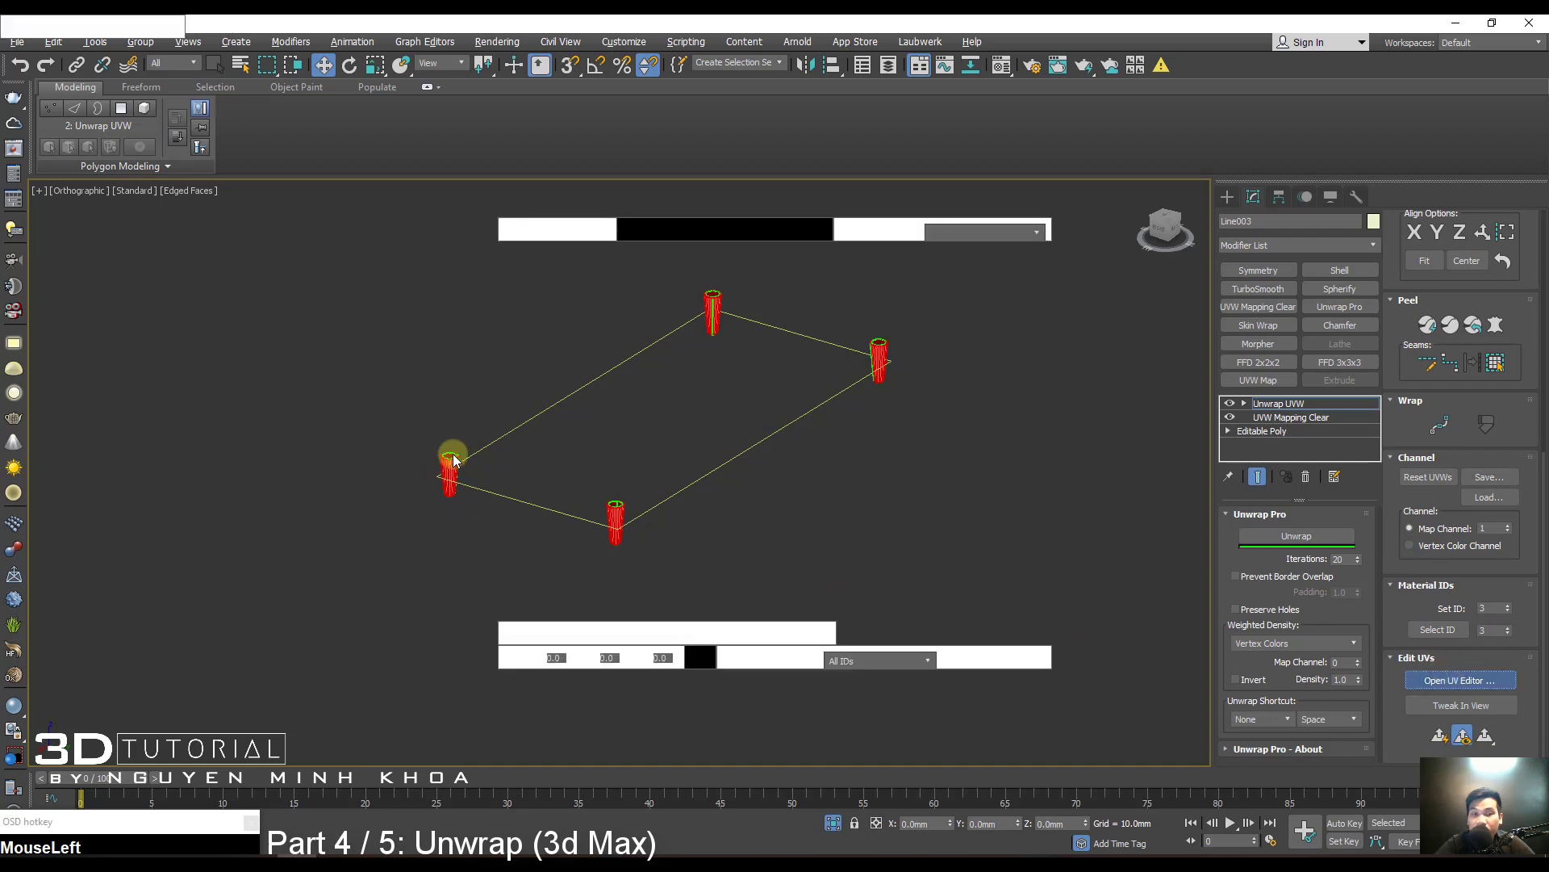
scroll(262, 365, "down", 1)
left_click_drag(448, 545, 437, 370)
left_click(437, 547)
middle_click_drag(251, 315, 257, 316)
mouse_move(864, 424)
middle_mouse_down()
mouse_move(990, 411)
mouse_move(874, 439)
middle_mouse_up()
scroll(1076, 415, "up", 5)
middle_click_drag(1075, 415, 911, 370)
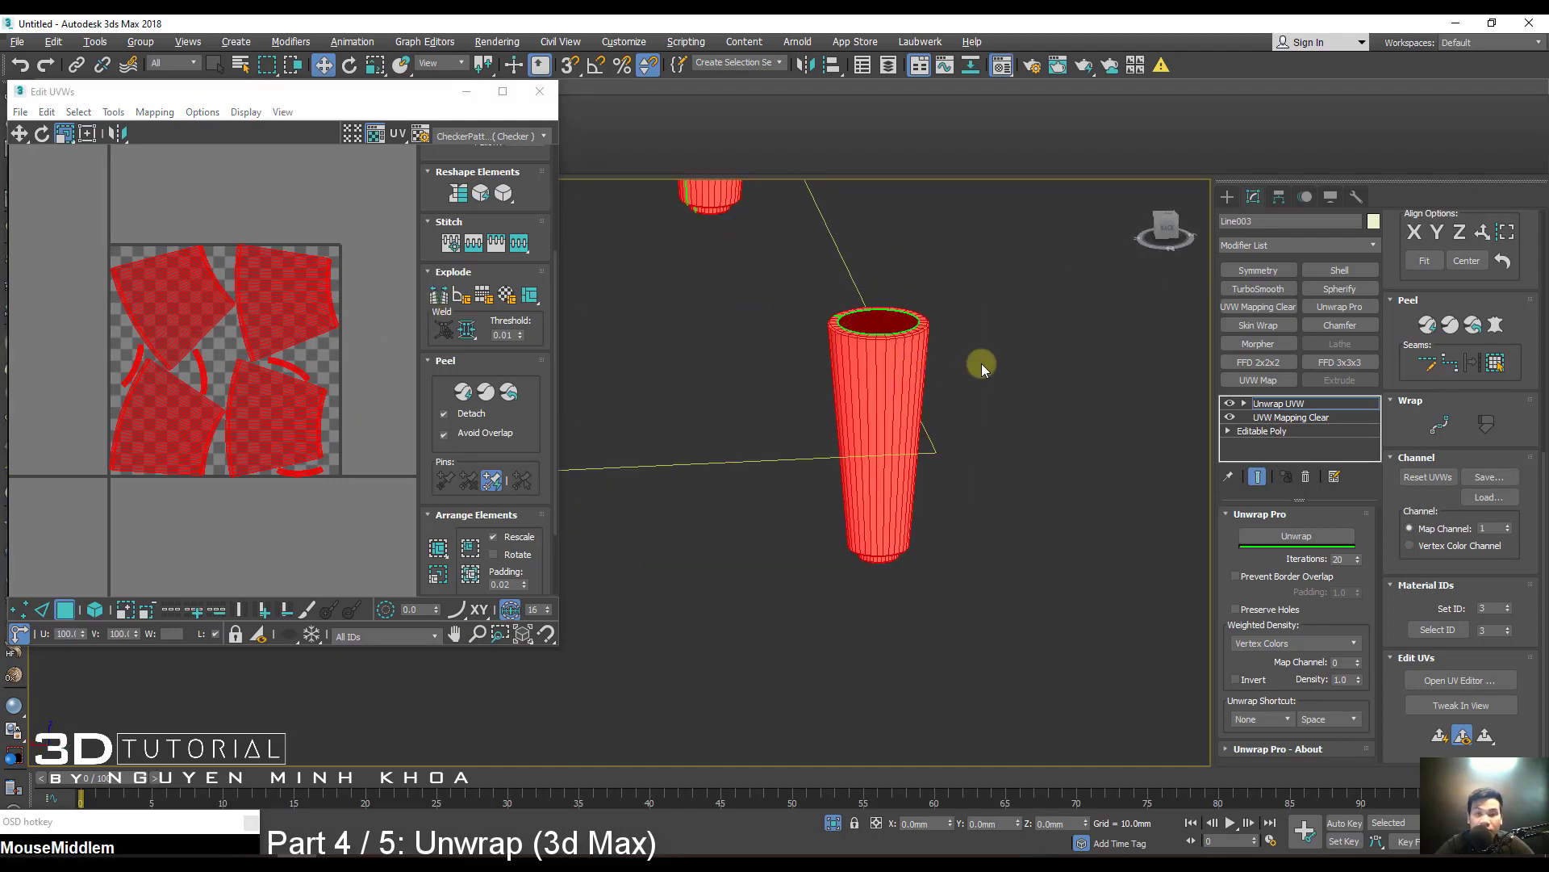
Name the red sample material "go" and change its diffuse color to brown.
key("m")
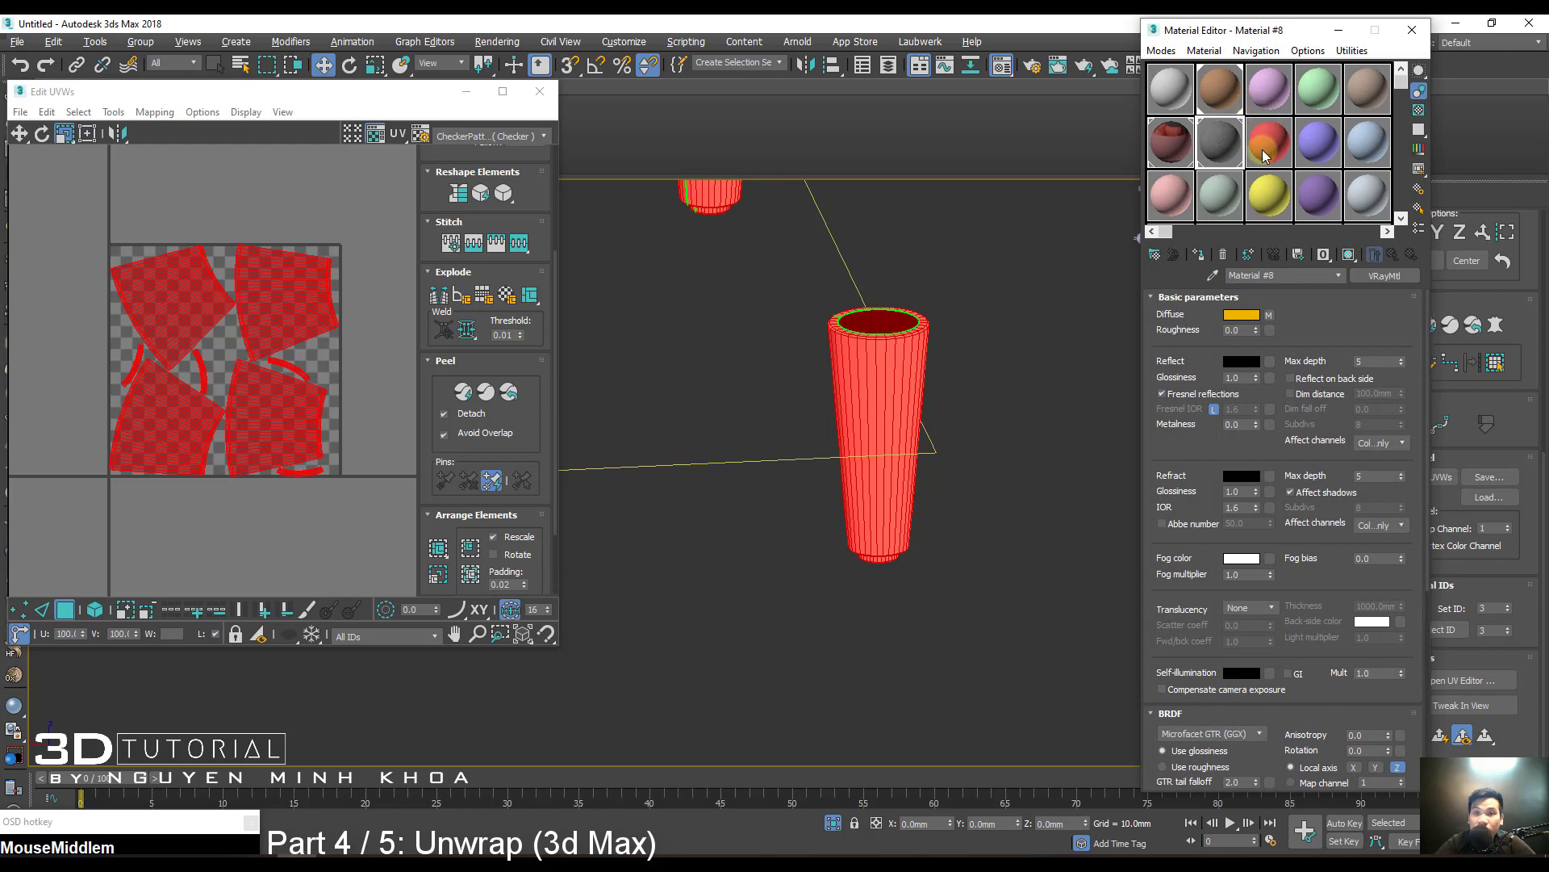
left_click(1267, 143)
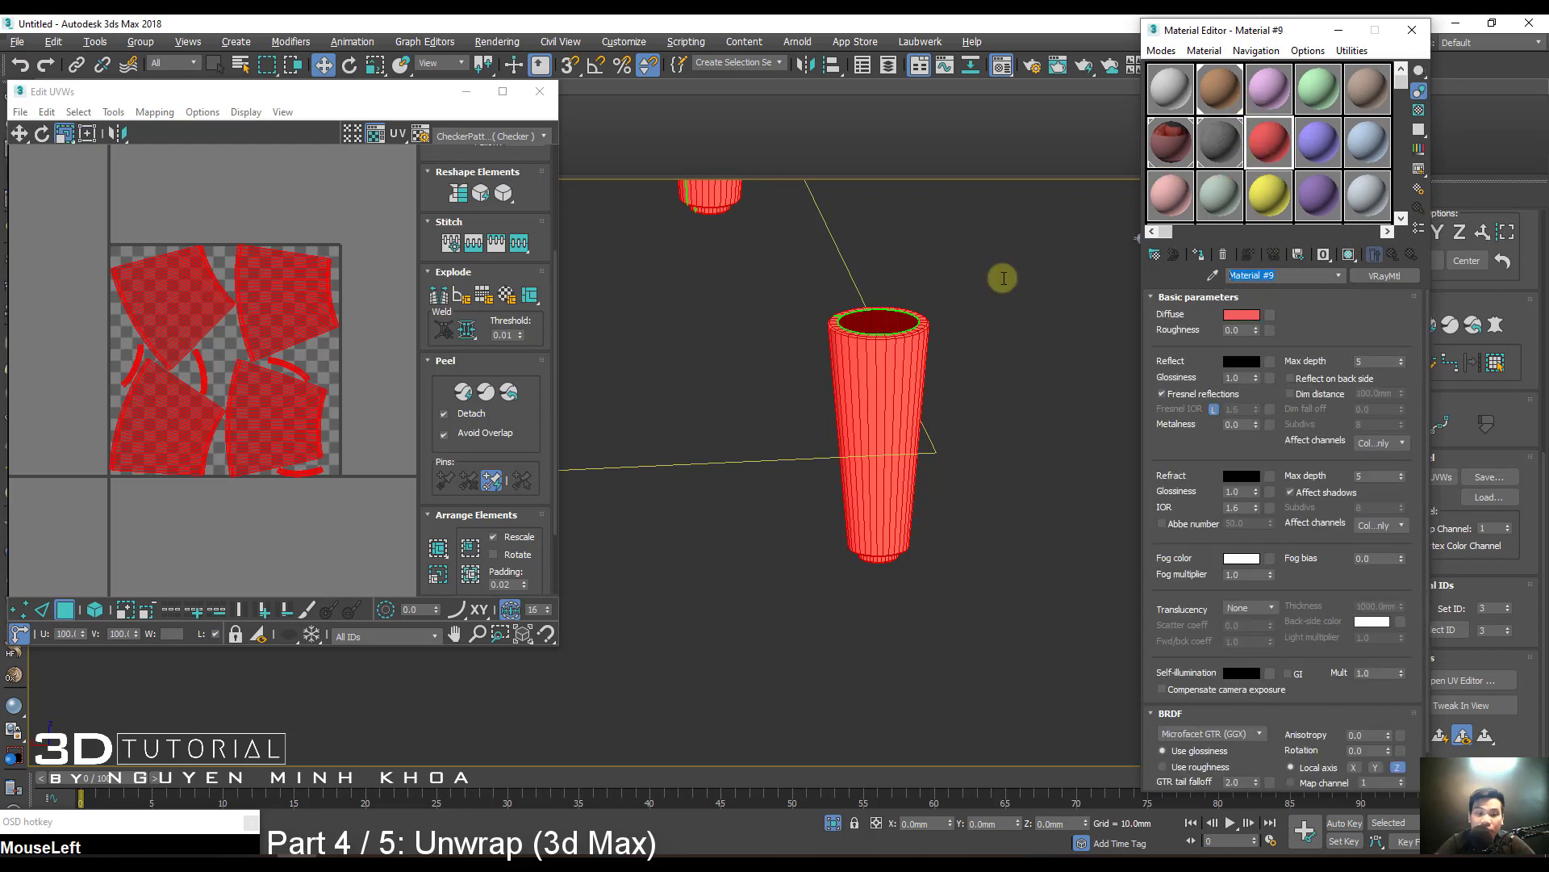
left_click(1249, 316)
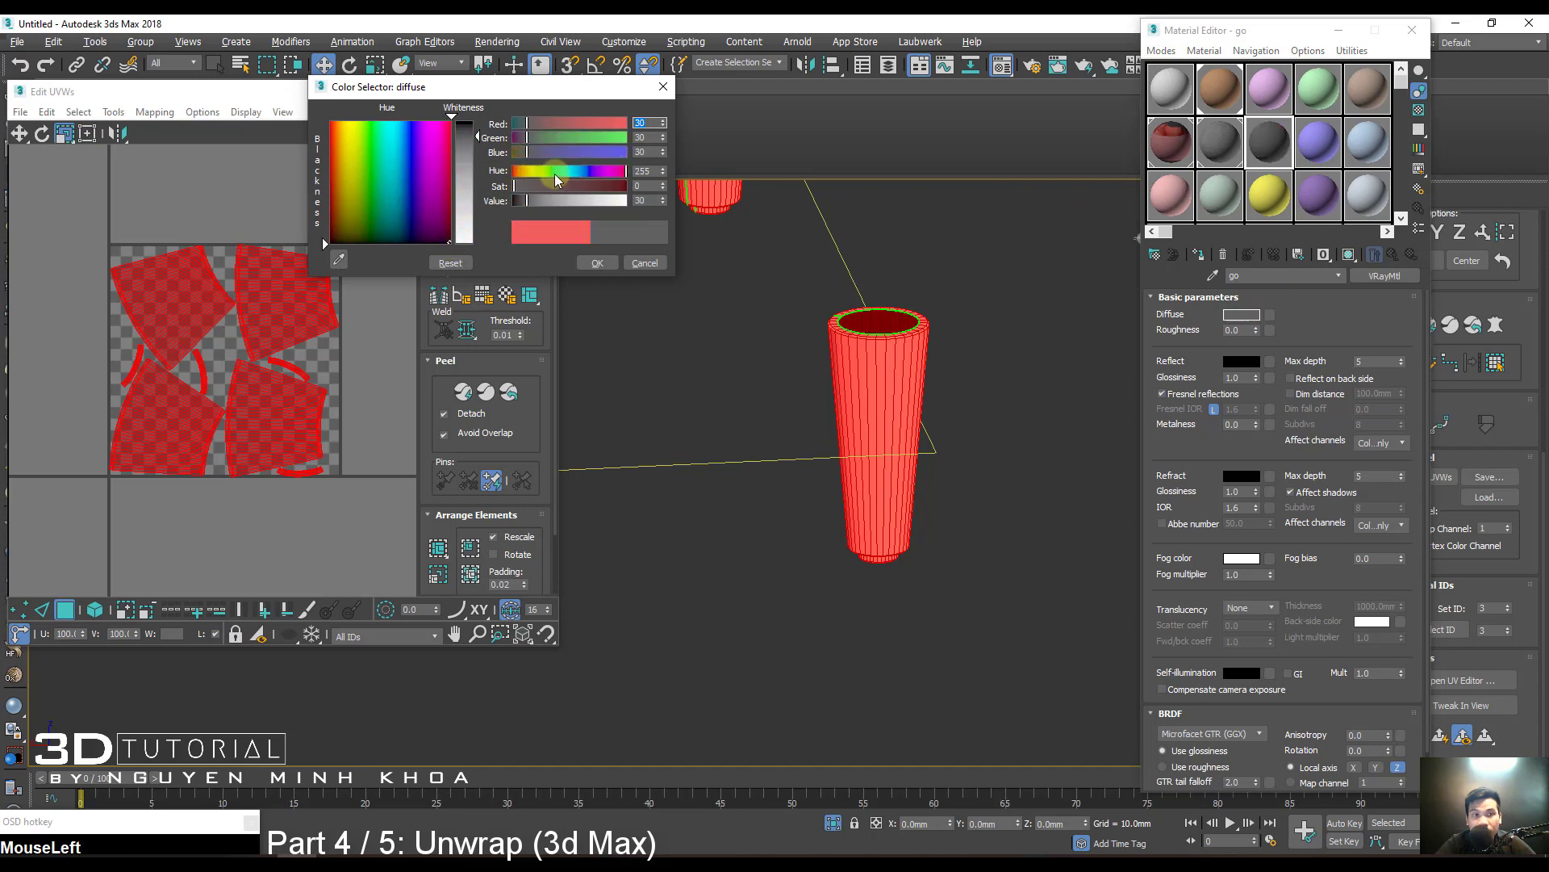
left_click_drag(355, 201, 340, 203)
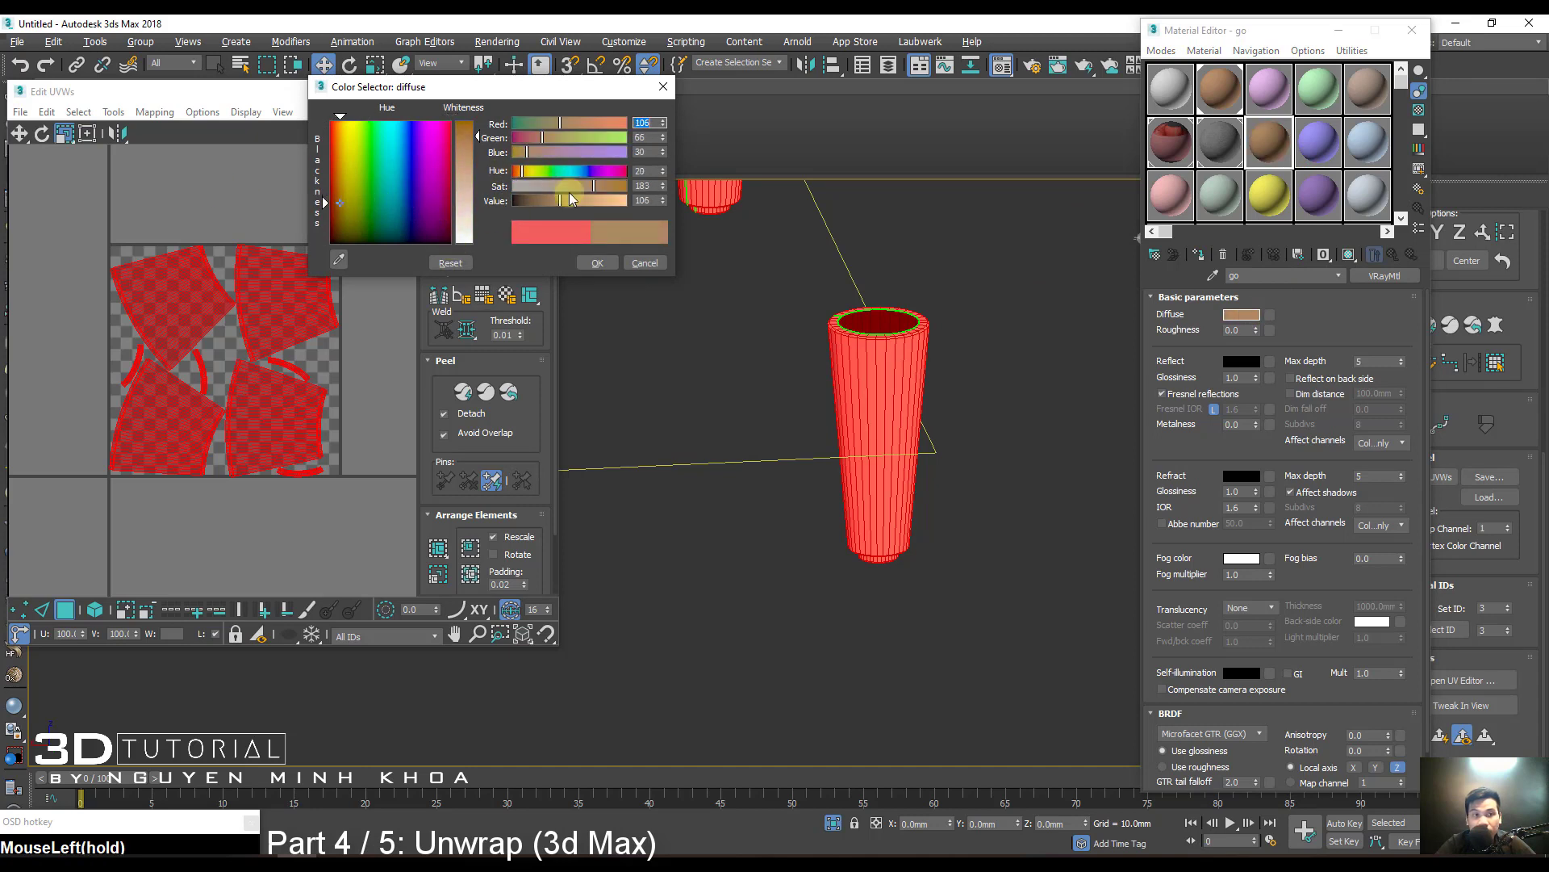
left_click(598, 256)
Load the wood grain image from the Texture folder as a bitmap in the material's diffuse map.
left_click(1270, 314)
left_click(811, 360)
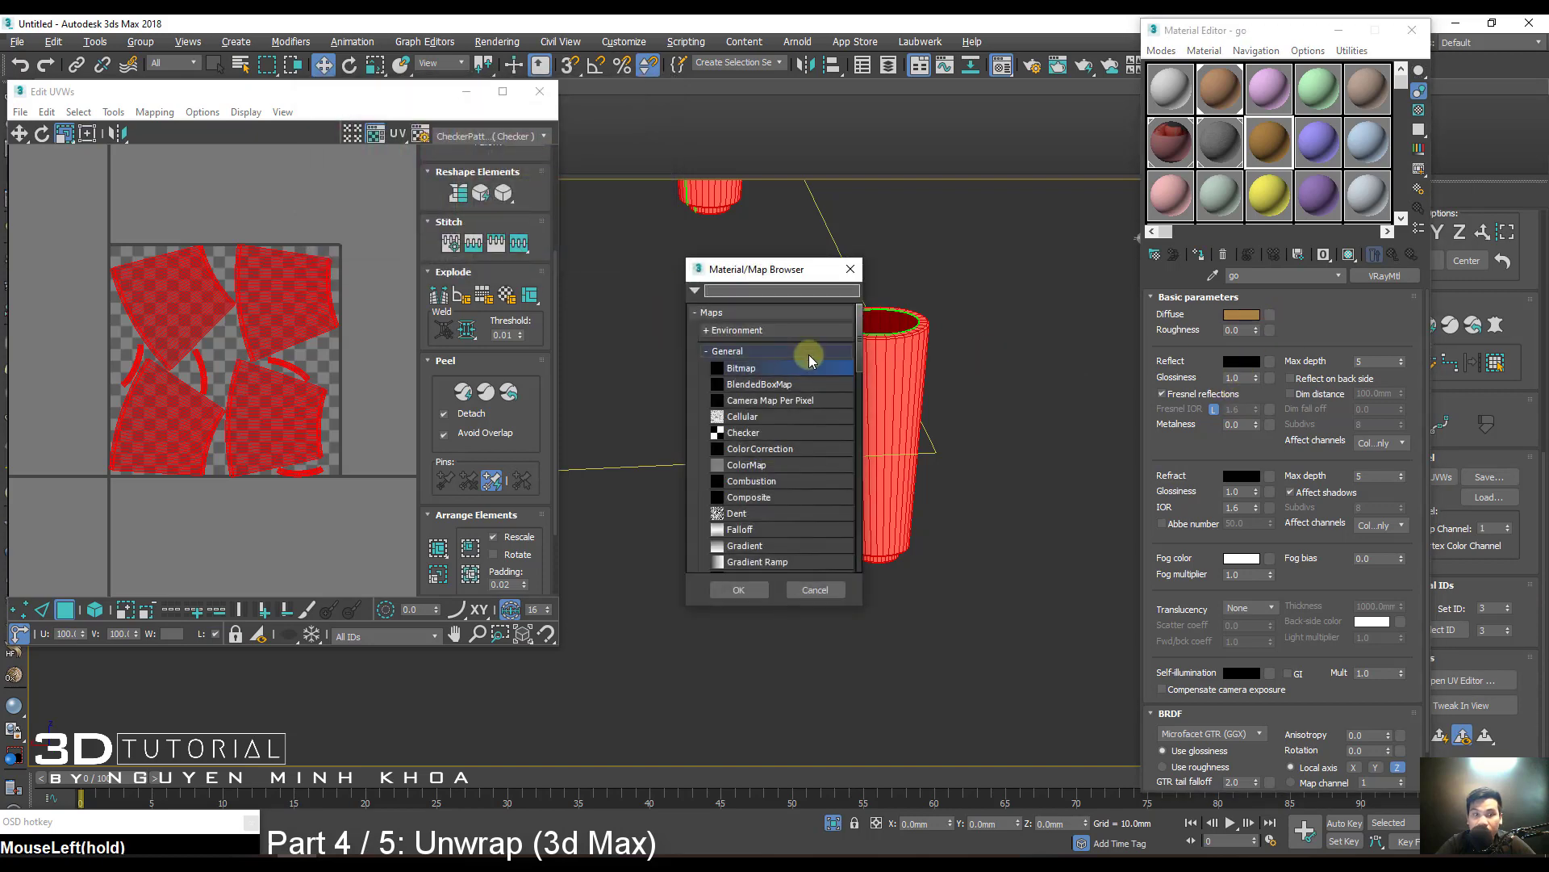
double_click(772, 367)
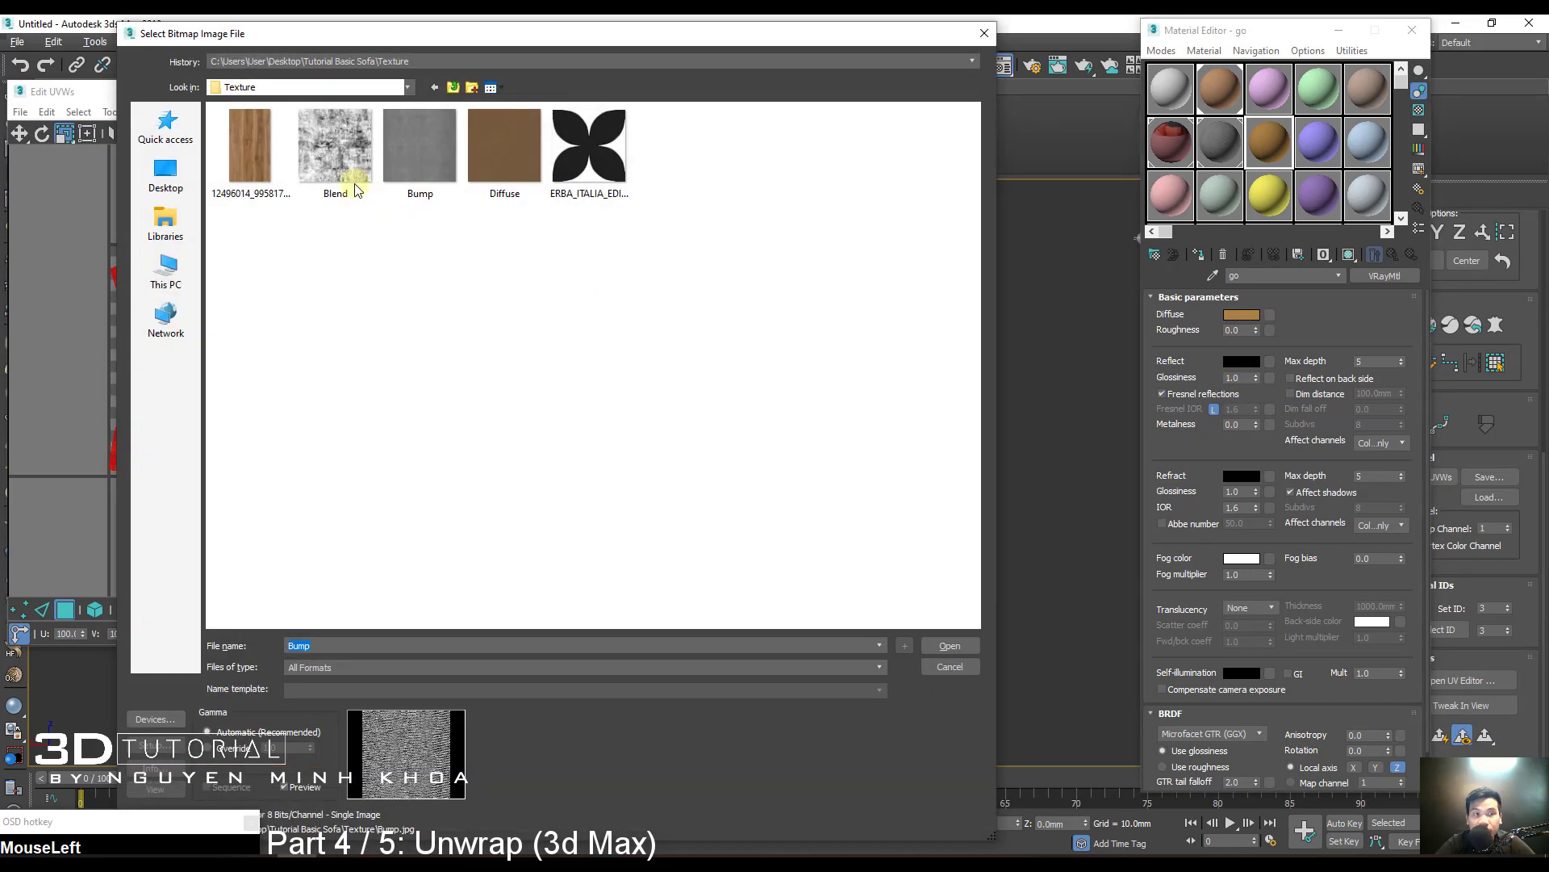
double_click(265, 146)
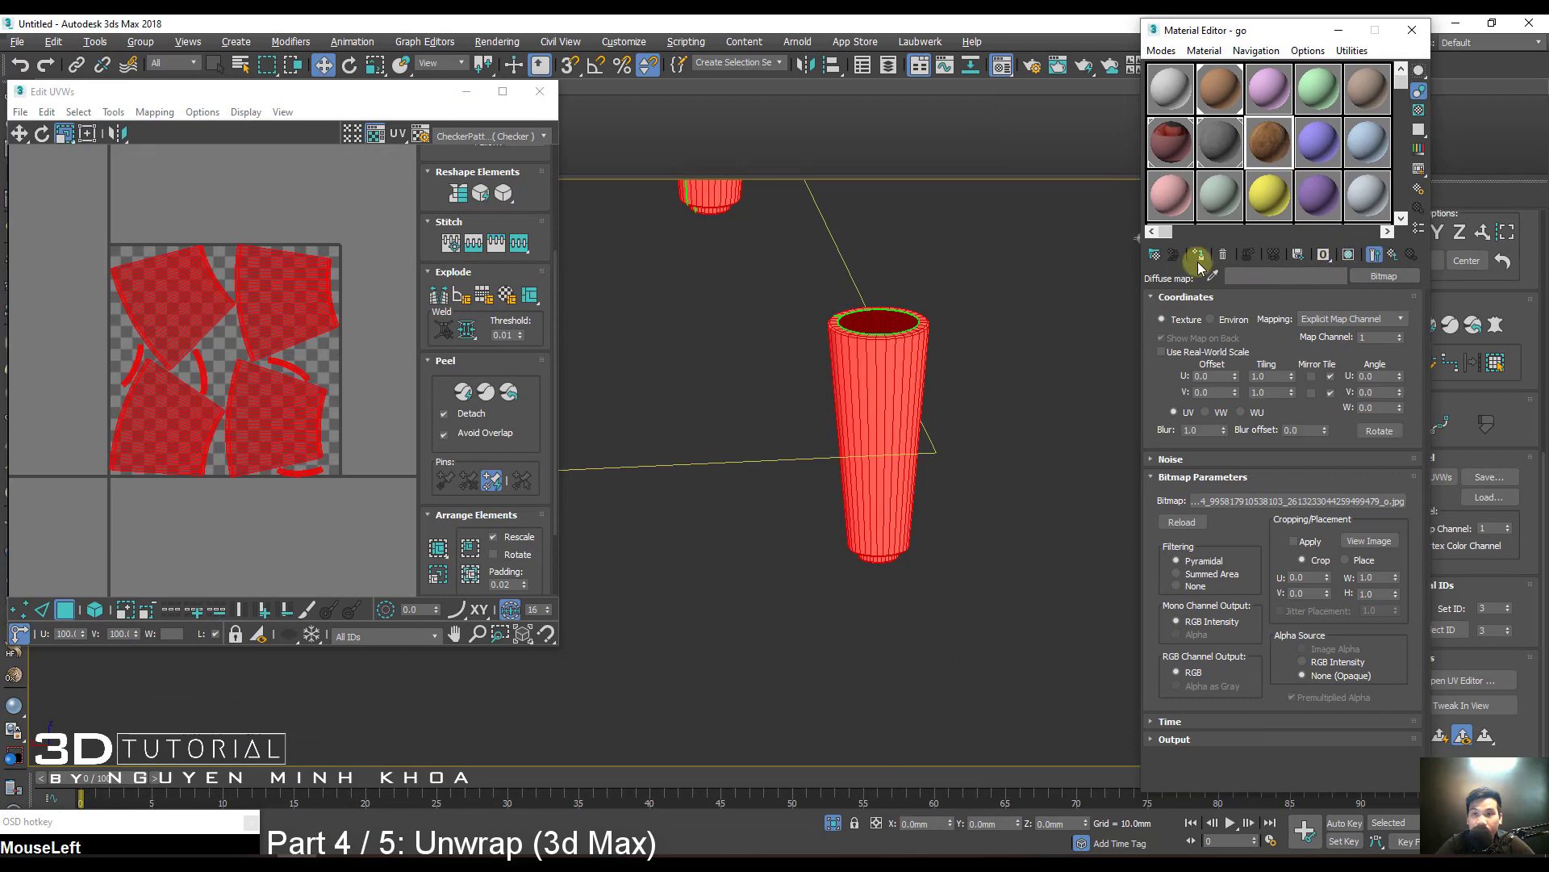
Assign the wood material to the legs and turn off the solid shading of their selected faces.
middle_click_drag(951, 393, 944, 398)
scroll(944, 399, "up", 4)
key("F4")
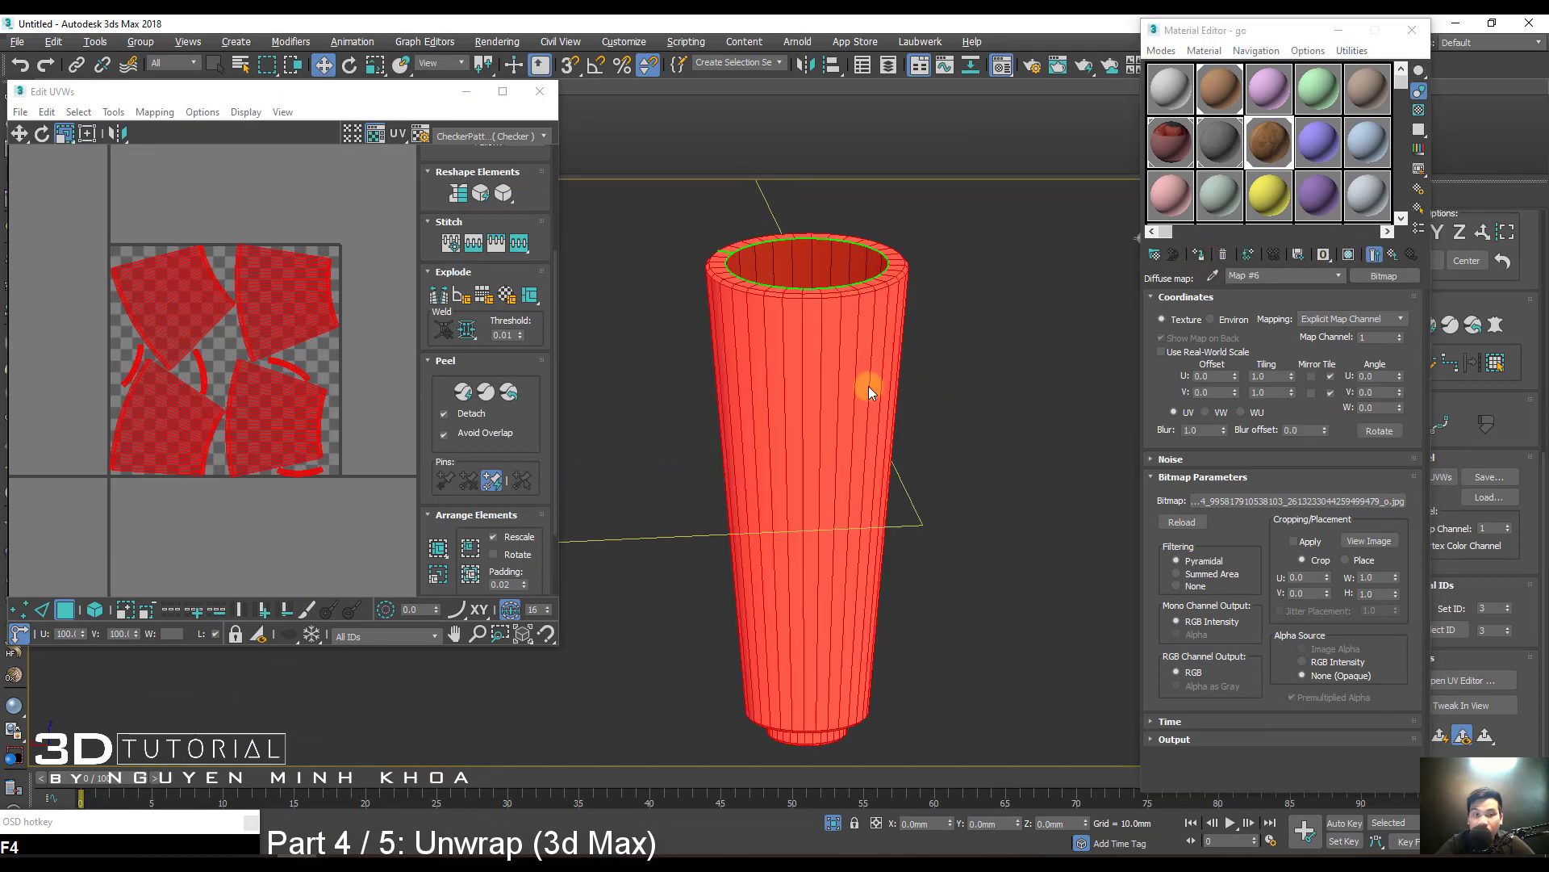
key("F3")
key("F2")
key("F2")
middle_click(824, 406)
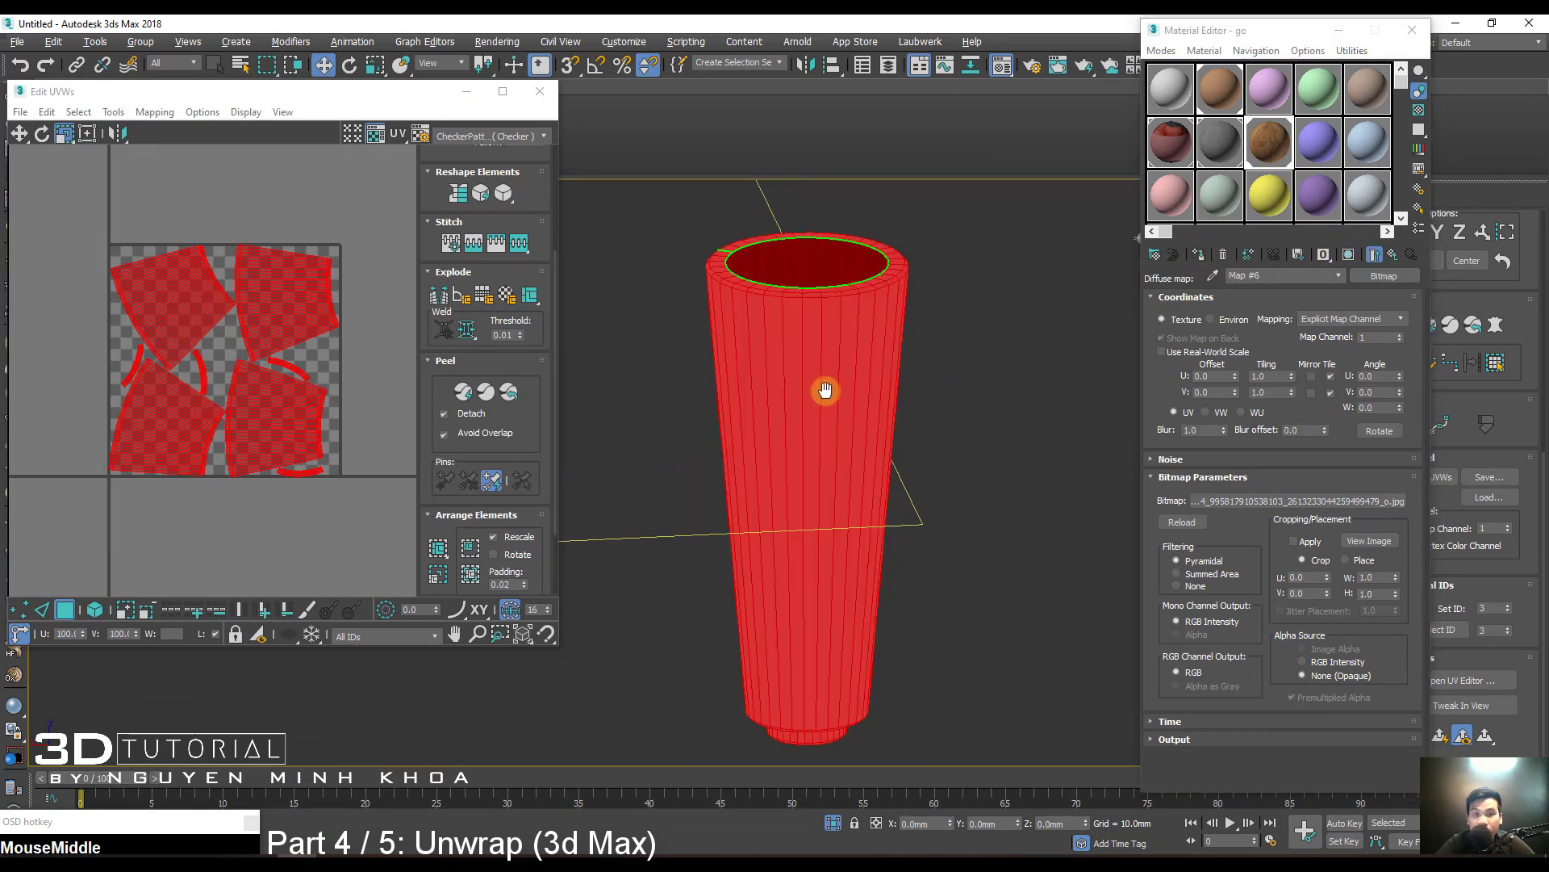
scroll(889, 365, "down", 4)
key("F2")
scroll(875, 380, "down", 3)
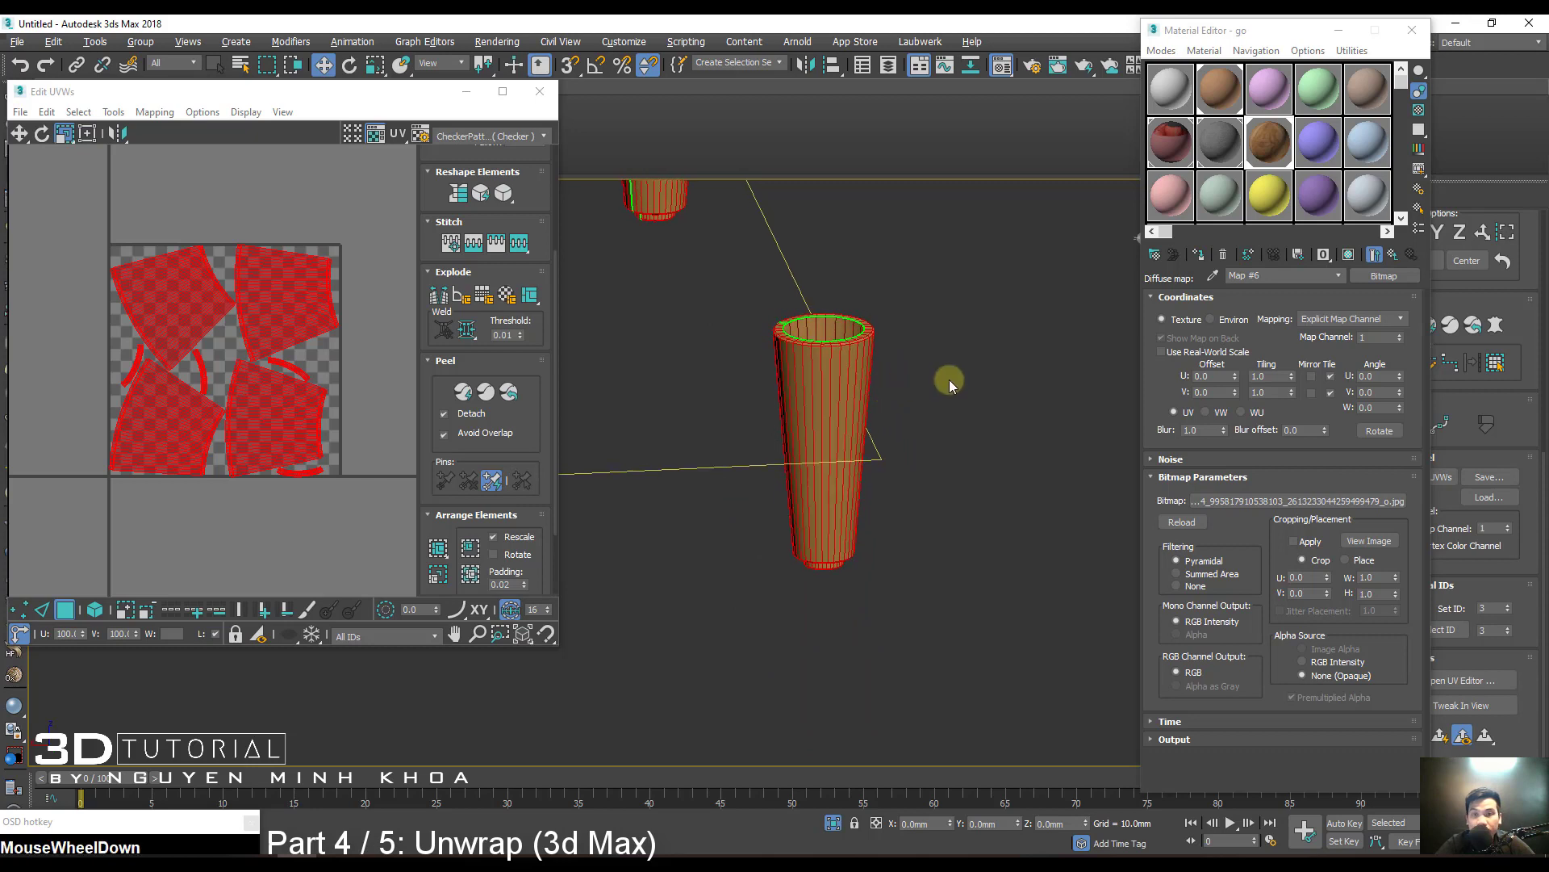
Show the wood bitmap on the legs in the viewport.
middle_click_drag(719, 392, 837, 439, "alt")
scroll(837, 439, "up", 3)
left_click(1350, 254)
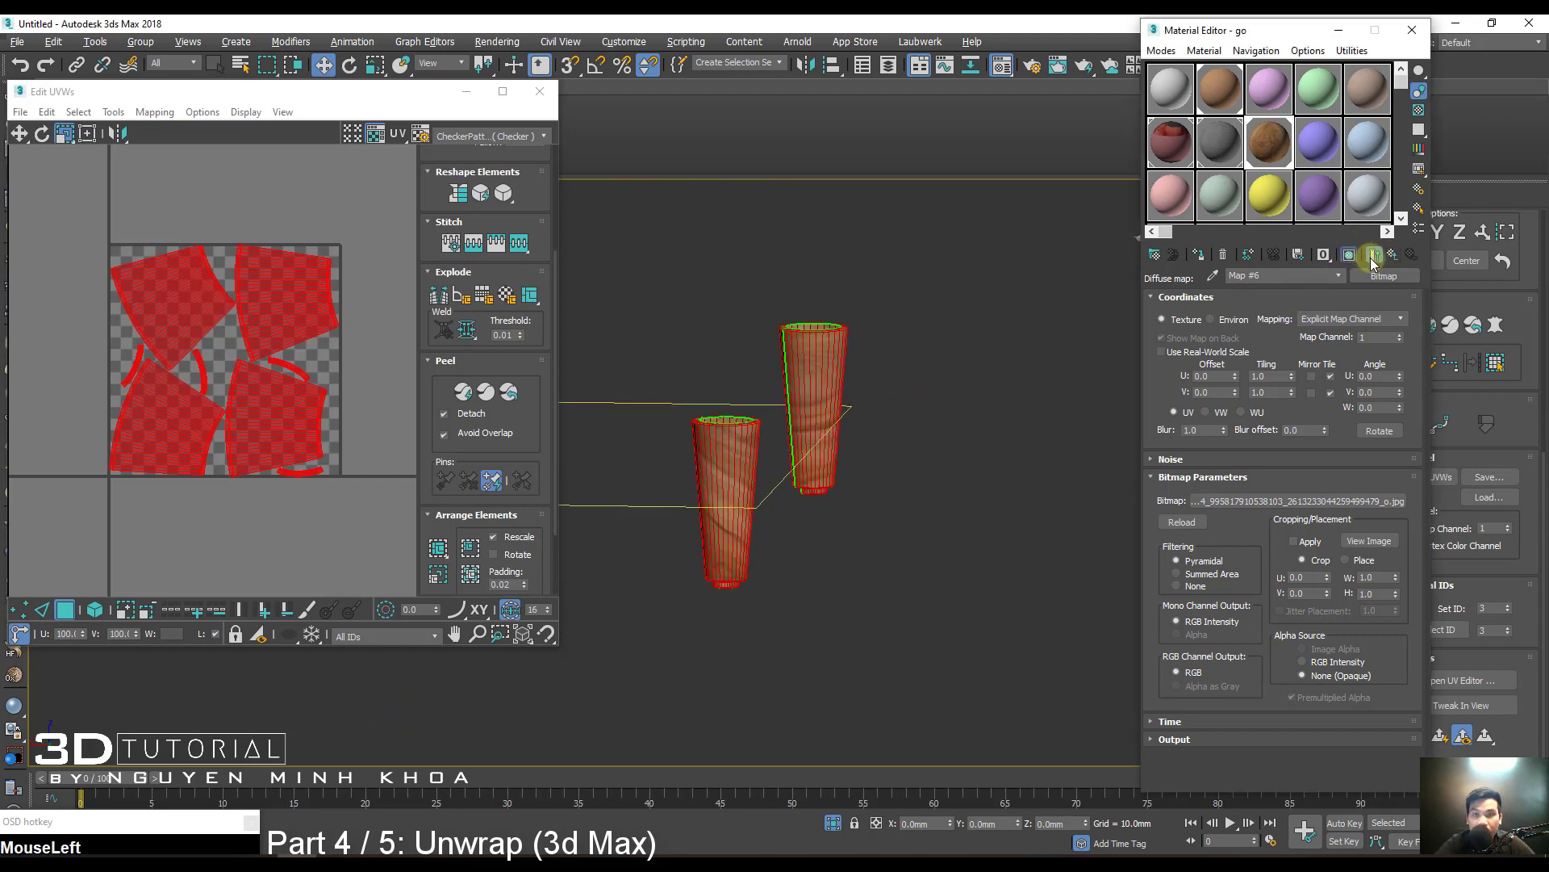
middle_click_drag(767, 546, 809, 432)
scroll(846, 366, "up", 2)
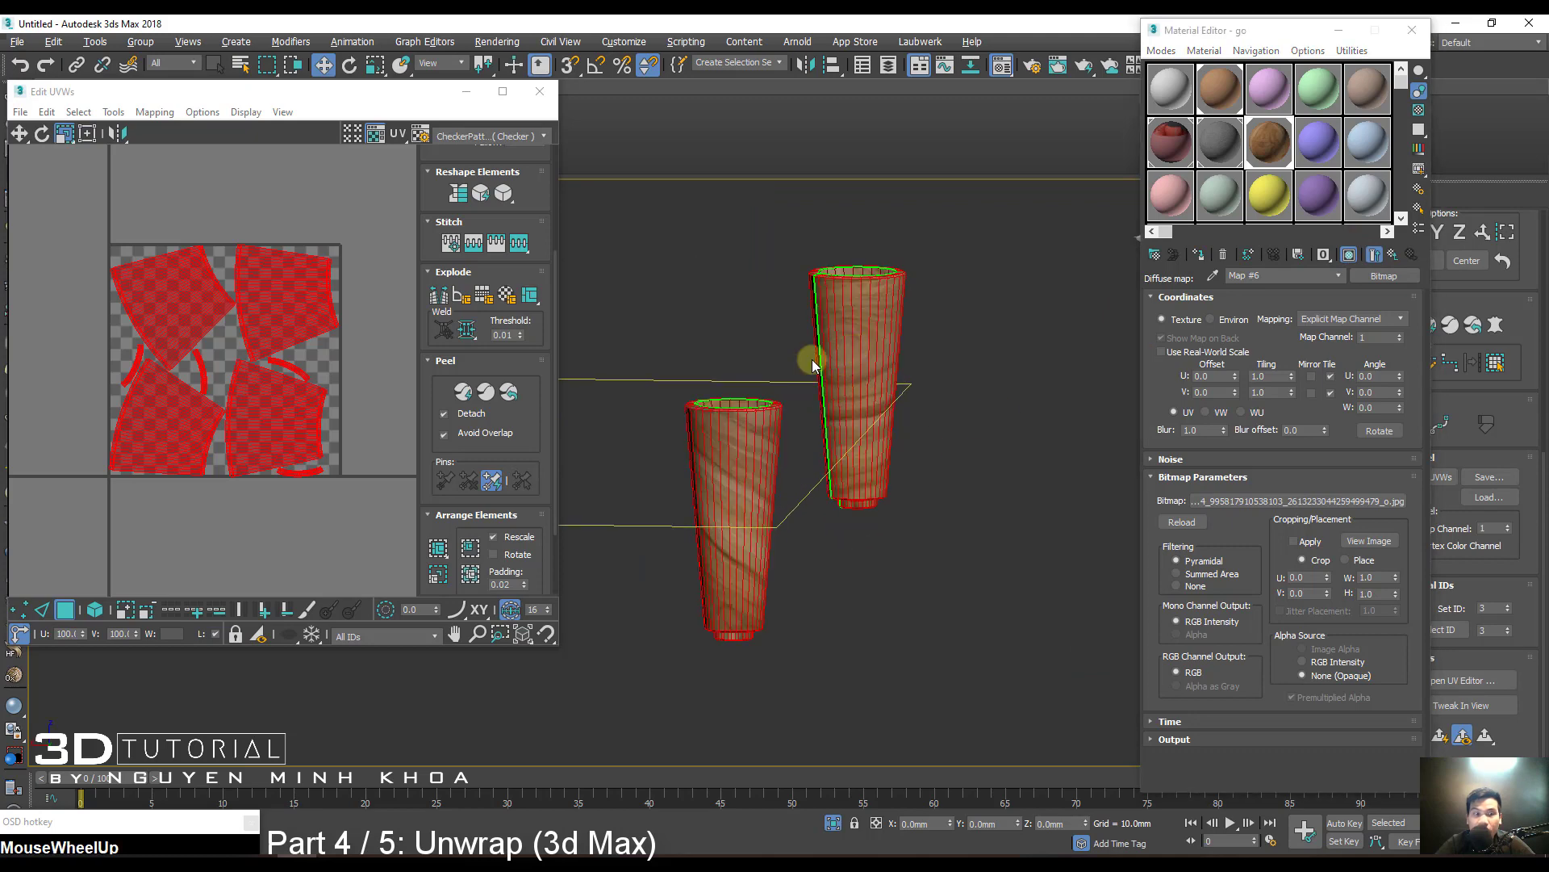
Select each of the four large leg UV shells as an element and rotate it upright so the grain runs lengthwise.
middle_click(249, 331)
scroll(250, 299, "down", 1)
middle_click_drag(249, 299, 291, 245)
key("1")
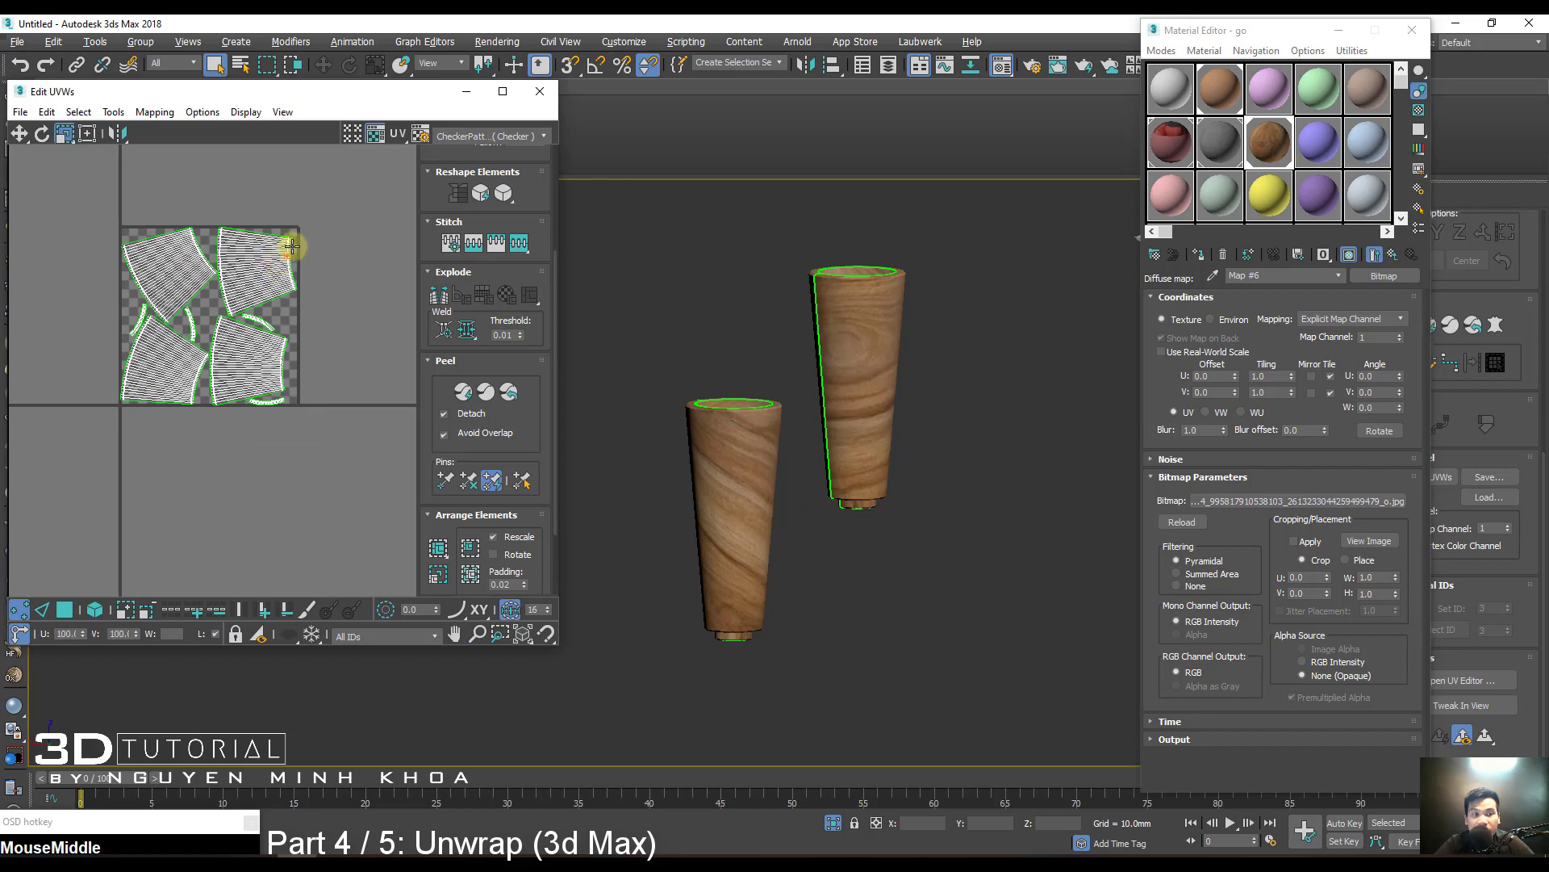
left_click(93, 611)
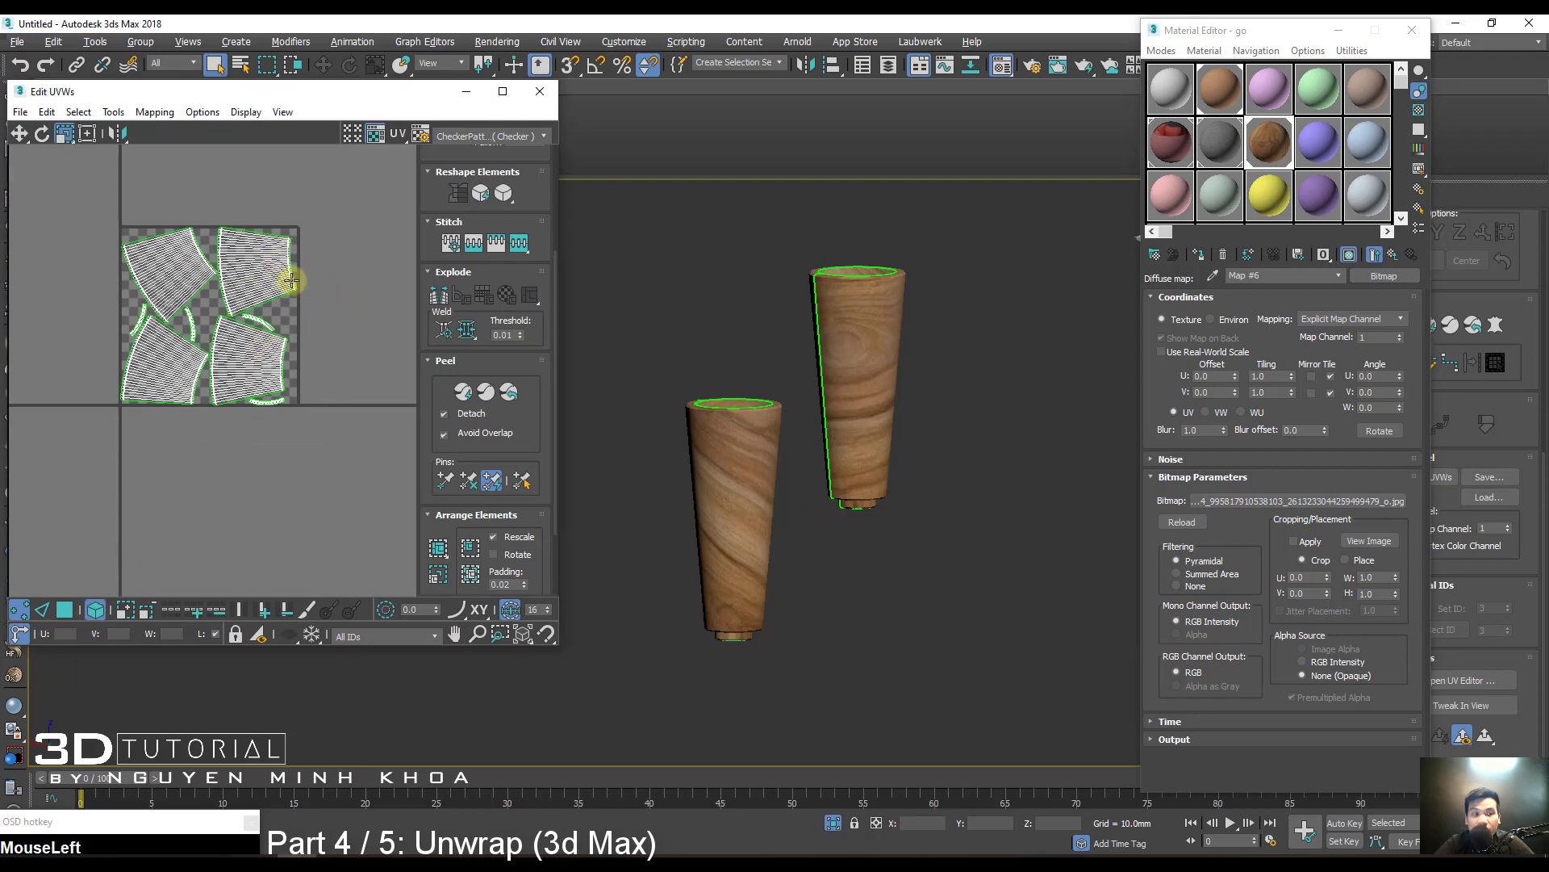
left_click_drag(291, 278, 276, 220)
middle_click_drag(280, 262, 284, 278)
scroll(288, 277, "up", 2)
key("e")
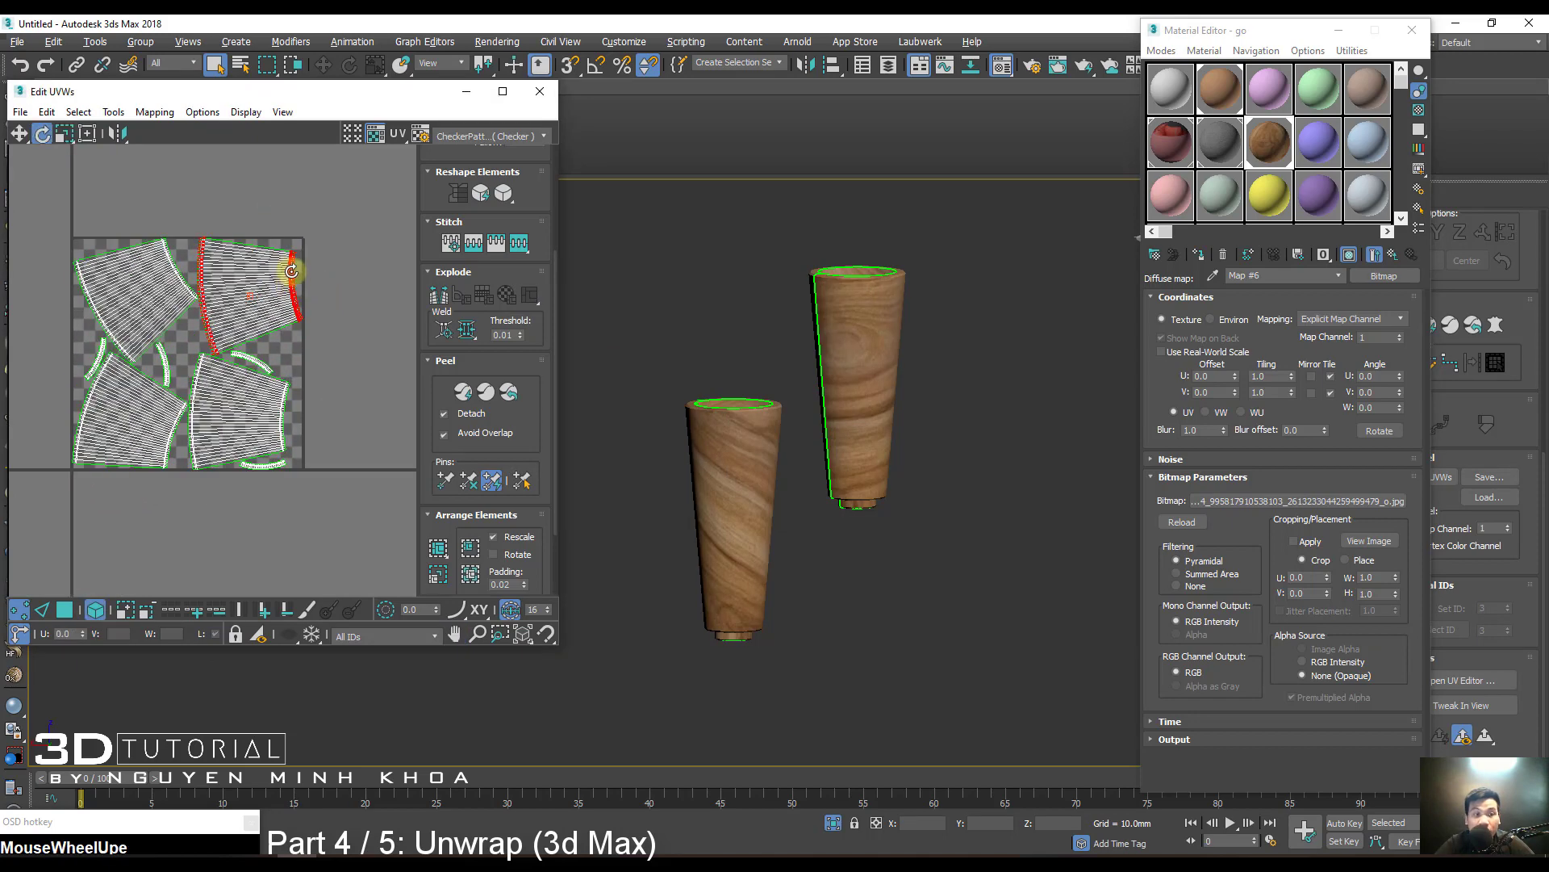
left_click_drag(293, 277, 236, 464)
left_click_drag(184, 412, 153, 484)
left_click_drag(178, 277, 140, 434)
middle_click_drag(255, 355, 257, 345)
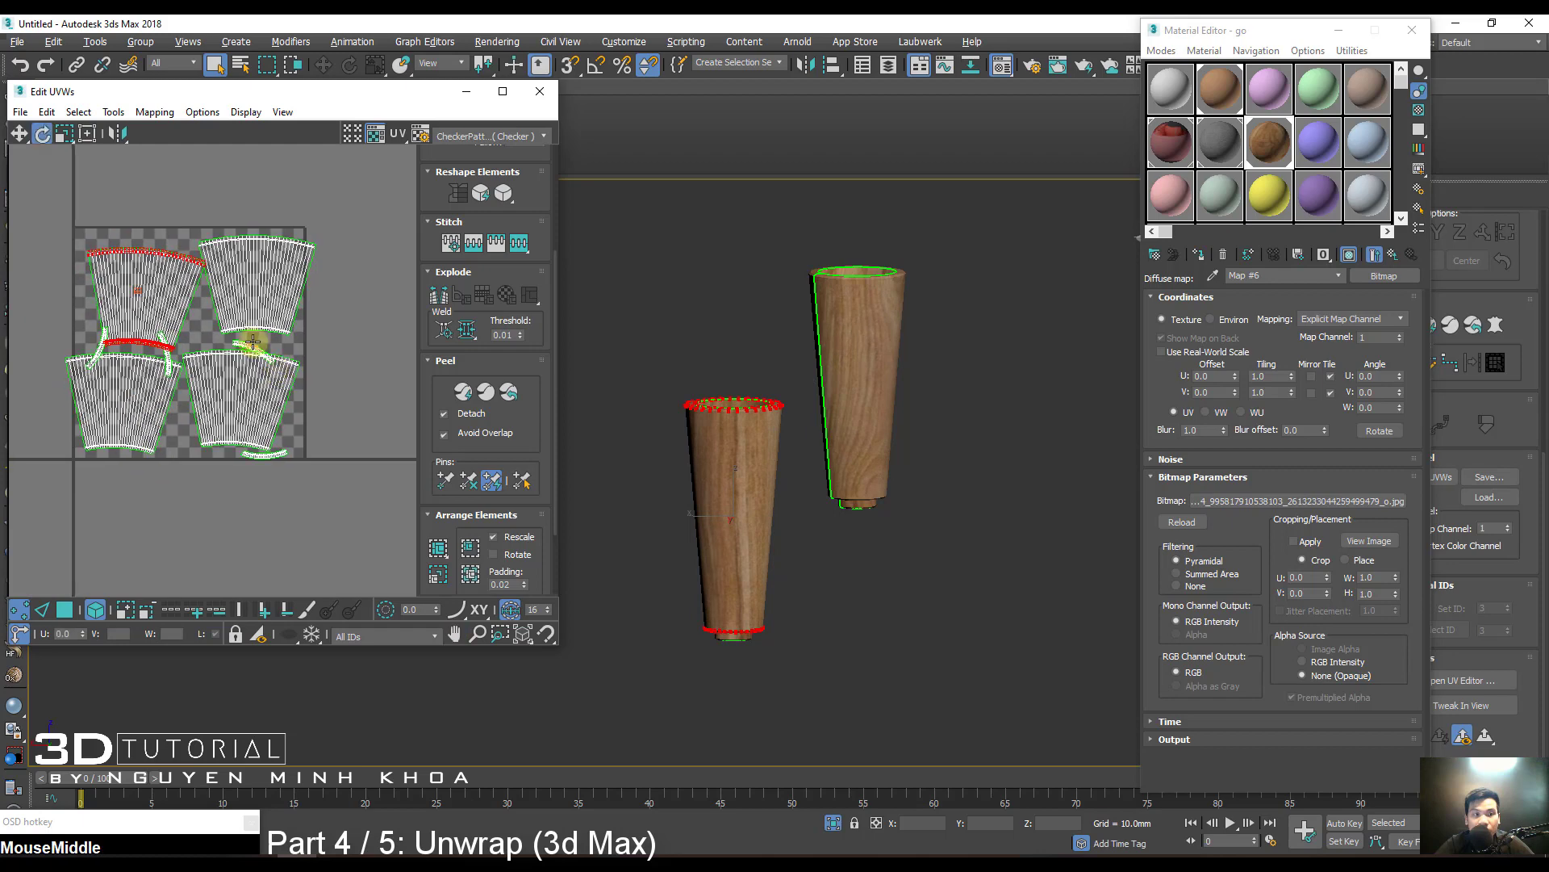
Rotate the small strip shell between the two leg shells upright and pack all the UV shells together.
left_click_drag(256, 345, 284, 342)
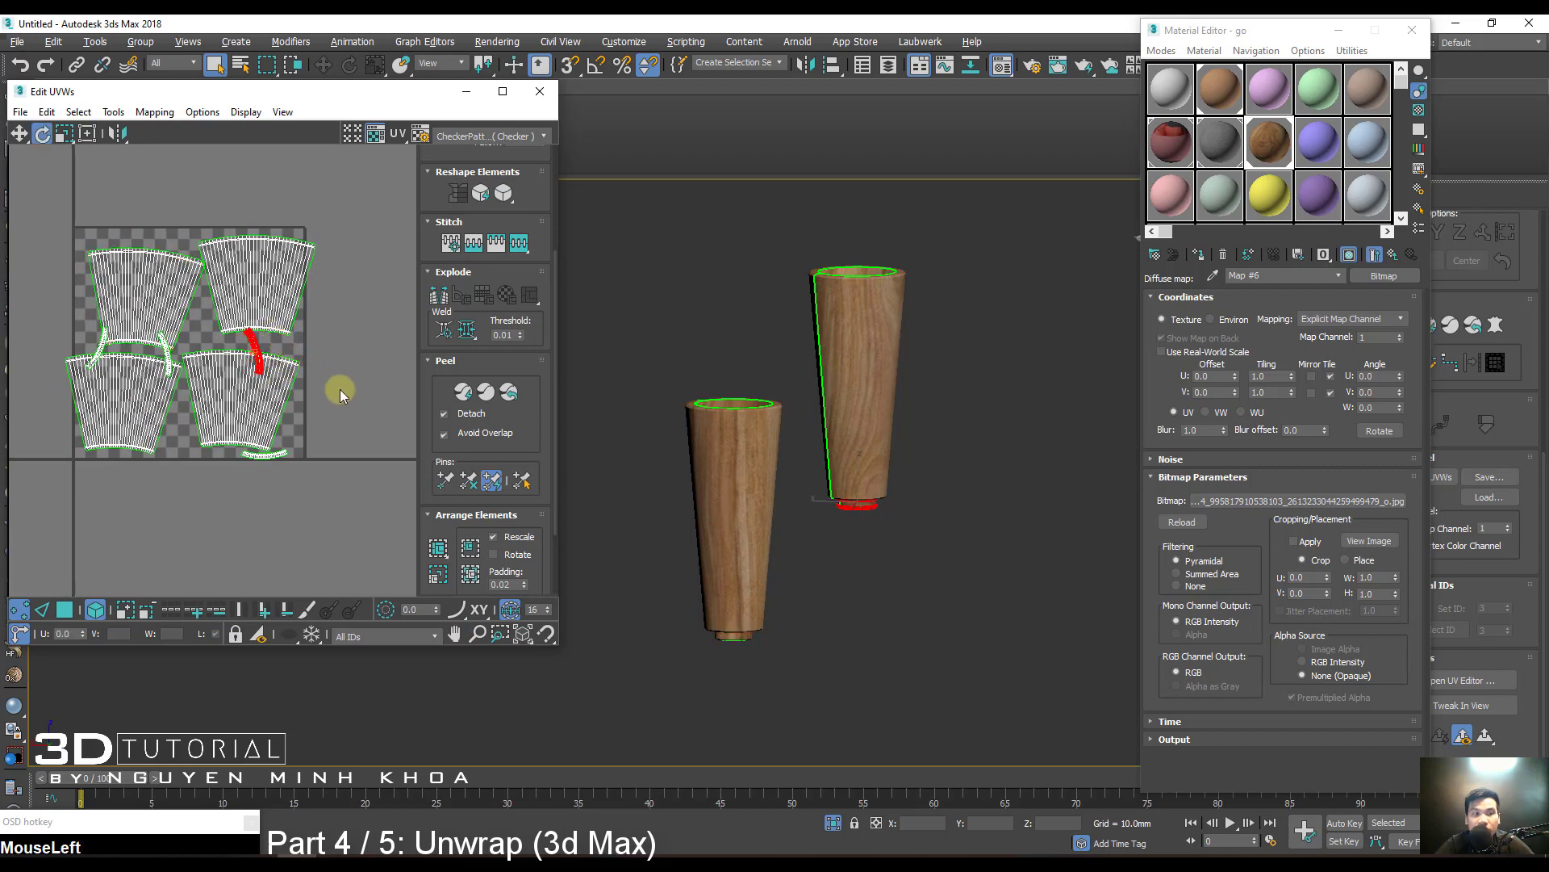
left_click(439, 549)
middle_click_drag(277, 350, 279, 323)
scroll(278, 323, "down", 2)
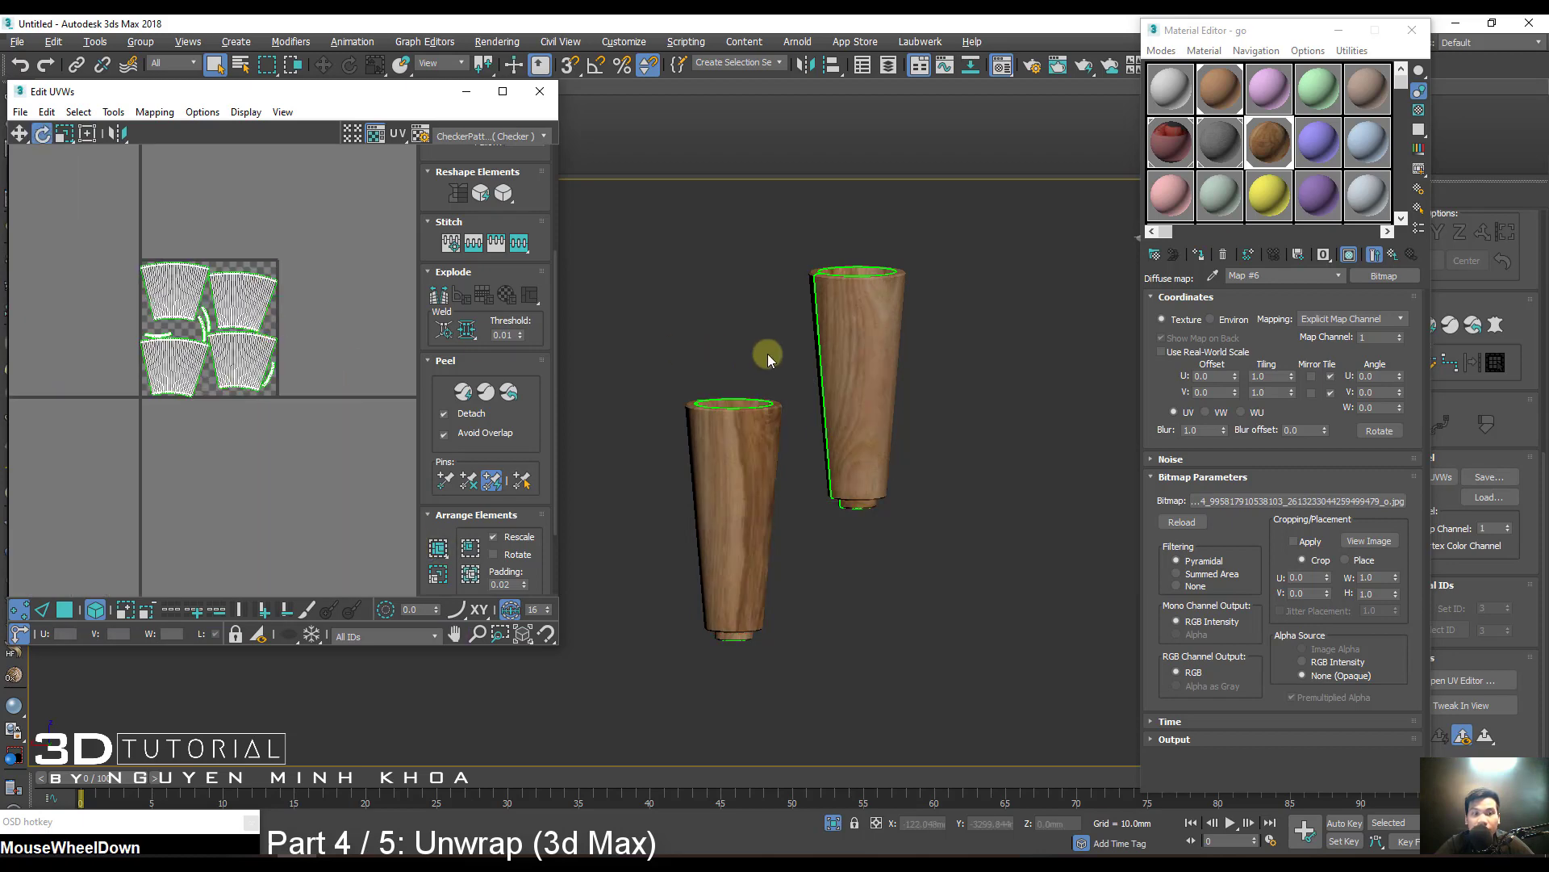
middle_click_drag(767, 354, 827, 339)
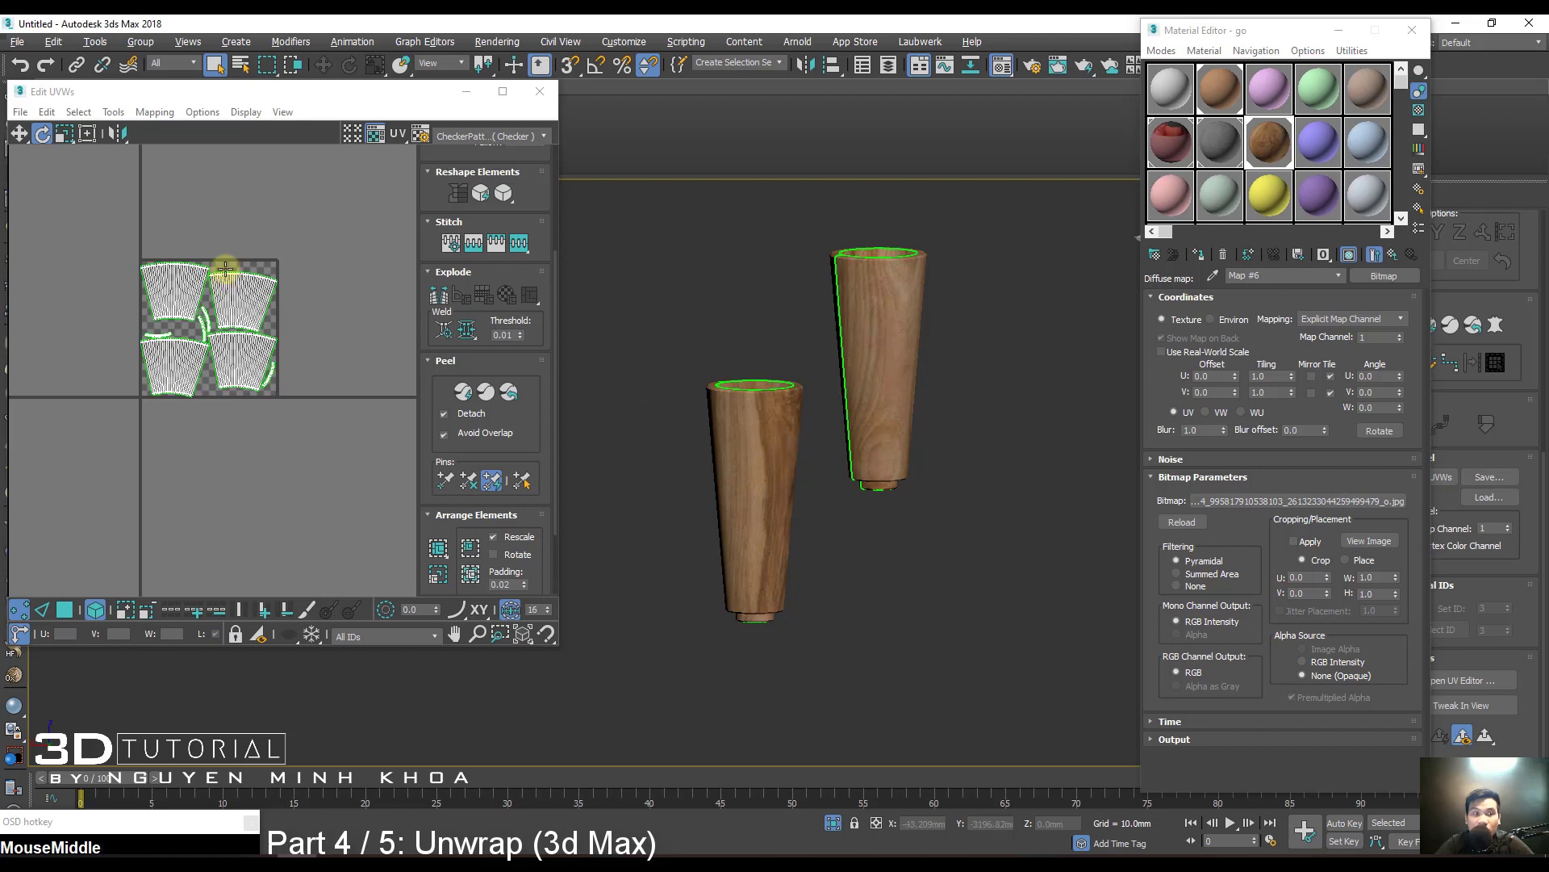
Select all the UV shells, scale them up beyond the texture square and move them upward.
left_click_drag(135, 218, 446, 523)
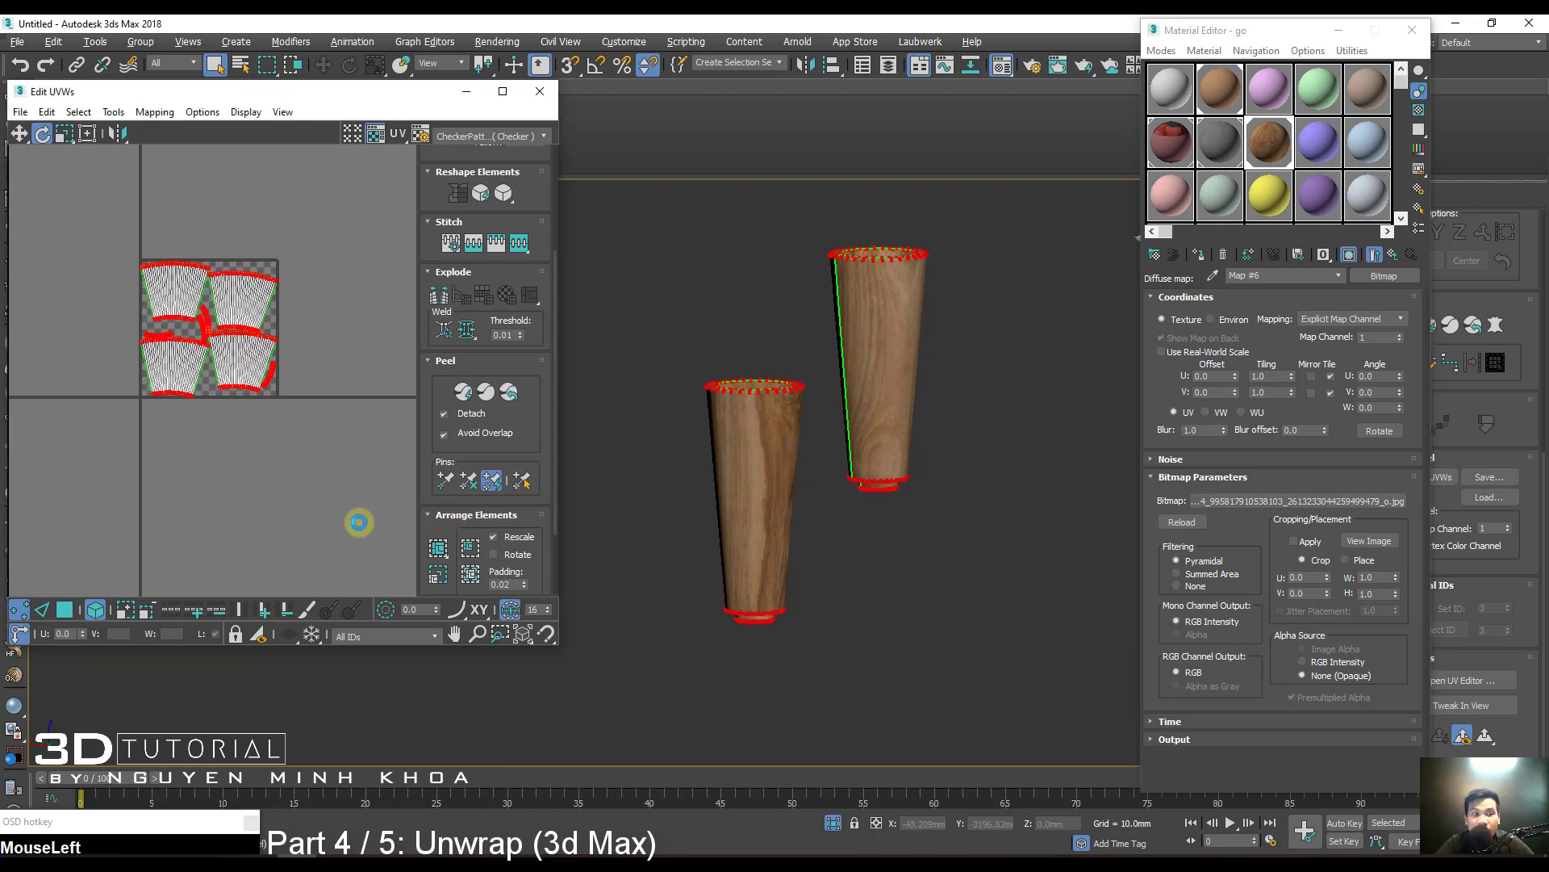
key("Escape")
middle_click_drag(252, 351, 259, 353)
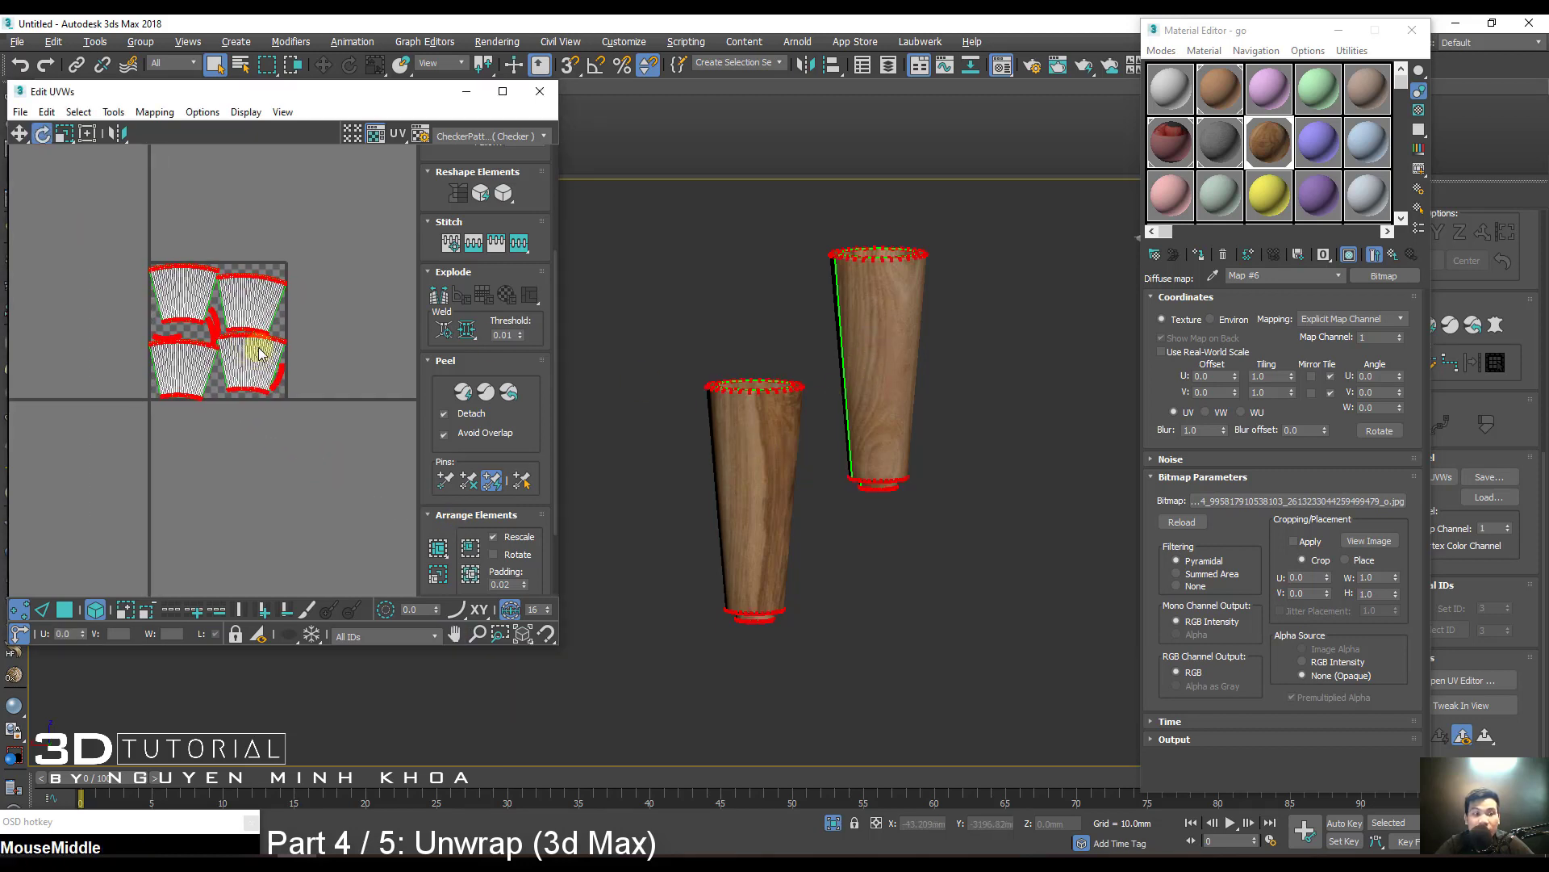
key("r")
left_click_drag(259, 352, 248, 280)
key("w")
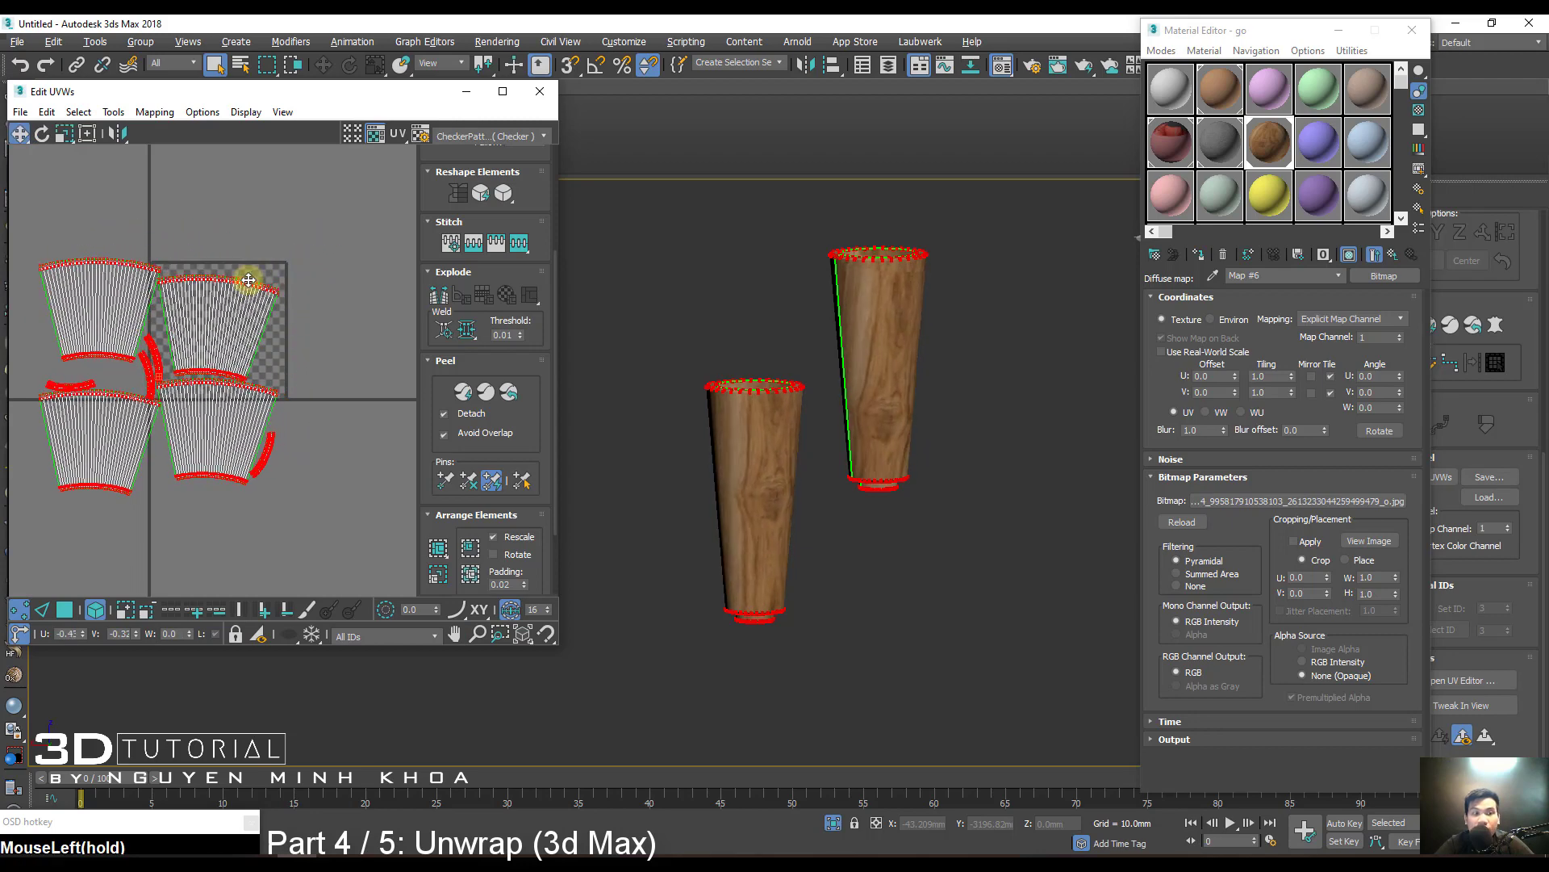
middle_click_drag(248, 280, 259, 301)
scroll(266, 303, "up", 2)
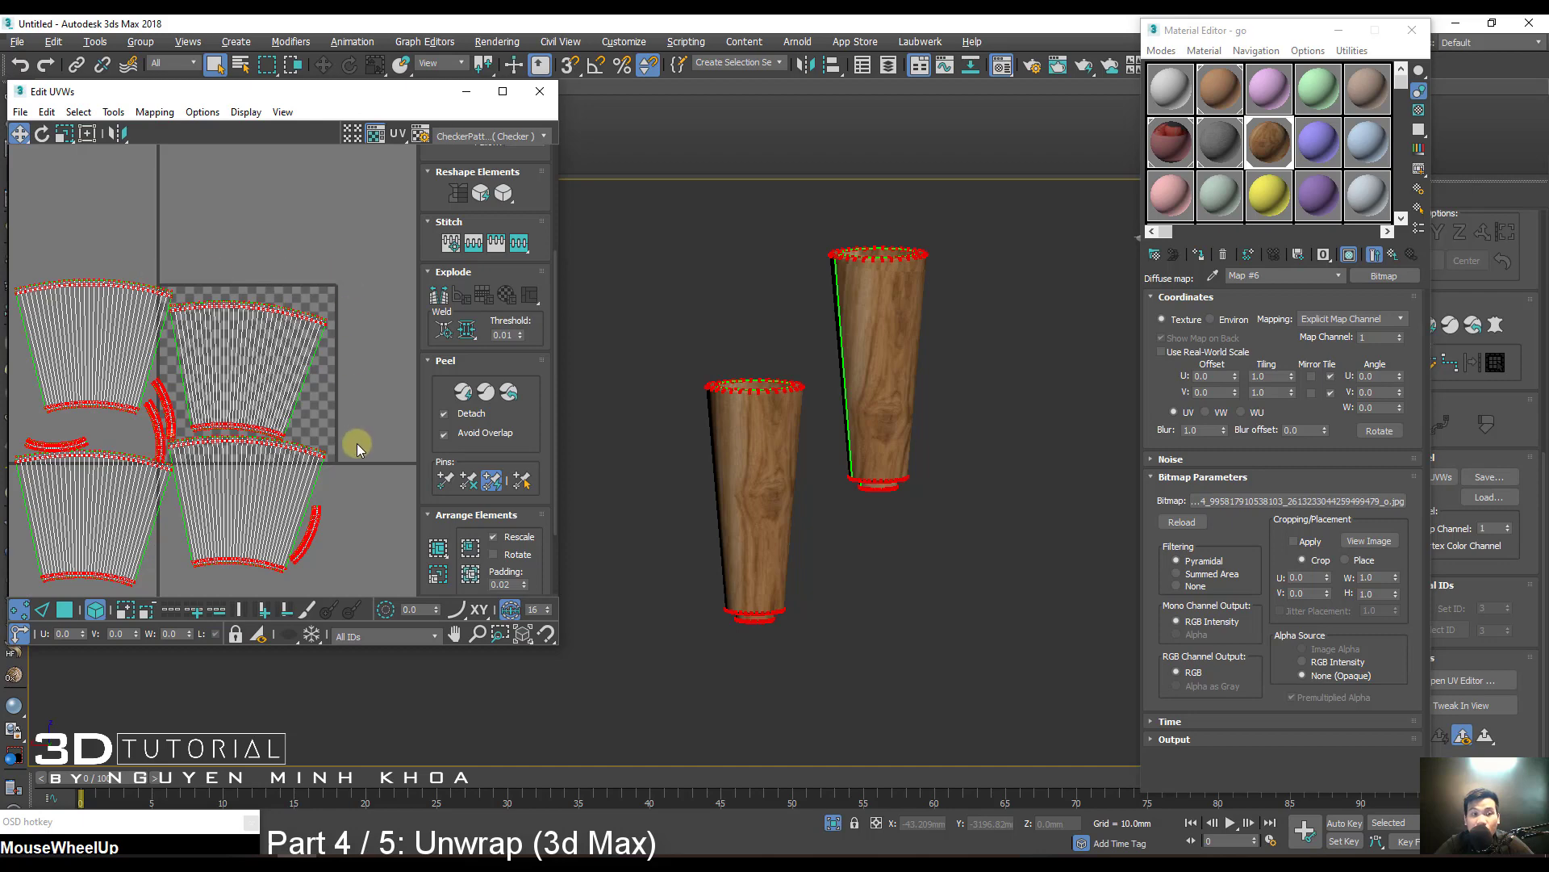
left_click_drag(299, 314, 304, 249)
Move the upper-right leg shell up and then down over the texture square to test different grain positions.
left_click(329, 256)
double_click(329, 255)
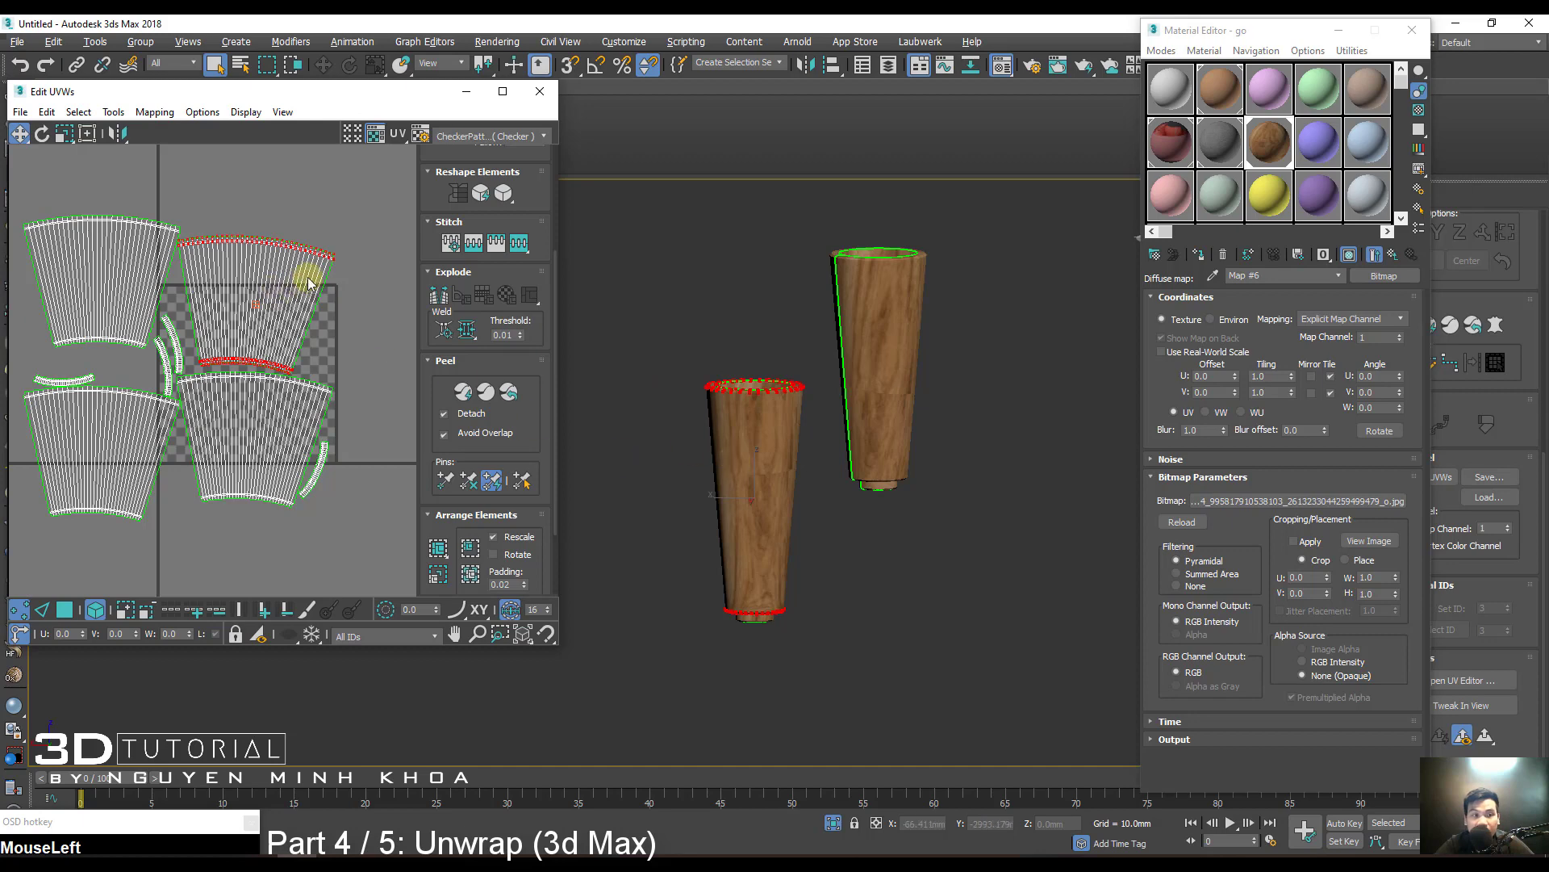
left_click_drag(318, 251, 317, 225)
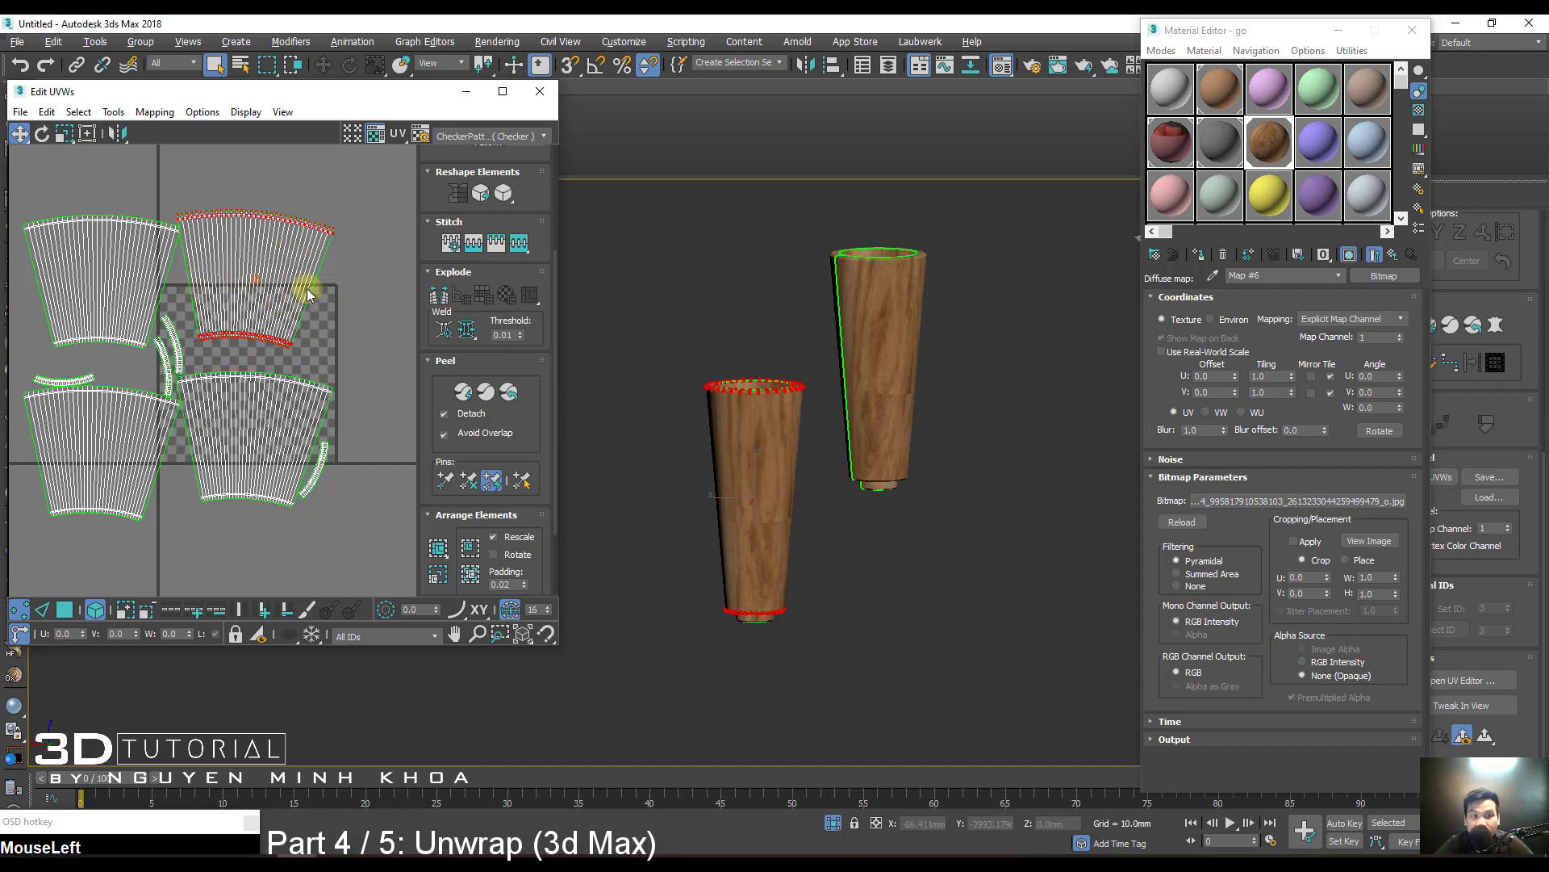
scroll(765, 460, "up", 3)
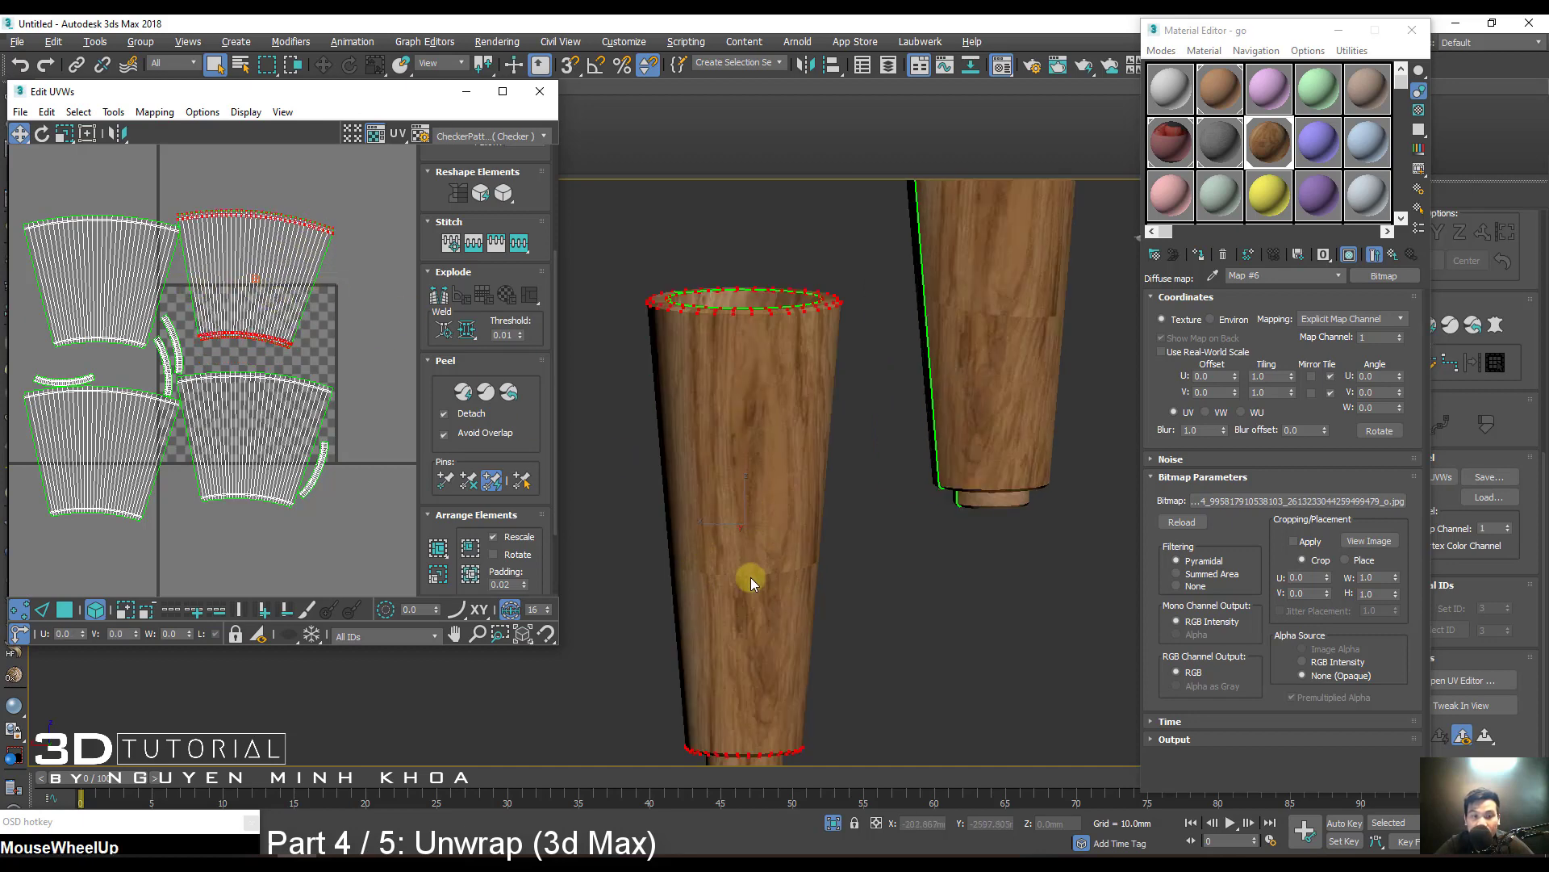
middle_click_drag(323, 267, 318, 249)
scroll(318, 250, "down", 2)
left_click_drag(322, 225, 318, 302)
middle_click_drag(309, 299, 305, 294)
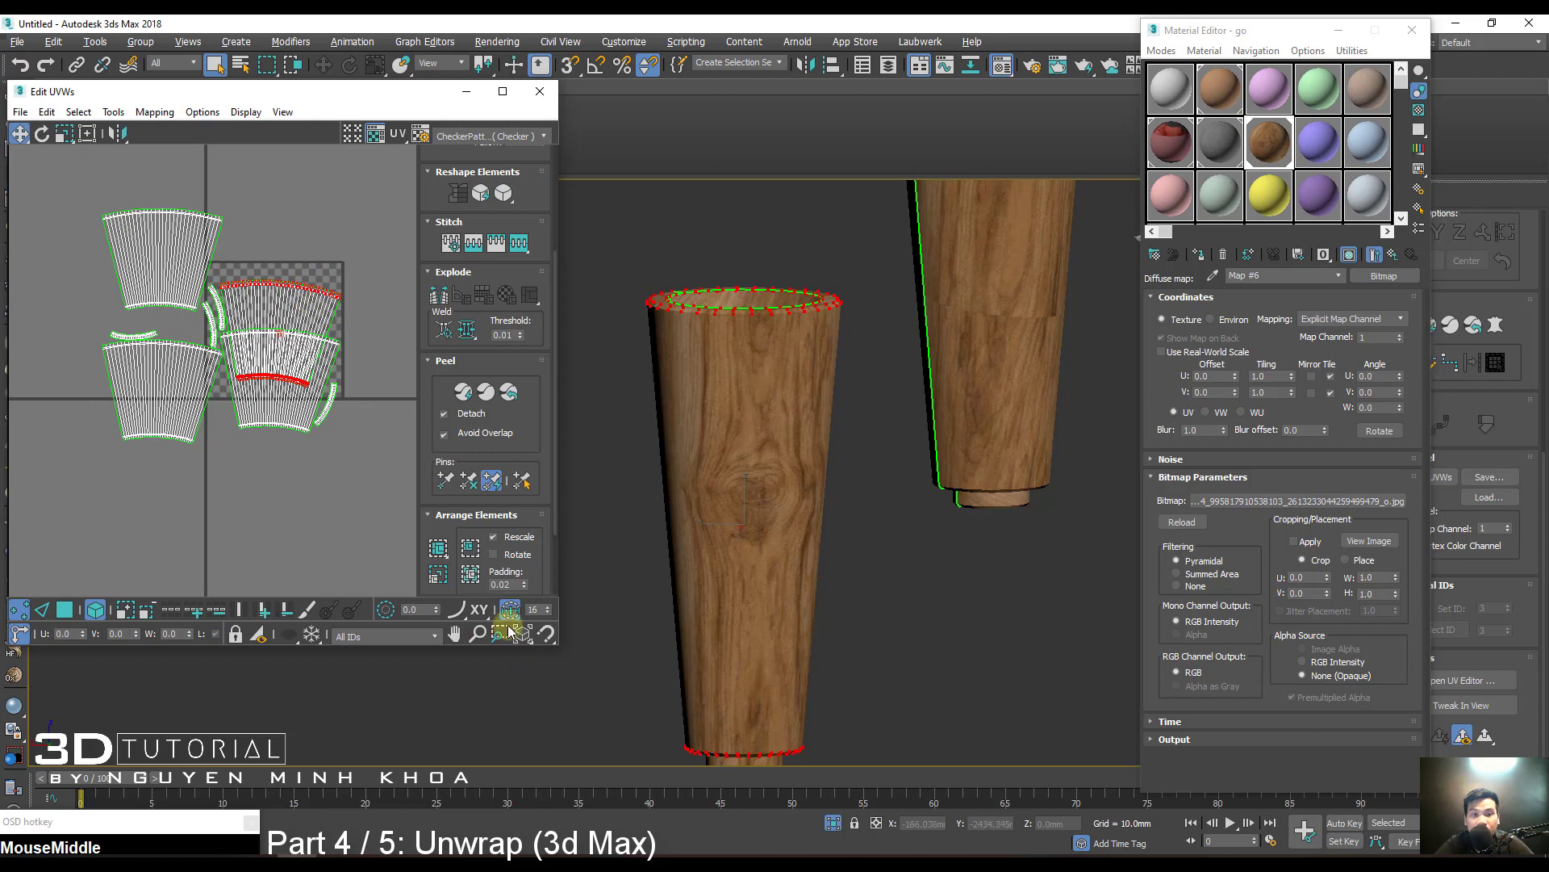
Pack each of the four large leg shells separately so that each one fills the texture square.
left_click(436, 551)
left_click_drag(318, 339, 329, 399)
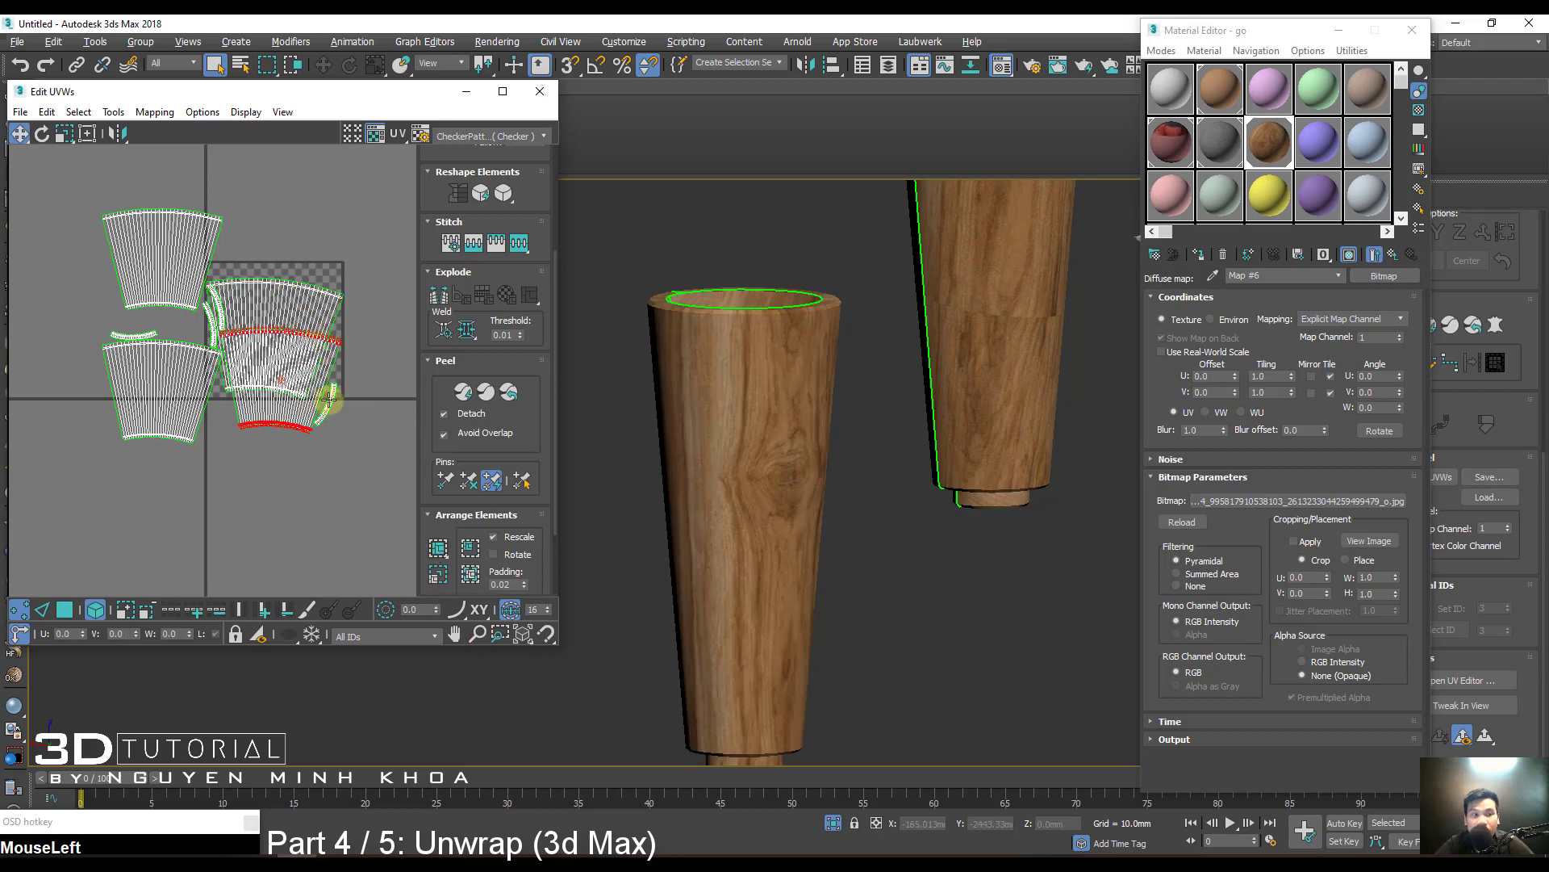
left_click(439, 551)
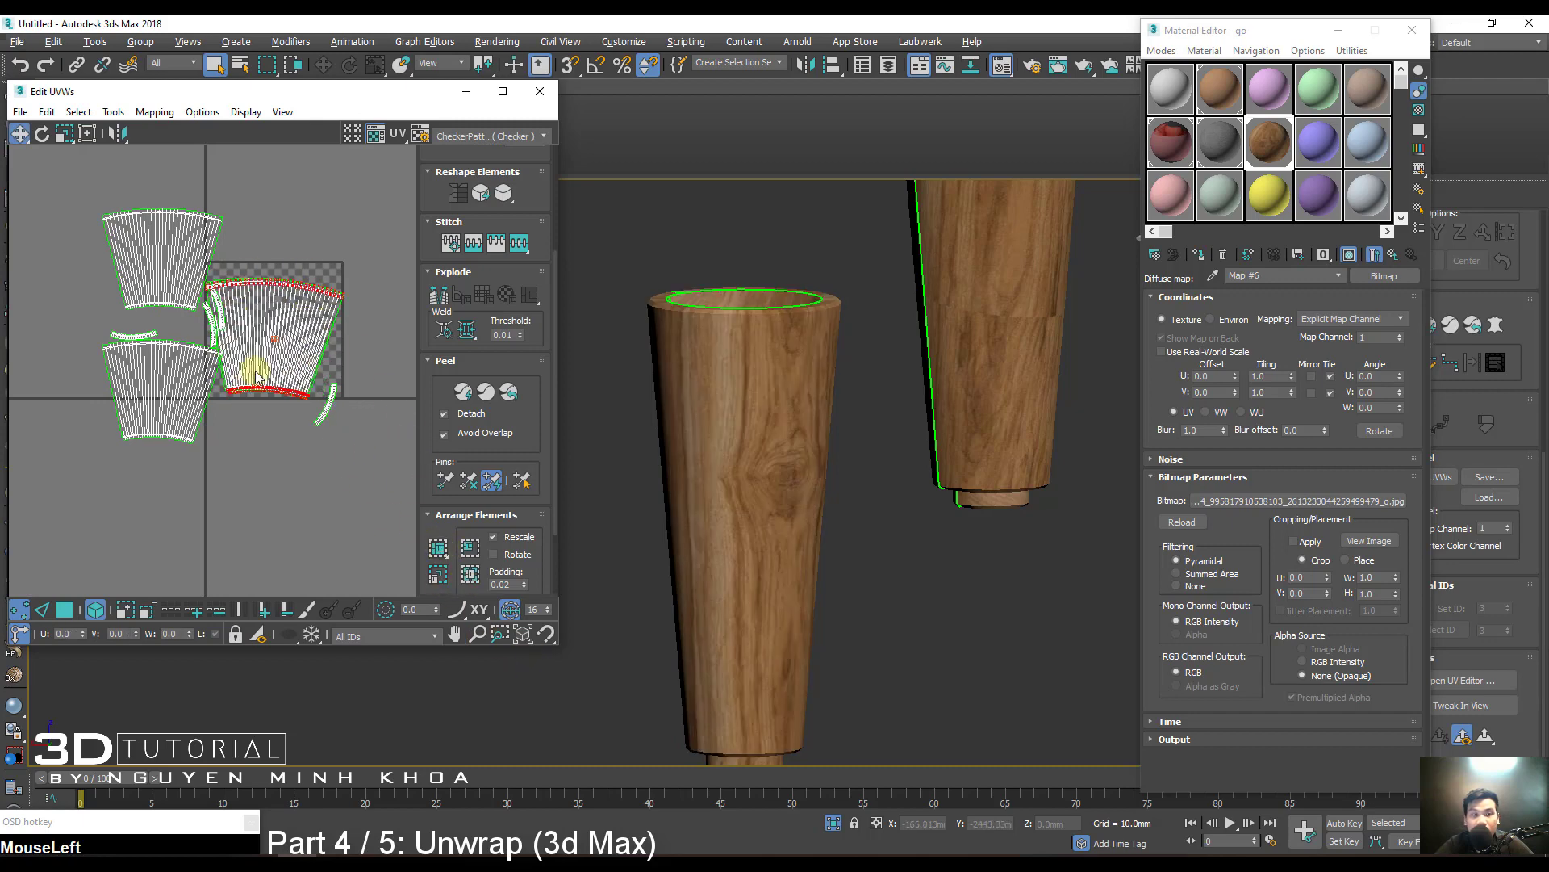
left_click_drag(196, 404, 275, 469)
left_click_drag(167, 431, 313, 517)
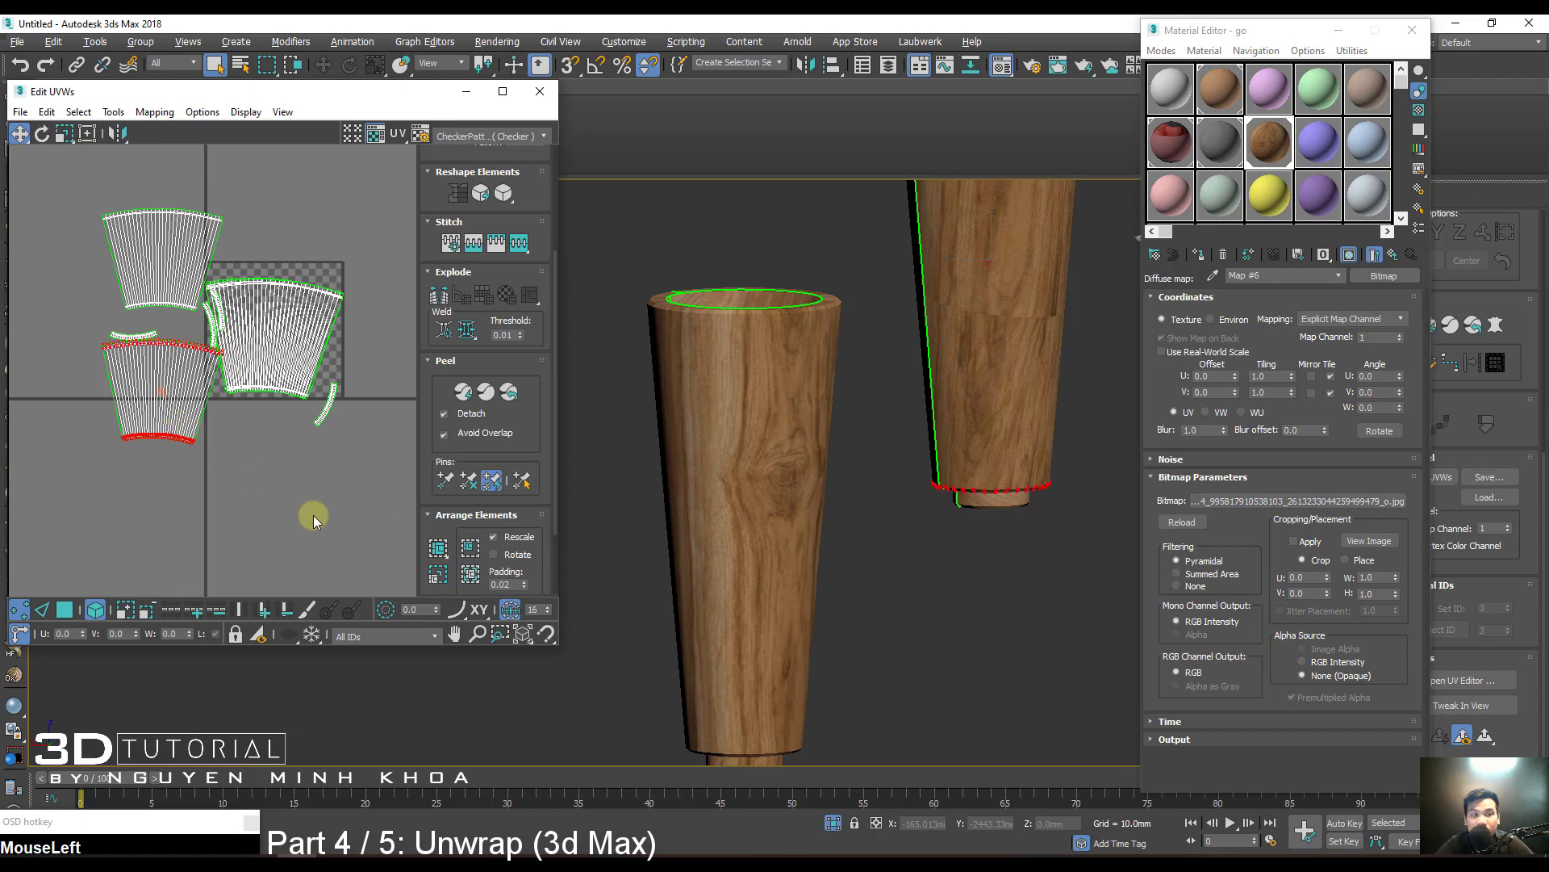
left_click(437, 549)
left_click(155, 233)
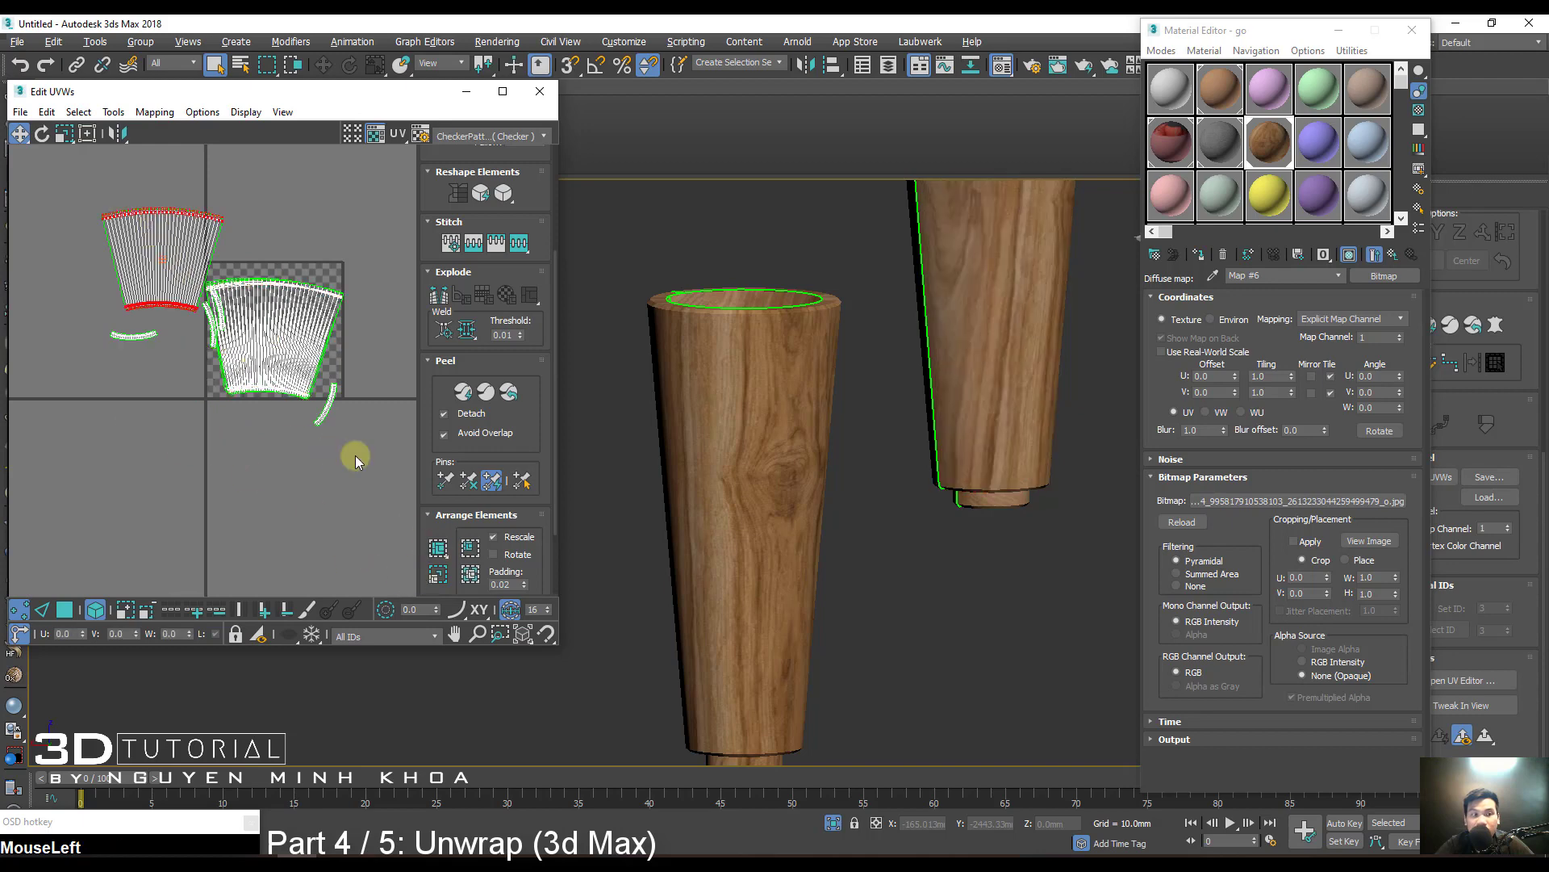
left_click(442, 554)
Display the texture as multiple tiles and spread the four large leg shells over separate tiles, packing one back into the main square.
middle_click_drag(267, 294, 217, 305)
scroll(961, 315, "down", 3)
scroll(952, 308, "up", 2)
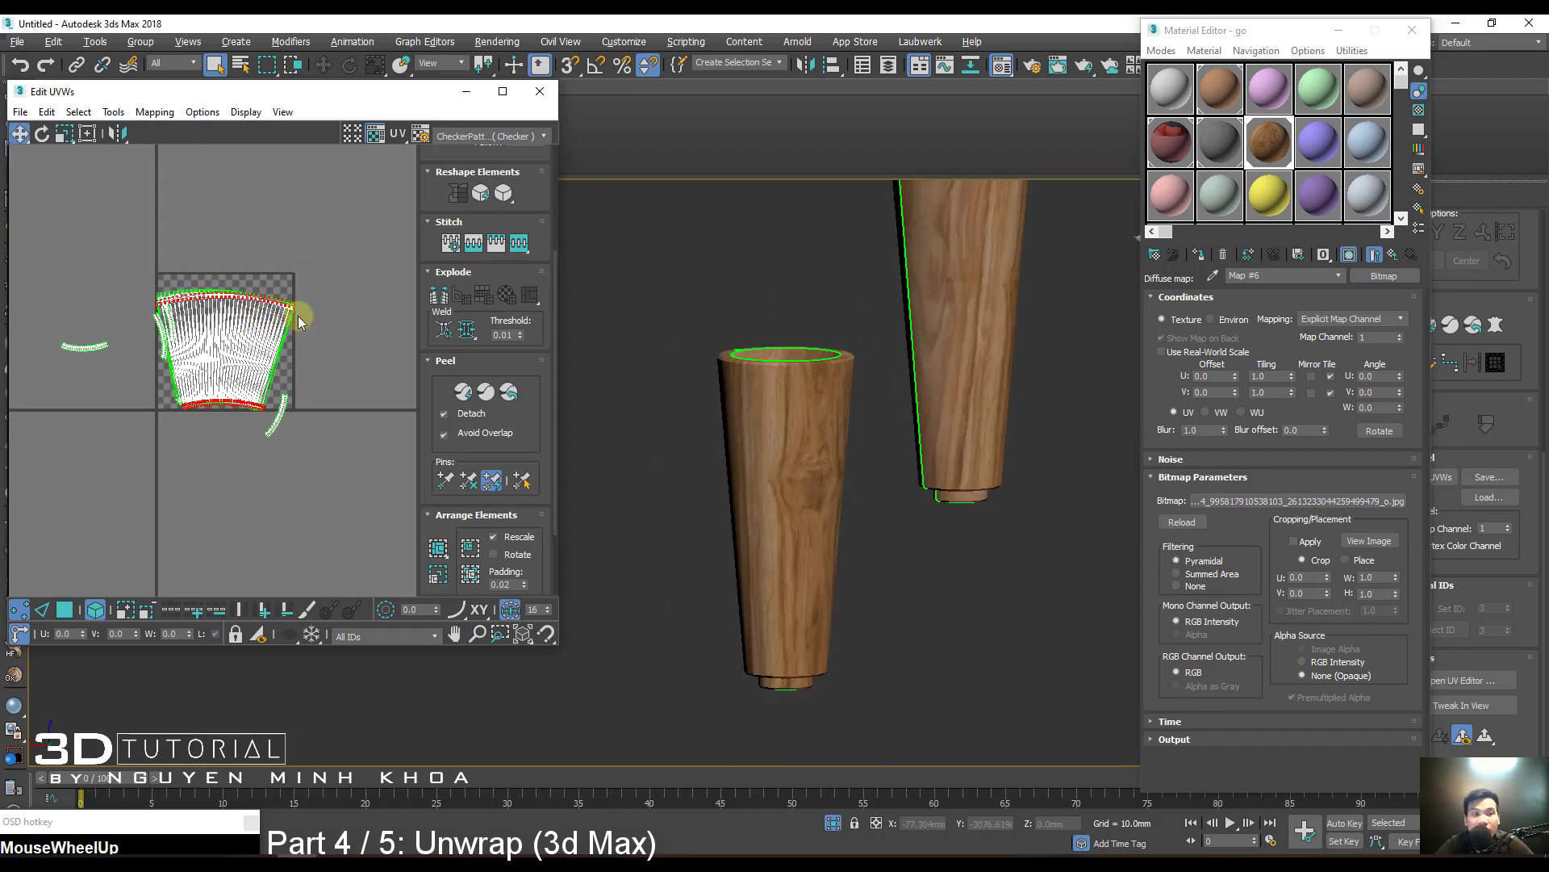
left_click_drag(288, 308, 442, 308)
middle_click_drag(360, 159, 327, 173)
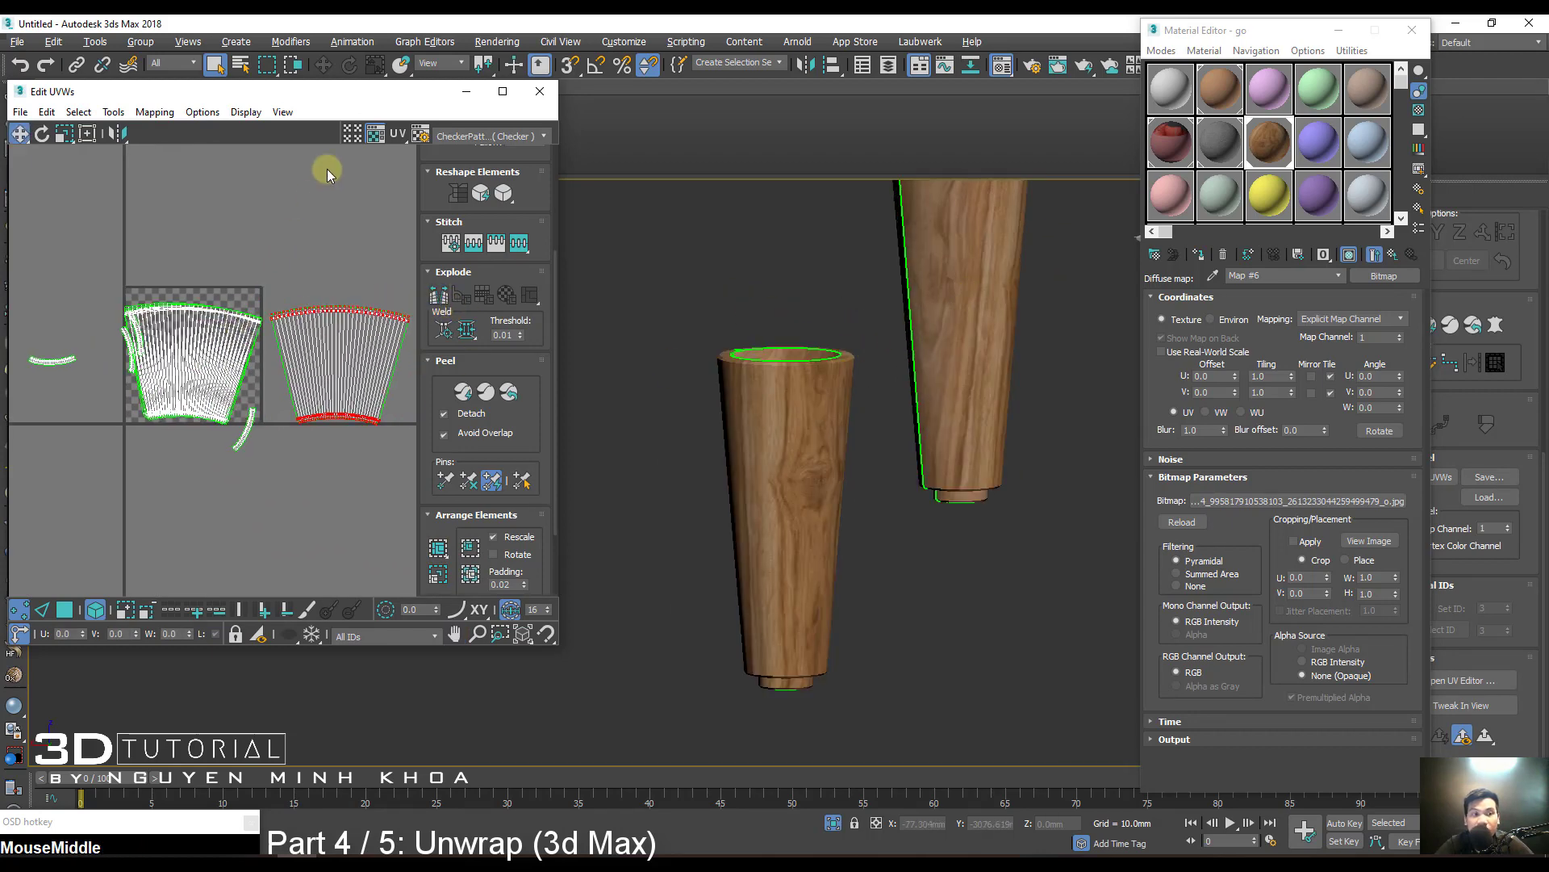
left_click(350, 135)
middle_click_drag(283, 290, 272, 290)
left_click_drag(323, 307, 226, 448)
middle_click_drag(200, 408, 257, 391)
left_click_drag(258, 293, 95, 277)
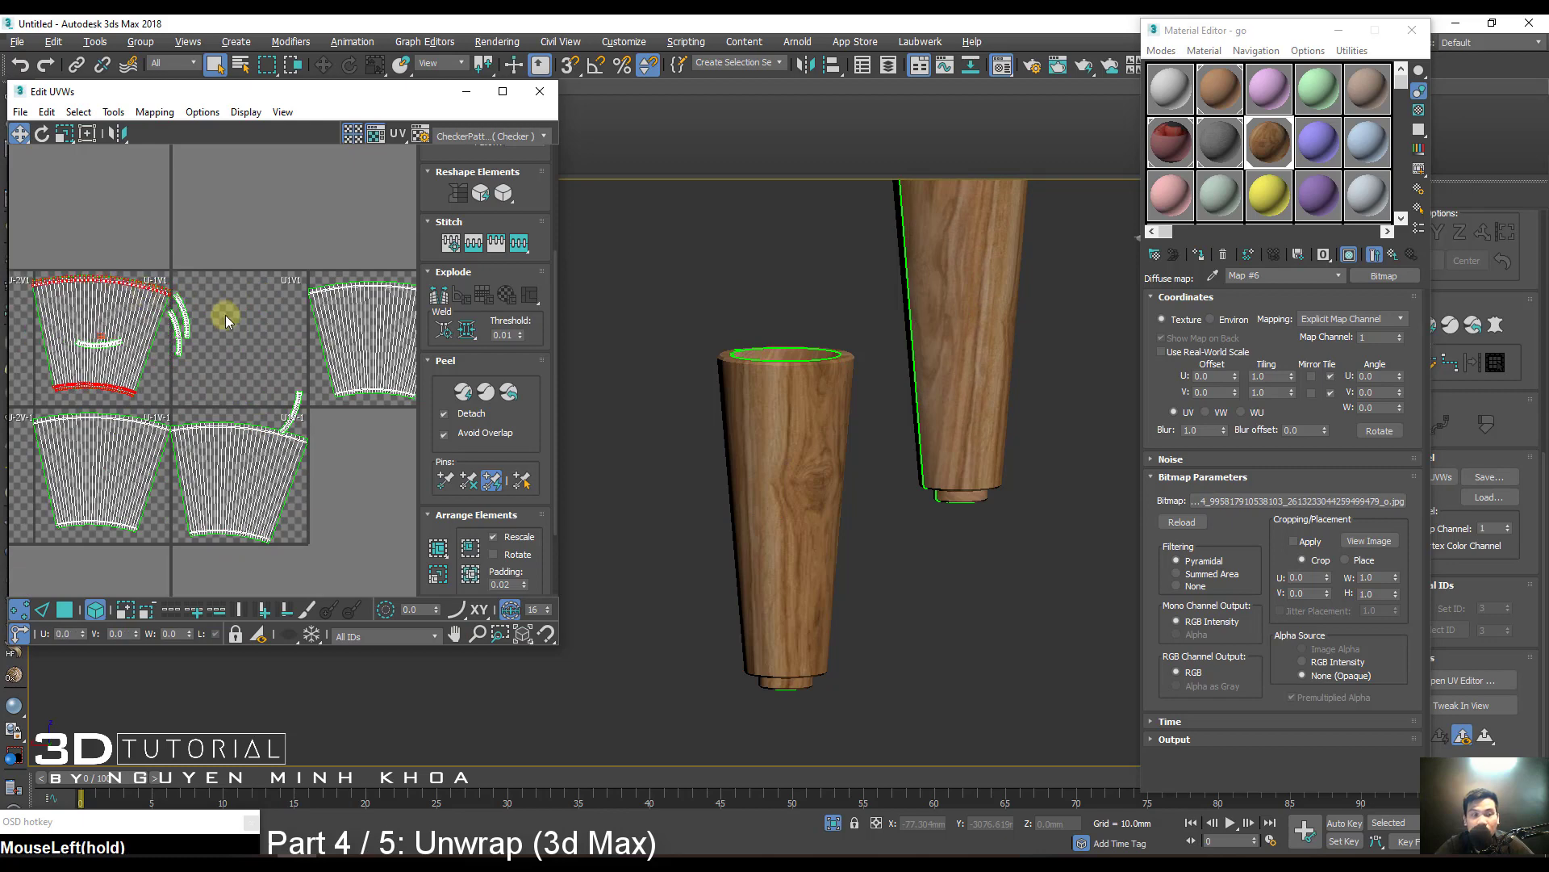
left_click(438, 549)
middle_click_drag(246, 443, 241, 424)
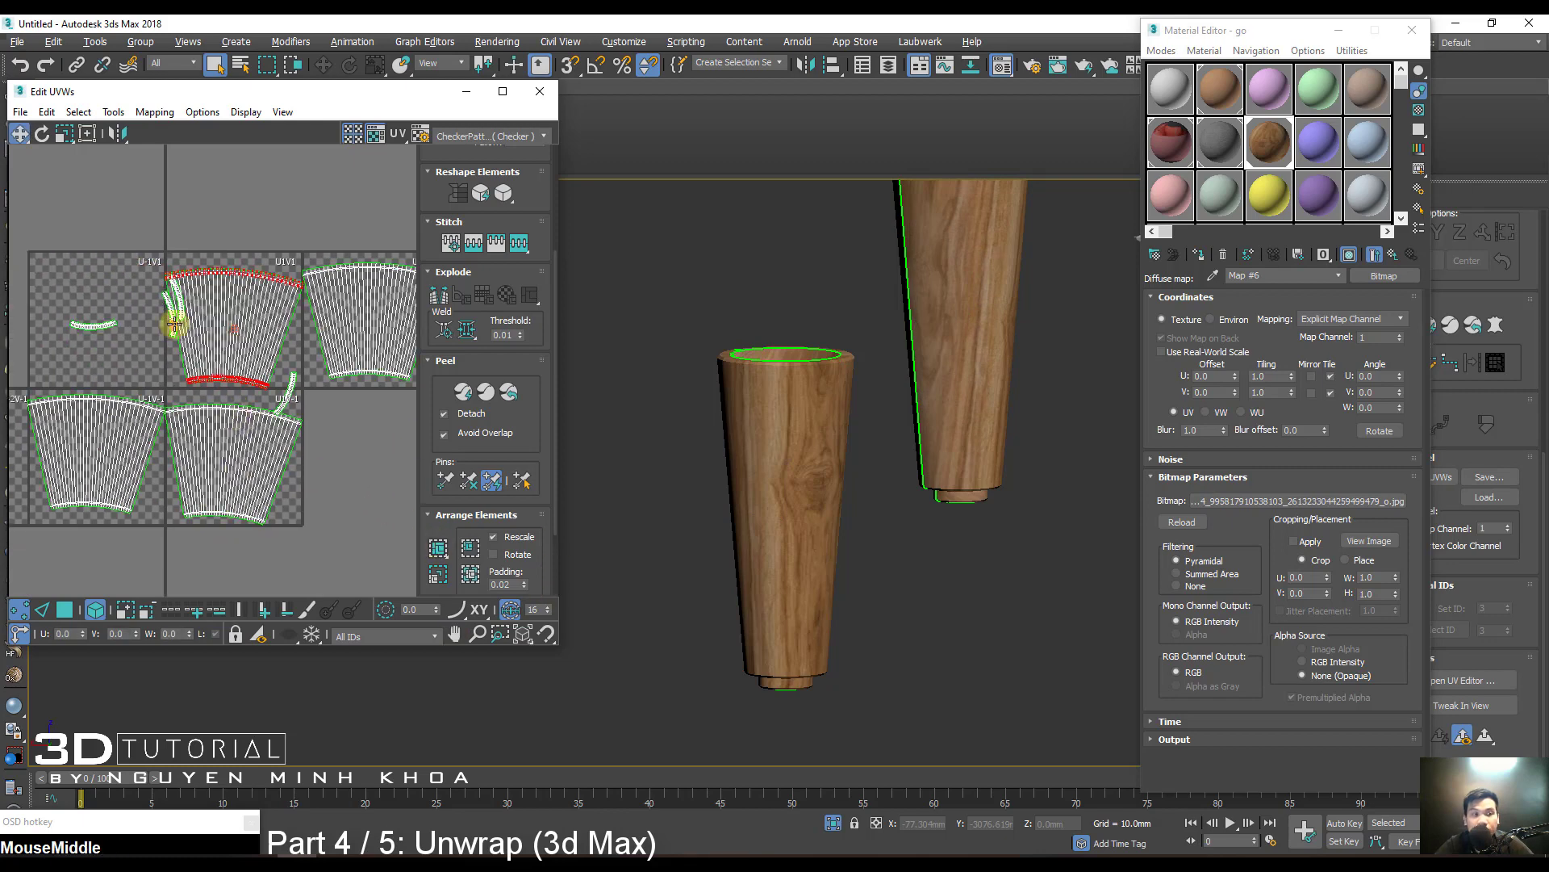
Move the small strip shells together into the empty tile beside the main texture square.
left_click_drag(173, 320, 150, 296)
left_click_drag(288, 395, 113, 305)
scroll(260, 372, "down", 3)
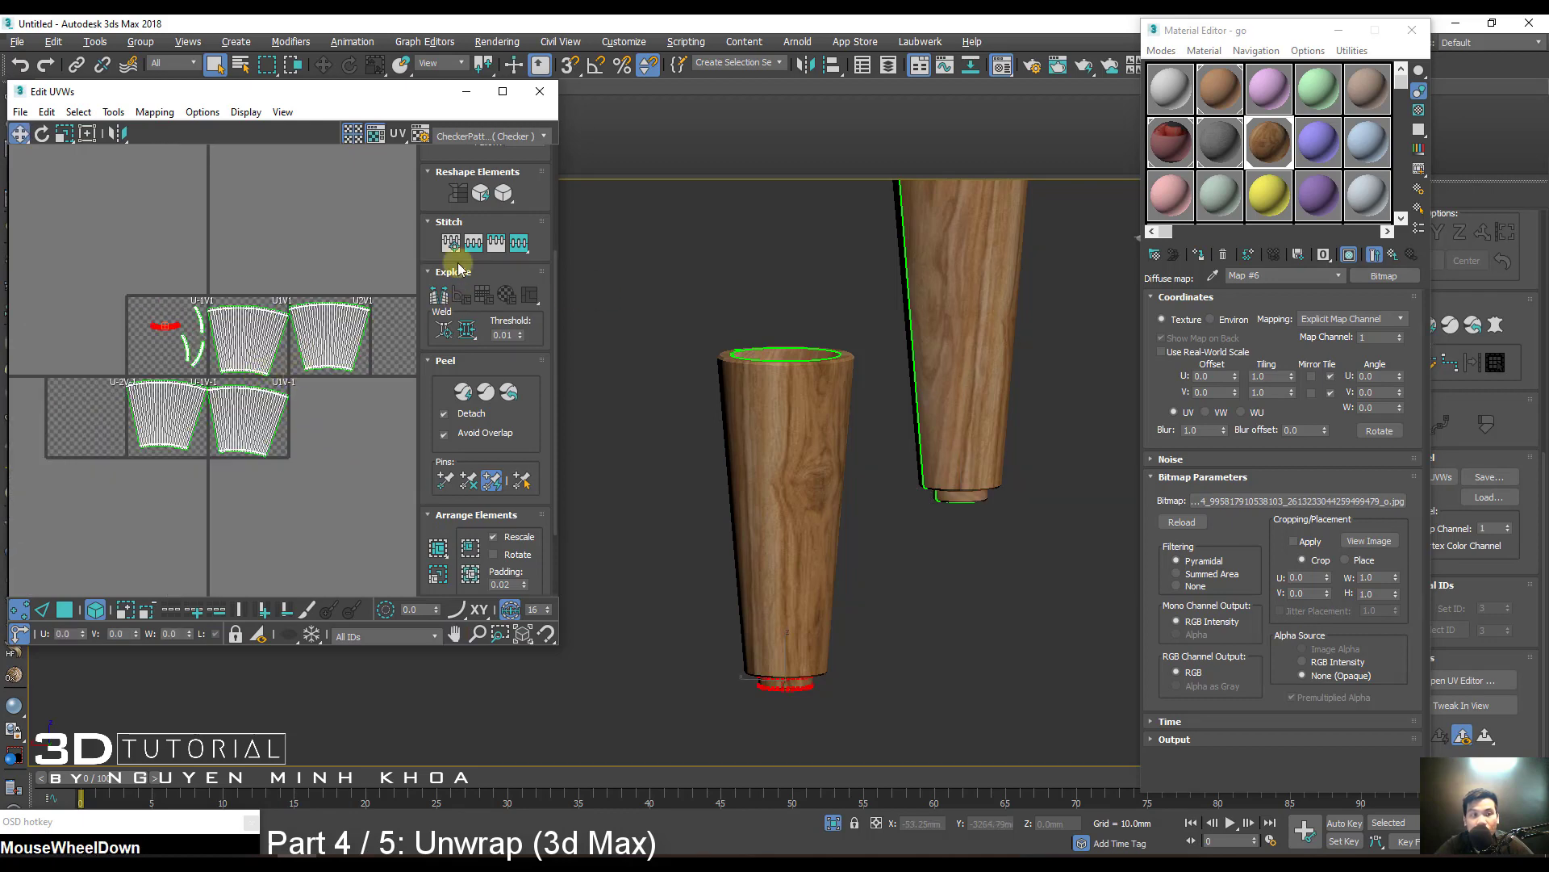
Close the UV editor and collapse the legs' modifiers to an Editable Poly.
left_click(537, 97)
scroll(720, 325, "down", 3)
key("ctrl+shift+q")
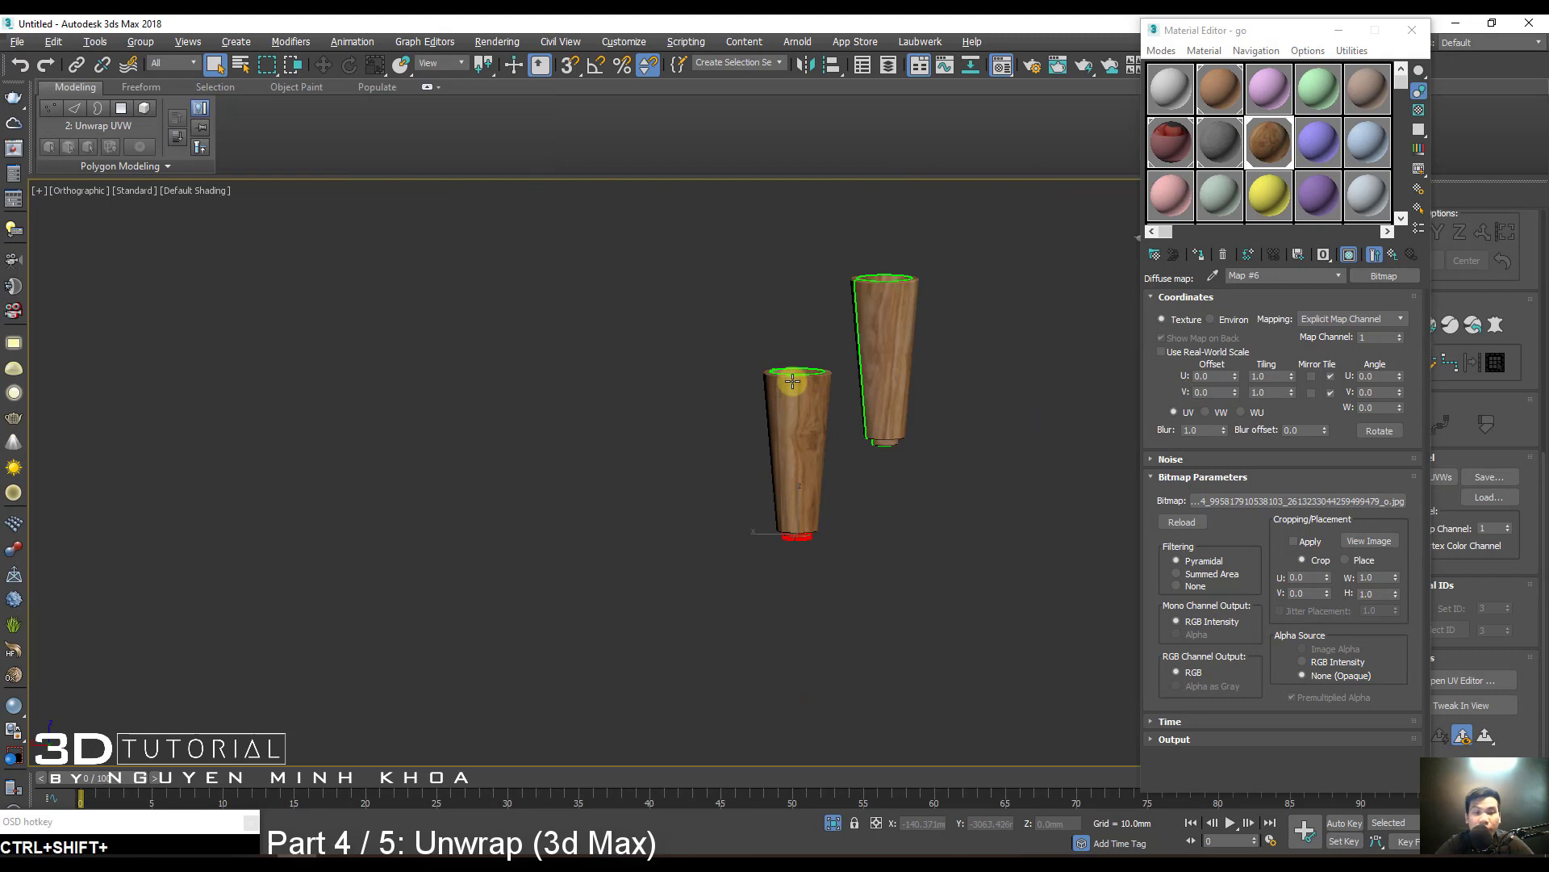
scroll(831, 432, "down", 3)
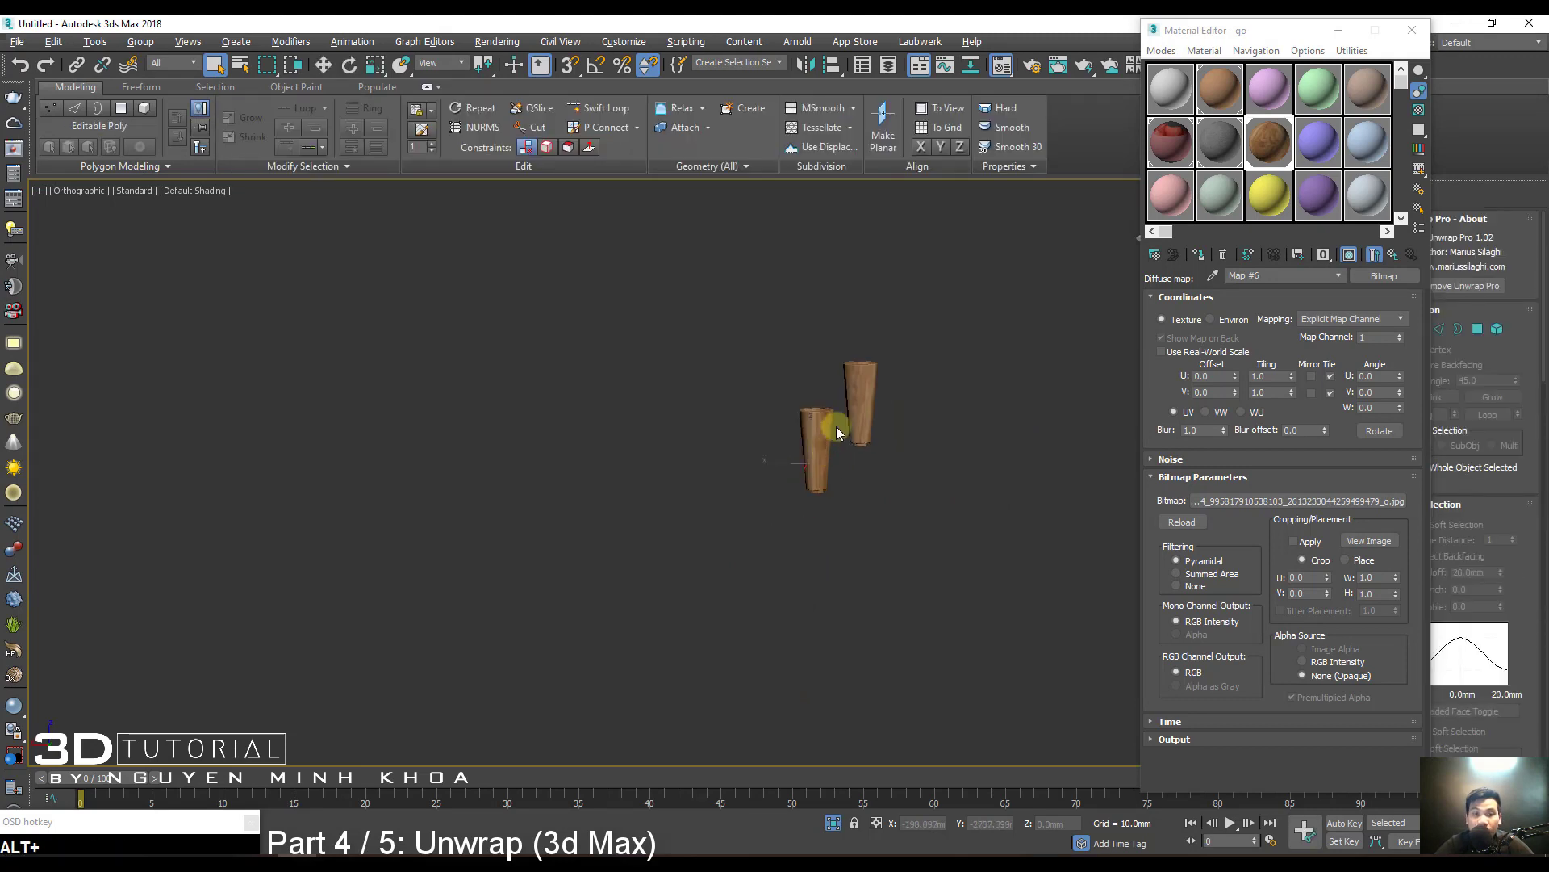
Examine the wood texture and its seams on the legs from several angles, with and without edge display.
middle_click_drag(836, 426, 889, 477, "alt")
scroll(835, 397, "up", 3)
mouse_move(835, 397)
middle_mouse_down("alt")
mouse_move(788, 322)
mouse_move(795, 364)
mouse_move(851, 419)
mouse_move(831, 403)
middle_mouse_up("alt")
key("F4")
scroll(798, 347, "up", 3)
scroll(796, 364, "down", 5)
key("F4")
middle_click_drag(476, 321, 549, 387)
scroll(533, 298, "up", 5)
scroll(532, 297, "up", 2)
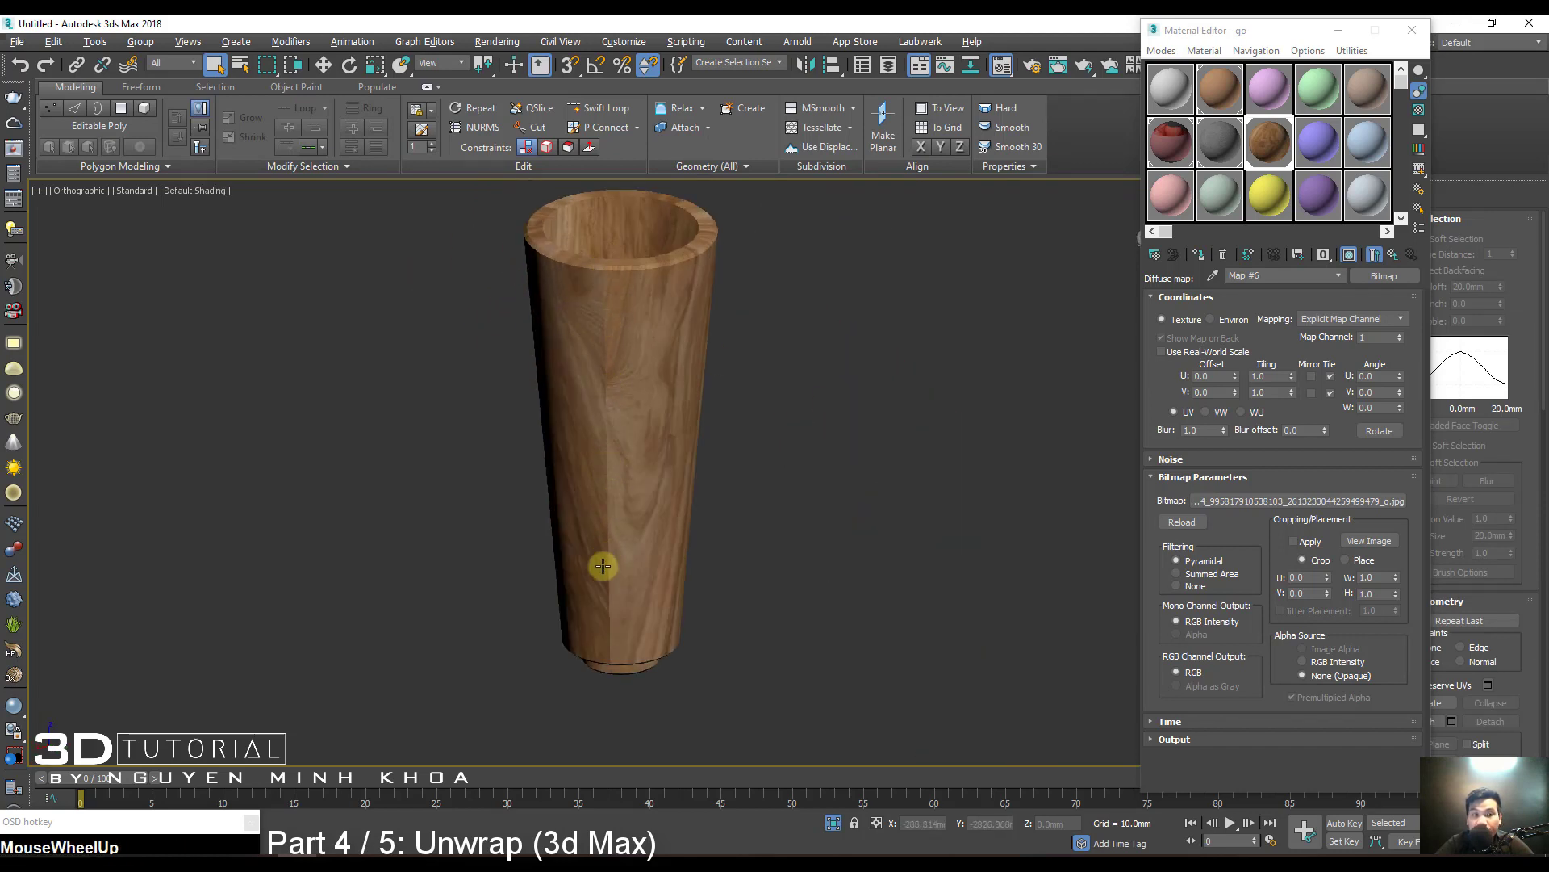
Switch the viewport to Clay shading and examine the leg's surface for open seams with and without edge display.
middle_click_drag(602, 566, 616, 536)
key("F4")
scroll(622, 518, "down", 1)
key("F4")
left_click(194, 190)
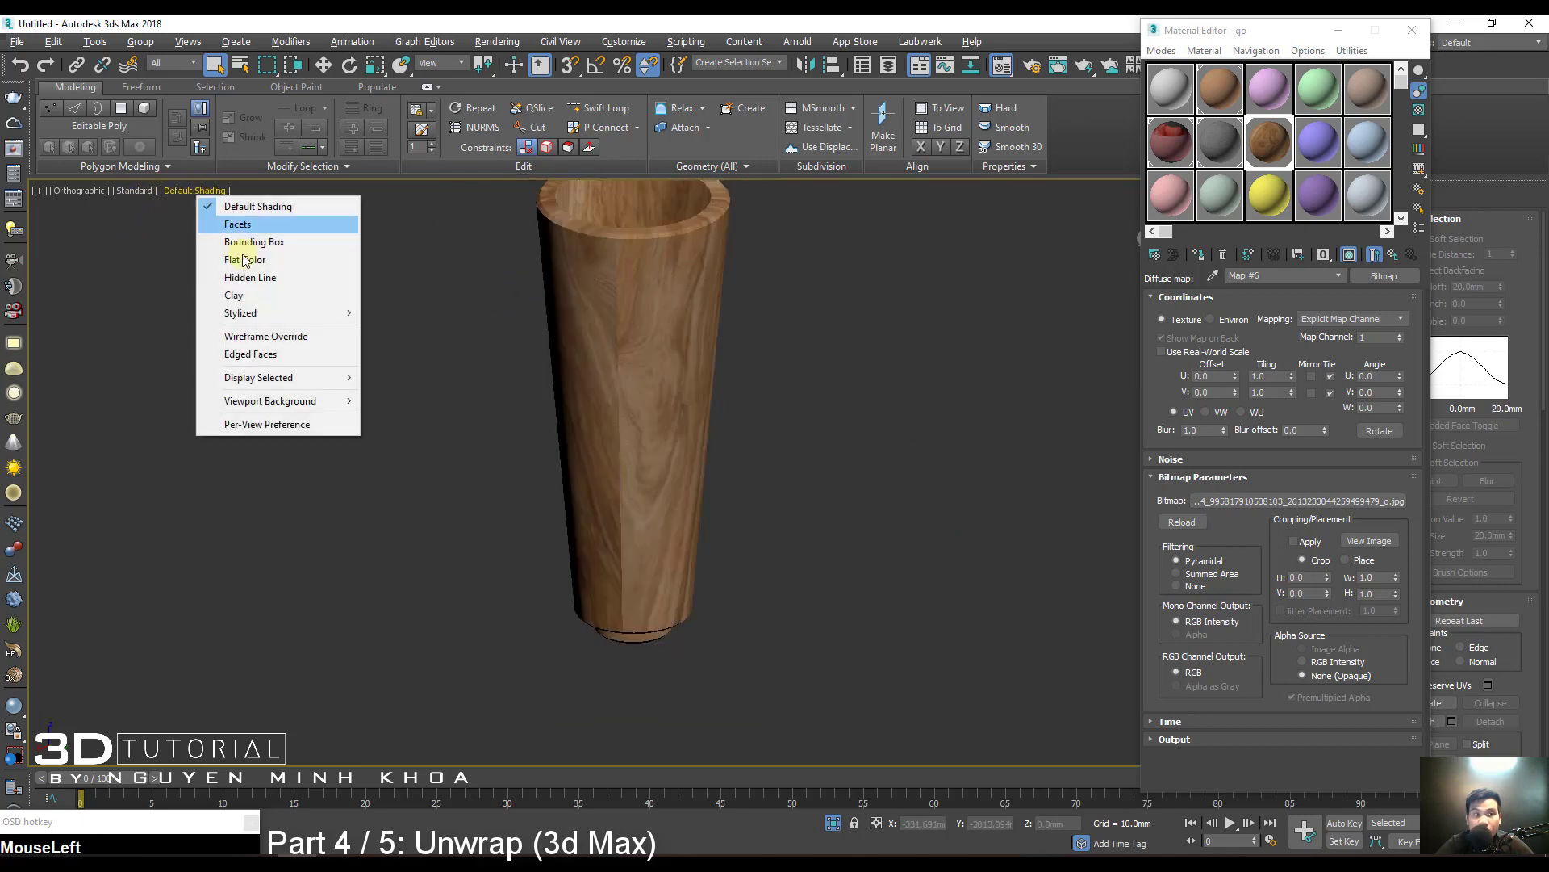
left_click(234, 295)
mouse_move(553, 357)
middle_mouse_down()
mouse_move(616, 426)
mouse_move(675, 374)
middle_mouse_up()
scroll(638, 395, "down", 3)
scroll(670, 363, "up", 5)
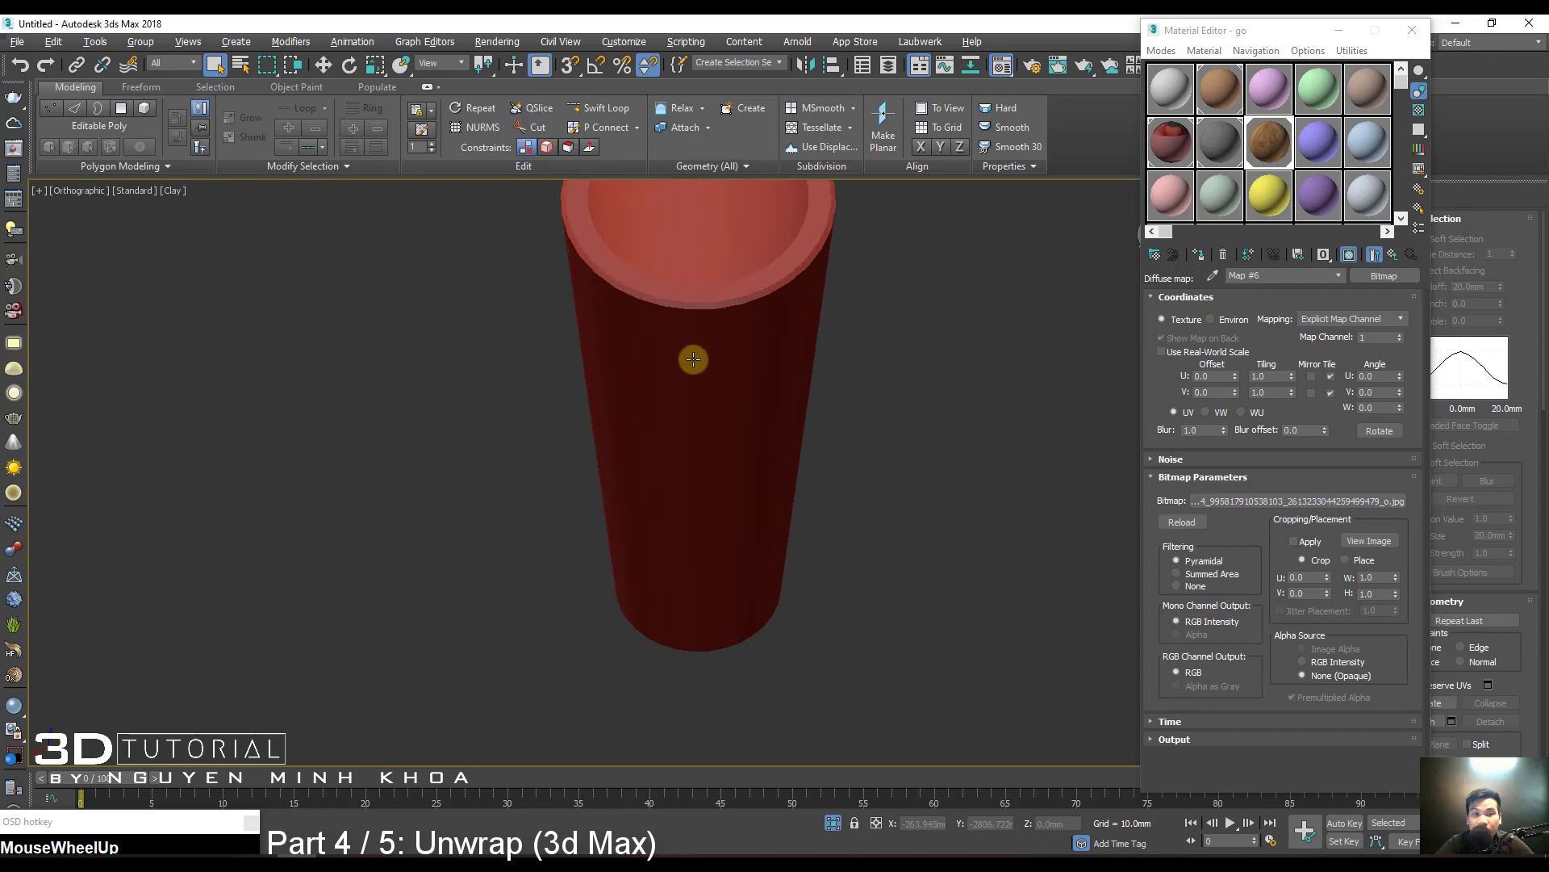
key("F4")
scroll(694, 360, "down", 4)
middle_click_drag(693, 420, 800, 446)
scroll(864, 374, "up", 4)
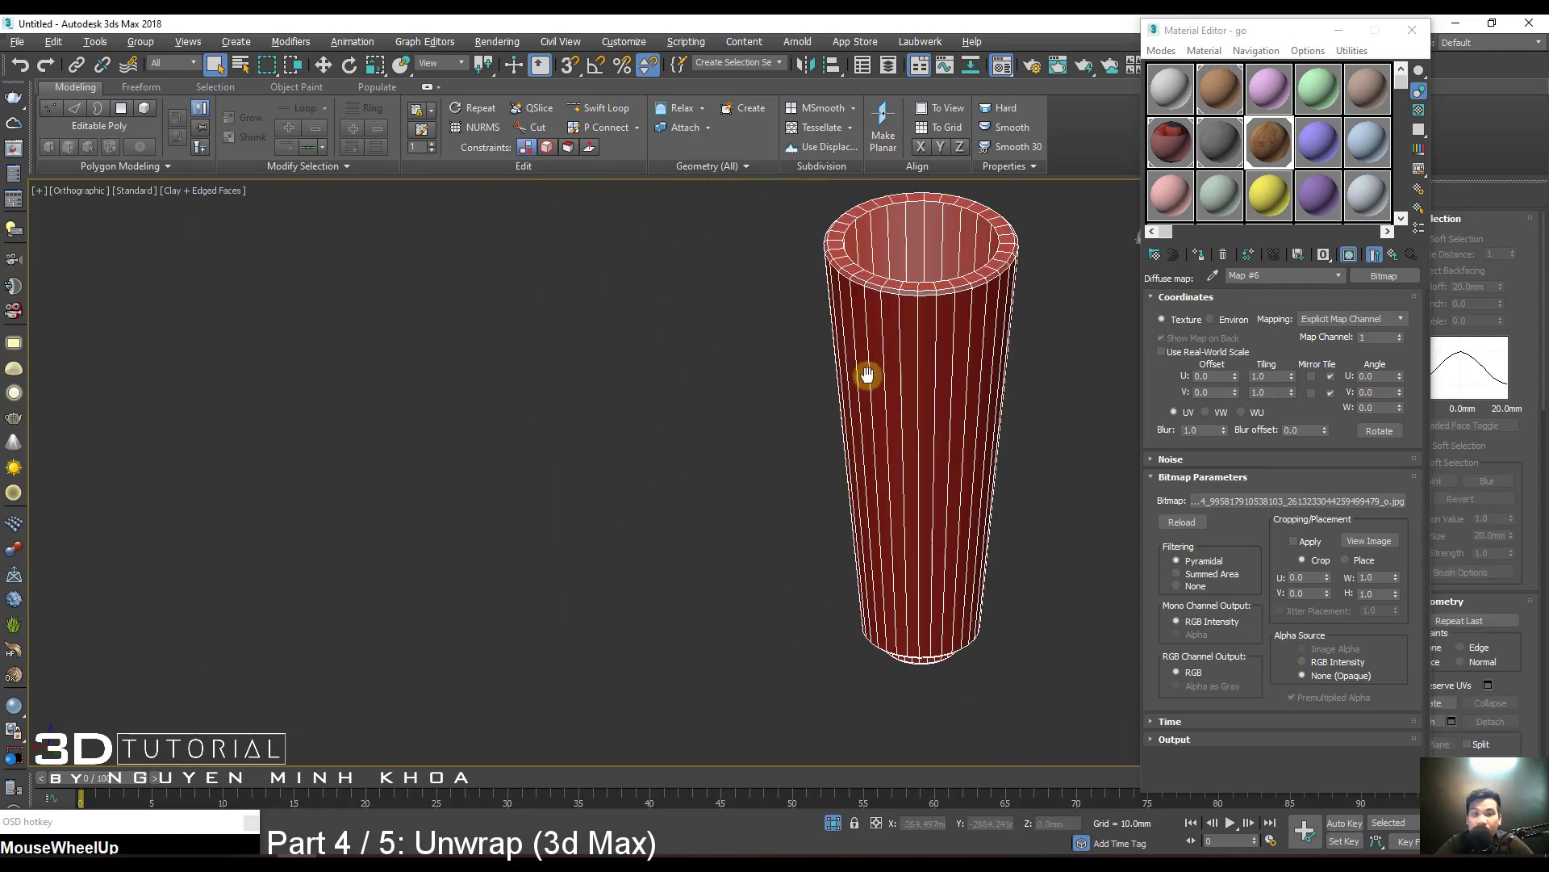
key("F4")
scroll(796, 266, "up", 1)
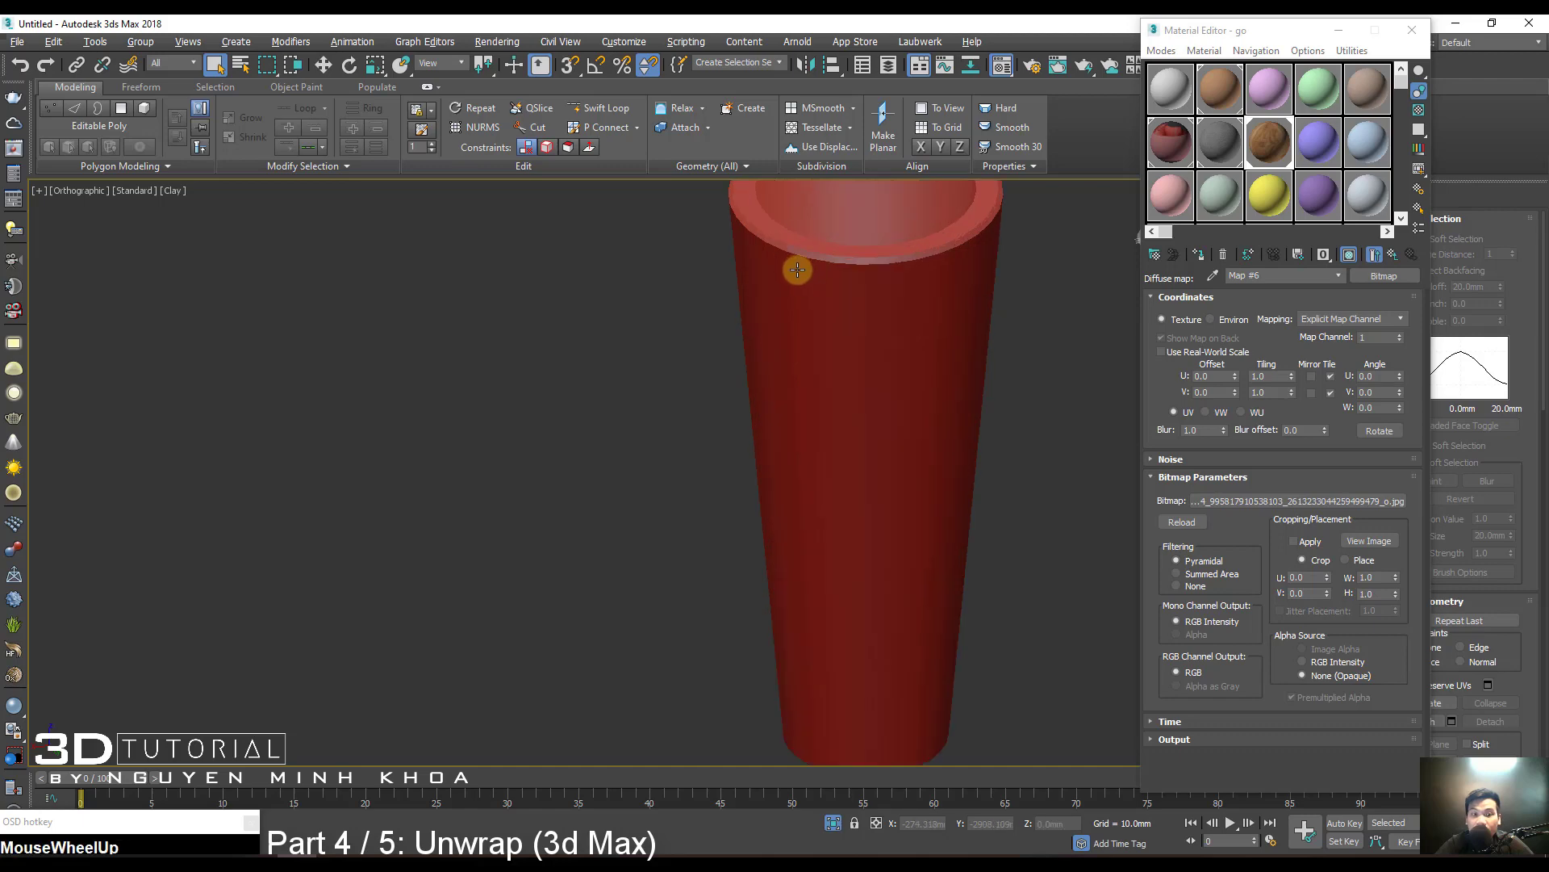
middle_click_drag(805, 417, 800, 398)
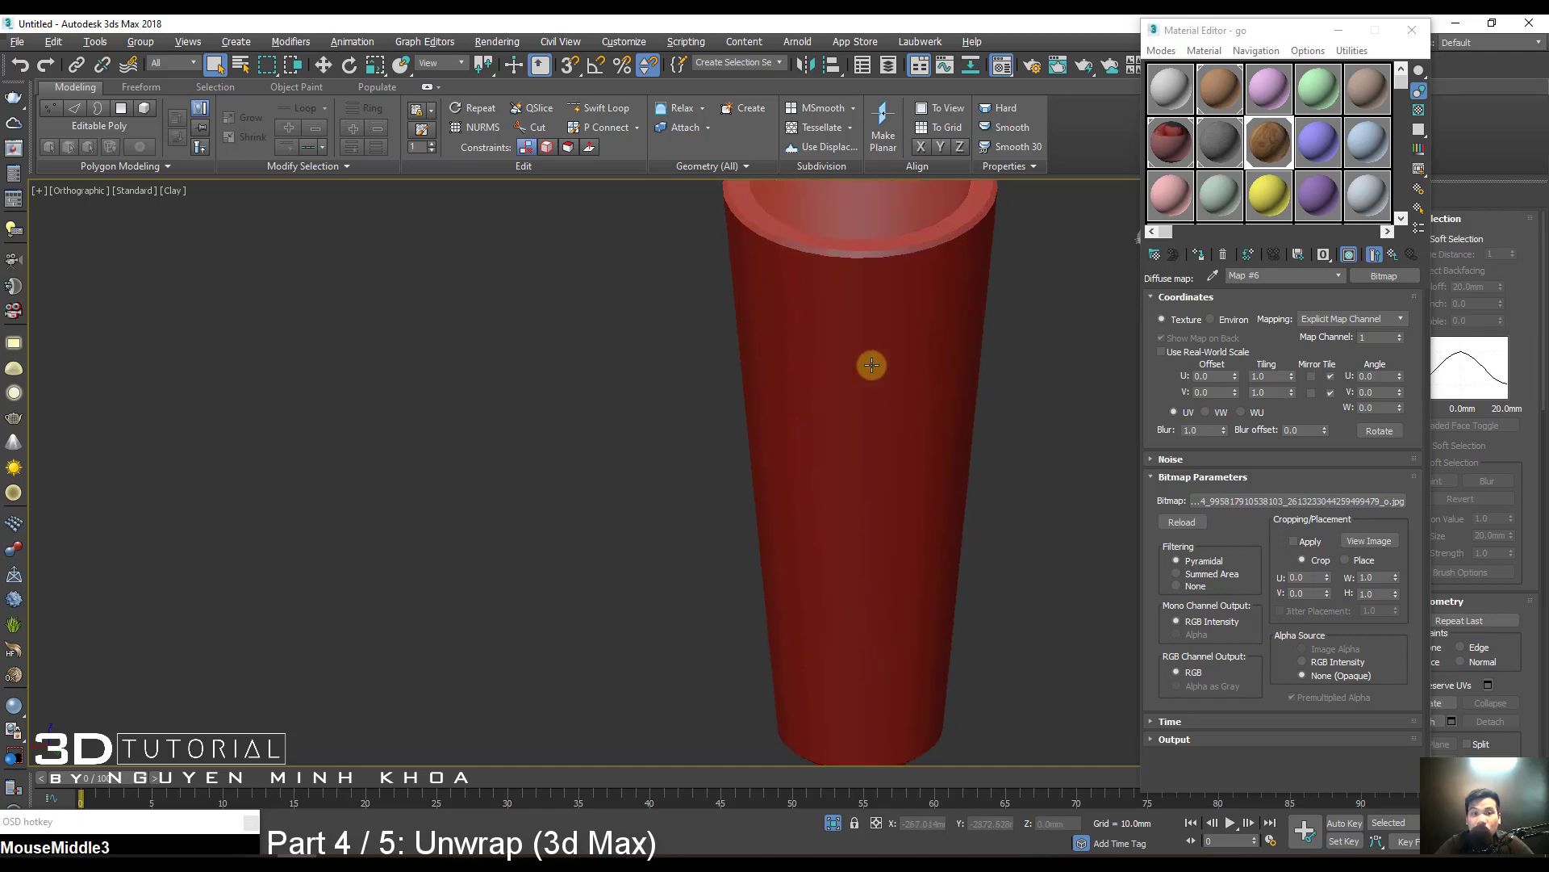
Close the Material Editor, select all open borders of the legs, convert the selection to vertices and weld them.
key("3")
key("ctrl+a")
left_click(1411, 30)
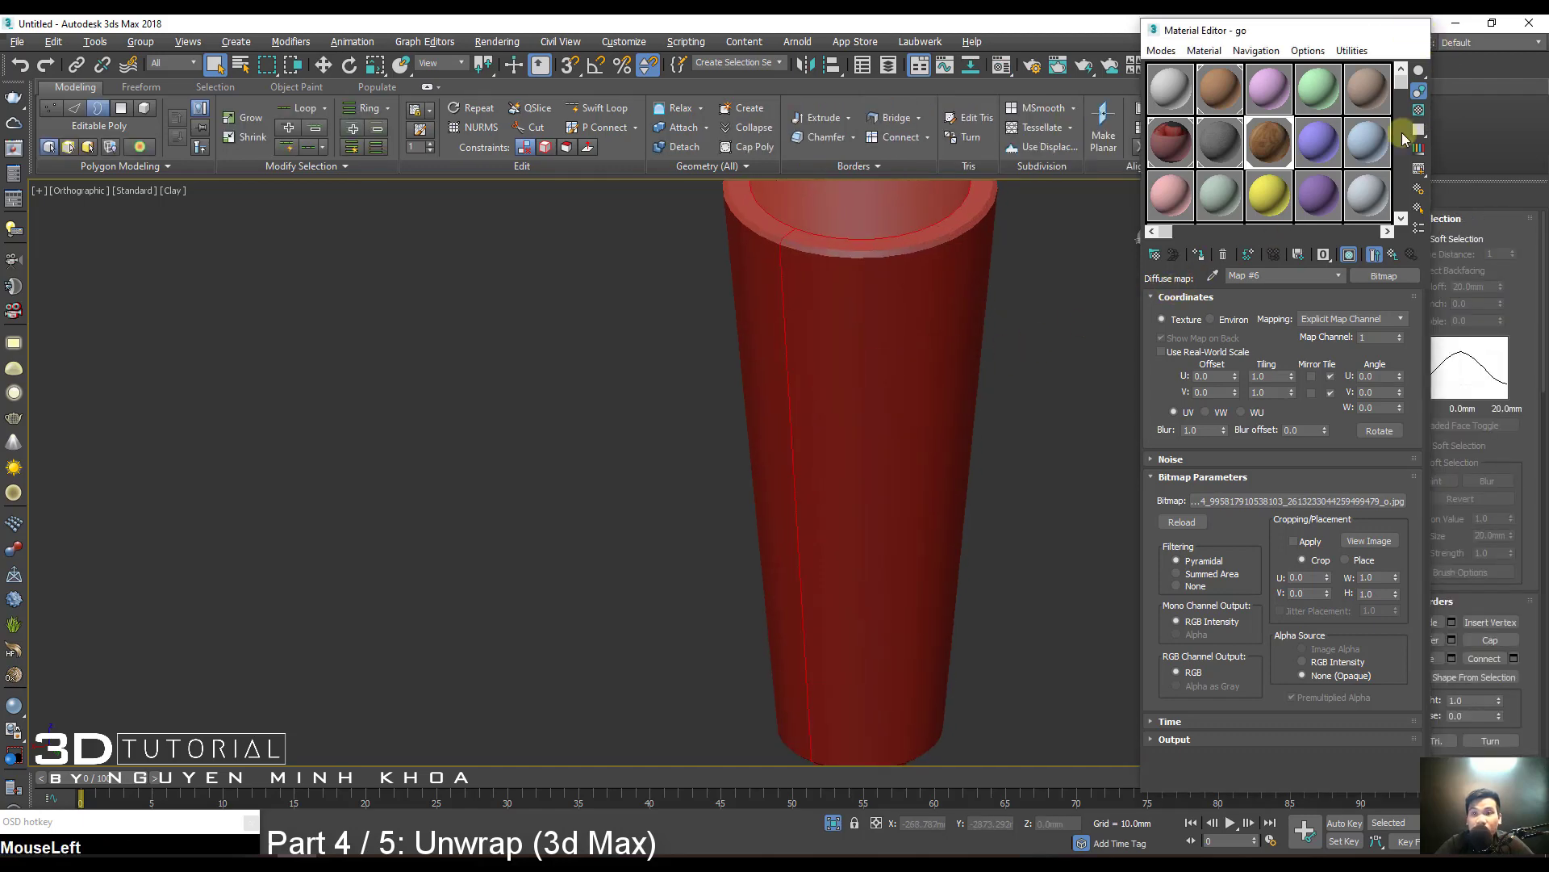
left_click(1257, 534, "ctrl")
right_click(852, 283)
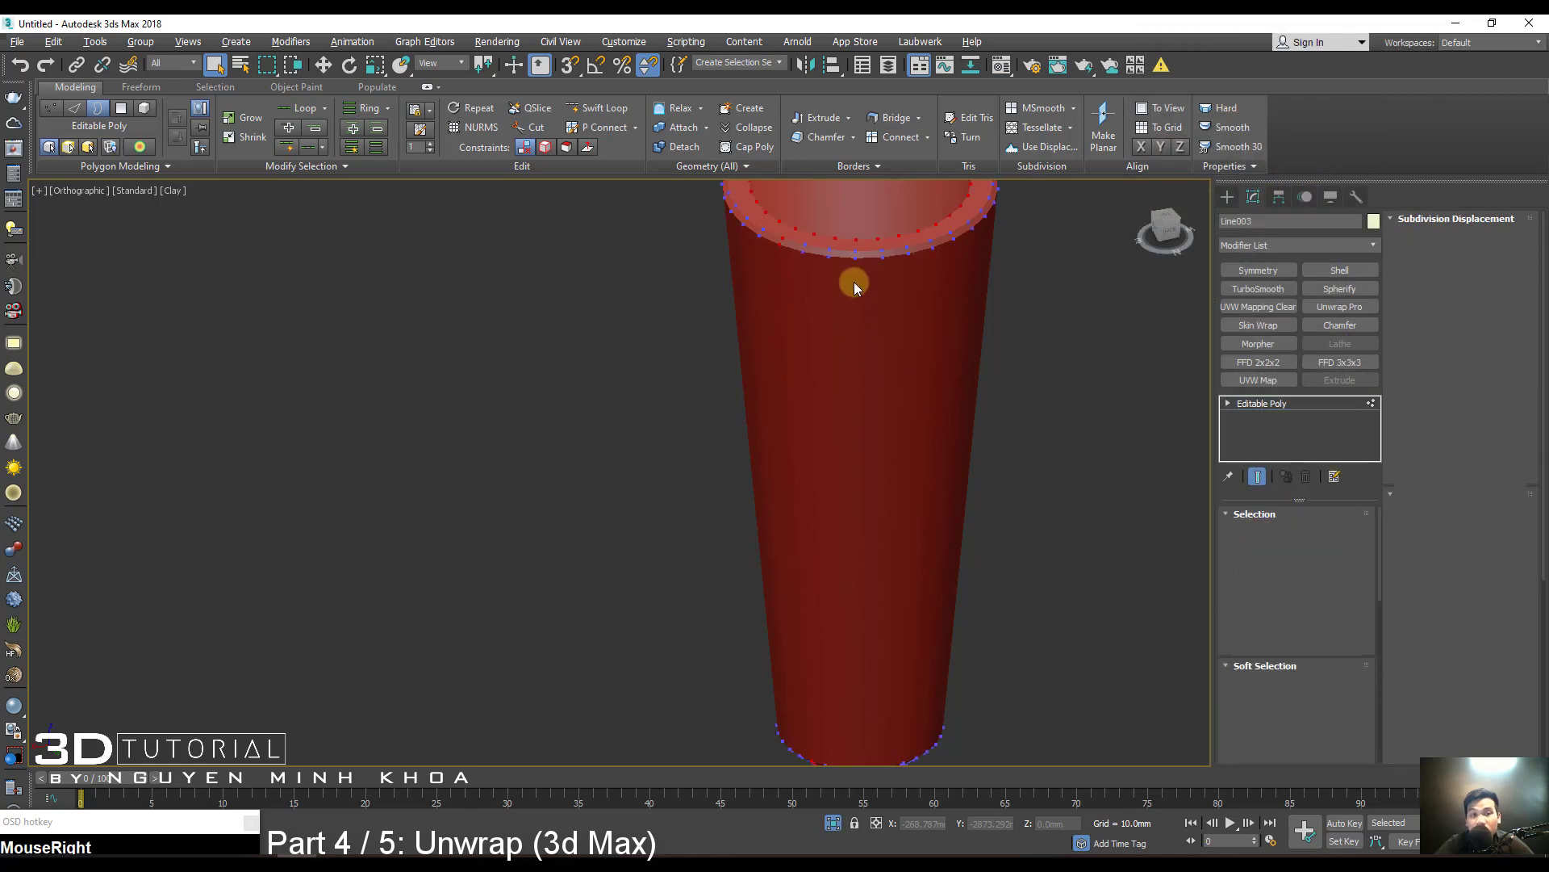
left_click(819, 388)
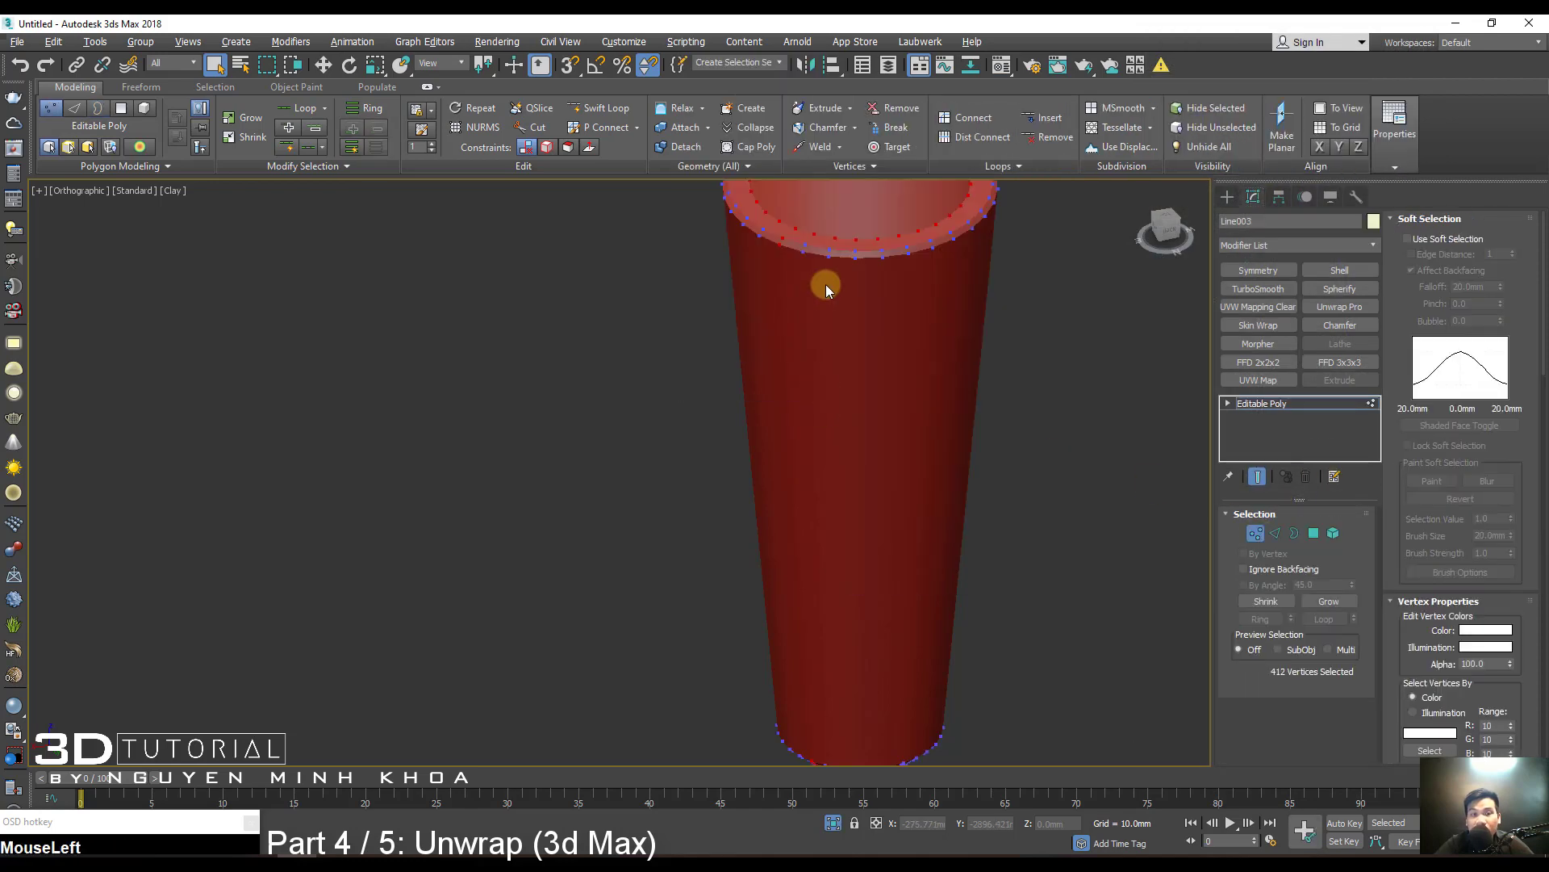
Leave vertex editing on the legs and unhide all objects to bring back the whole sofa.
key("F4")
middle_click_drag(785, 264, 719, 339)
scroll(791, 275, "down", 5)
scroll(575, 252, "up", 2)
right_click(662, 365)
left_click(702, 281)
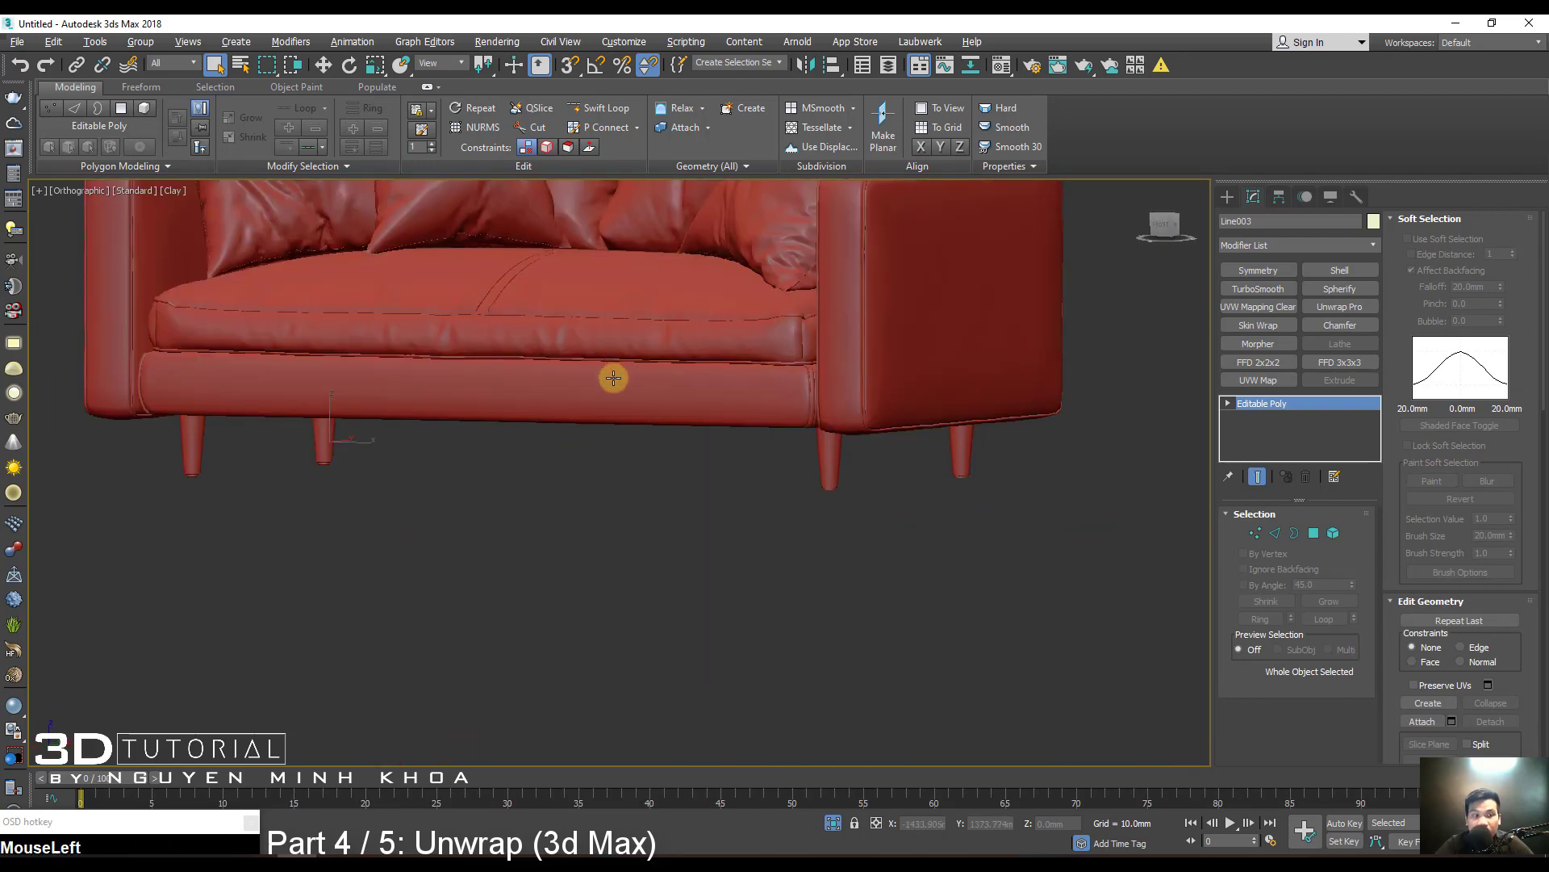
Set the viewport back to Default Shading with the whole sofa in view.
middle_click_drag(612, 377, 702, 407, "alt")
scroll(660, 405, "down", 3)
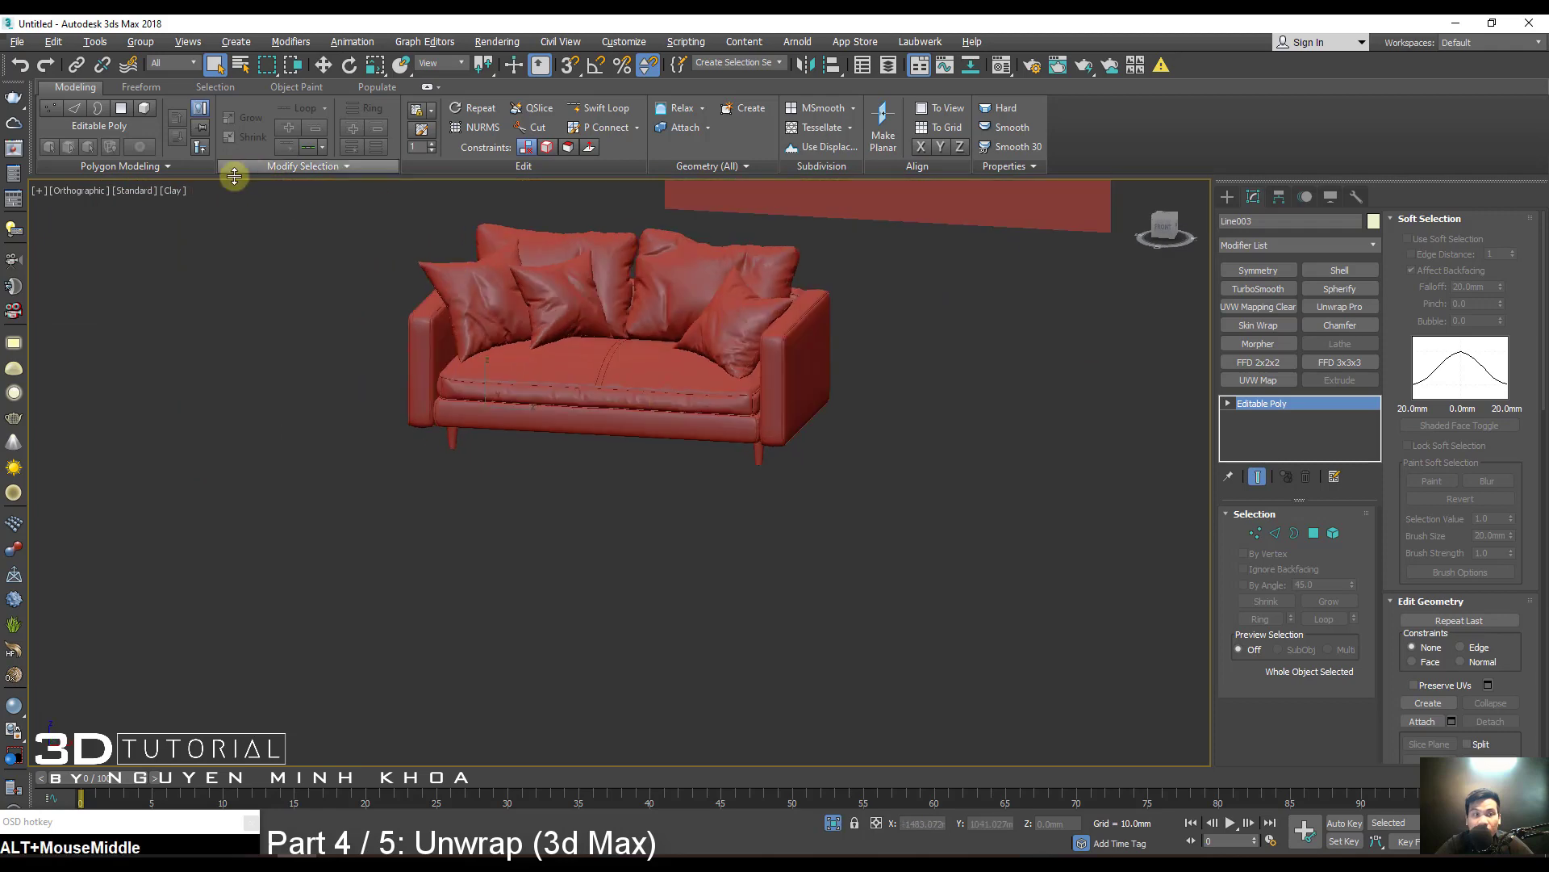
left_click(172, 191)
left_click(218, 208)
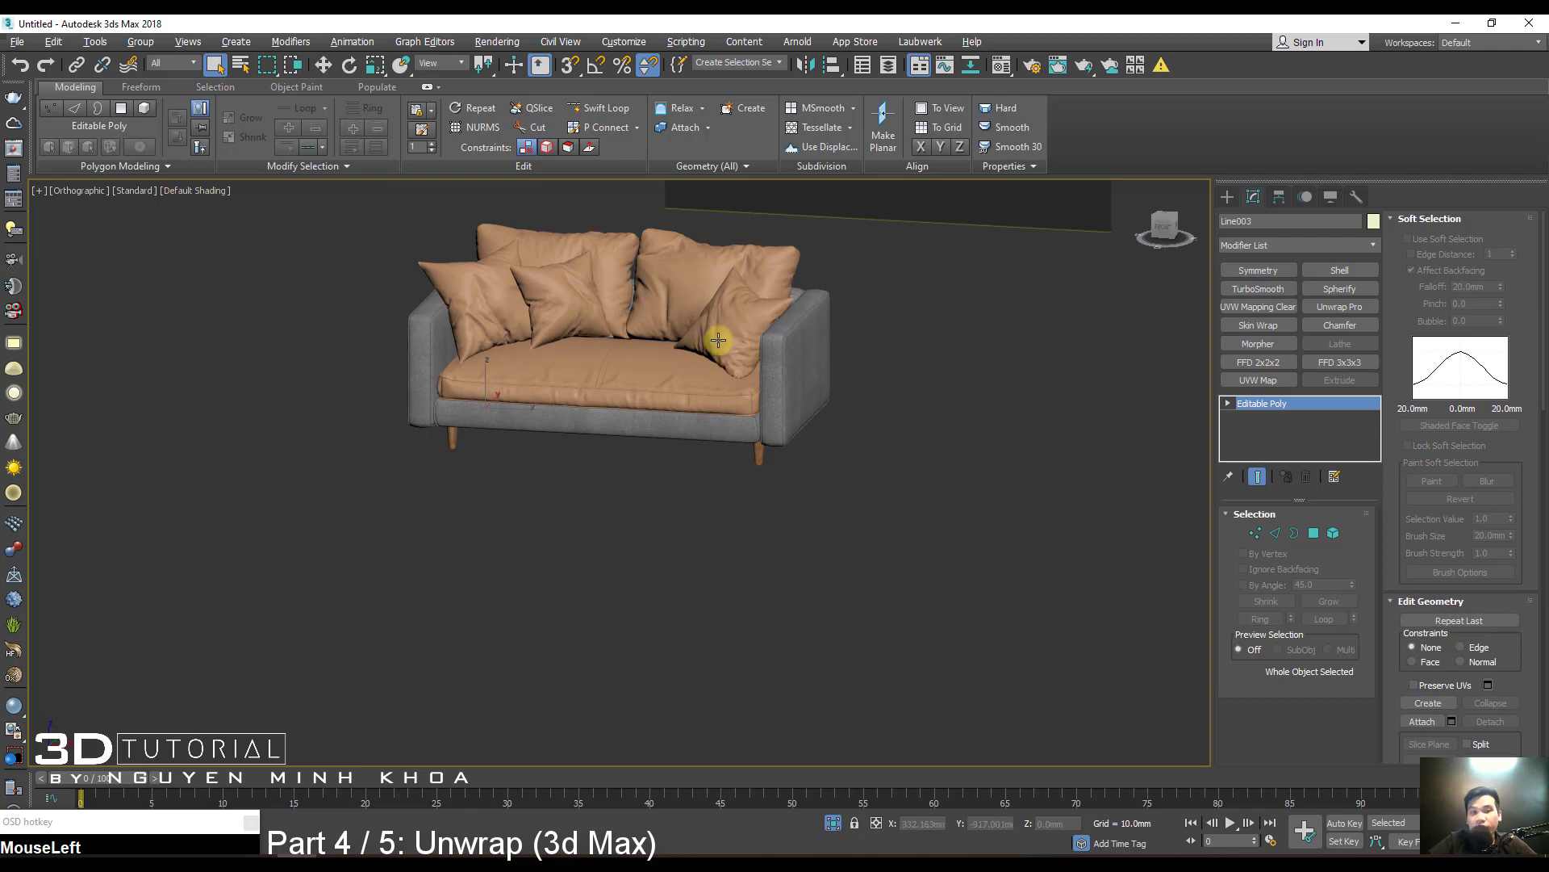
Select the two outer small pillows, add Unwrap Pro and inspect their existing UV shells in the UV editor.
left_click(718, 340)
middle_click_drag(717, 337, 710, 346, "alt")
scroll(728, 332, "up", 3)
key("F4")
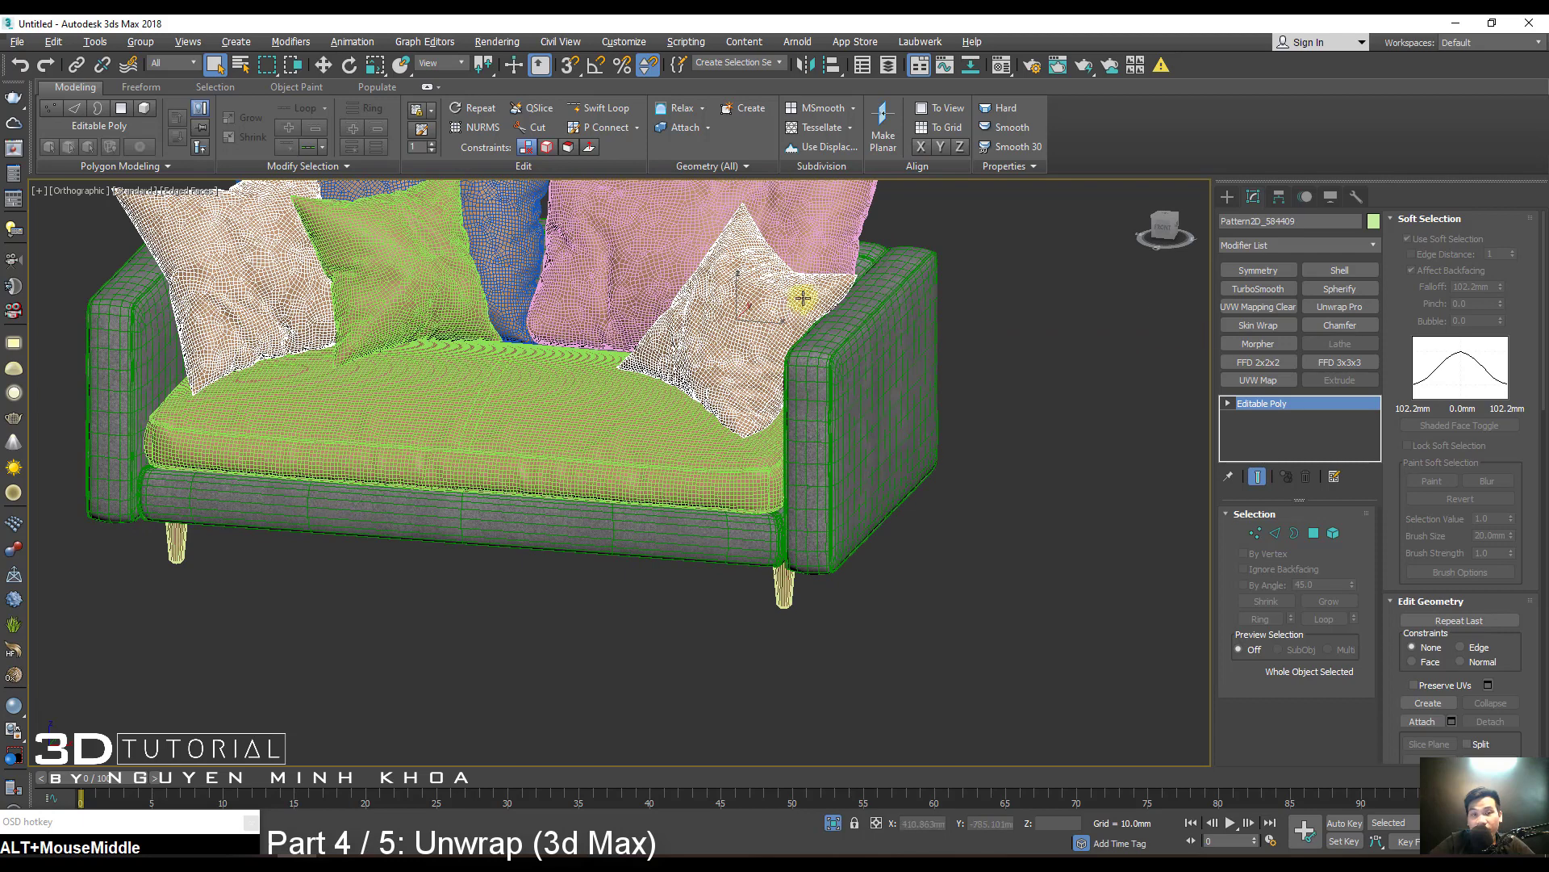
left_click(1330, 308)
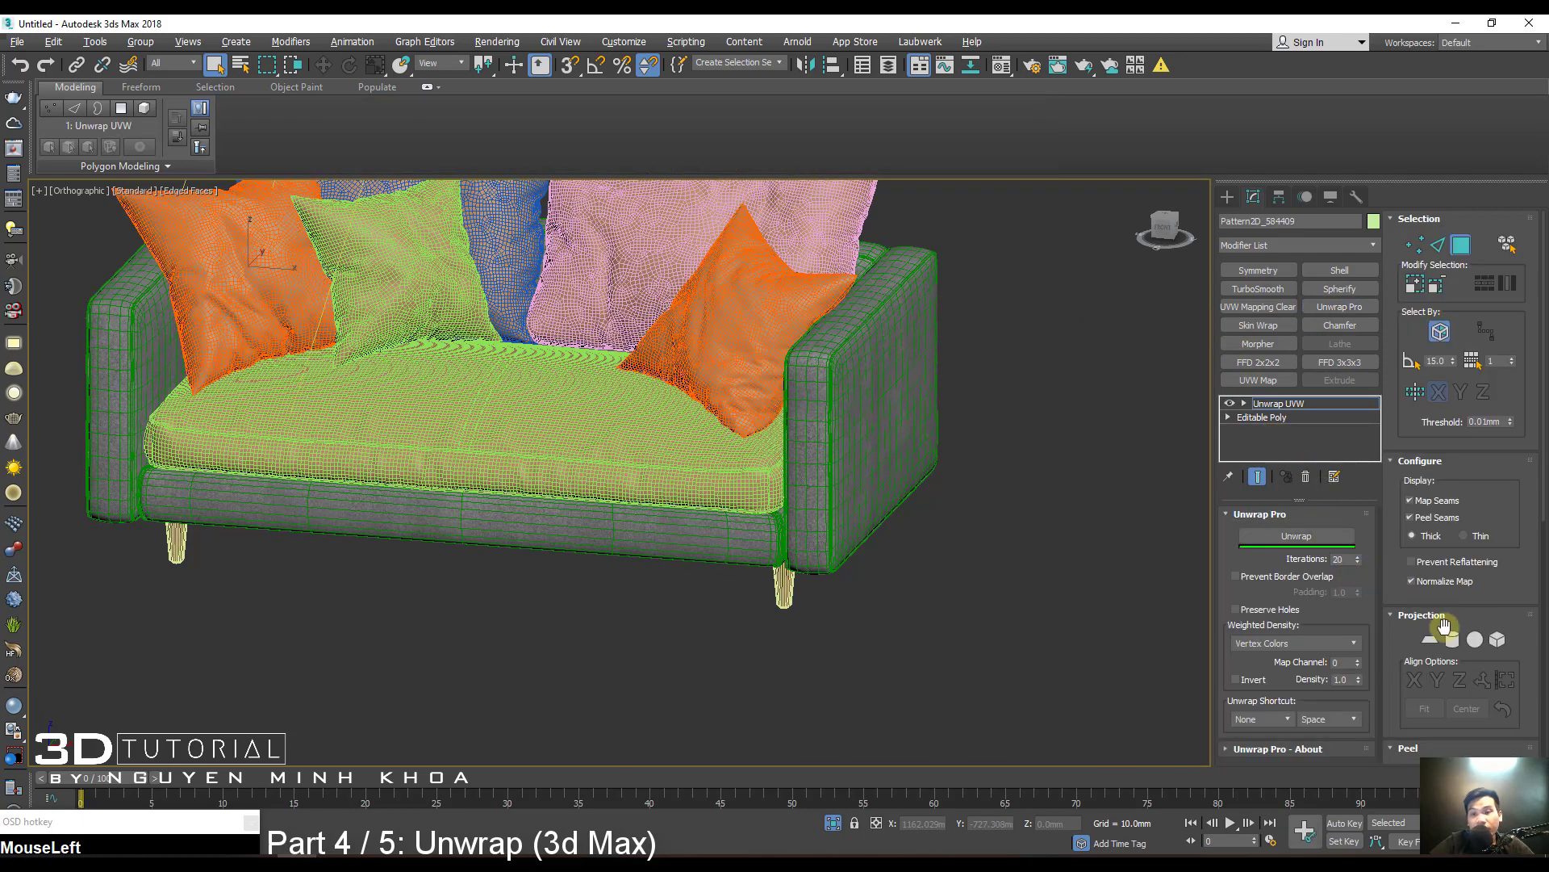
left_click_drag(1404, 639, 1404, 612)
scroll(1456, 684, "down", 3)
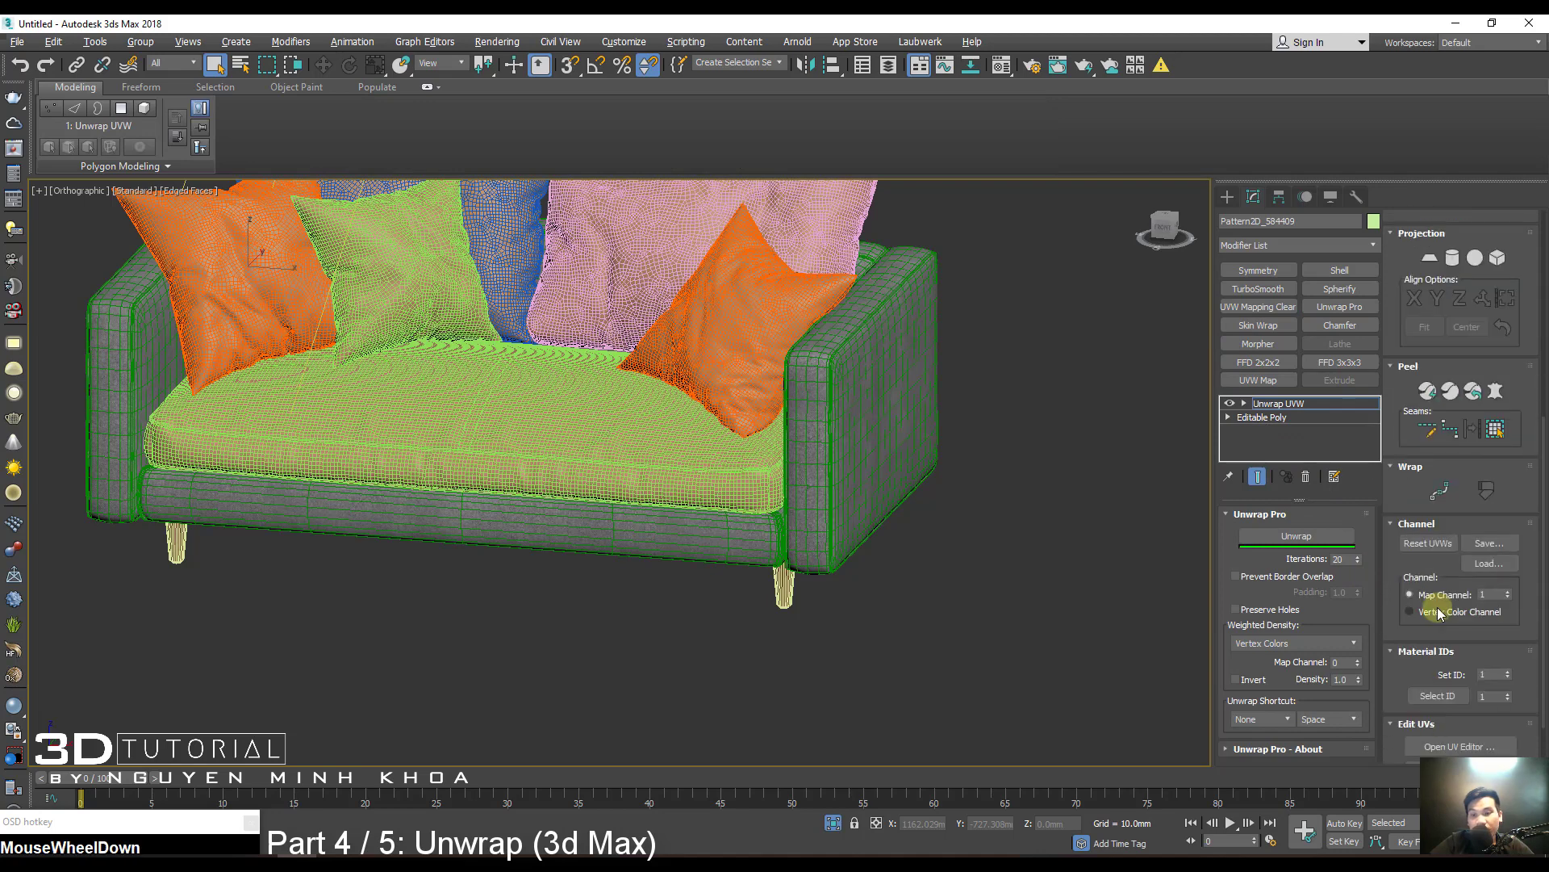
left_click(1460, 679)
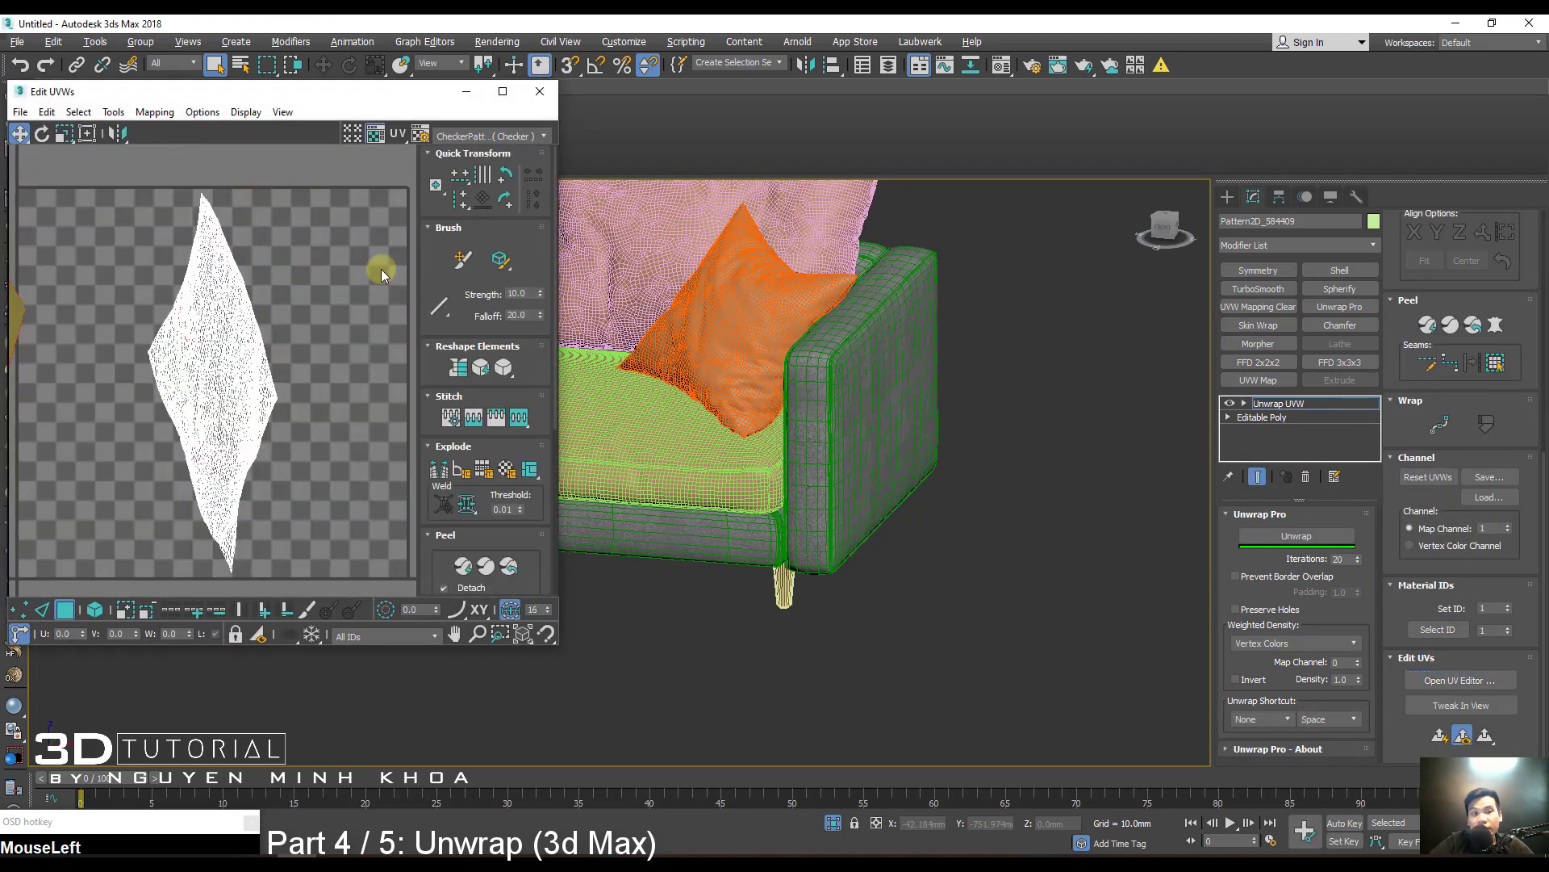
scroll(292, 292, "down", 3)
middle_click_drag(59, 279, 99, 269)
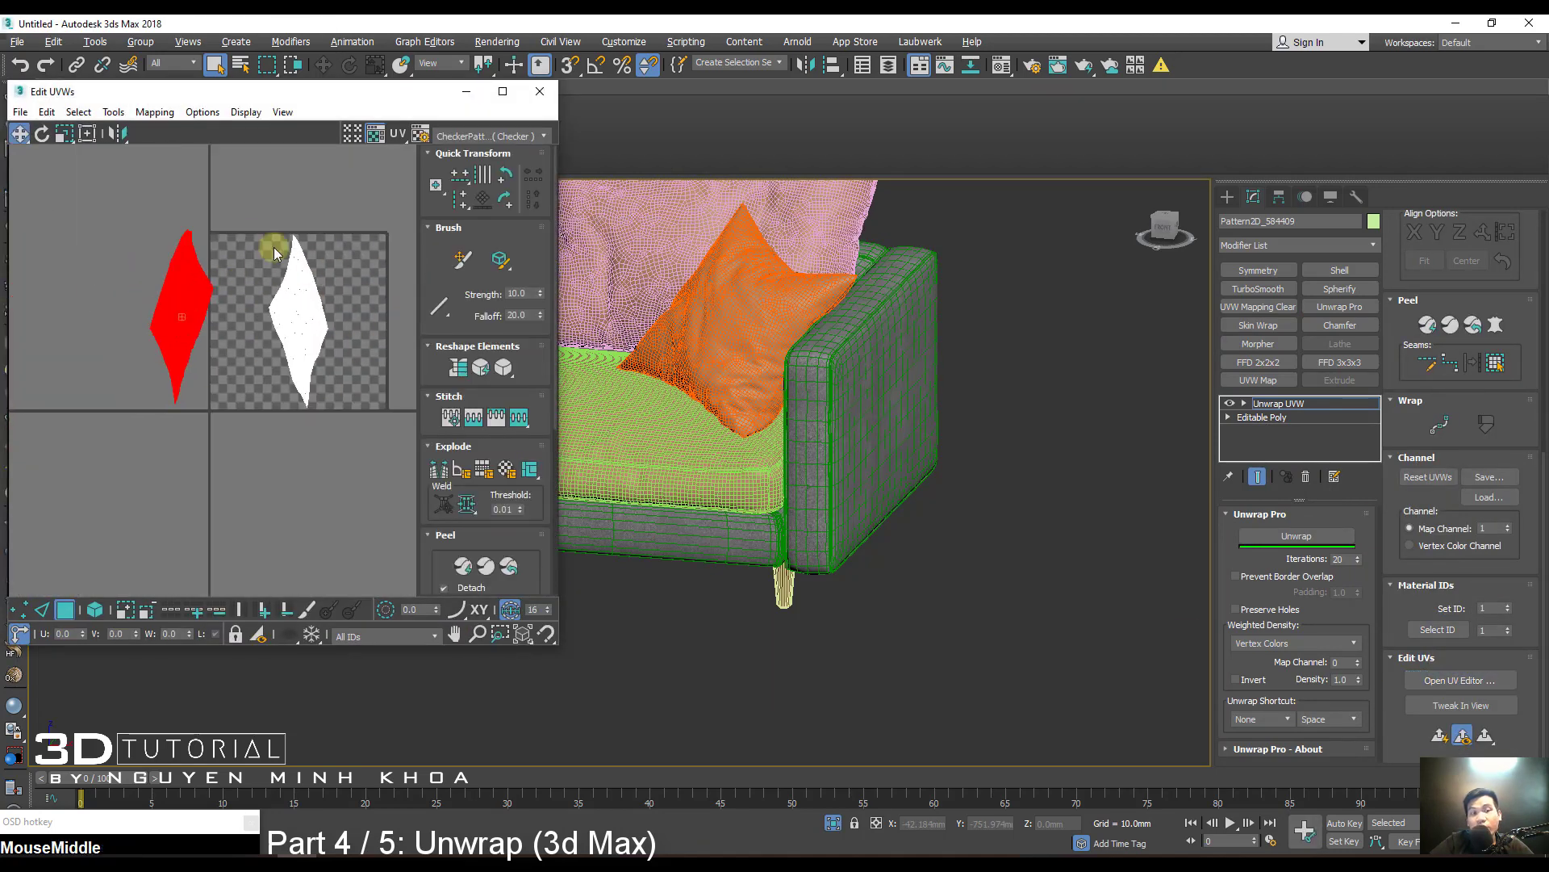
left_click(540, 91)
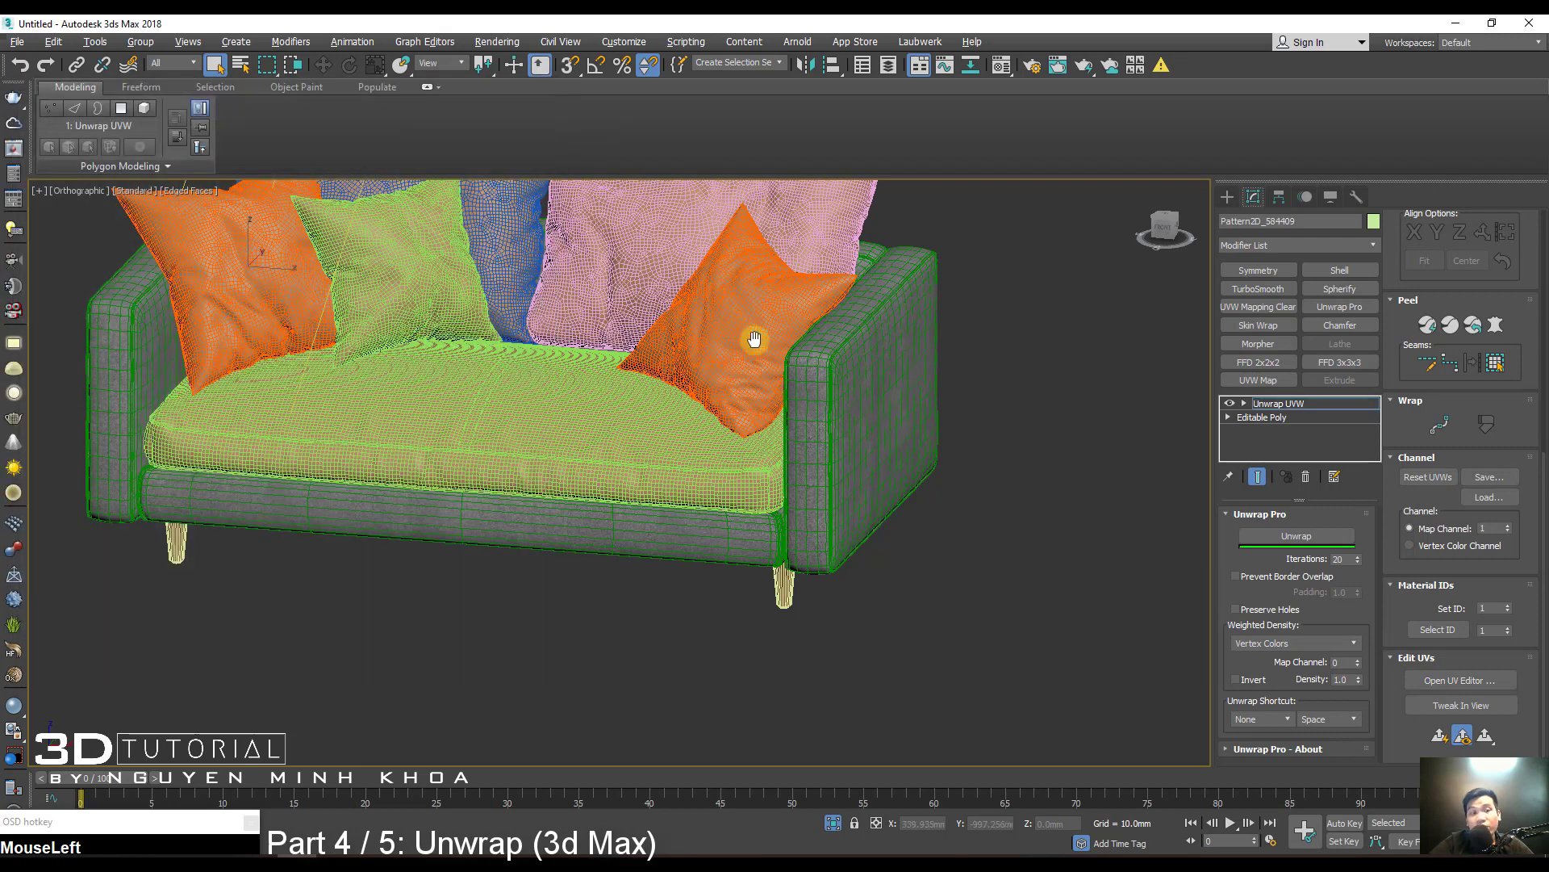
Collapse the outer small pillows to an Editable Poly and attach the third small pillow beside them.
middle_click_drag(754, 339, 784, 326)
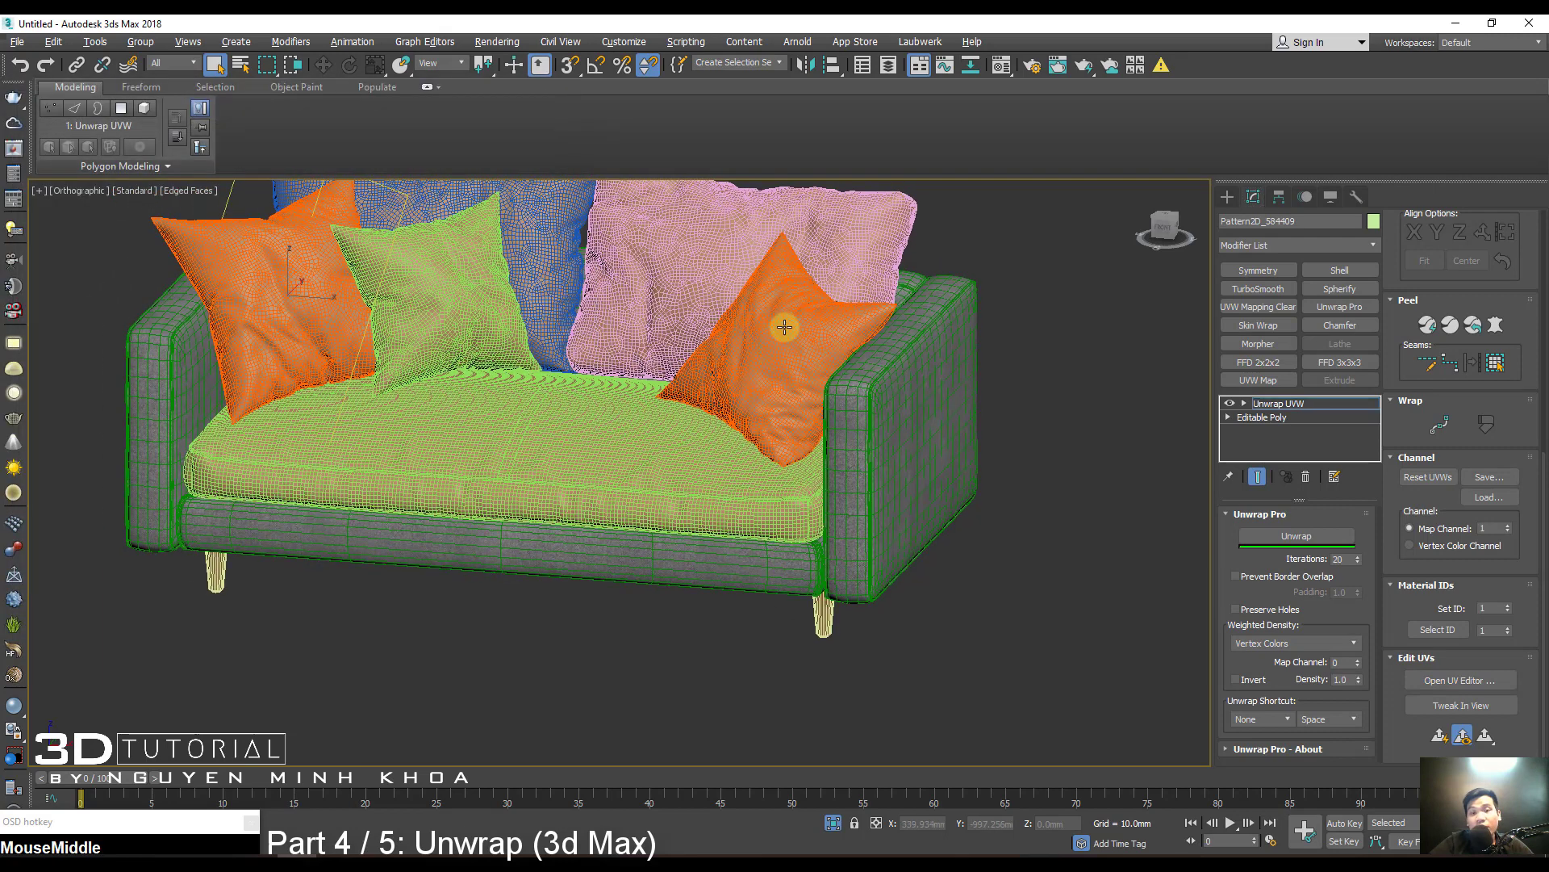
key("ctrl+shift+q")
right_click(740, 311)
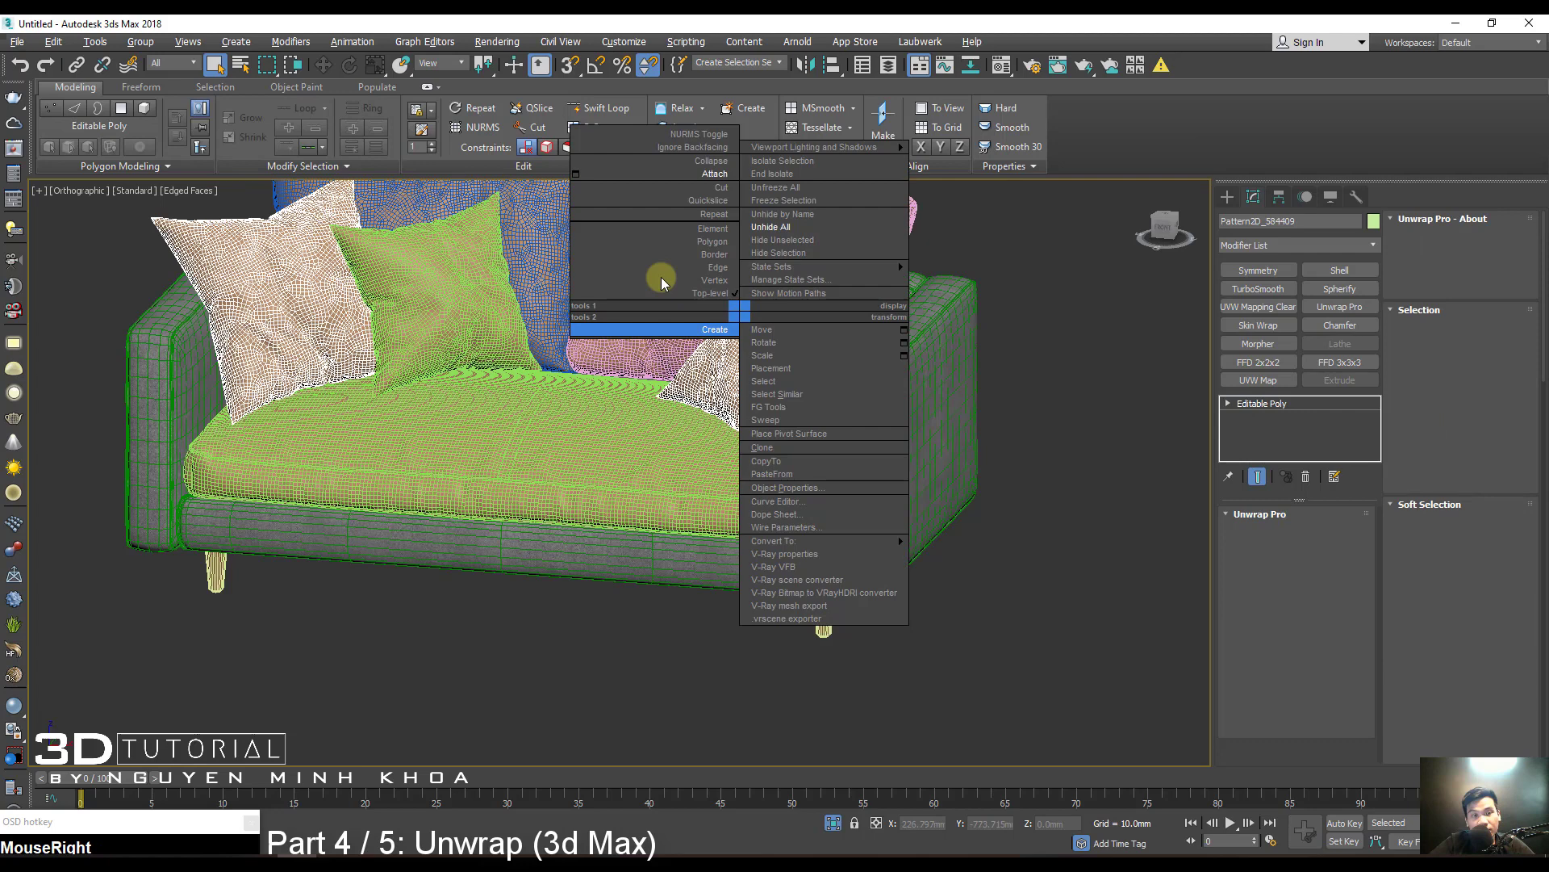
left_click(702, 174)
left_click(428, 303)
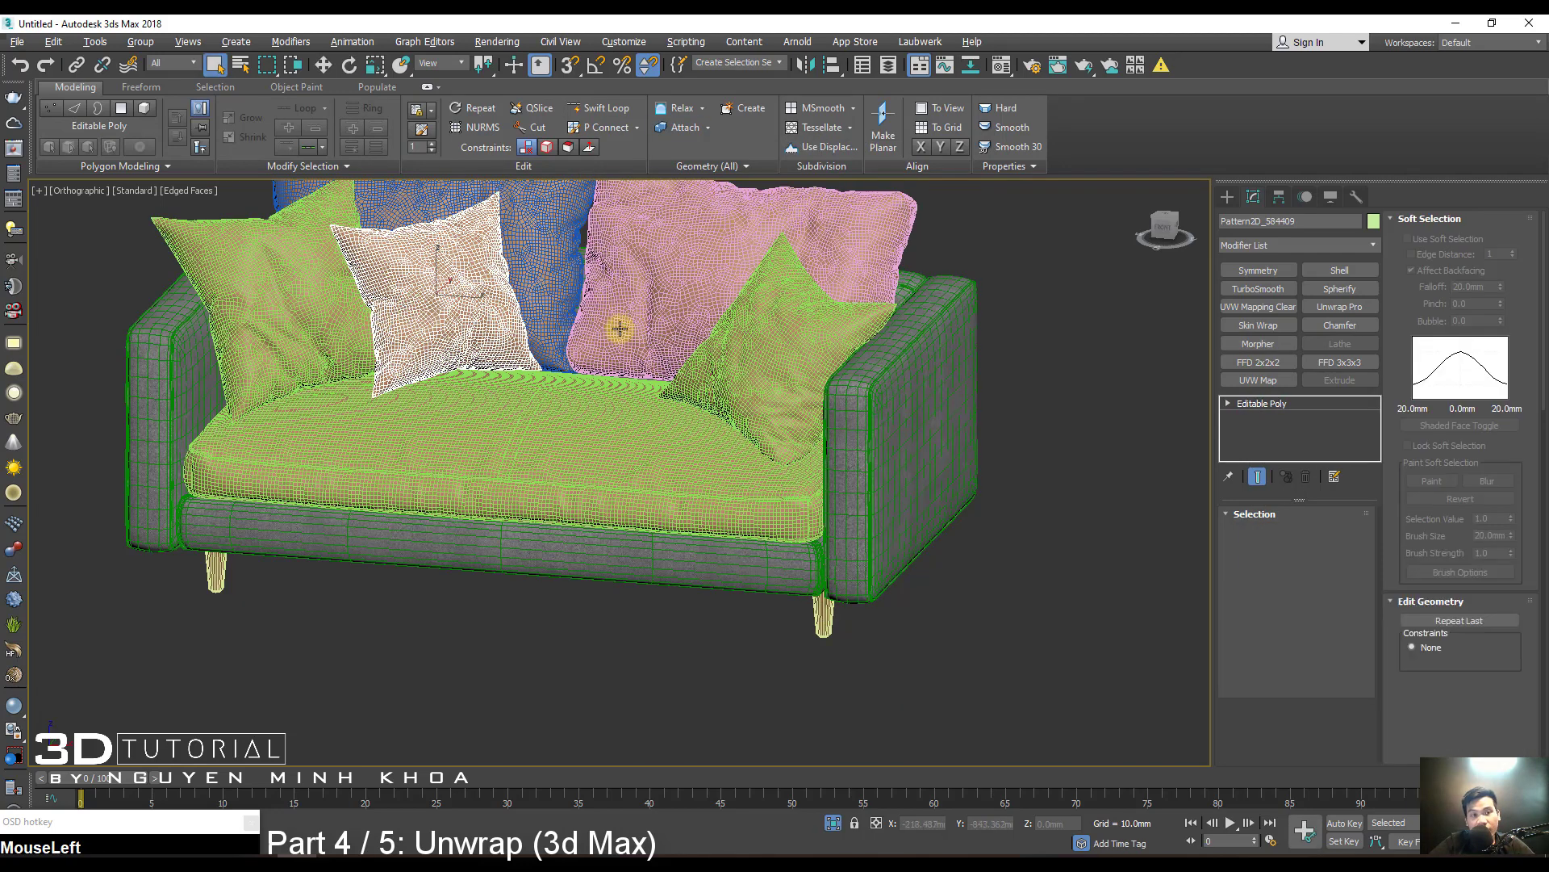
left_click(806, 350)
right_click(756, 331)
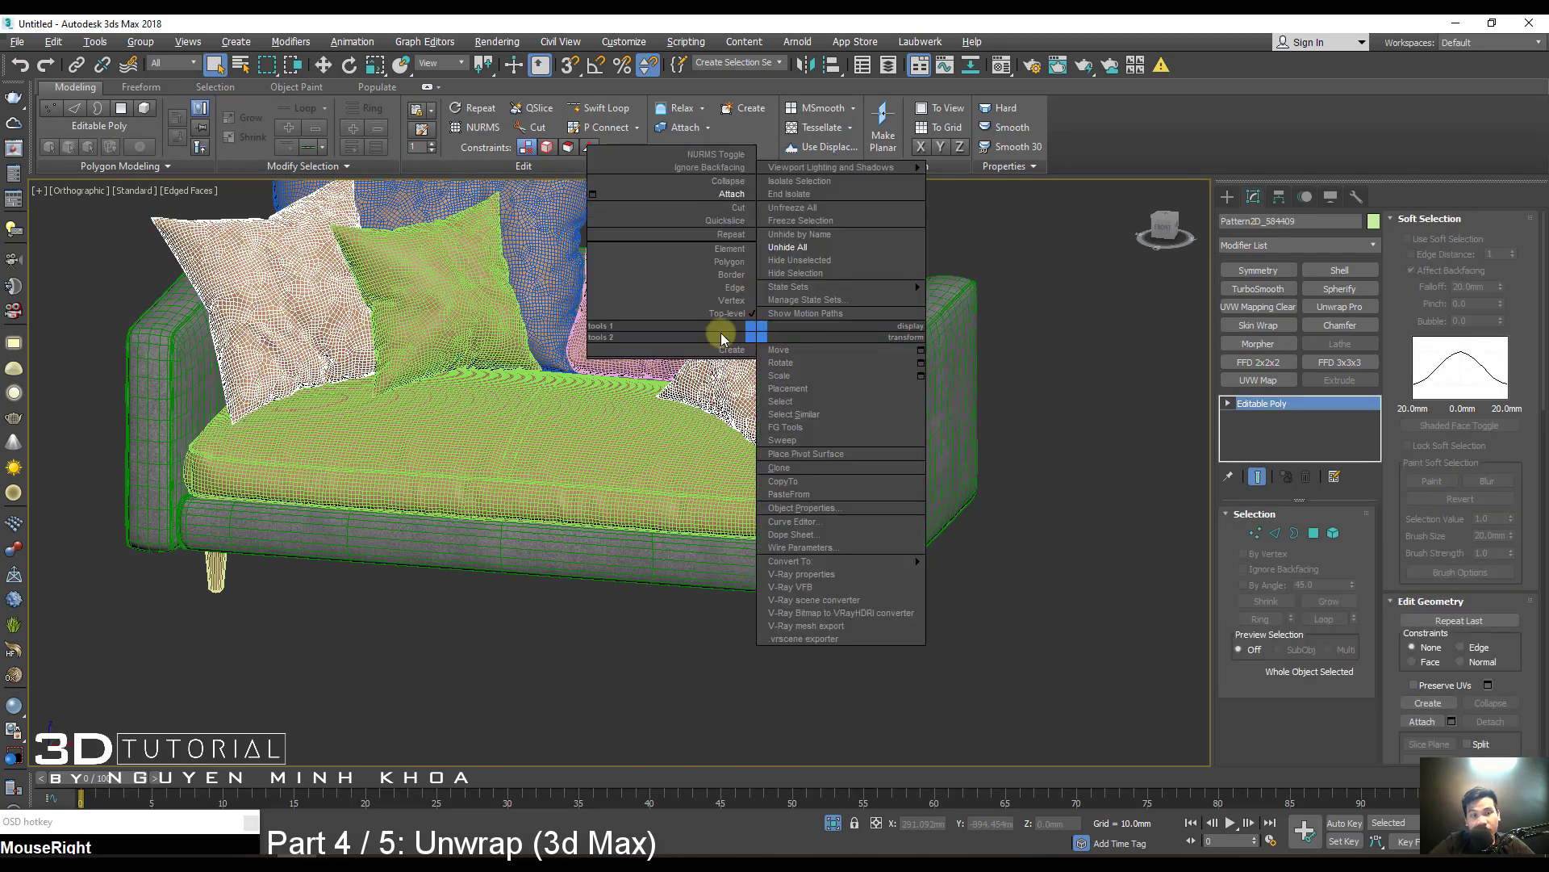
left_click(682, 190)
left_click(422, 303)
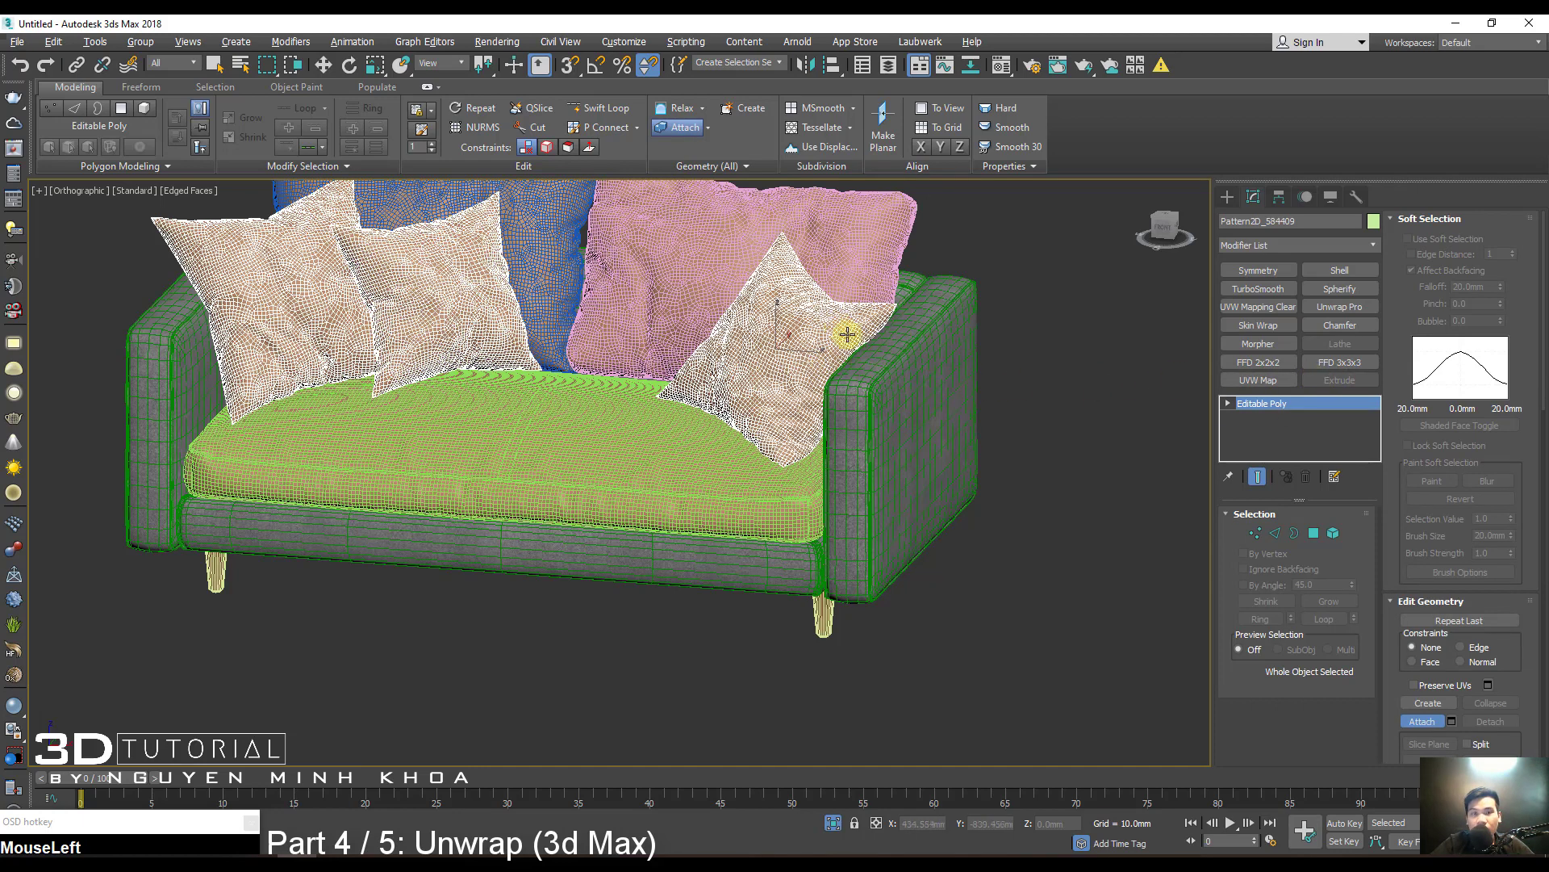
Check the selected seam edges around the small pillows' corners at edge level in wireframe display.
middle_click_drag(848, 334, 831, 356, "alt")
scroll(875, 356, "up", 6)
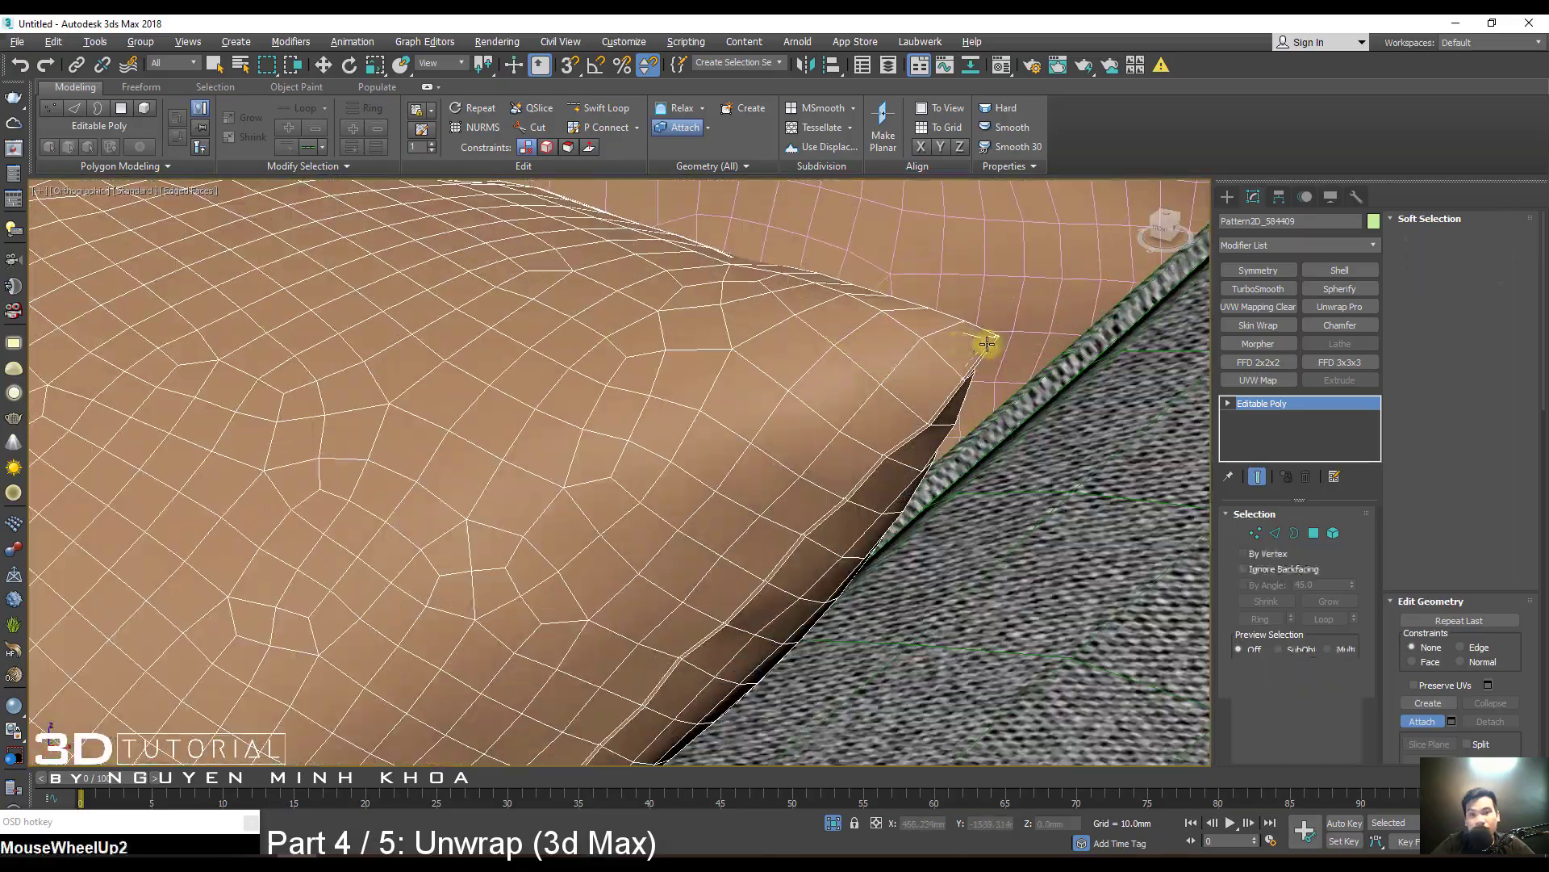
key("2")
key("F3")
scroll(988, 339, "down", 1)
scroll(992, 335, "up", 1)
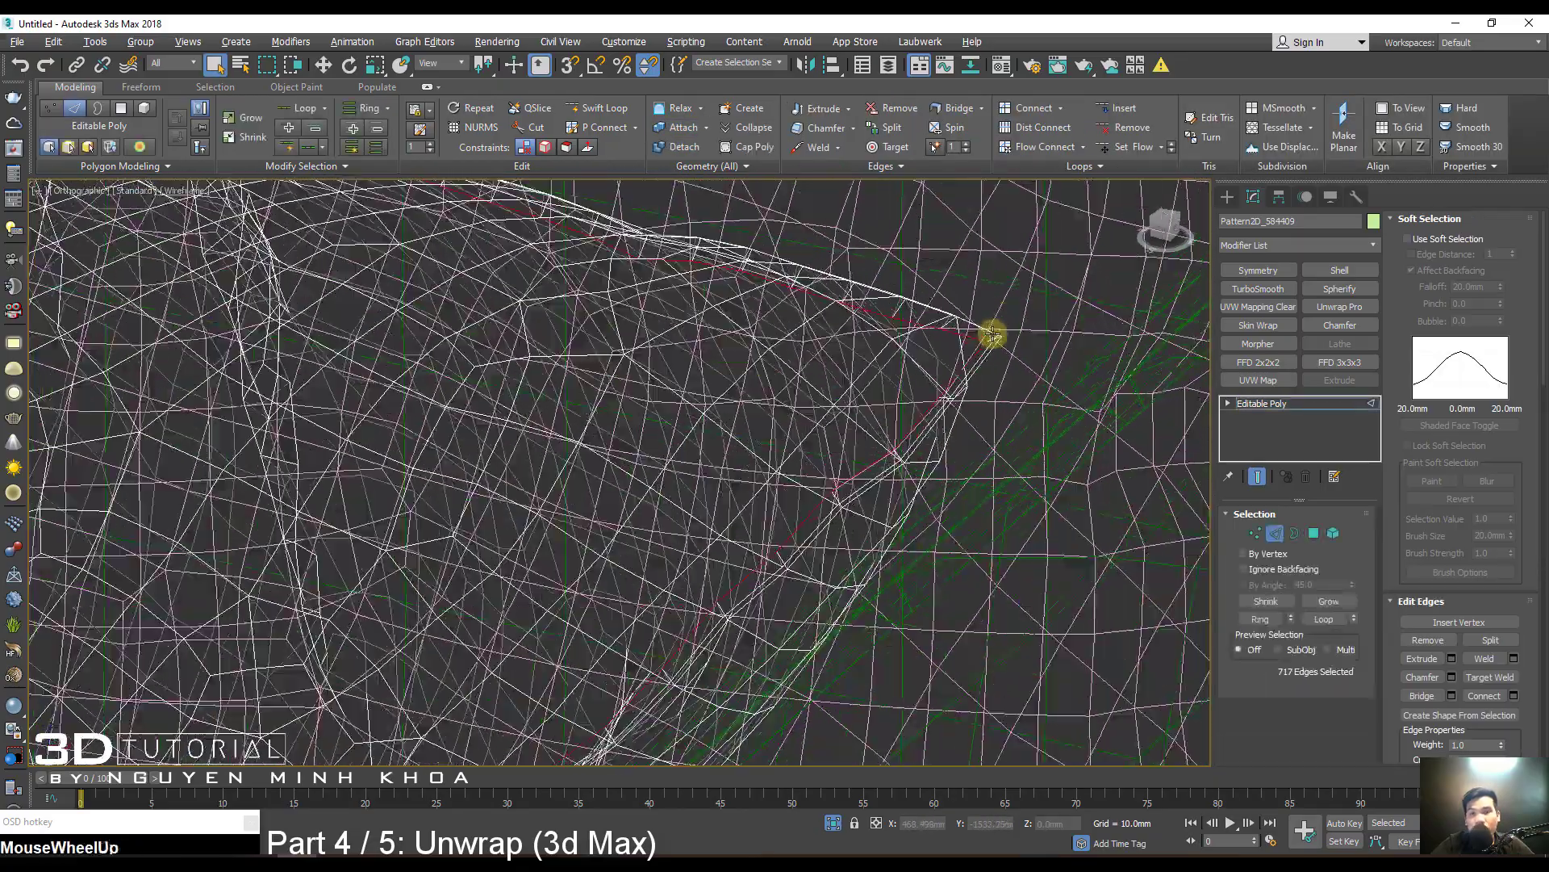
scroll(971, 343, "down", 2)
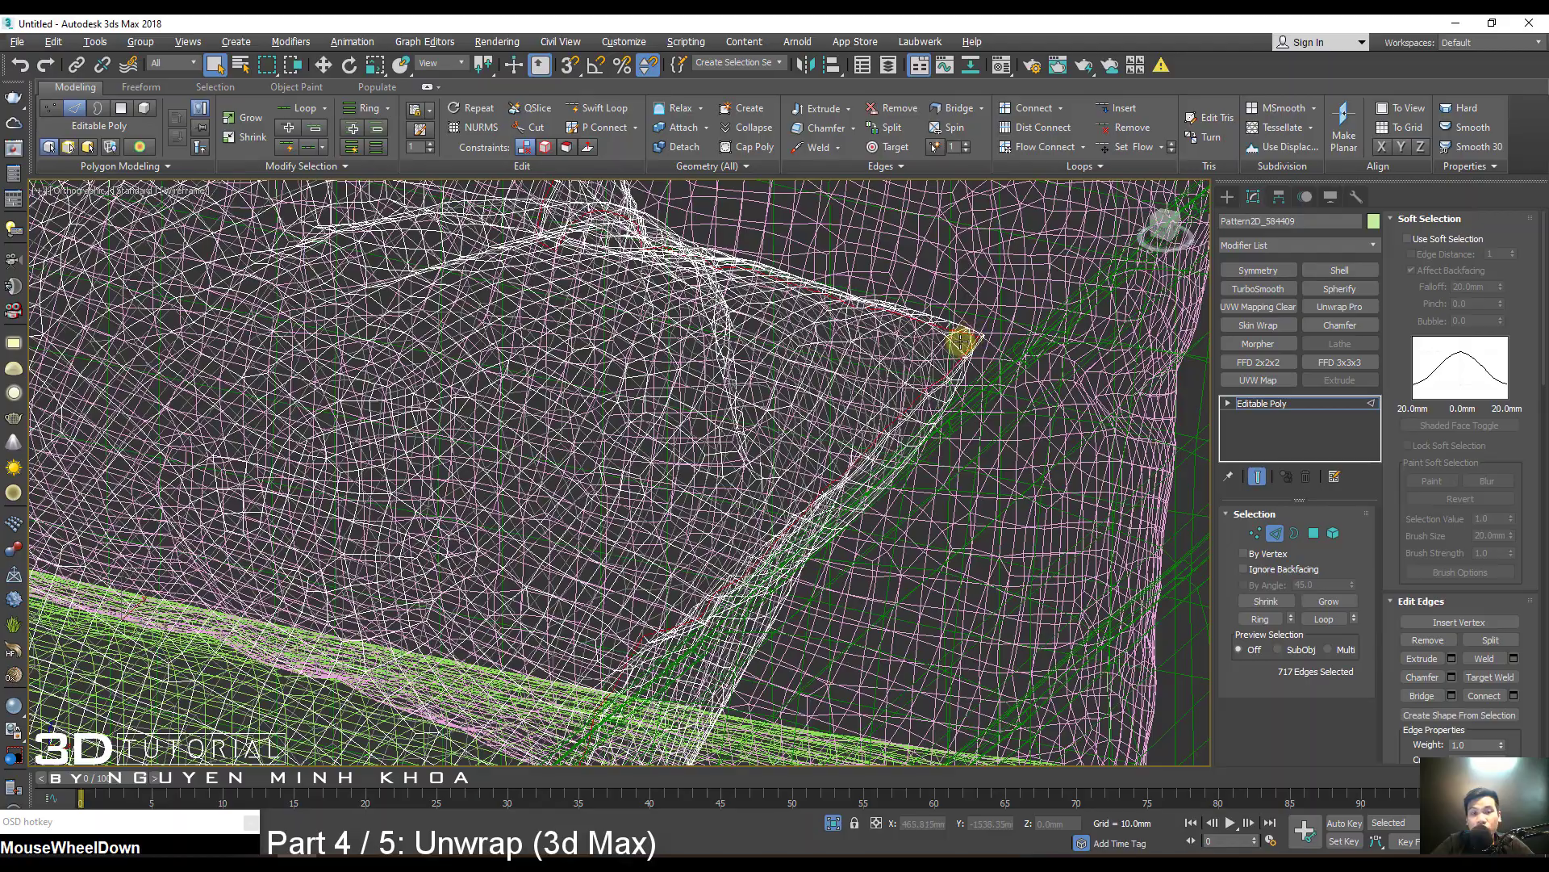
scroll(960, 343, "down", 2)
middle_click_drag(344, 331, 729, 460)
scroll(378, 271, "up", 3)
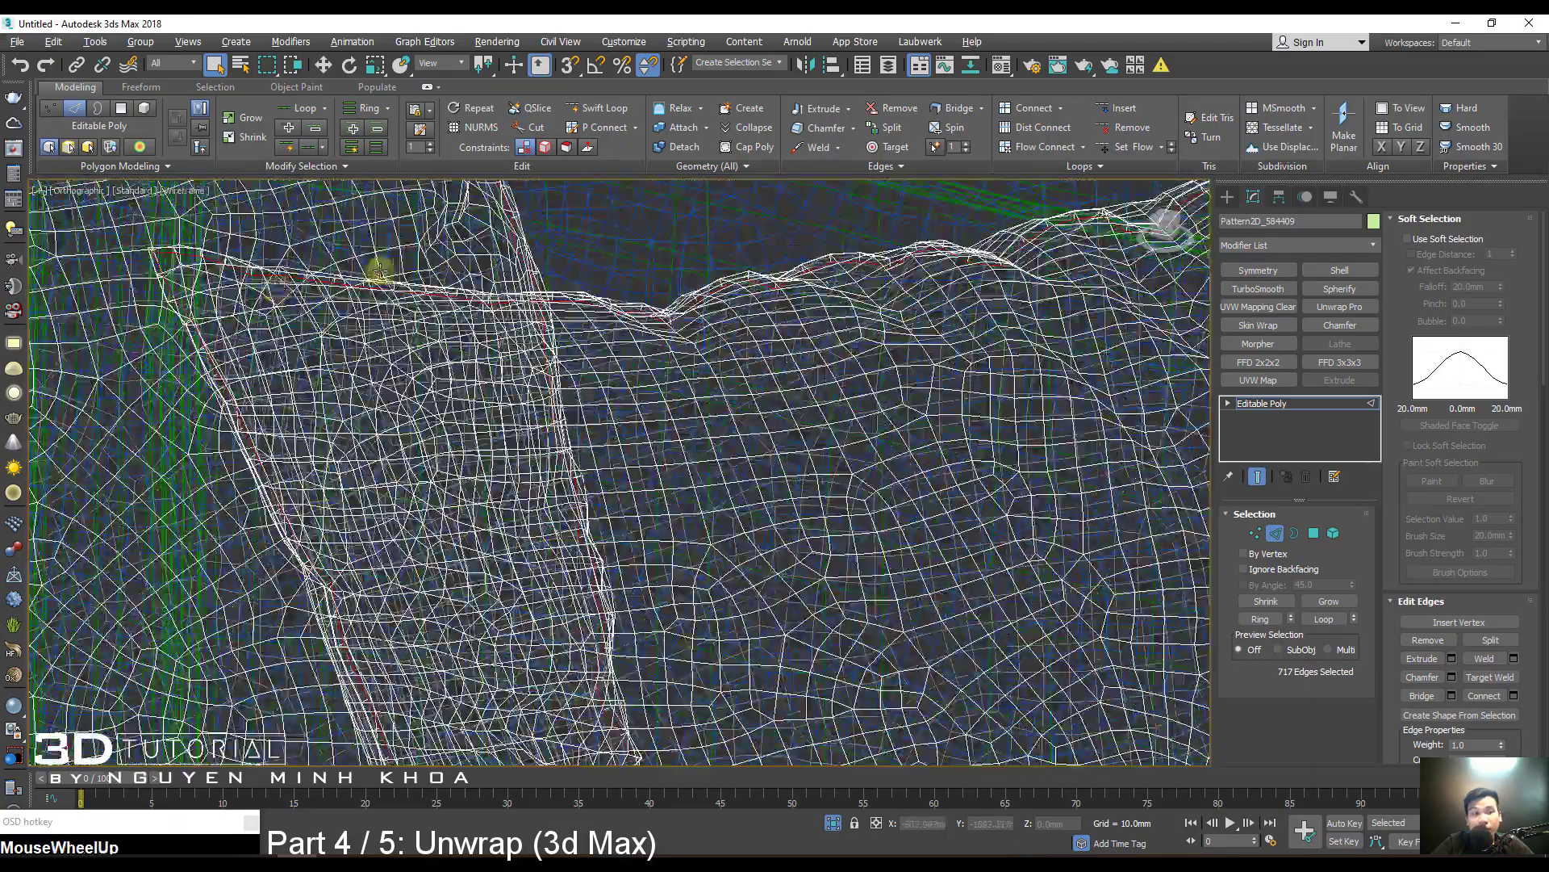
Split the selected seam edges of the three small pillows and leave edge editing.
middle_click_drag(378, 270, 391, 371)
right_click(360, 252)
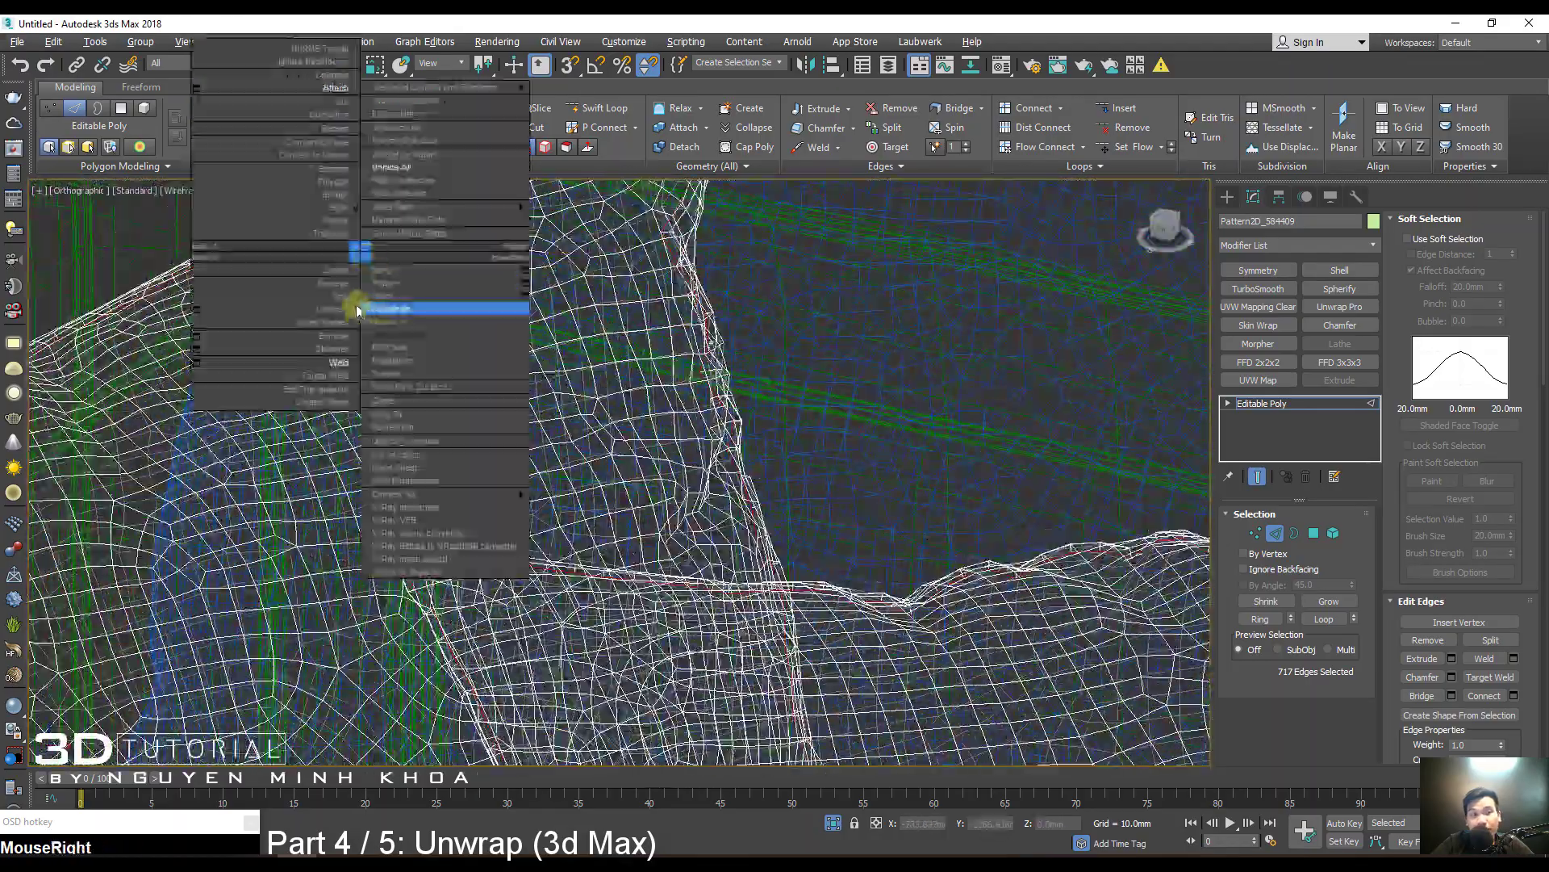
left_click(348, 297)
key("F3")
middle_click_drag(732, 482, 595, 329)
scroll(595, 327, "down", 5)
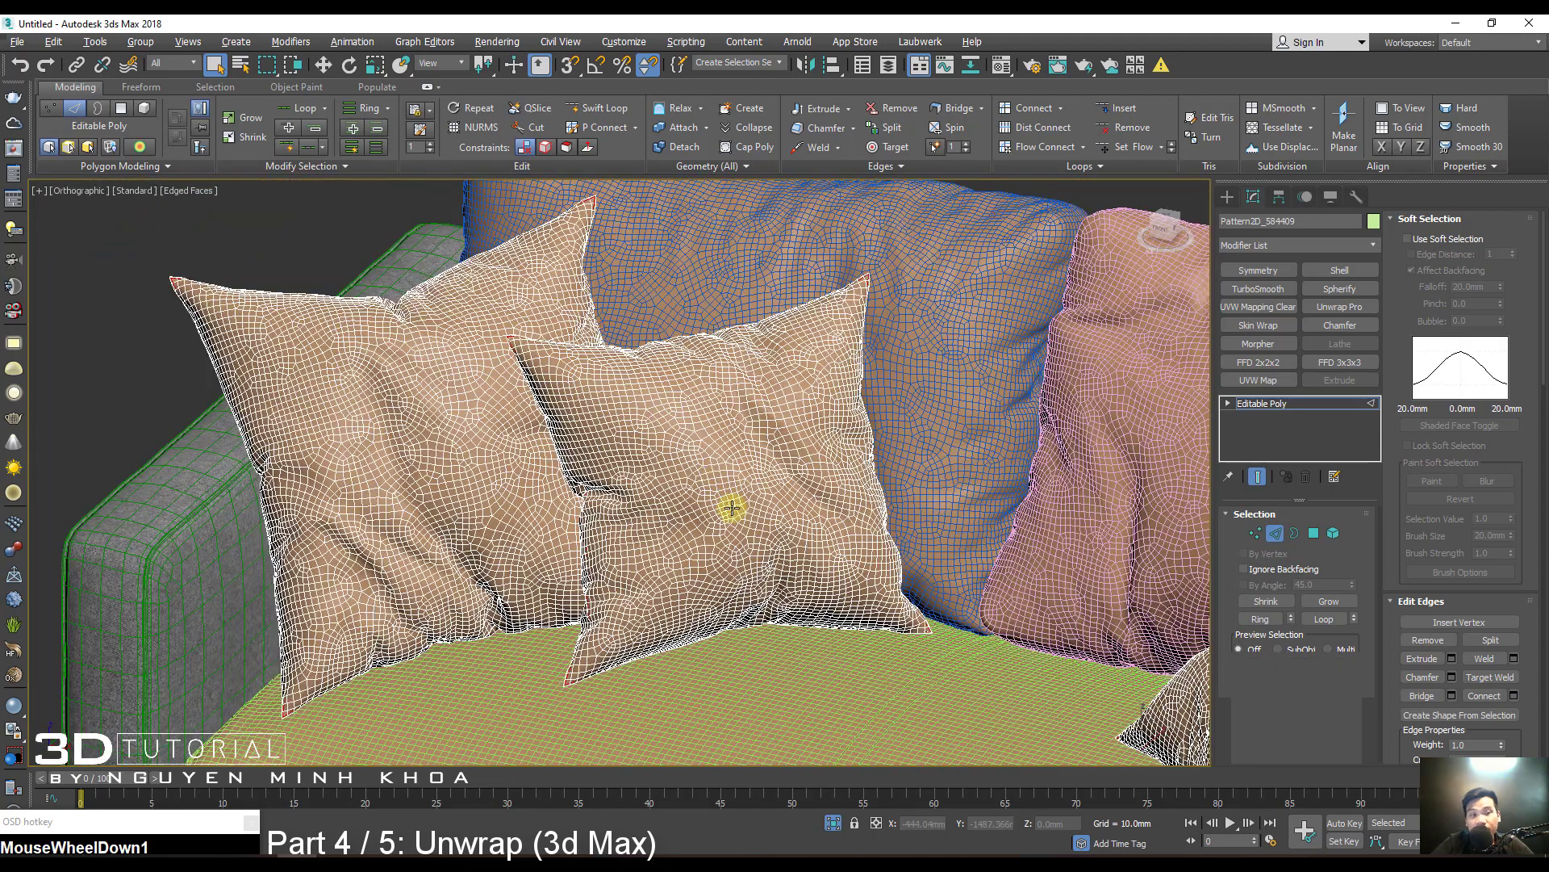
key("1")
Assign the dark grey fabric material to the small pillows and examine how its texture maps on them.
key("m")
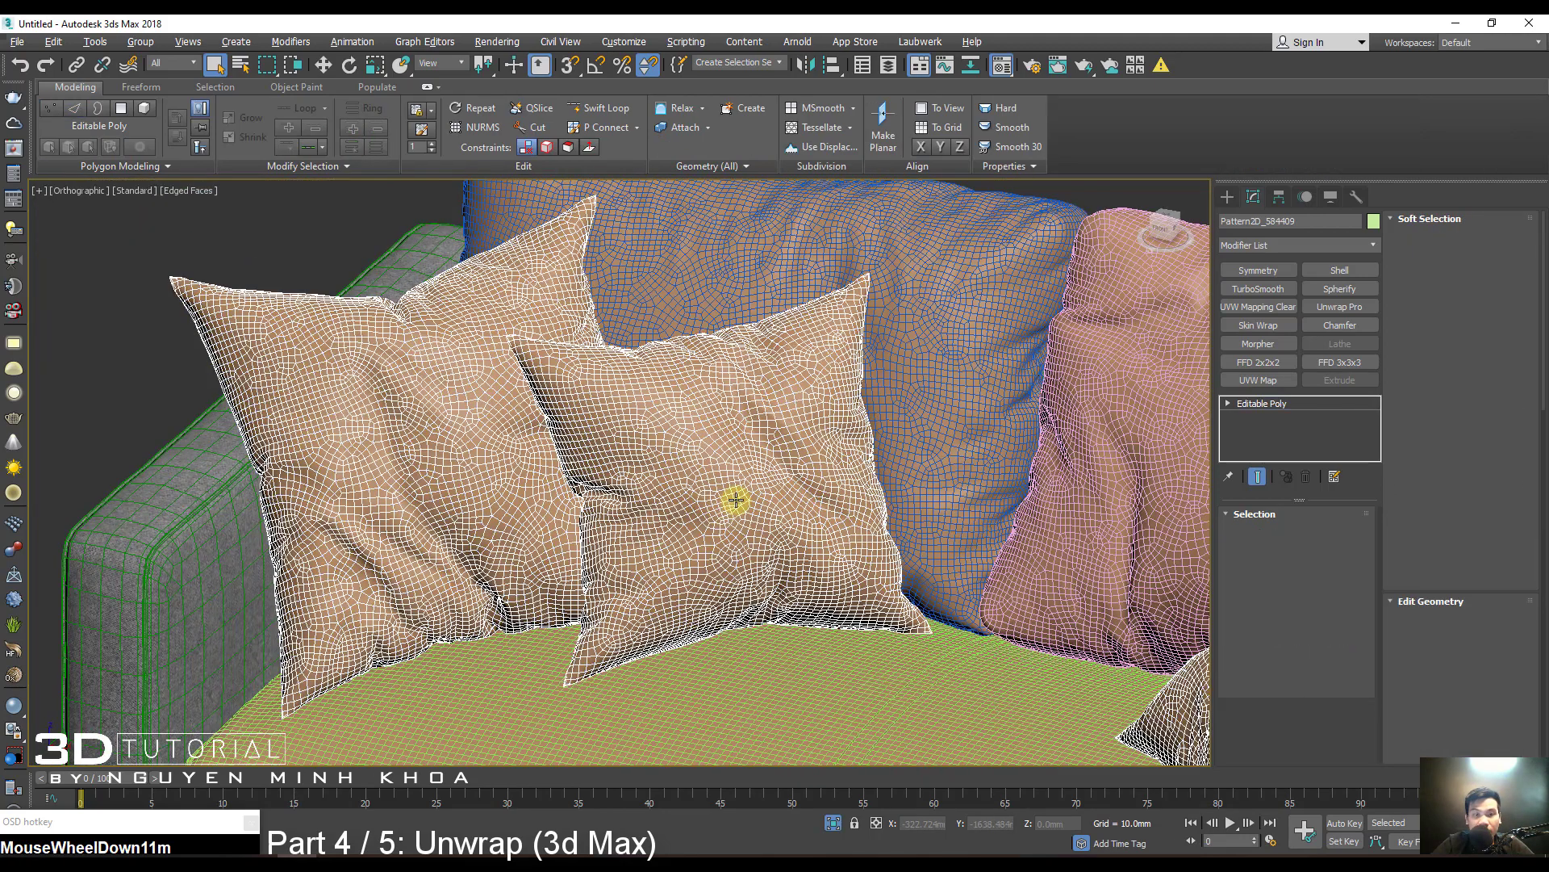
left_click_drag(1228, 144, 762, 417)
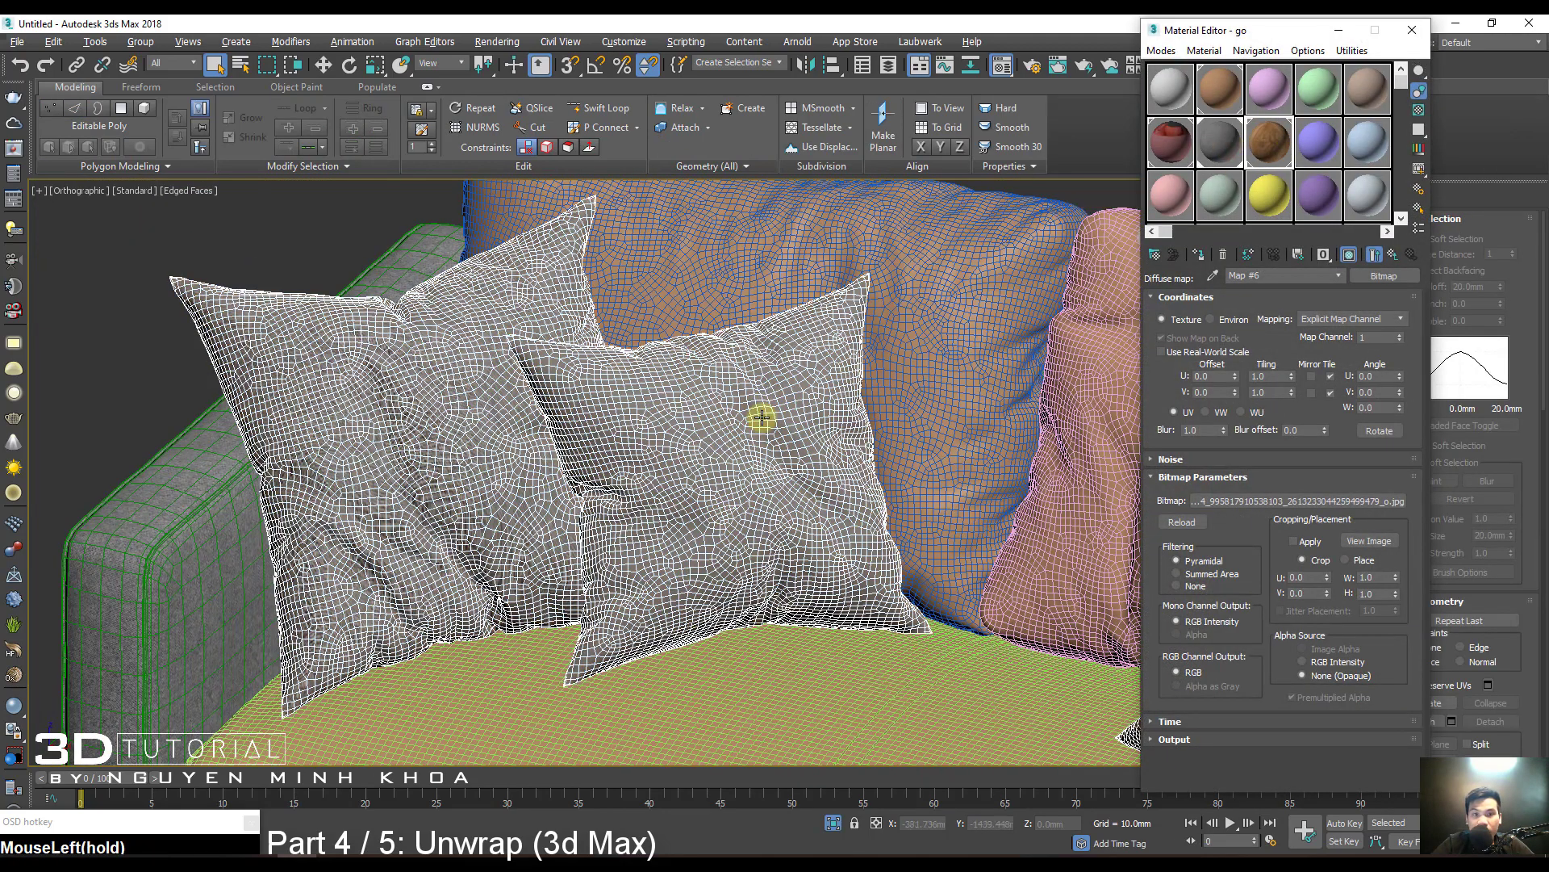
scroll(761, 417, "up", 6)
key("F3")
key("F3")
key("F4")
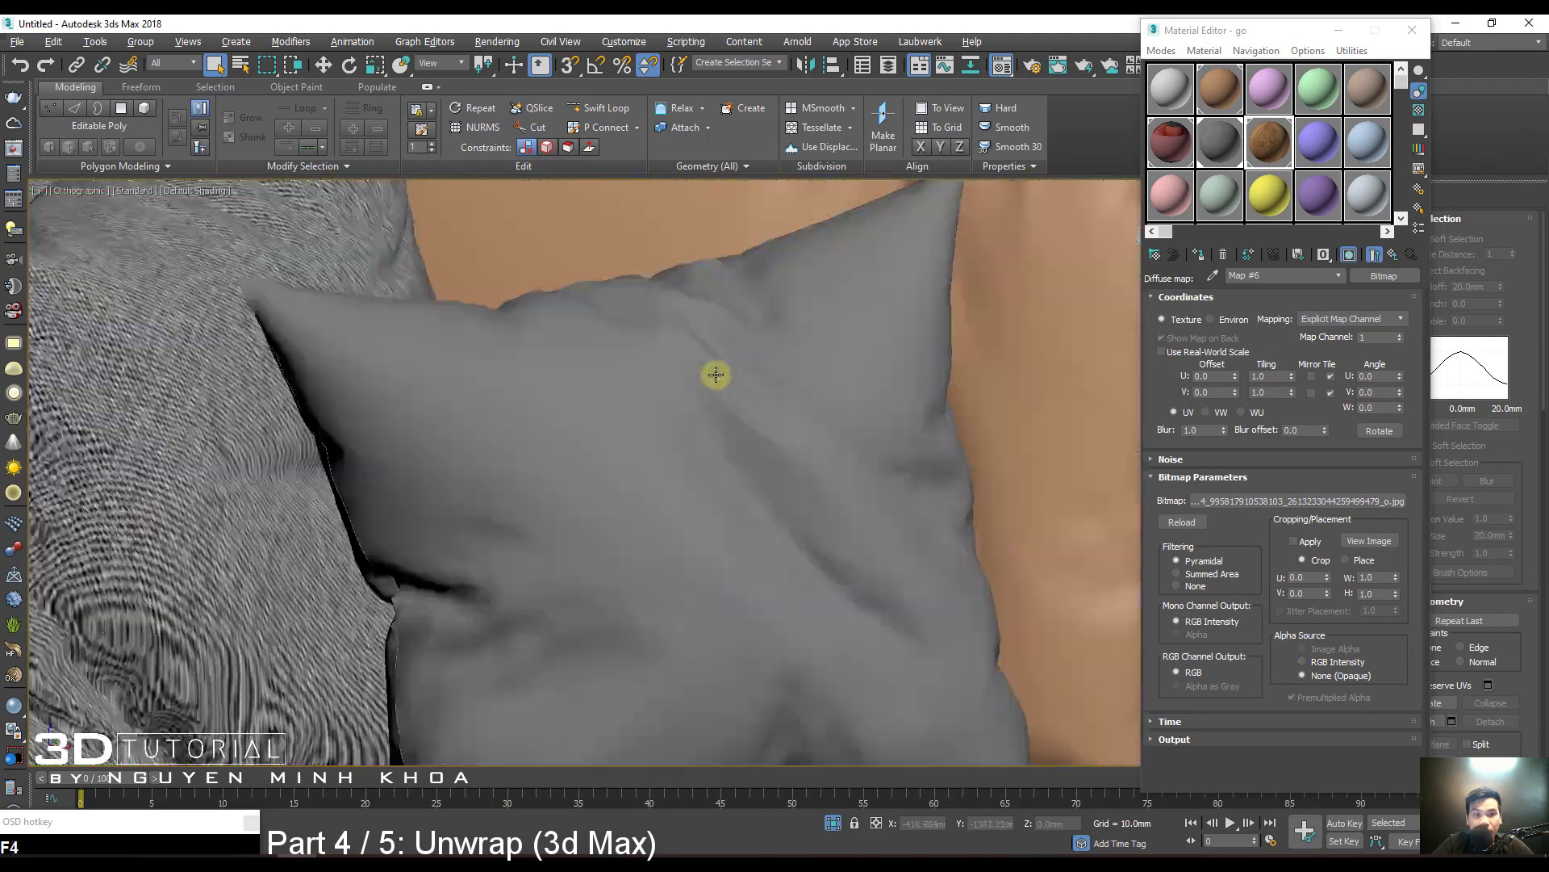
scroll(710, 373, "down", 5)
middle_click_drag(629, 380, 720, 377)
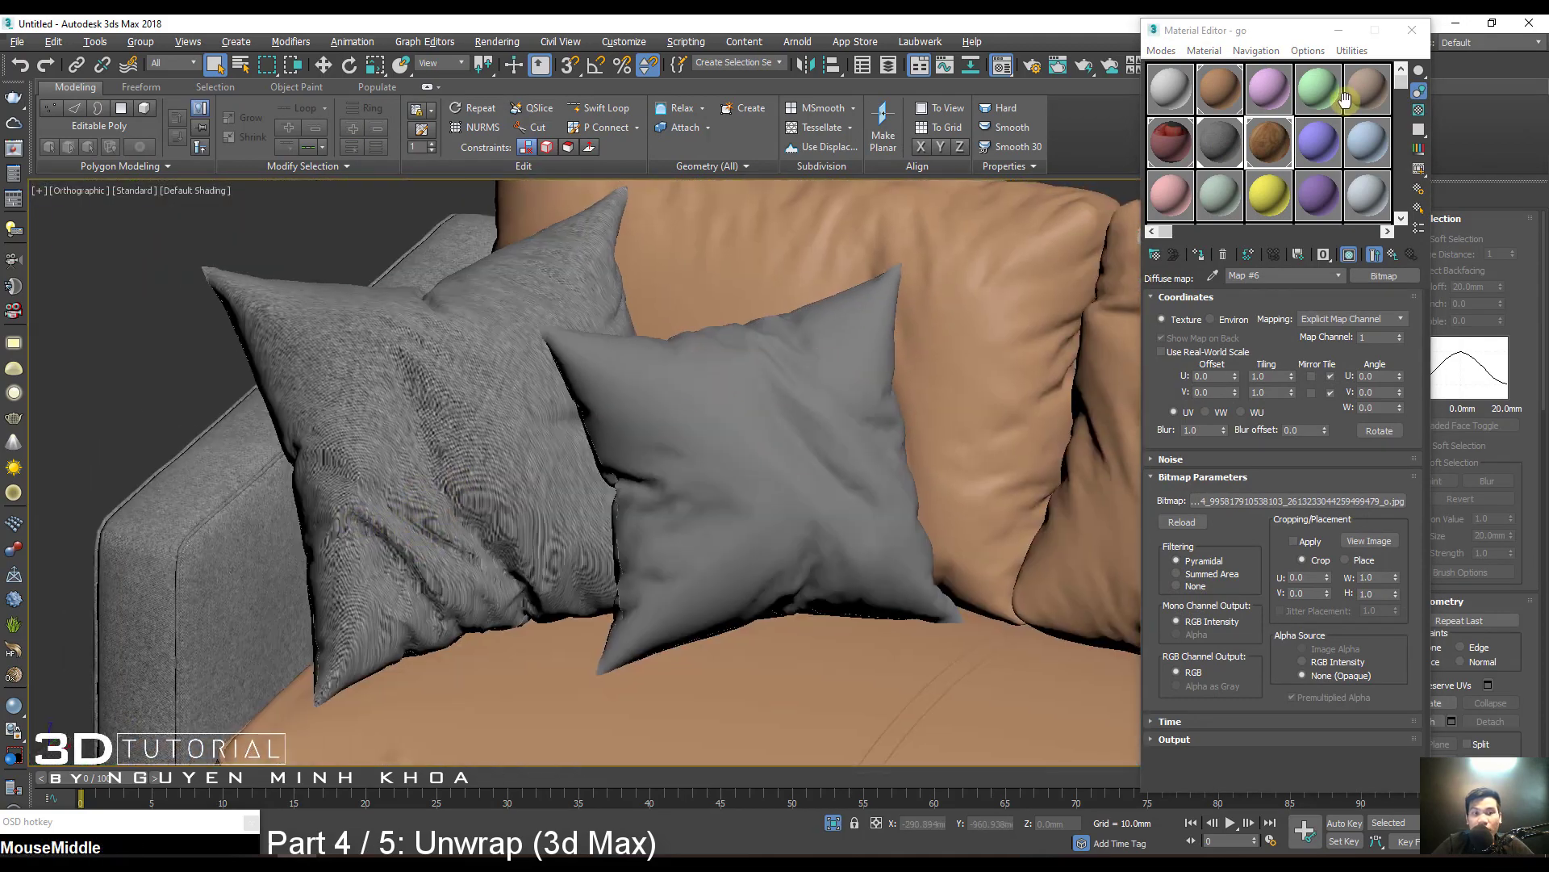
left_click(1411, 30)
Add a UVW Mapping Clear modifier to the small pillows, with an Unwrap Pro modifier above it.
middle_click_drag(713, 547, 946, 356, "alt")
left_click(1249, 309)
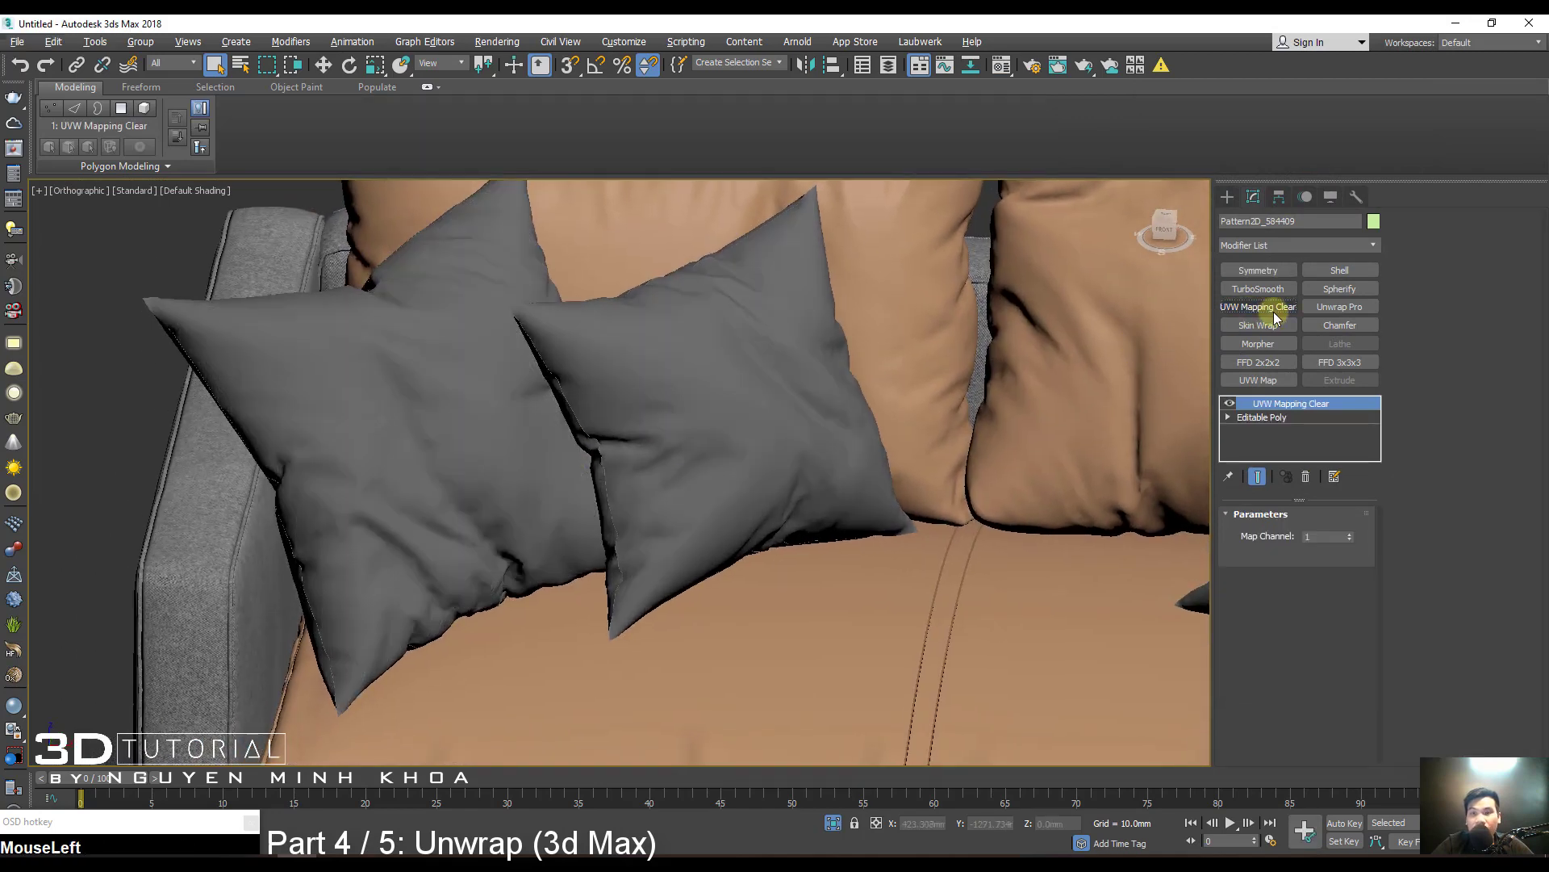
left_click(1336, 310)
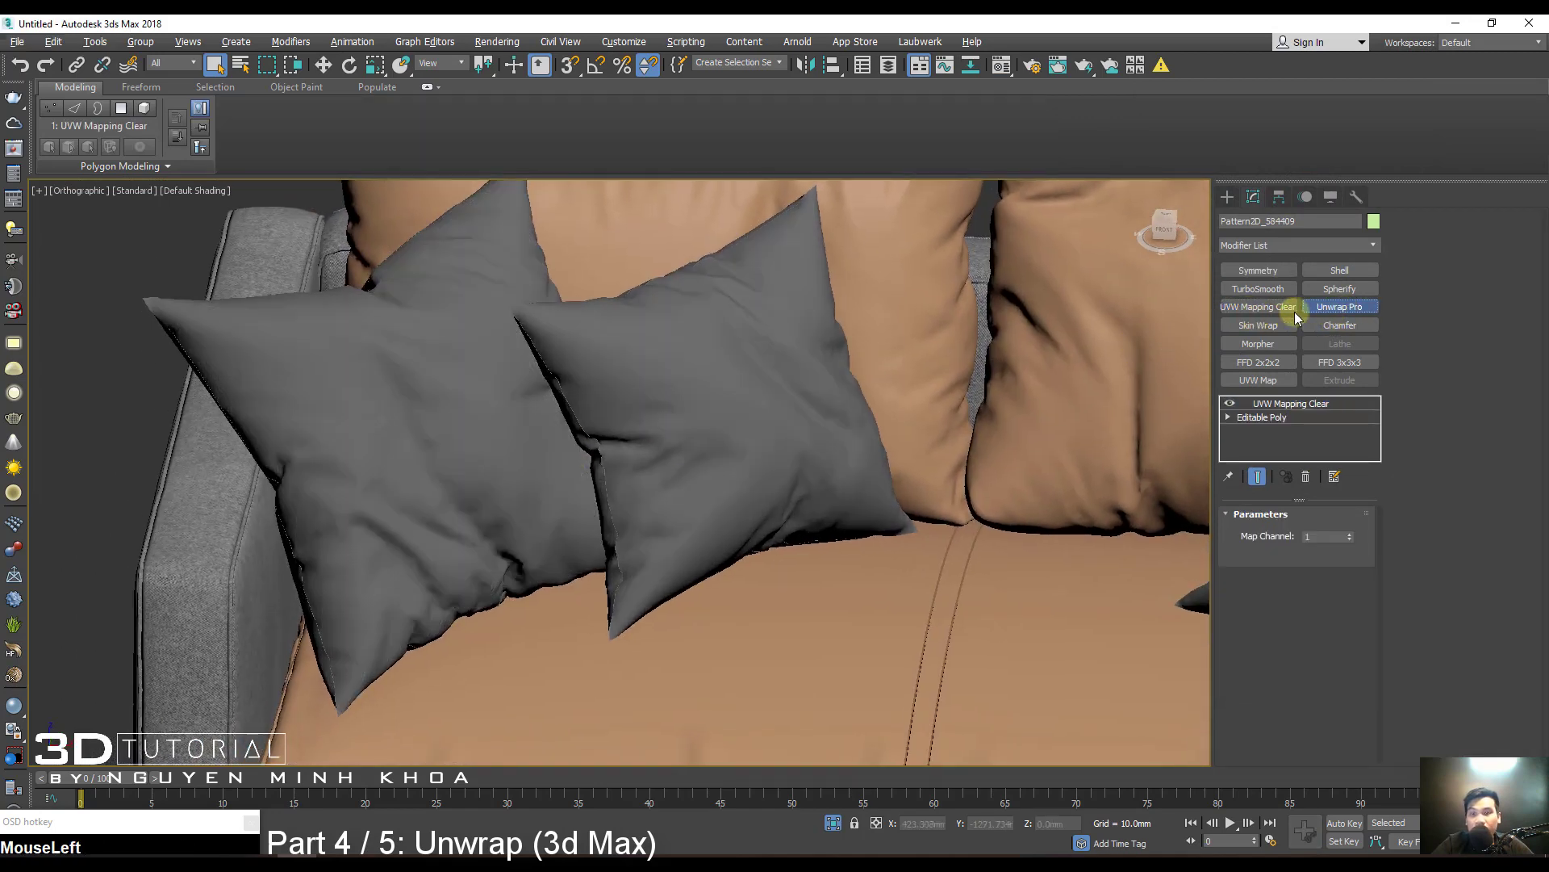
left_click(1343, 313)
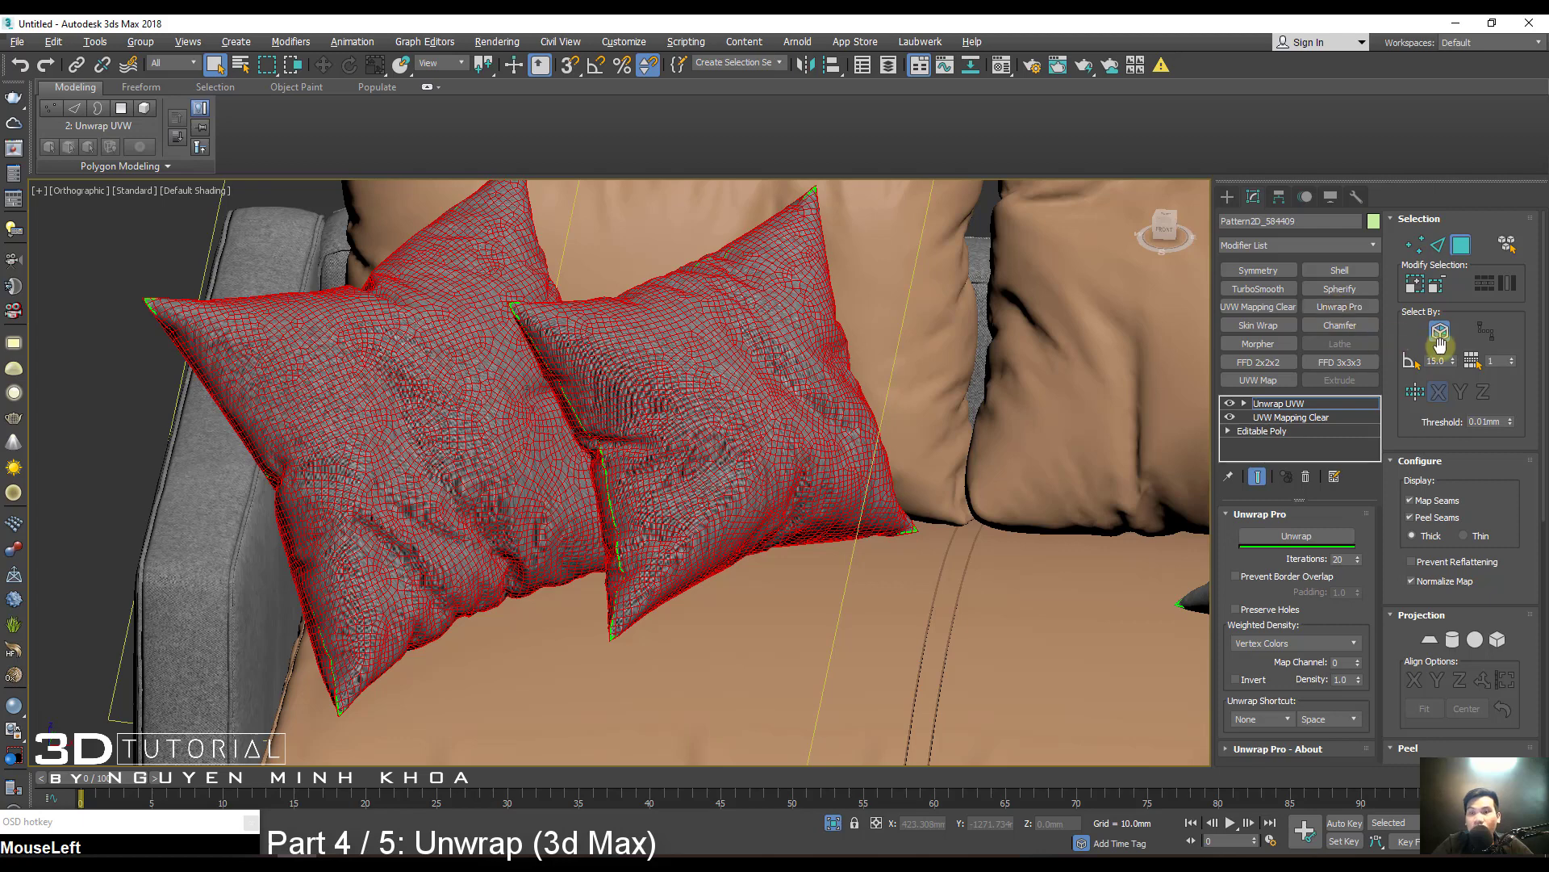
Select all polygons of the small pillows, apply a planar projection and run the Unwrap Pro unwrap on them.
key("ctrl+a")
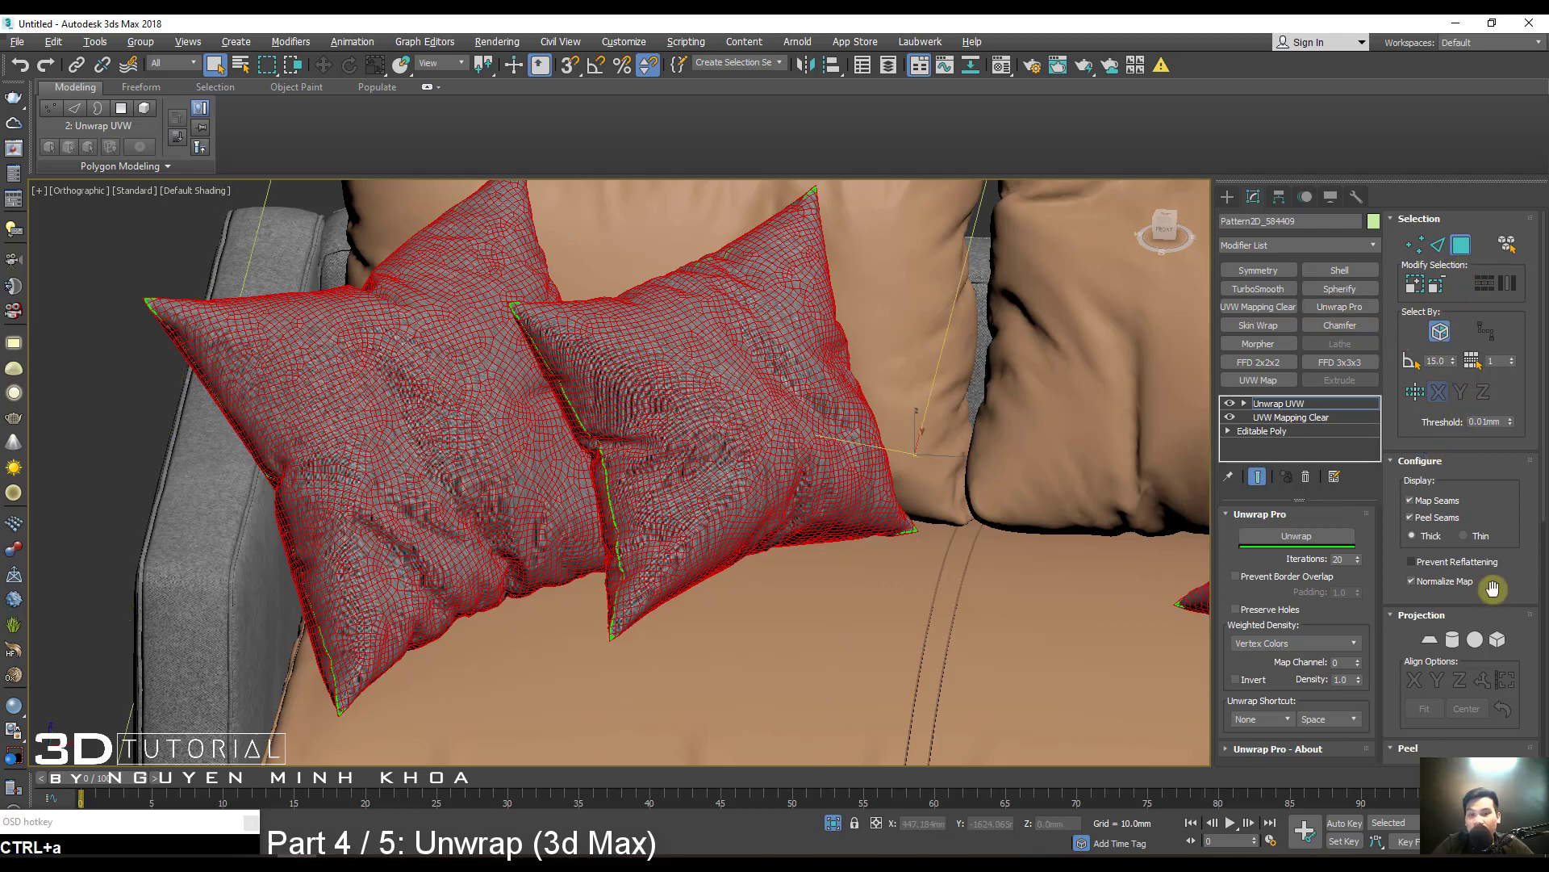
left_click(1428, 640)
left_click(1296, 536)
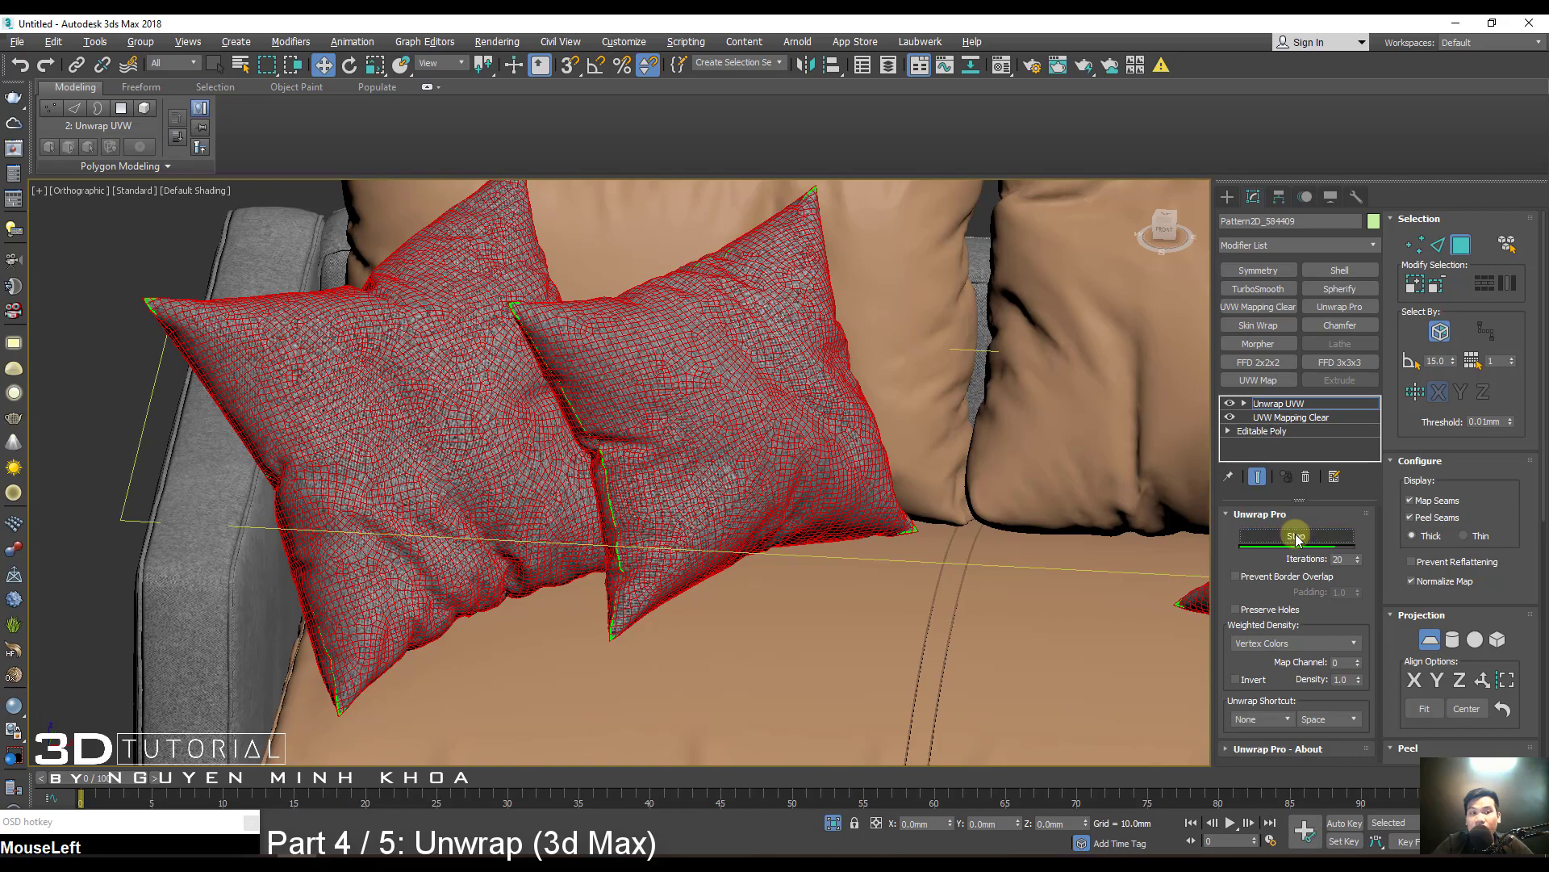
scroll(419, 446, "up", 3)
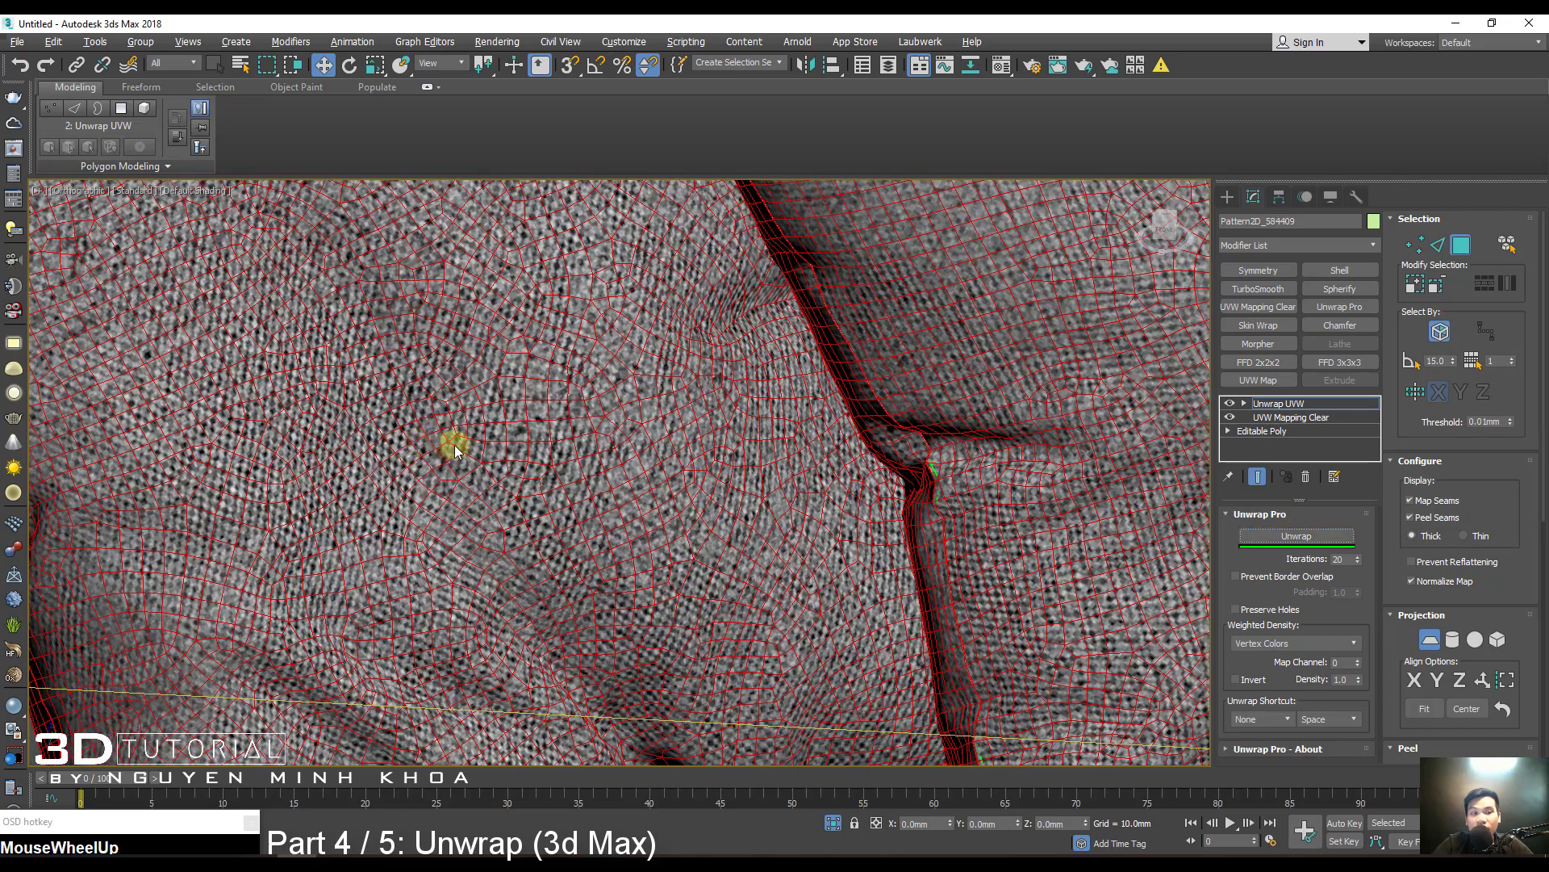
scroll(450, 443, "down", 5)
Open the UV editor for the small pillows and examine the layout of their unwrapped shells.
left_click_drag(1398, 590, 1404, 245)
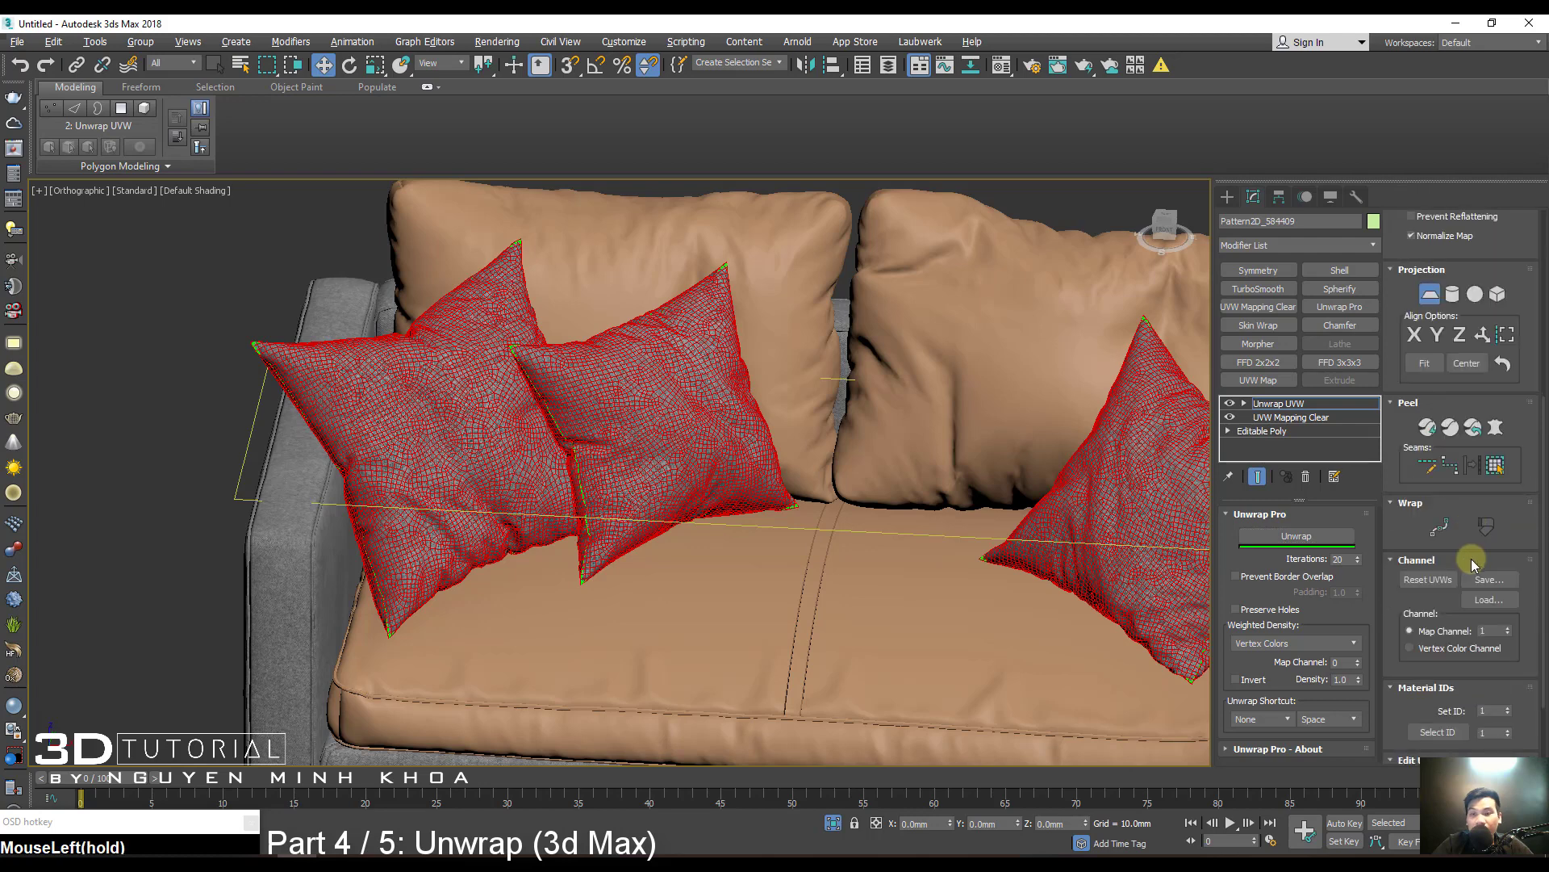
scroll(1470, 559, "down", 1)
left_click(1450, 709)
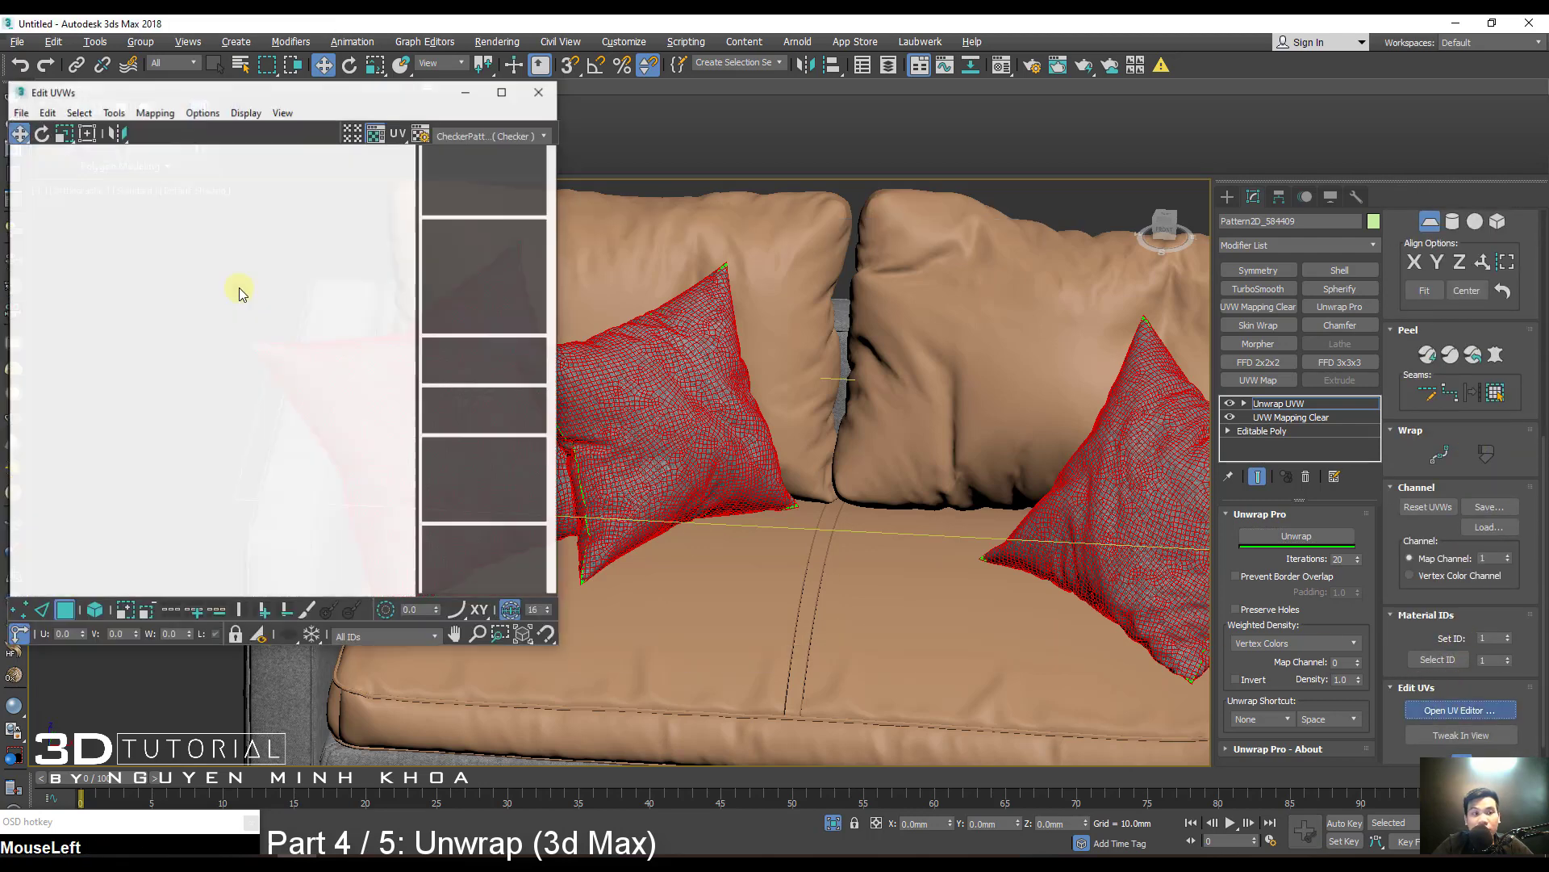
scroll(393, 461, "down", 2)
left_click_drag(439, 568, 433, 532)
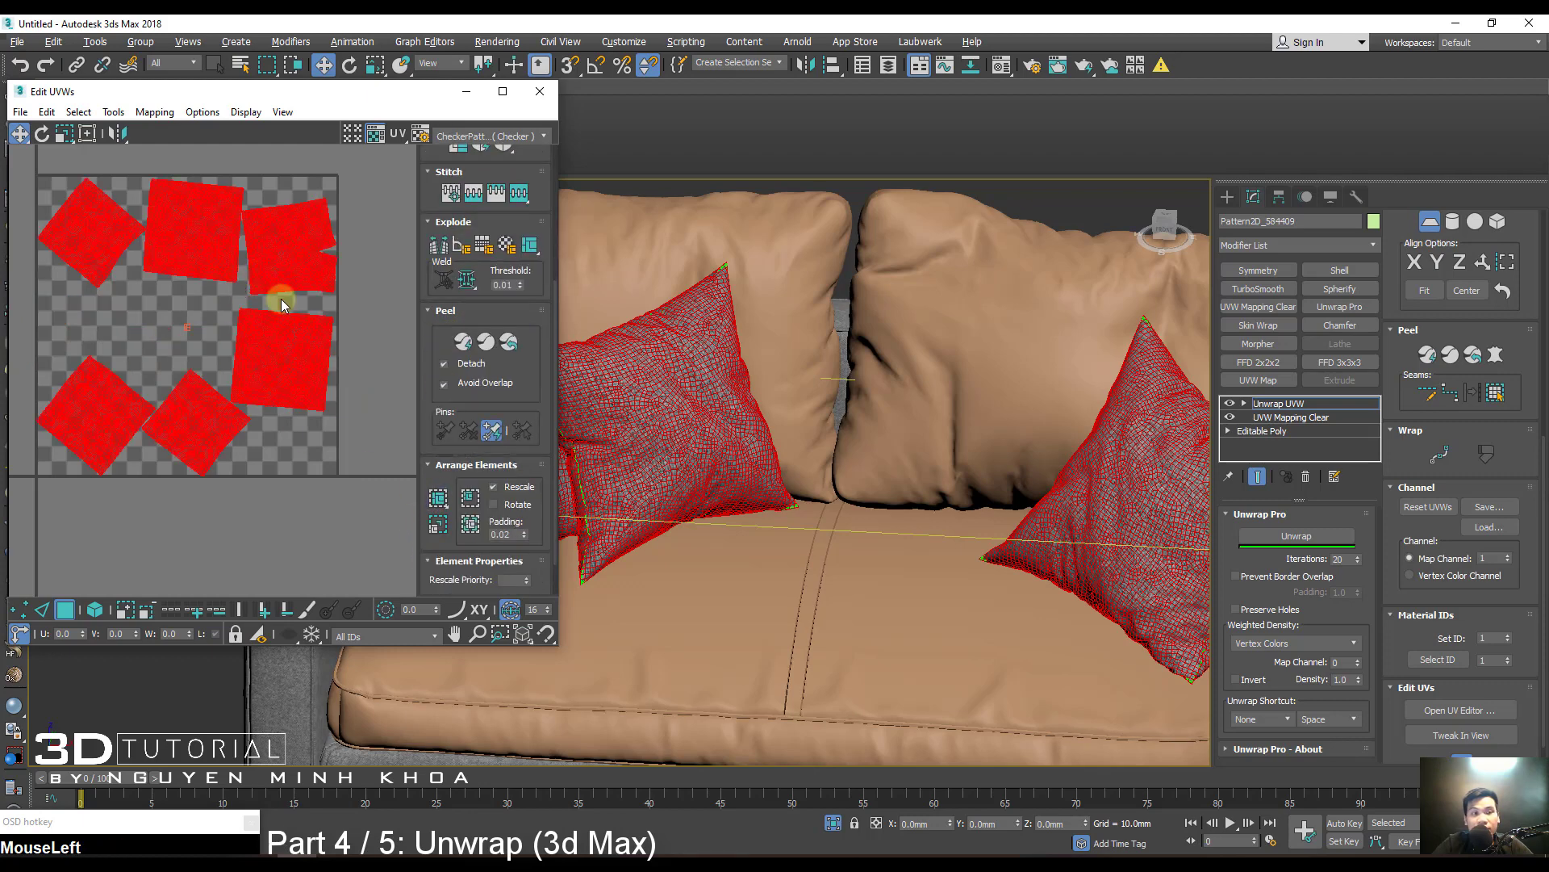
middle_click_drag(277, 301, 312, 251)
scroll(297, 197, "up", 5)
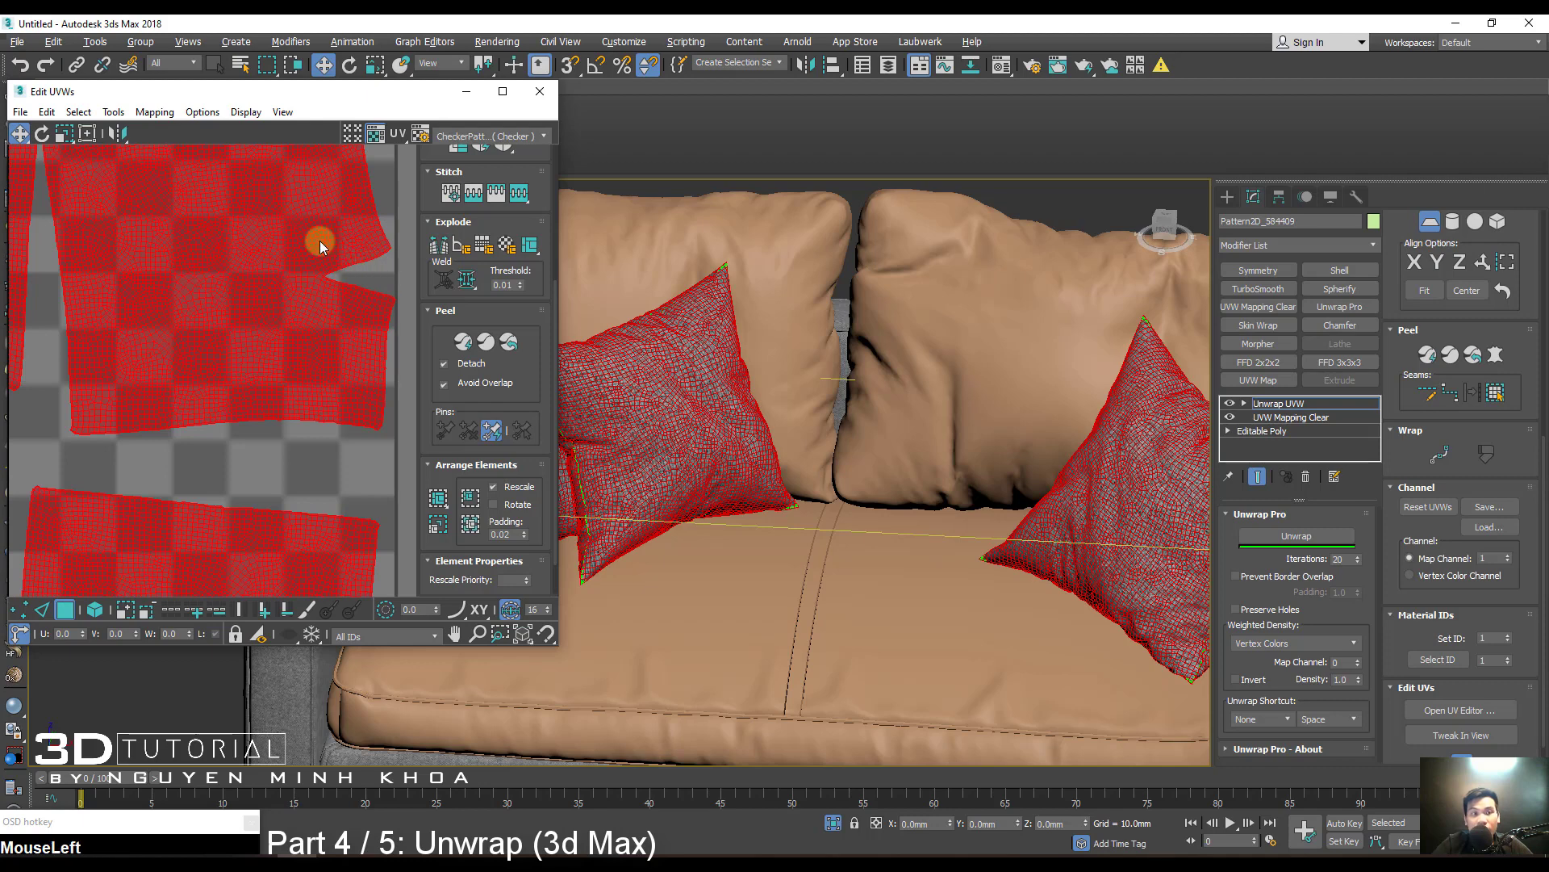
scroll(313, 252, "down", 2)
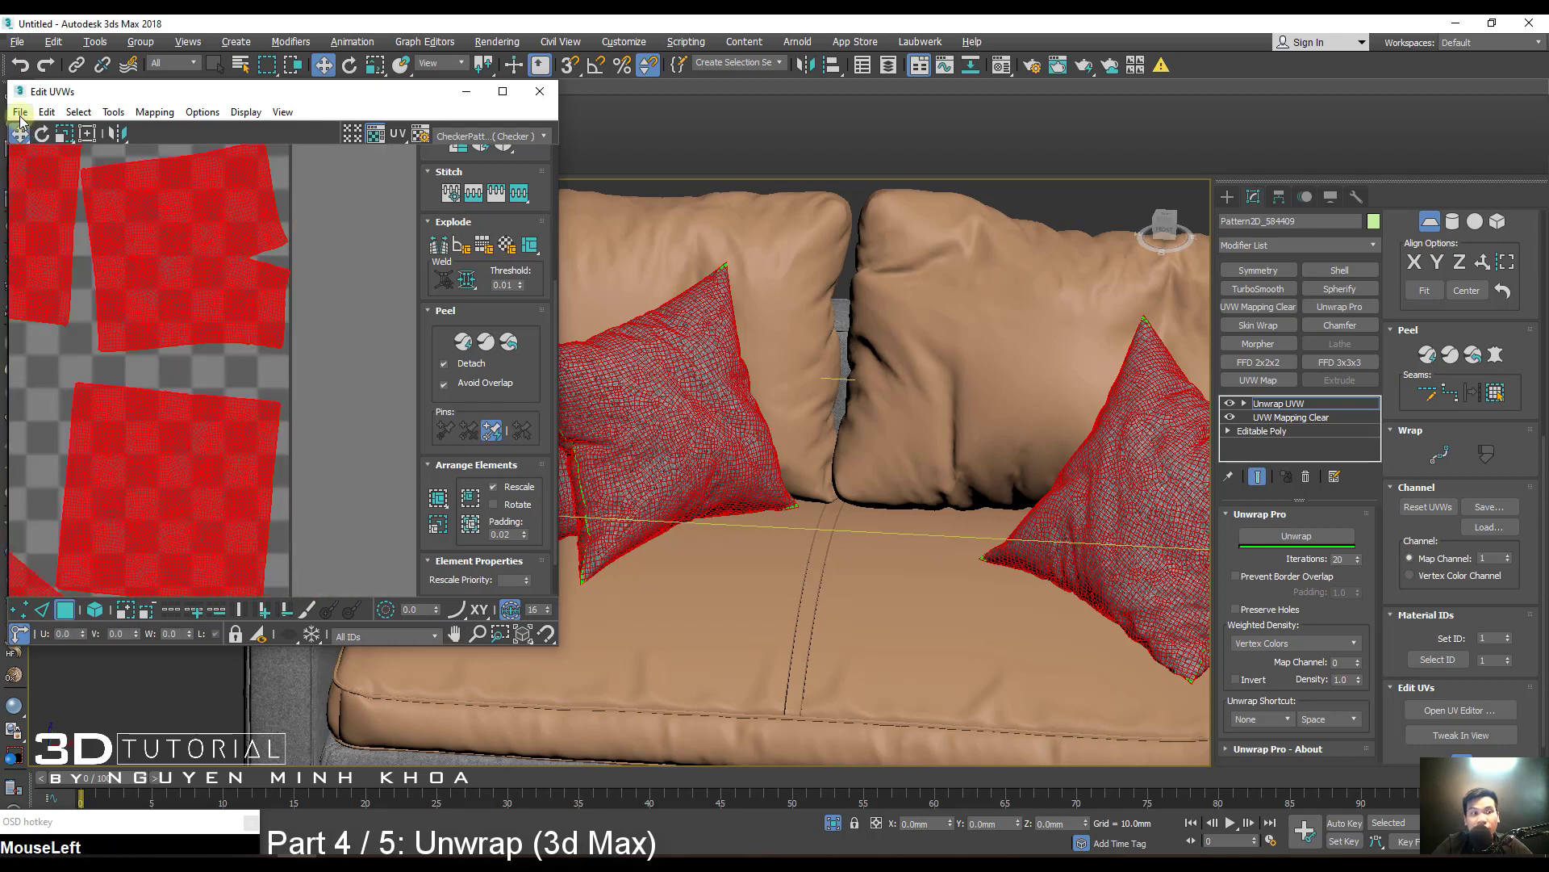
left_click(19, 117)
left_click(325, 213)
scroll(231, 231, "down", 3)
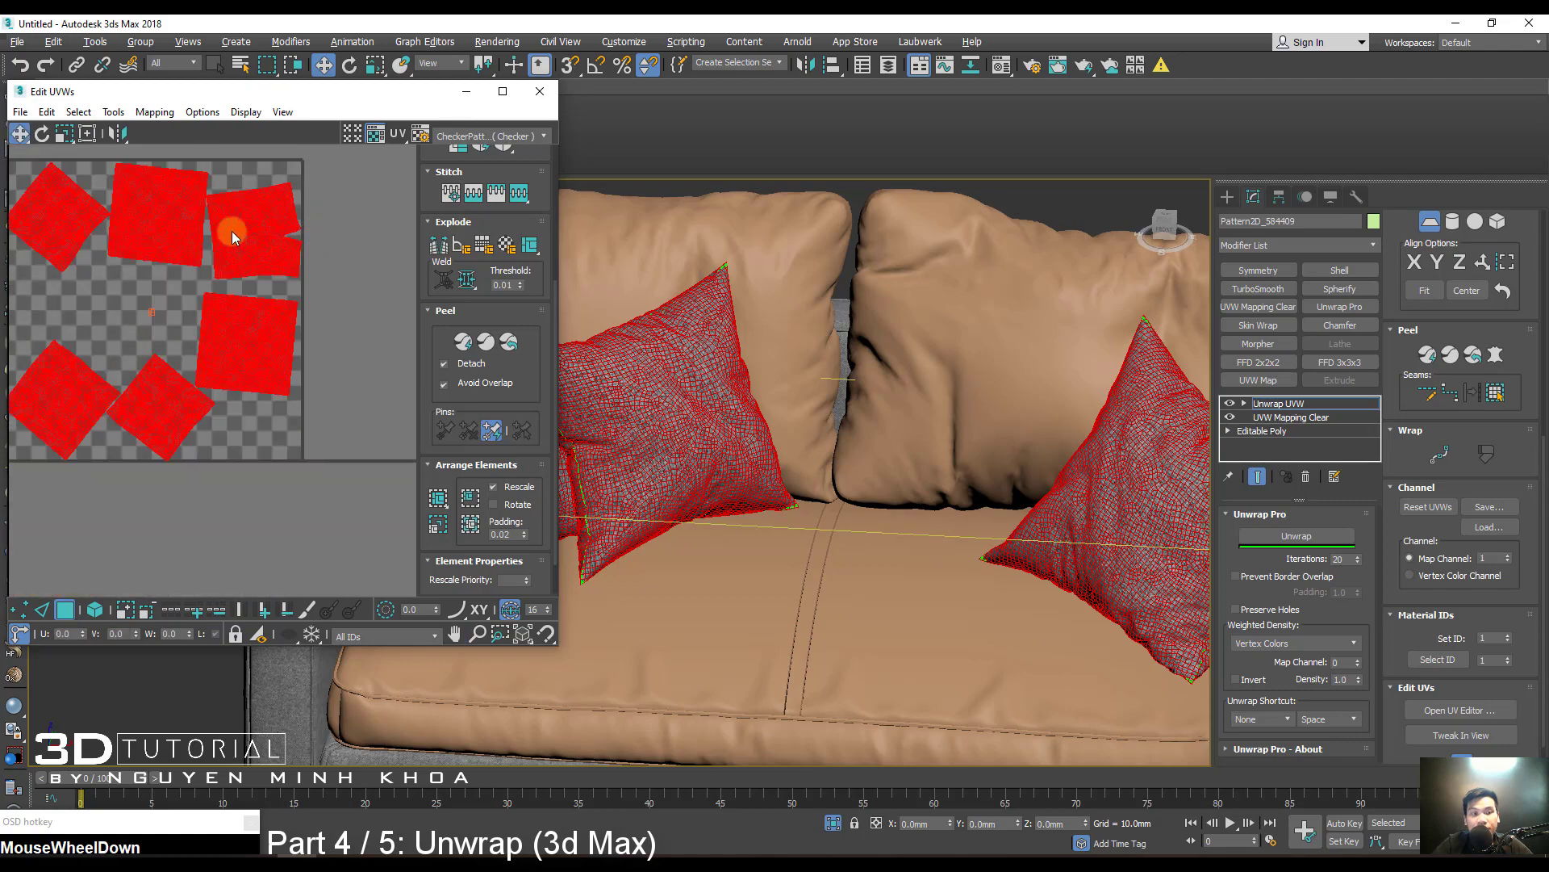
Select the notched UV shell at vertex level and examine the matching pillow side and its seam on the model.
left_click(98, 596)
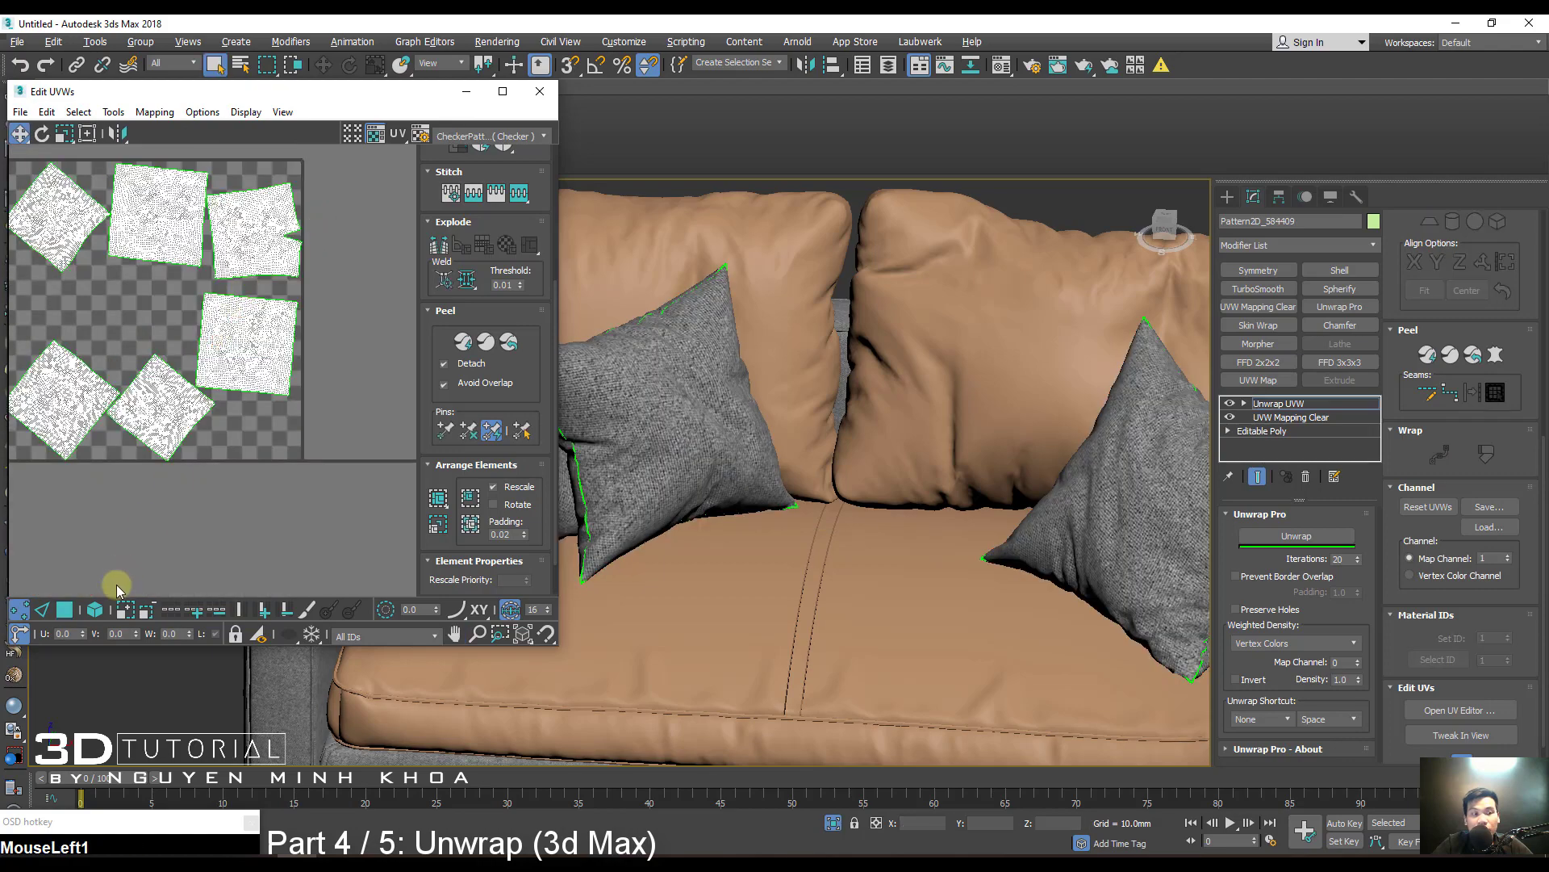
left_click(284, 258)
middle_click_drag(847, 346, 831, 388)
scroll(928, 409, "up", 3)
middle_click_drag(927, 409, 1269, 453, "alt")
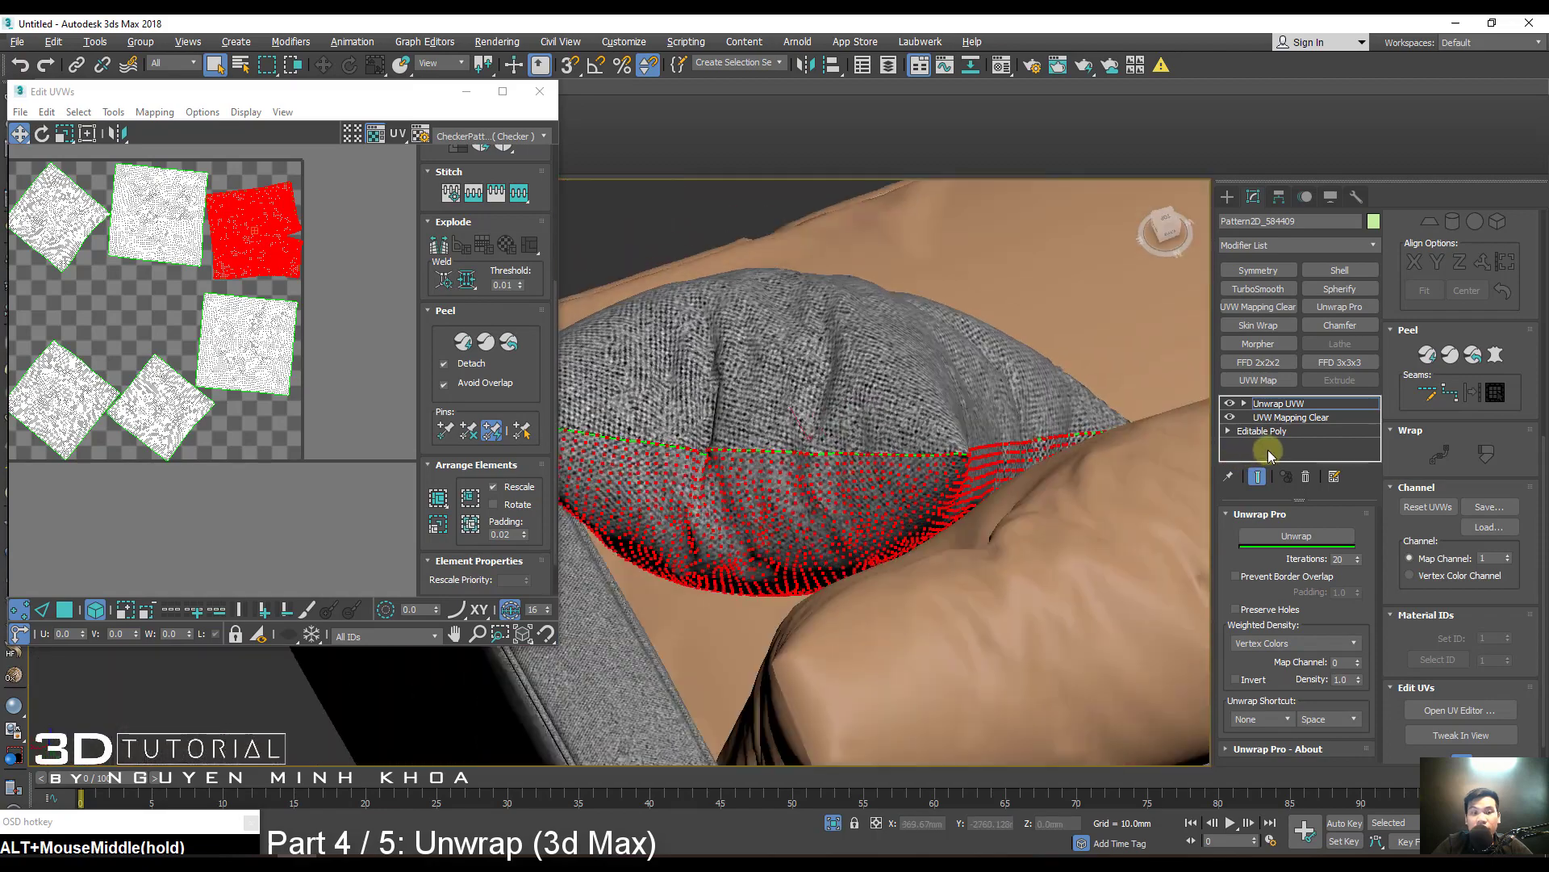
scroll(291, 206, "up", 3)
scroll(287, 235, "down", 3)
middle_click_drag(274, 242, 356, 228)
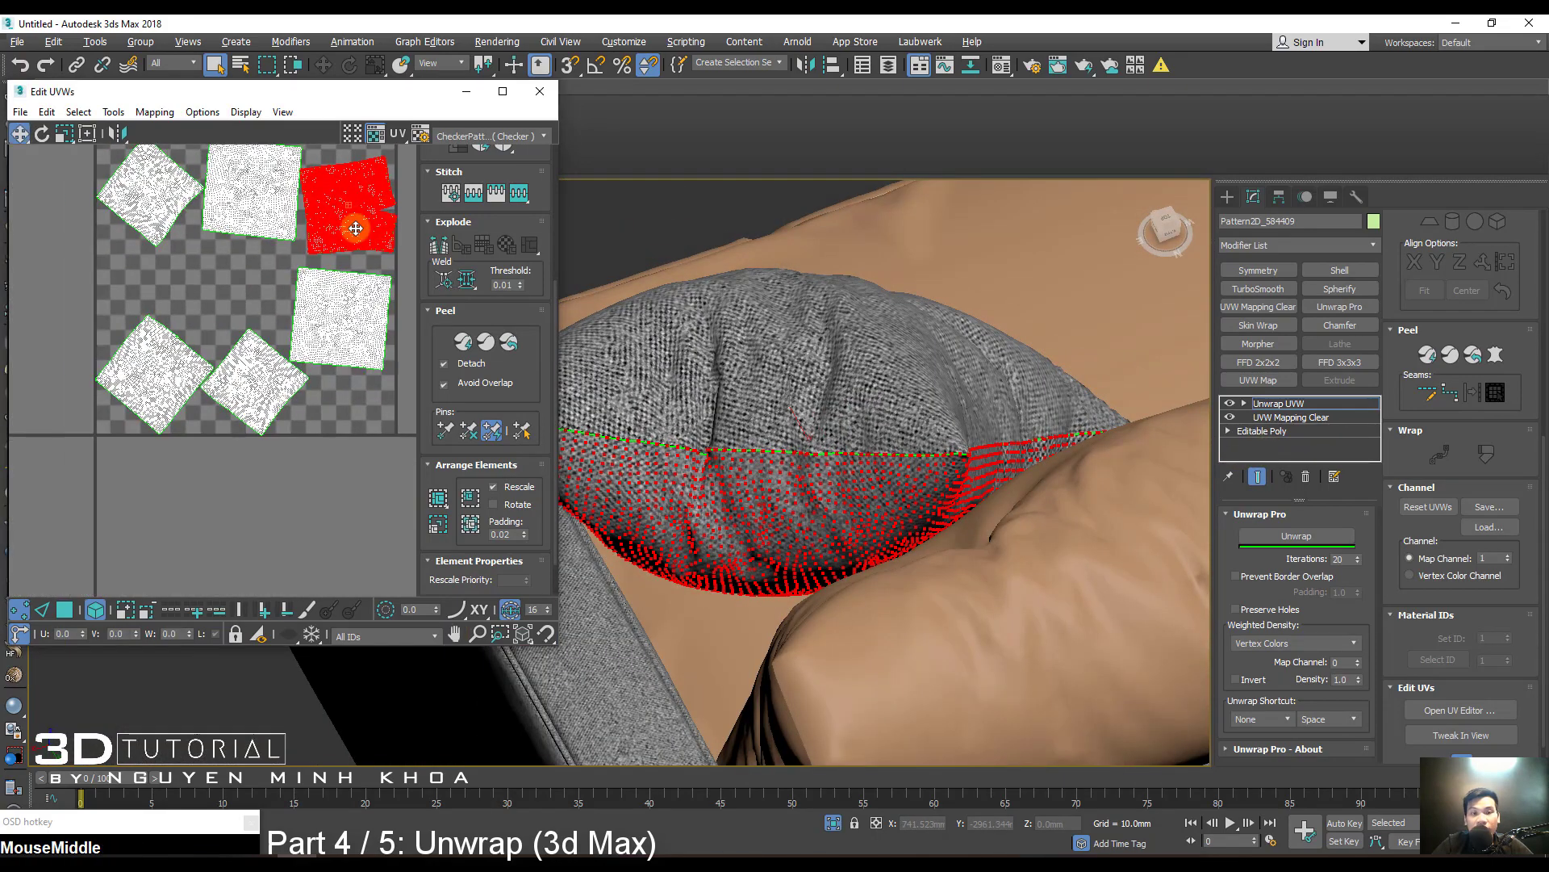
Rotate the small pillows' UV shells one by one so their sides run roughly square to the UV grid.
left_click(383, 302)
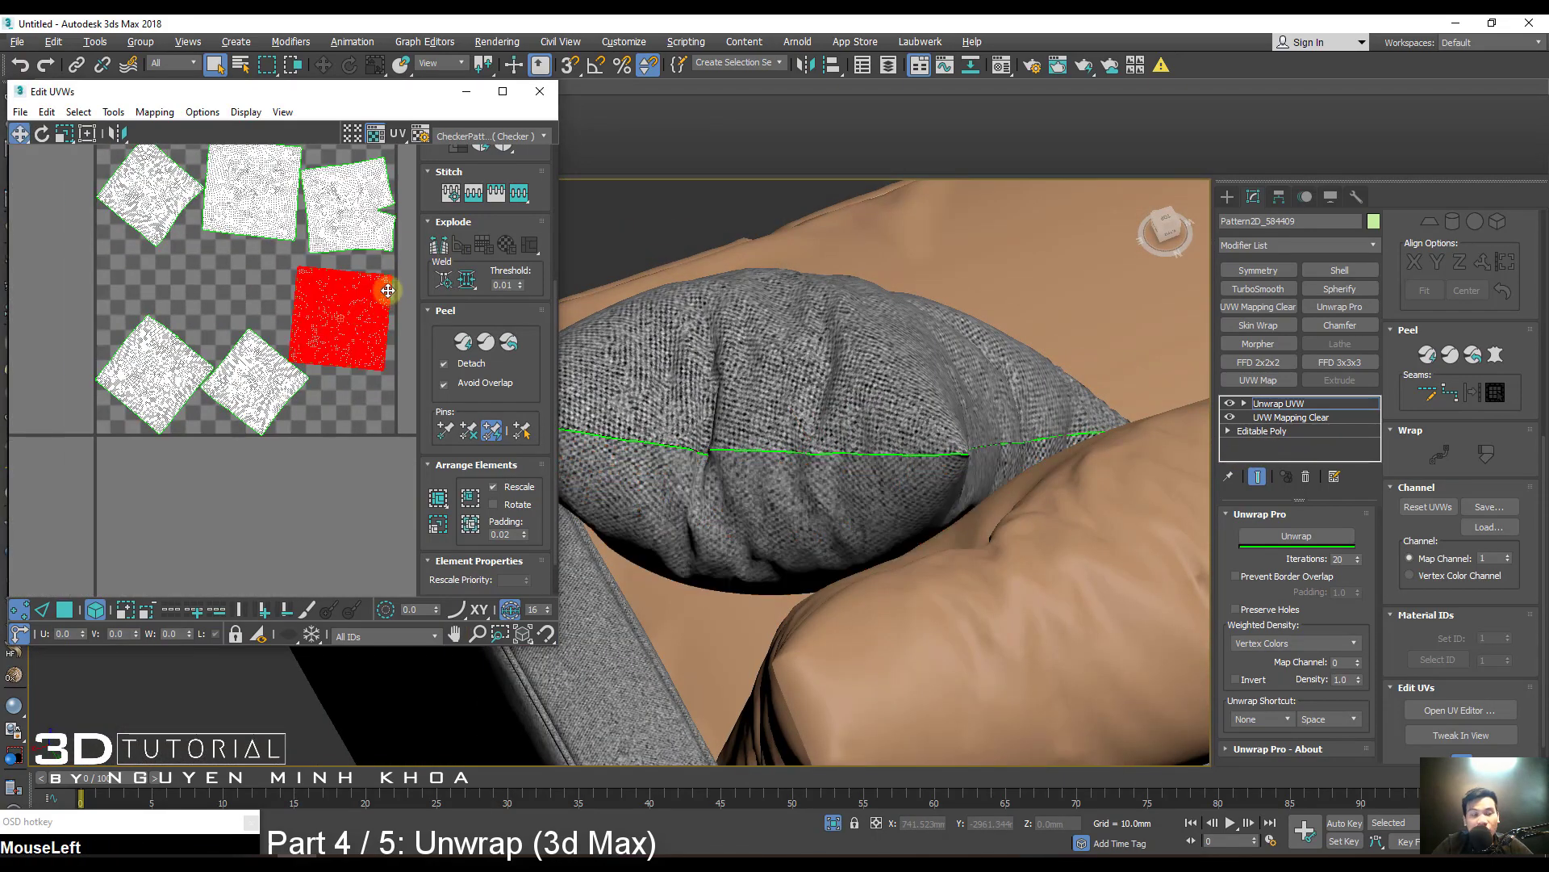
middle_click_drag(388, 291, 368, 277)
key("e")
left_click_drag(368, 276, 367, 272)
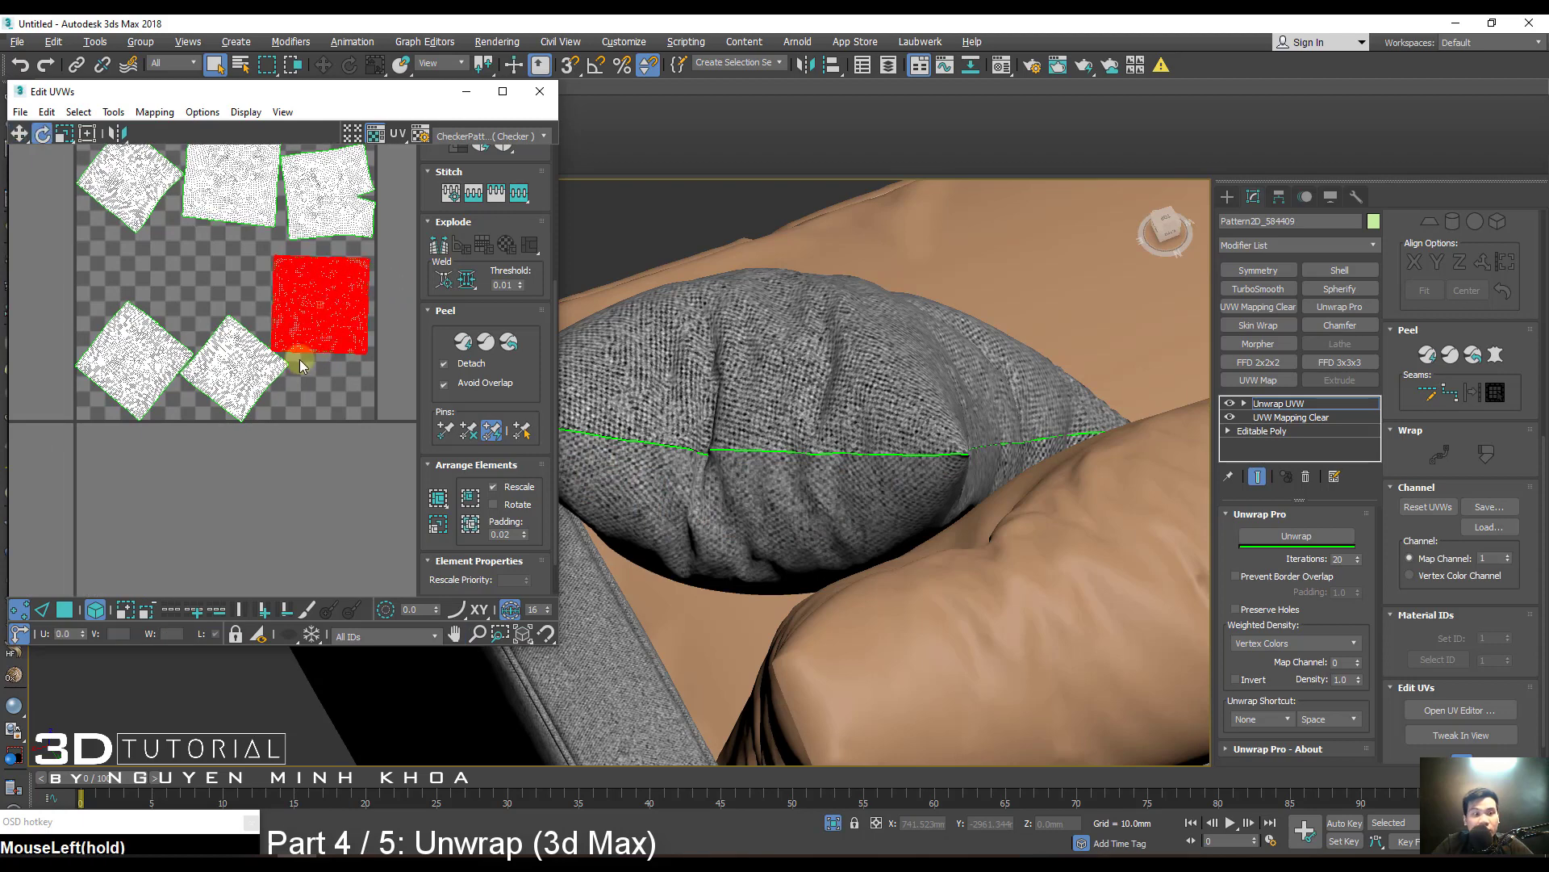
left_click_drag(283, 357, 272, 318)
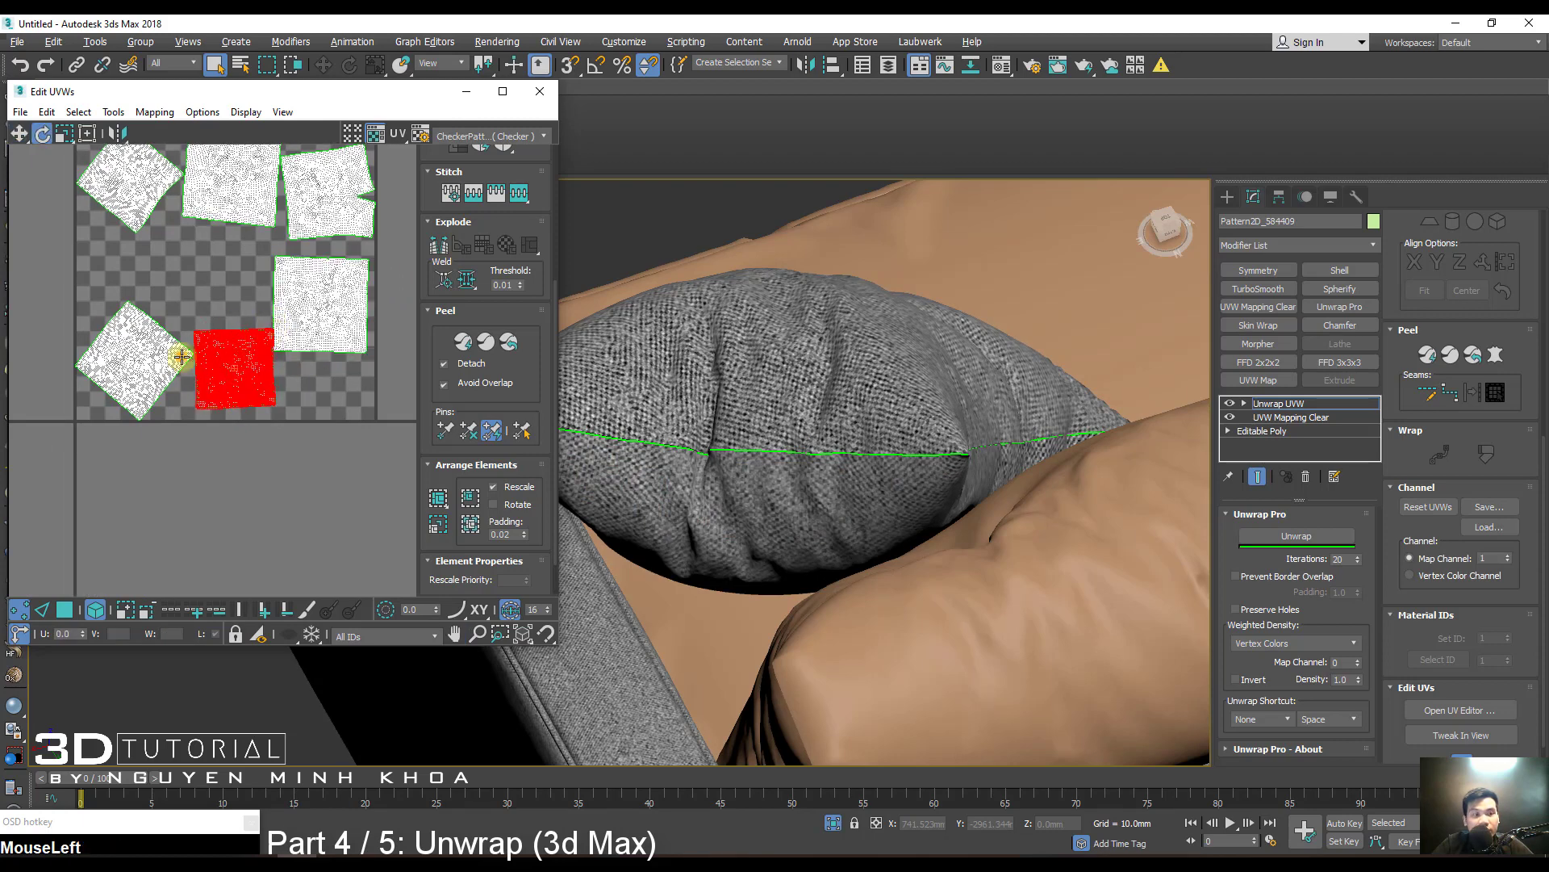
left_click_drag(180, 356, 179, 423)
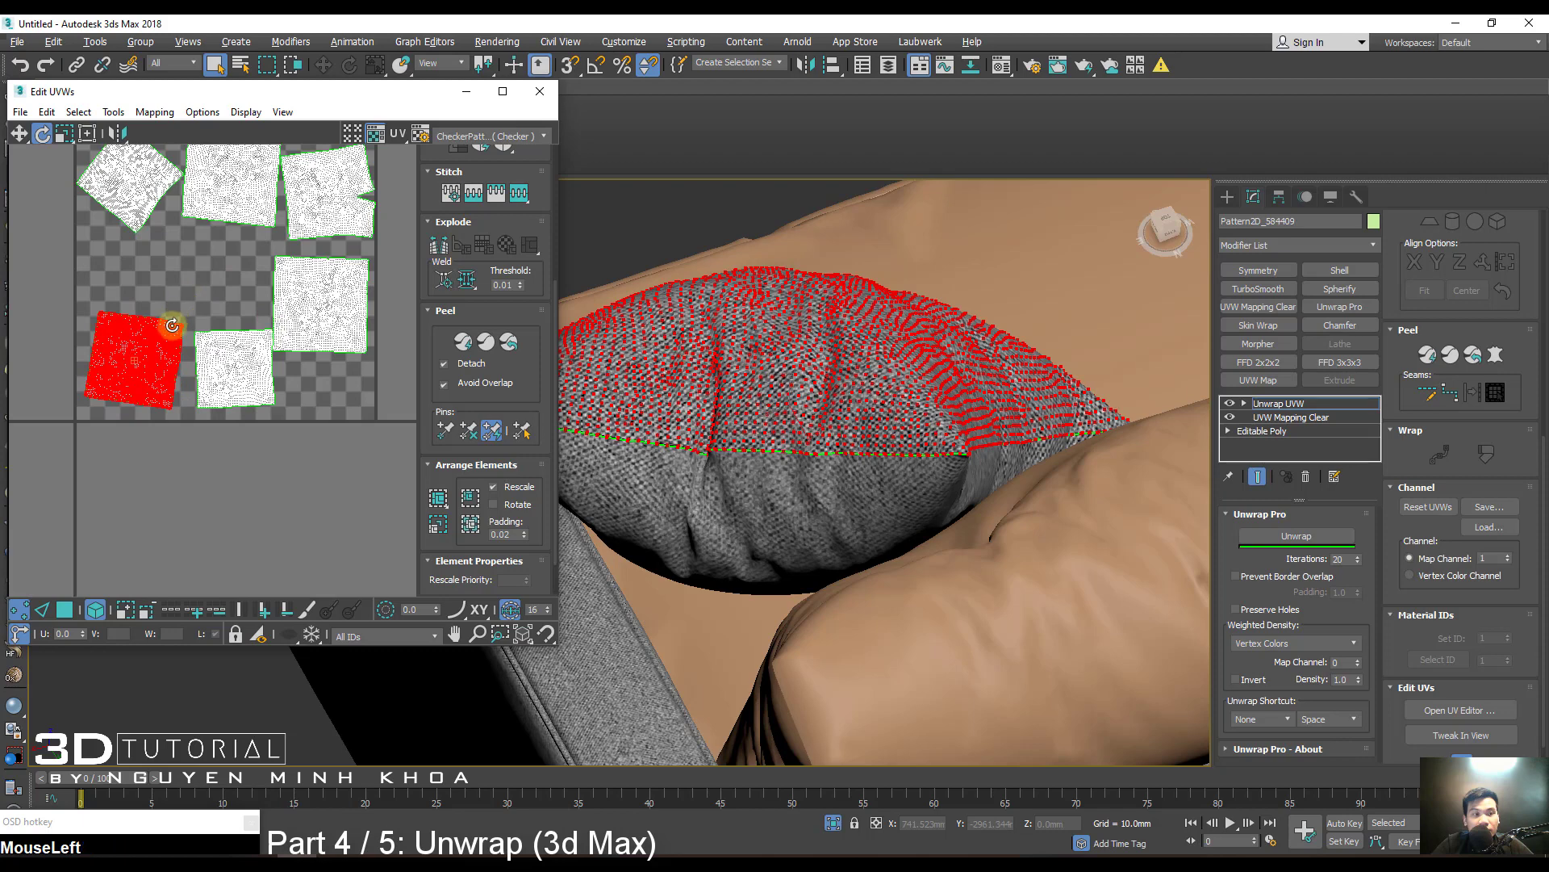
middle_click_drag(133, 210, 142, 285)
left_click_drag(175, 262, 177, 236)
left_click(364, 233)
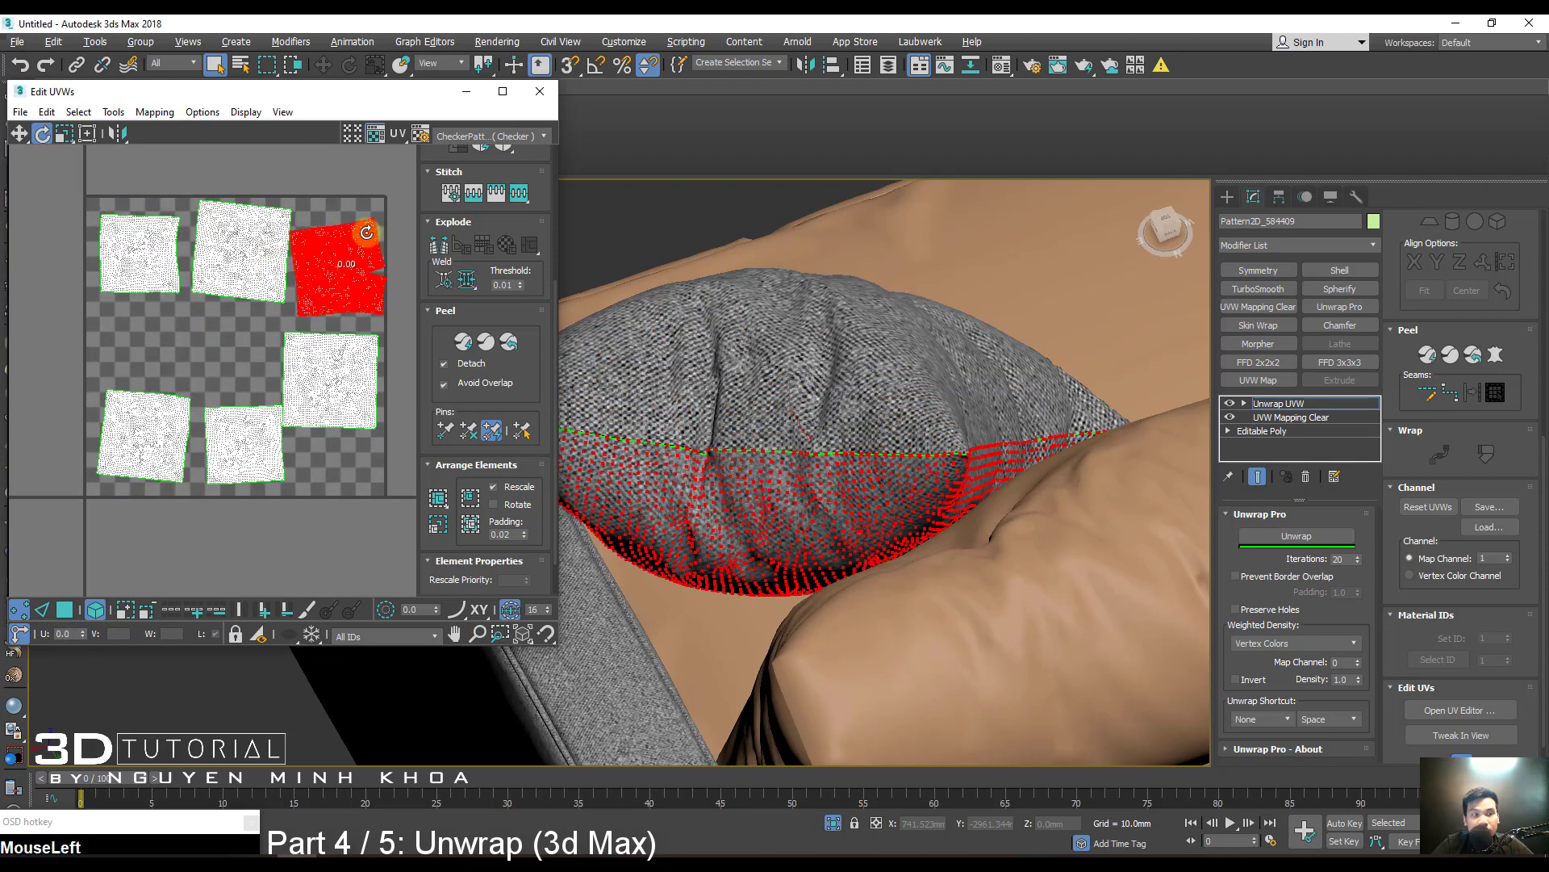
left_click_drag(287, 212, 311, 202)
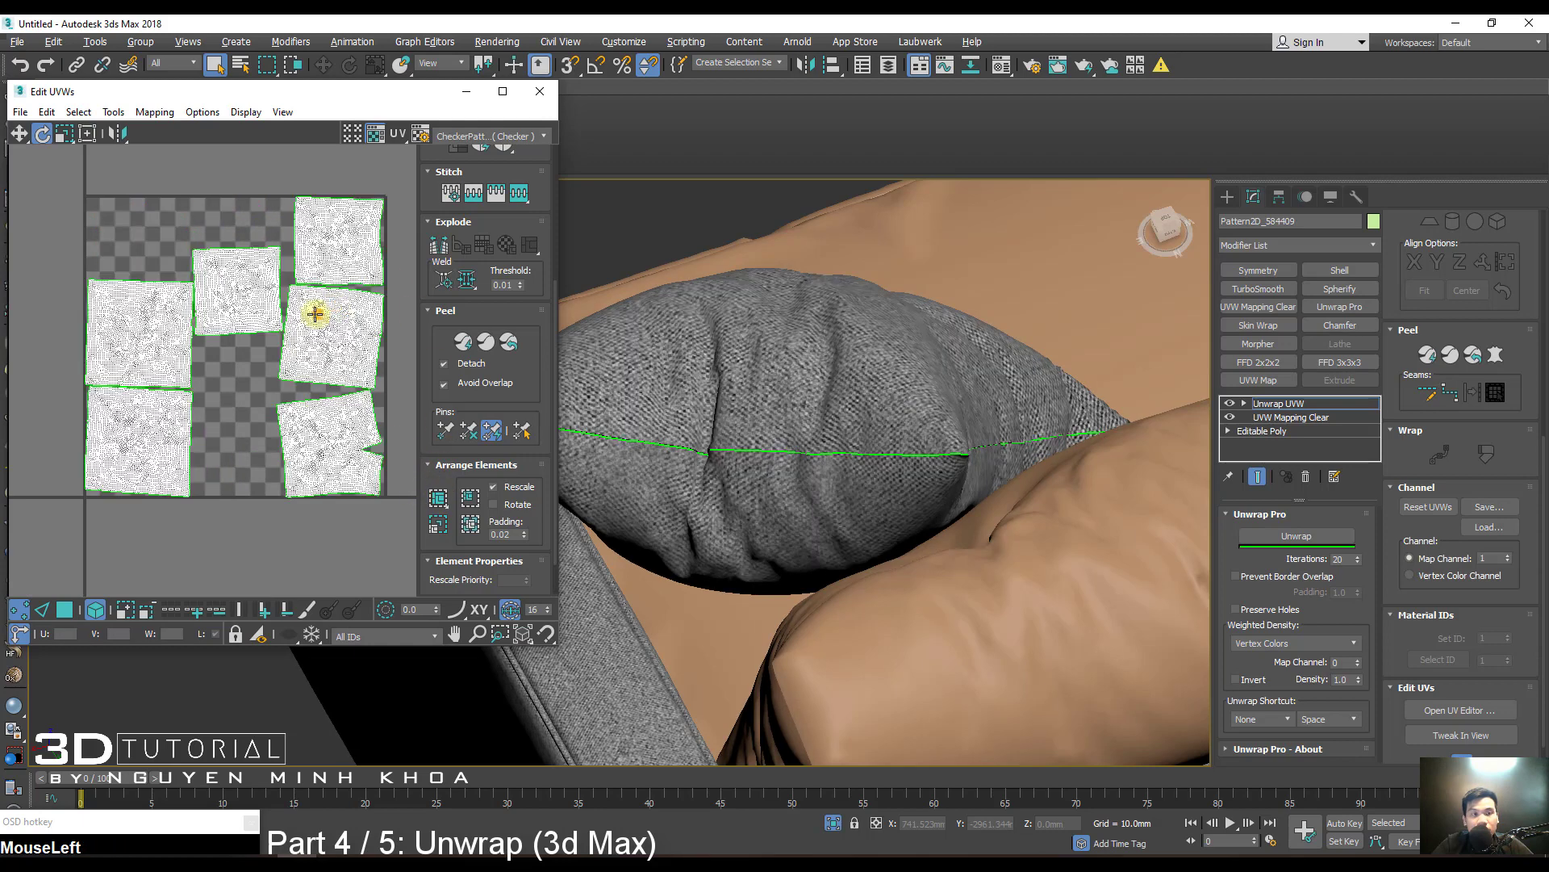
Examine the fabric weave's direction and scale on the small pillows from several angles and distances.
scroll(318, 312, "down", 3)
middle_click_drag(747, 415, 863, 395, "alt")
scroll(903, 403, "down", 3)
scroll(920, 338, "up", 2)
scroll(913, 358, "up", 3)
middle_click_drag(863, 395, 887, 372)
scroll(923, 380, "up", 2)
middle_click_drag(991, 398, 1166, 379)
middle_click_drag(813, 365, 869, 370)
scroll(729, 422, "down", 3)
middle_click_drag(730, 422, 888, 329, "alt")
scroll(728, 327, "up", 3)
scroll(728, 322, "down", 4)
scroll(819, 263, "up", 3)
scroll(819, 281, "down", 1)
scroll(819, 281, "down", 2)
middle_click_drag(819, 281, 792, 296)
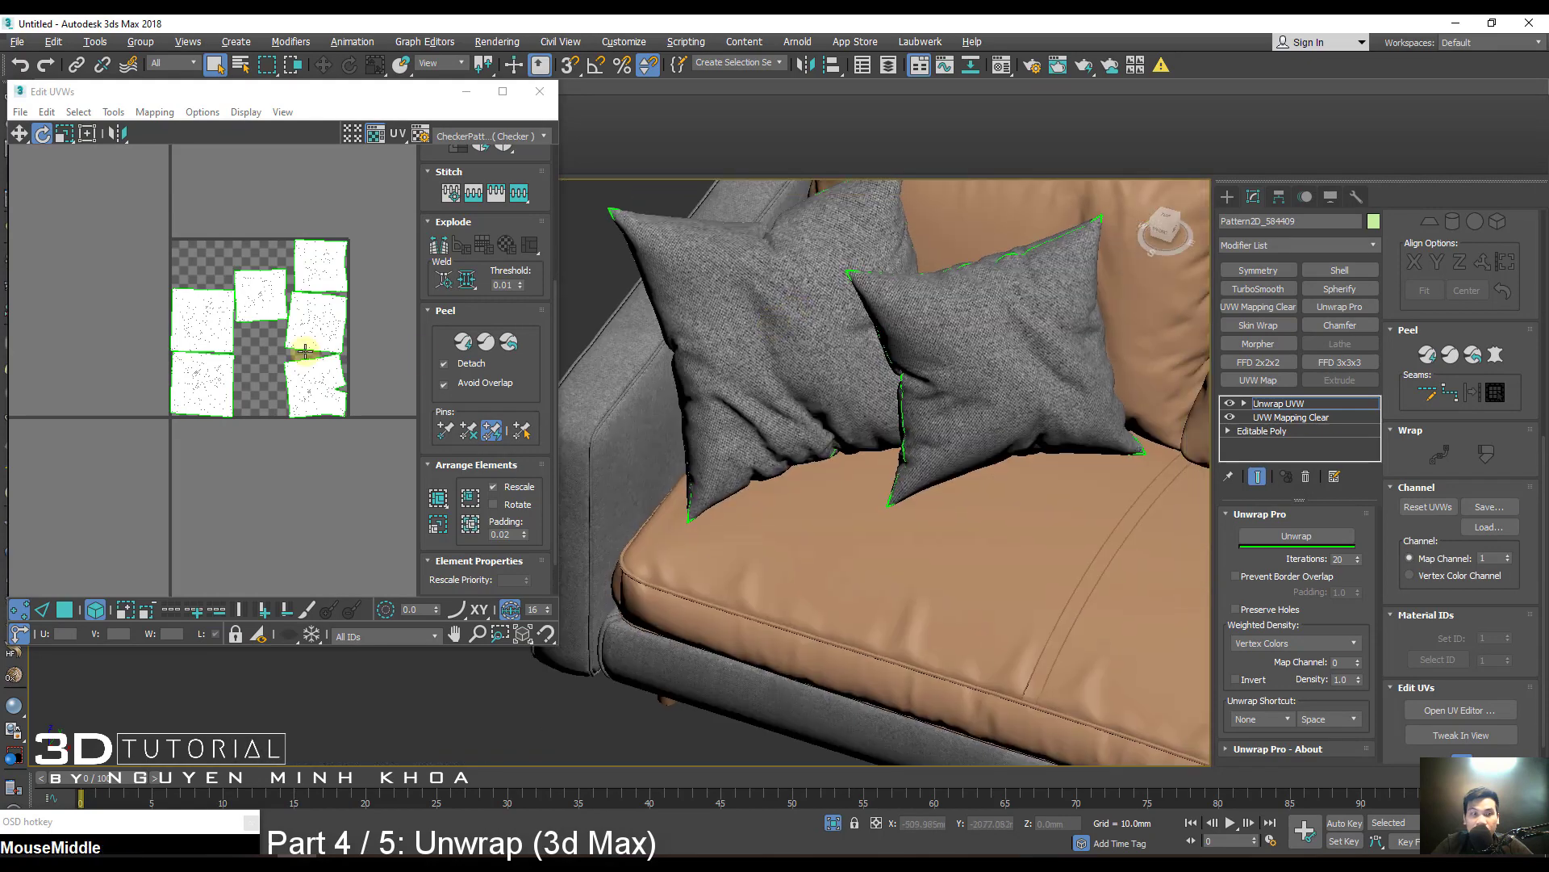
Select all the small pillows' UV shells and scale them up, comparing the weave with the sofa's fabric.
left_click_drag(104, 244, 355, 499)
middle_click_drag(308, 316, 269, 344)
scroll(294, 332, "up", 2)
key("r")
left_click_drag(270, 340, 287, 328)
scroll(709, 248, "up", 5)
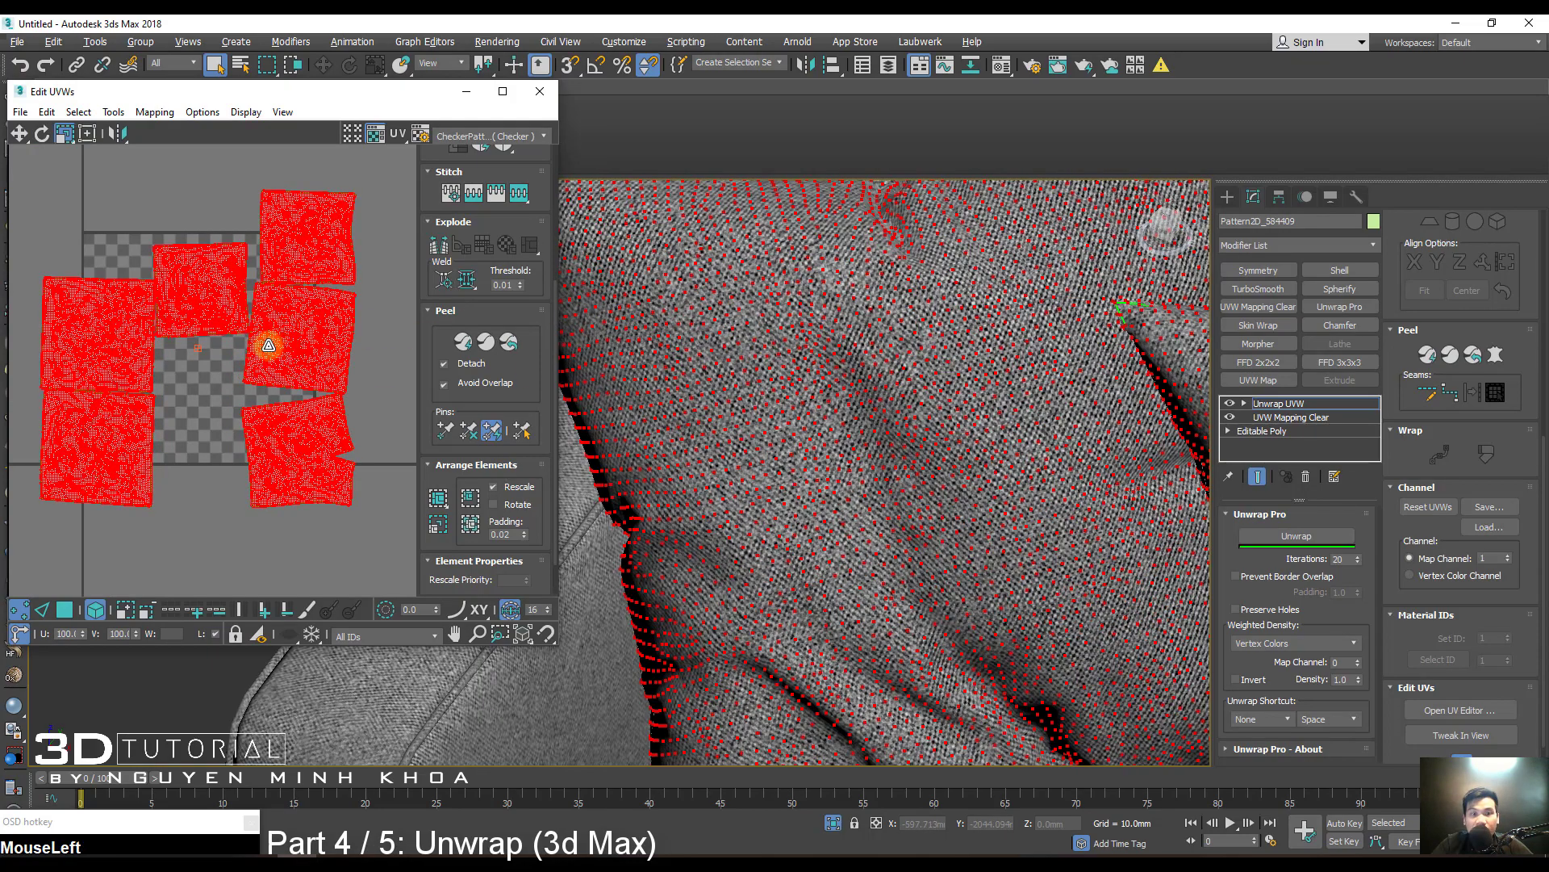
scroll(795, 379, "down", 5)
mouse_move(736, 383)
middle_mouse_down()
mouse_move(751, 381)
mouse_move(731, 385)
middle_mouse_up()
Leave UV editing and convert the small pillows to Editable Poly.
key("ctrl+shift+q")
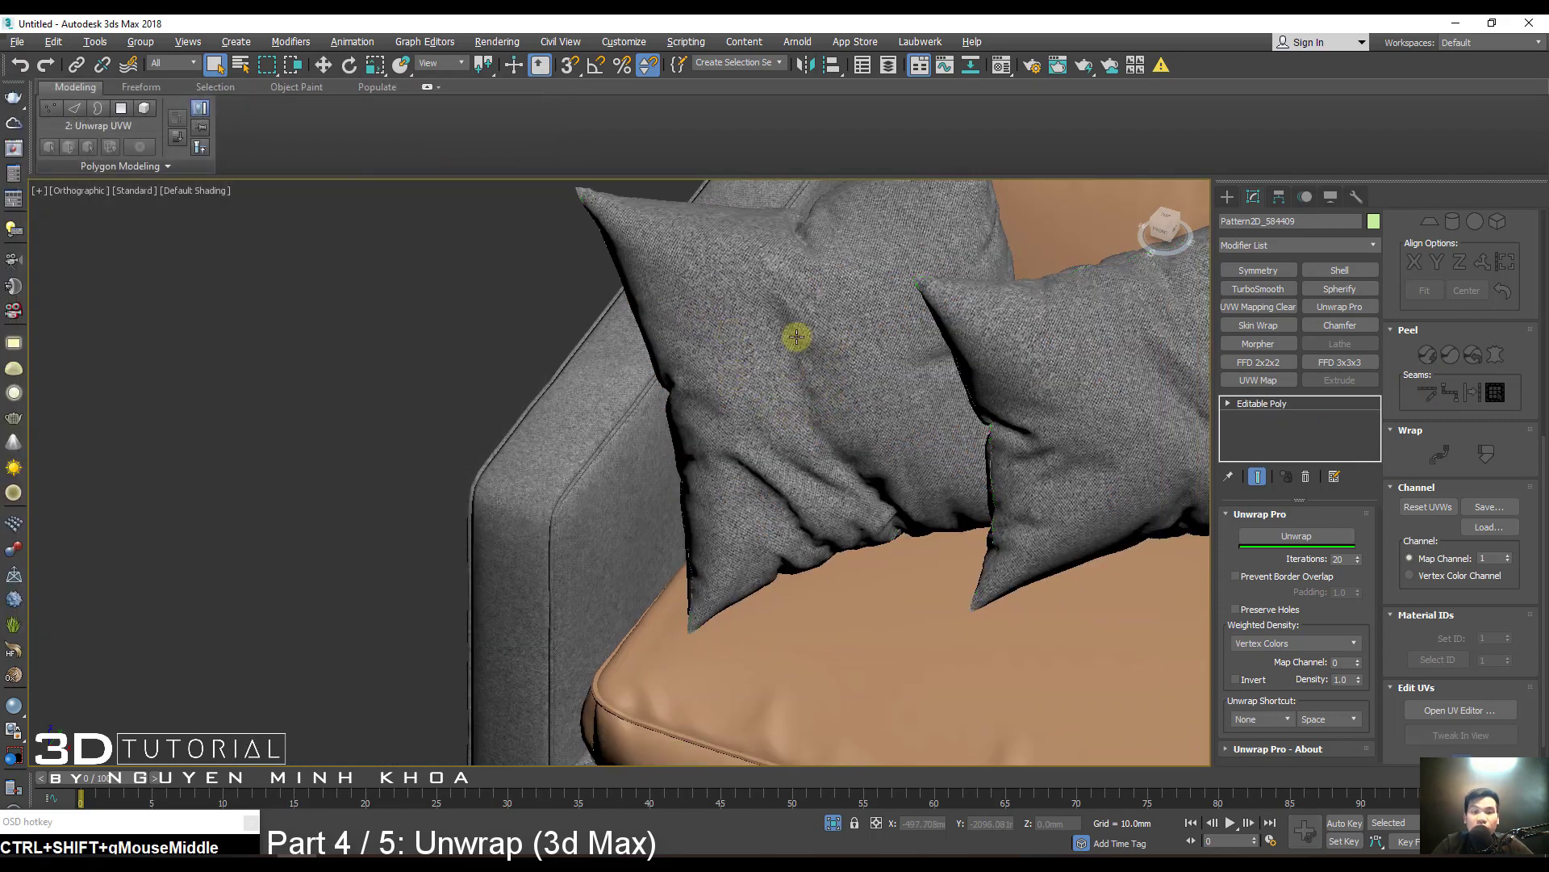
right_click(780, 330)
mouse_move(920, 561)
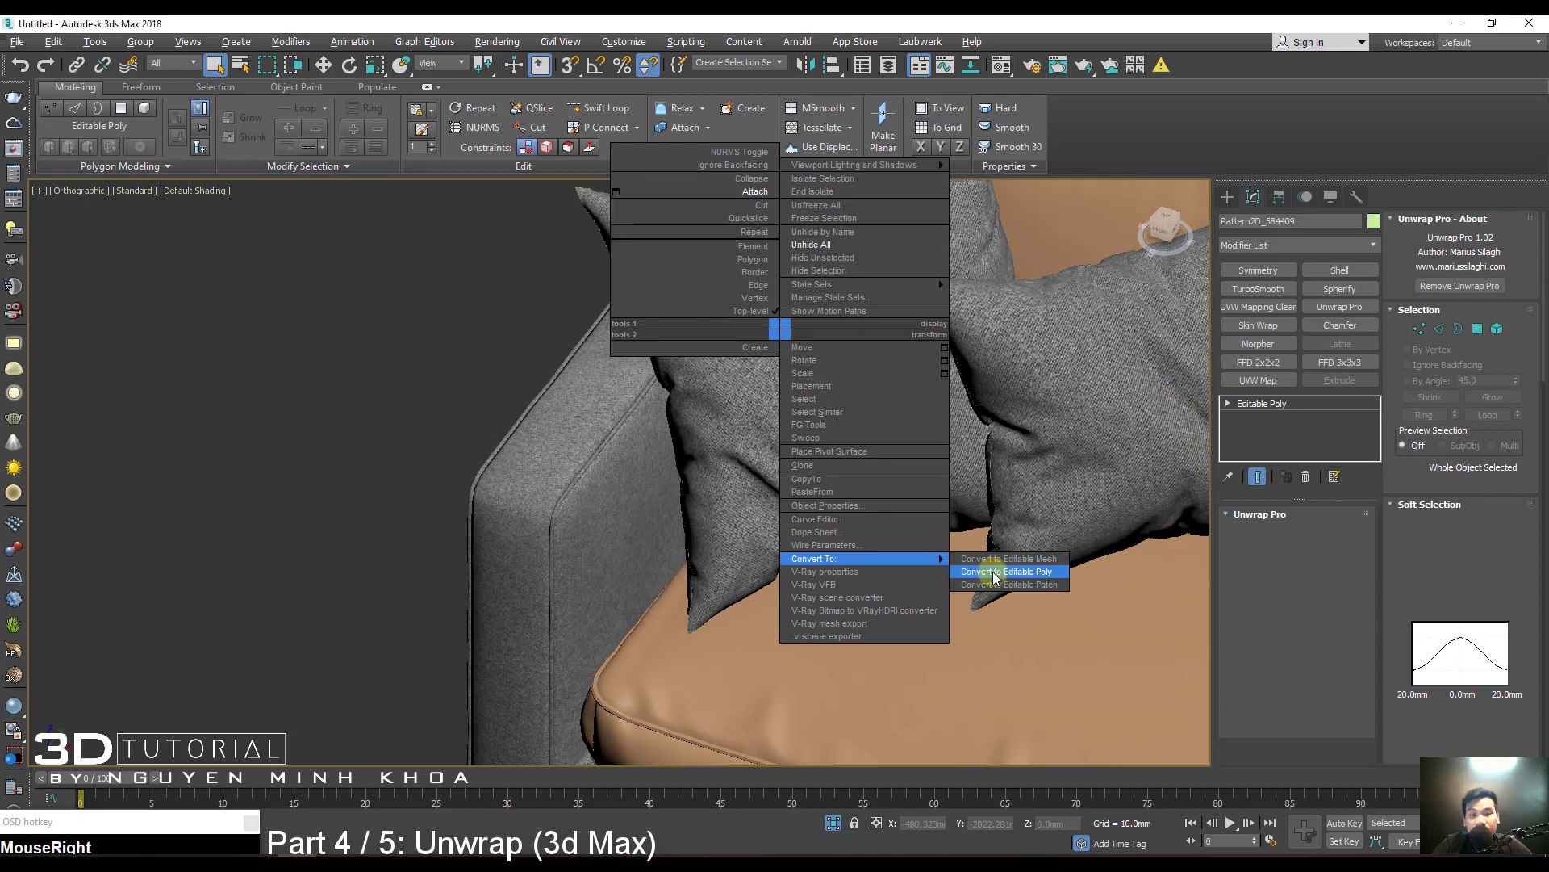
left_click(993, 572)
Isolate the leather seat cushion with edged faces displayed.
middle_click_drag(899, 436, 810, 536)
scroll(667, 418, "down", 5)
scroll(703, 481, "down", 2)
scroll(703, 481, "down", 2)
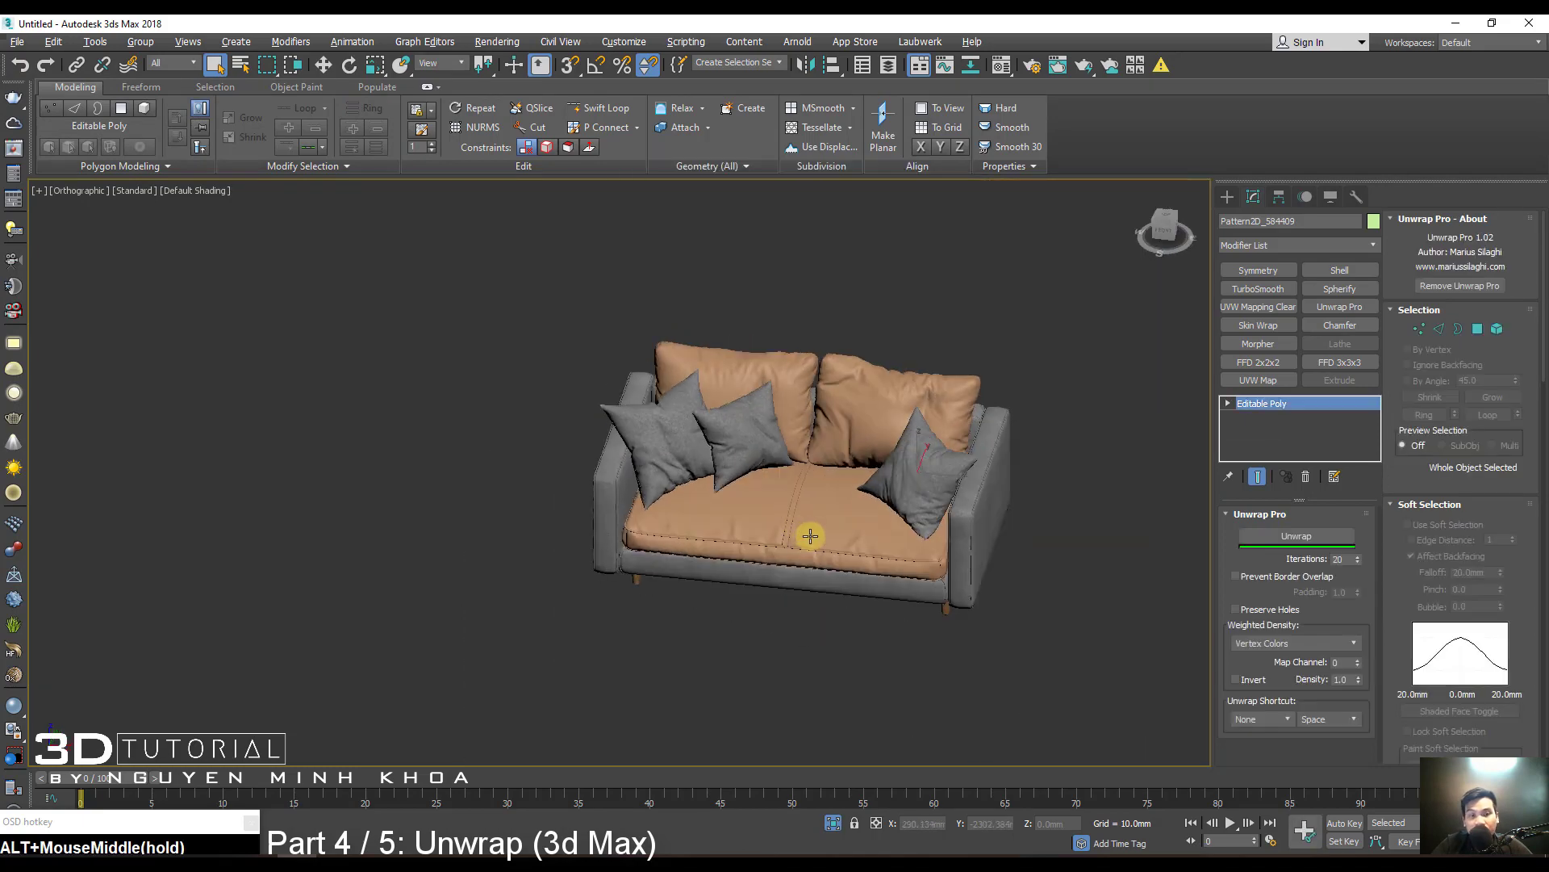
scroll(820, 526, "up", 5)
left_click(820, 526)
key("F4")
middle_click_drag(965, 596, 858, 509)
right_click(833, 452)
left_click(874, 327)
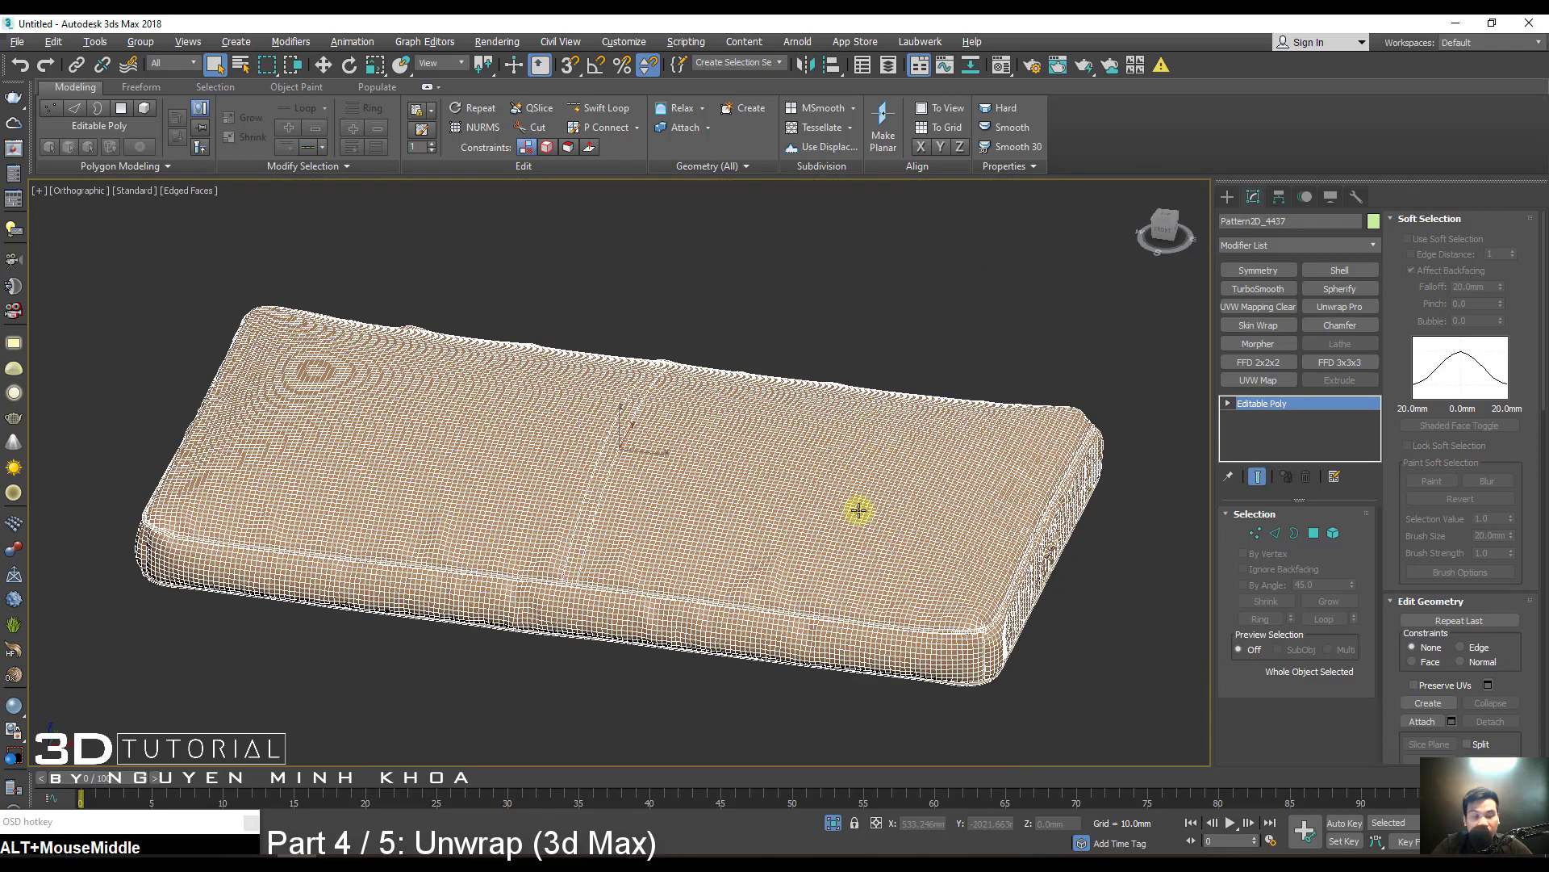
Select the seat cushion's upper and lower piping at element level and hide its other elements.
middle_click_drag(851, 611, 855, 519)
key("5")
left_click(979, 538)
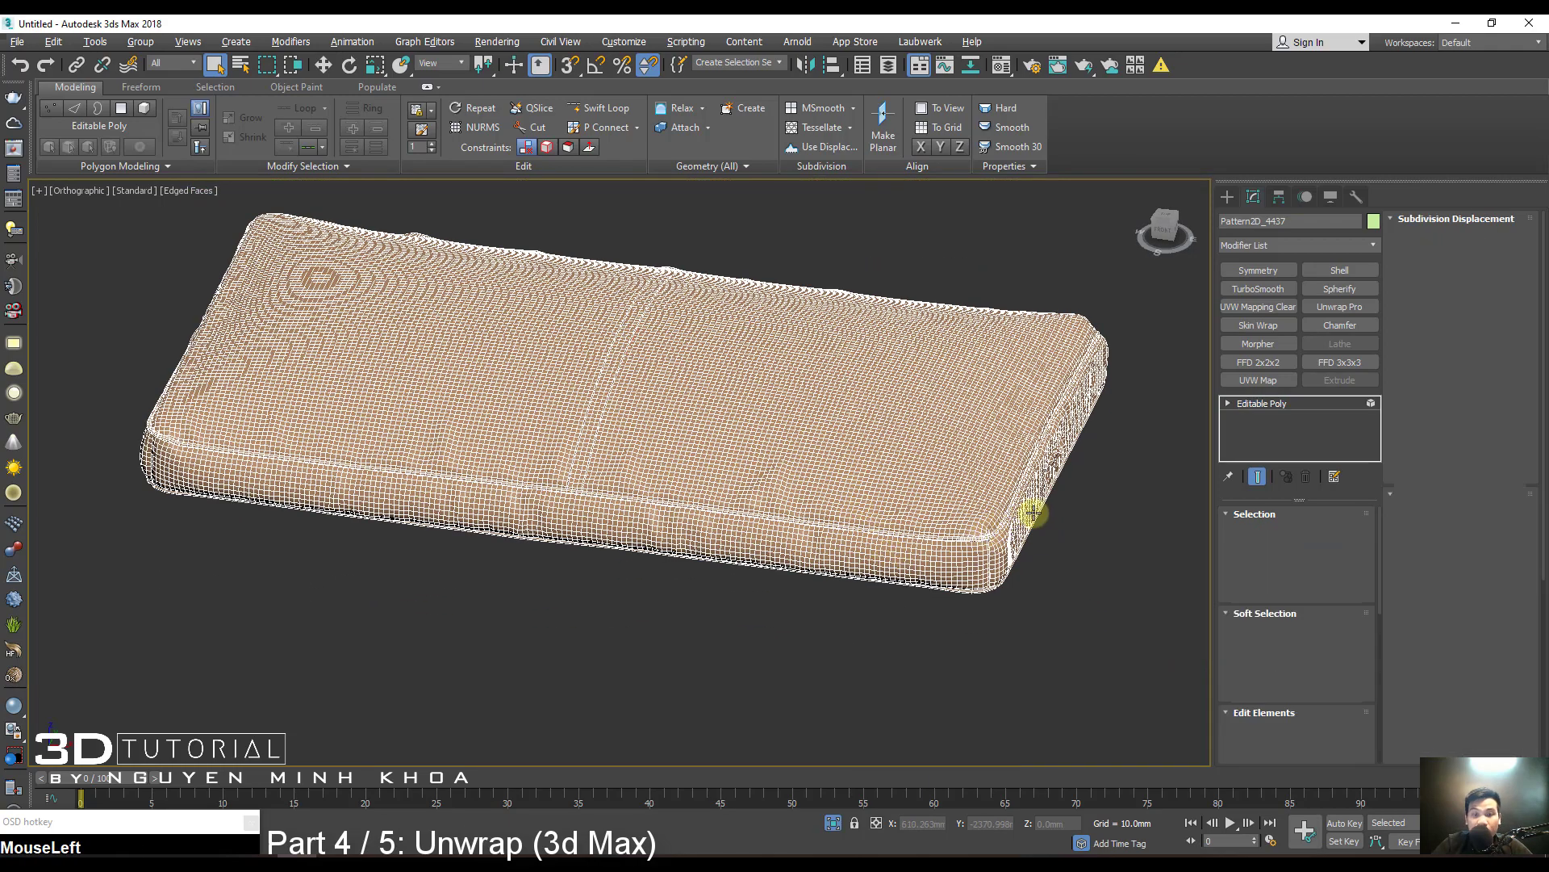
key("5")
left_click(927, 463)
left_click(840, 556)
middle_click_drag(979, 601, 1092, 513, "alt")
left_click(909, 571)
left_click(1107, 528)
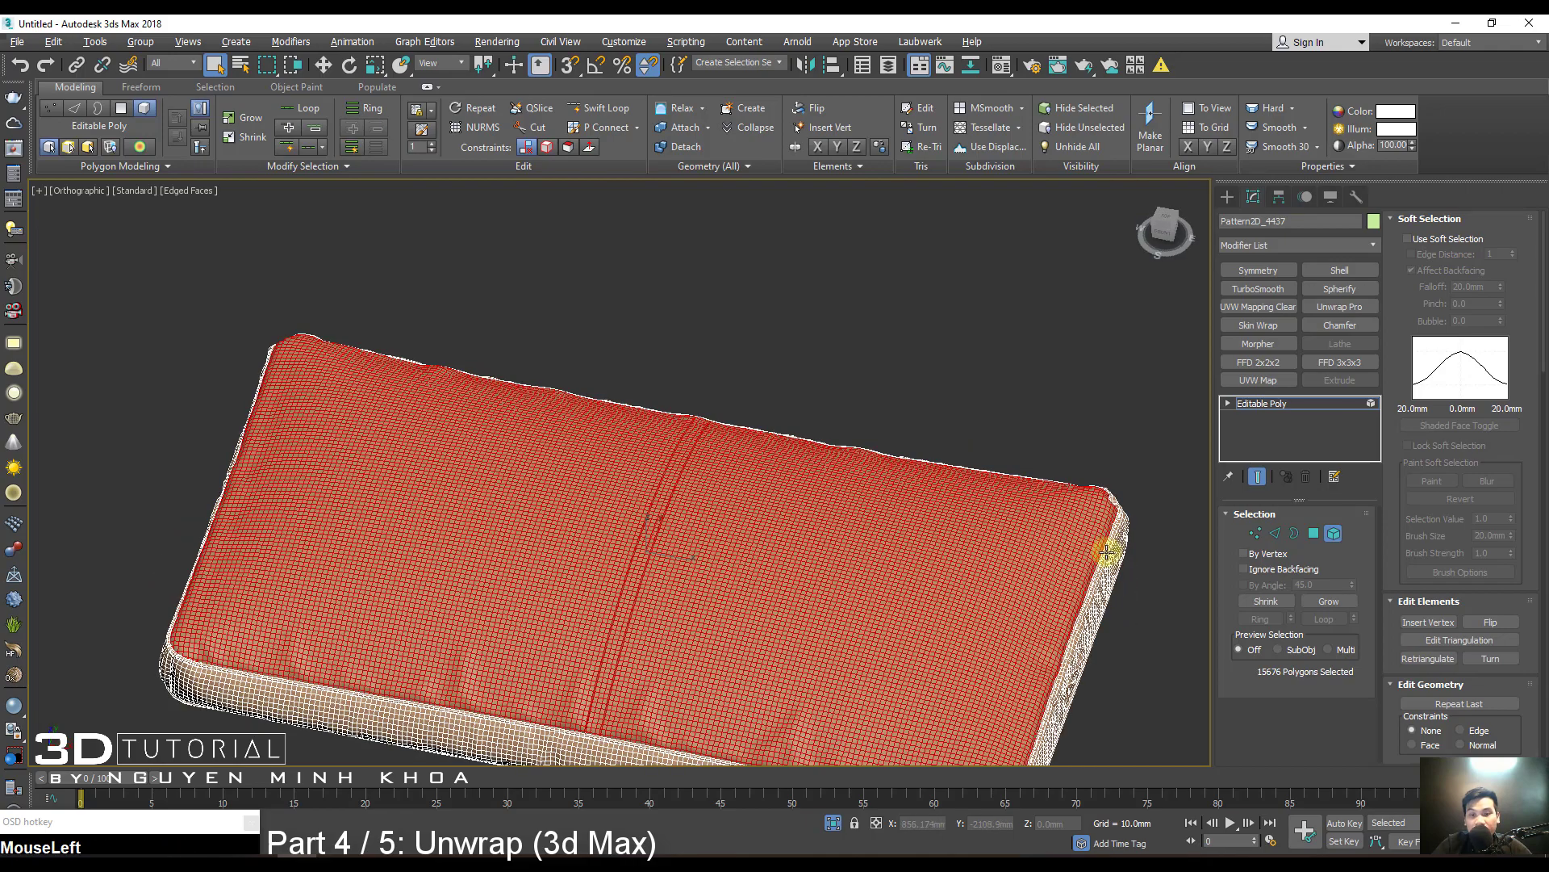
left_click(1106, 552)
middle_click_drag(968, 604, 833, 529)
left_click(950, 538, "ctrl")
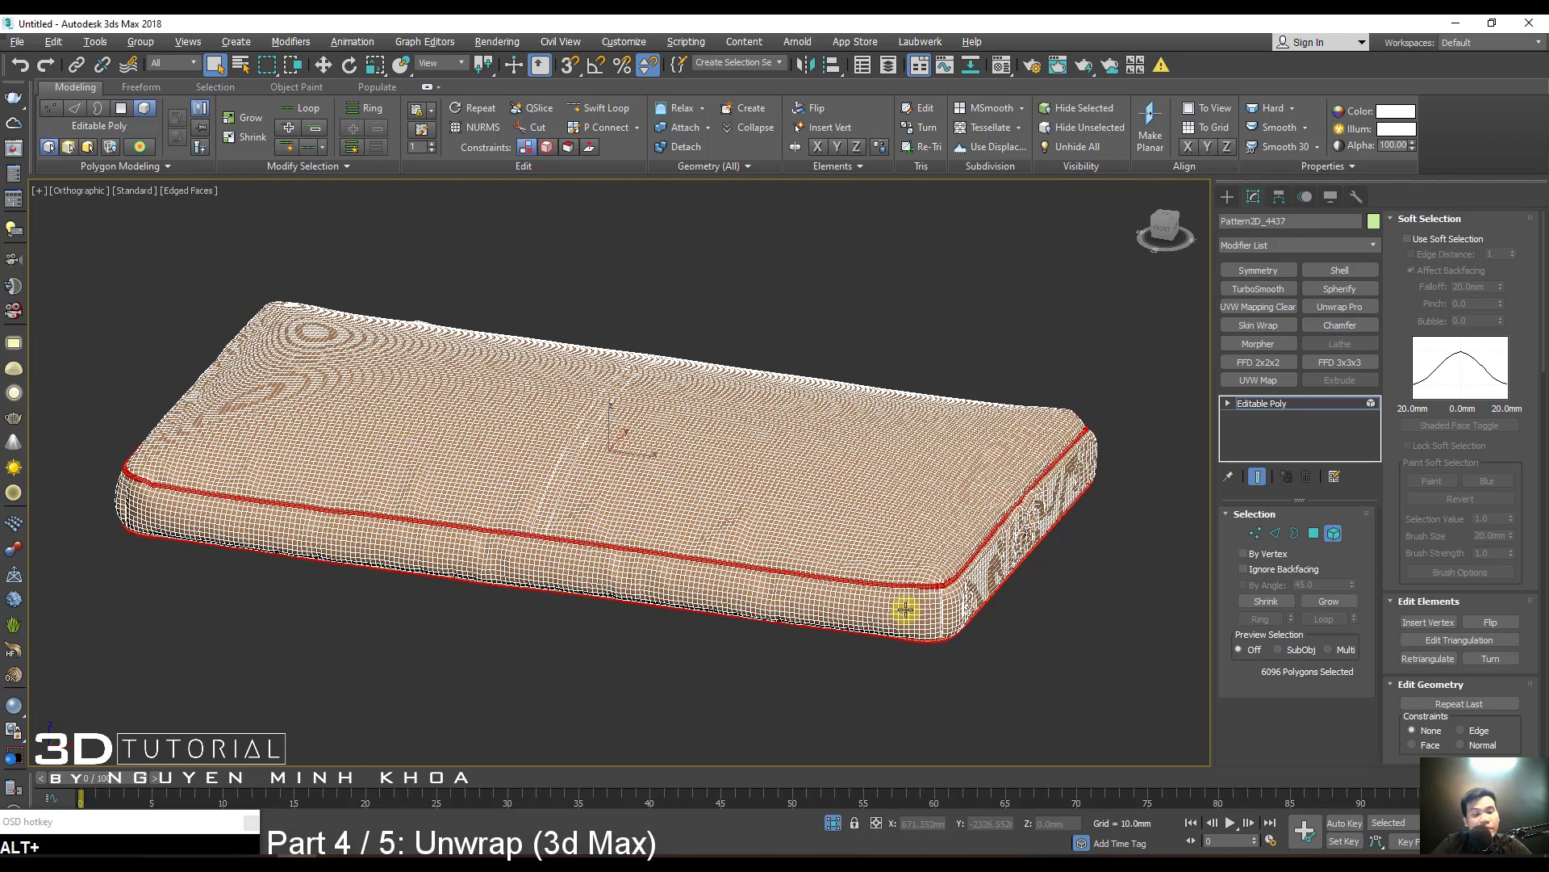
key("alt+i")
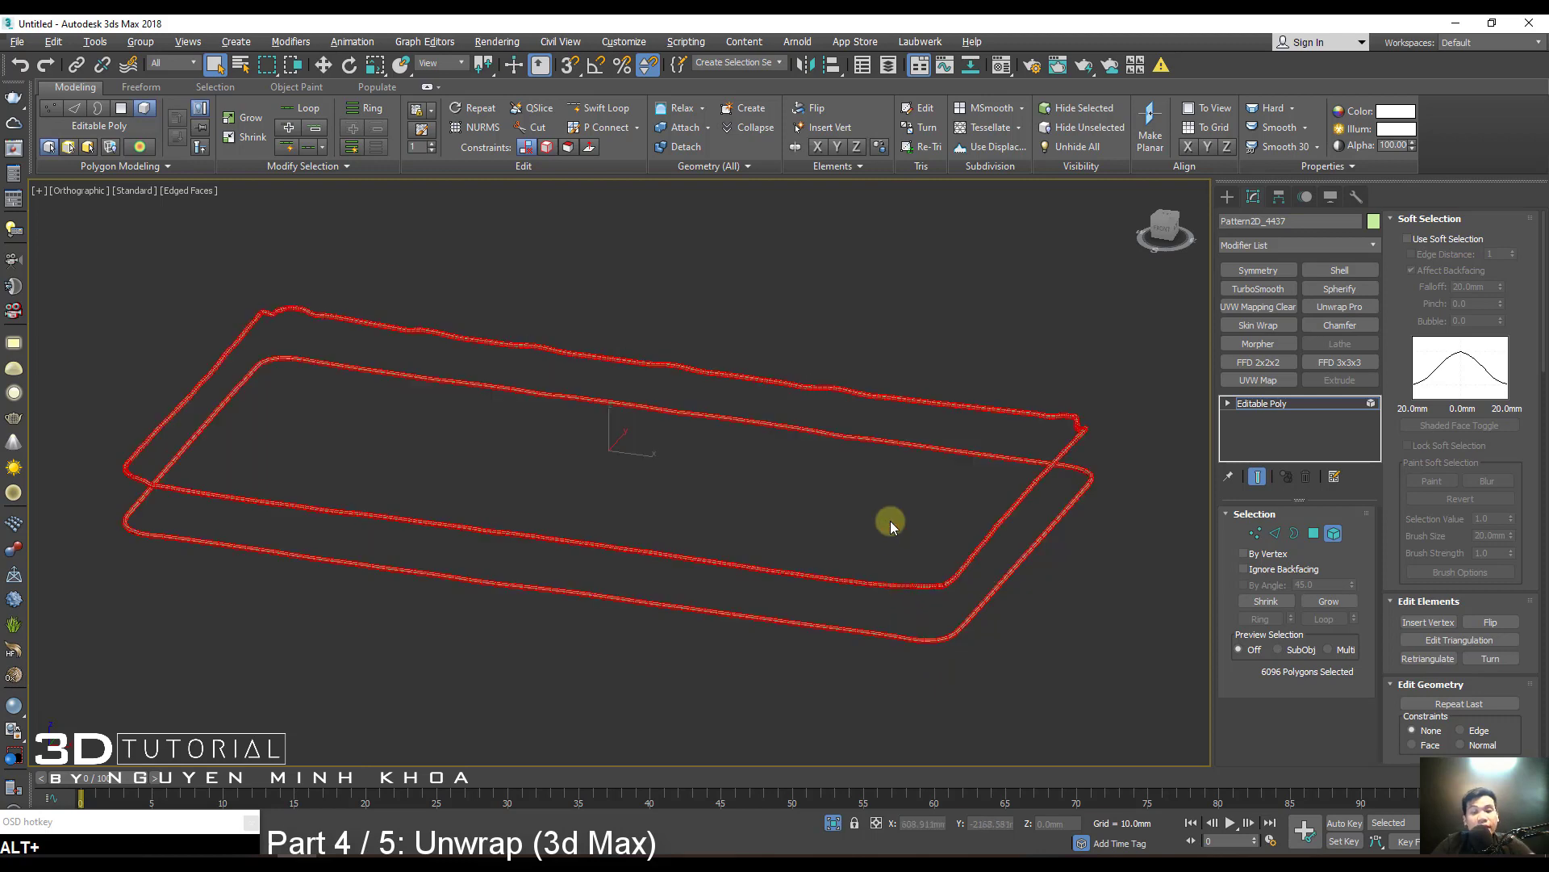
Select a lengthwise edge loop and a cross-section loop on each of the two piping strips and split those edges.
scroll(674, 363, "up", 4)
key("2")
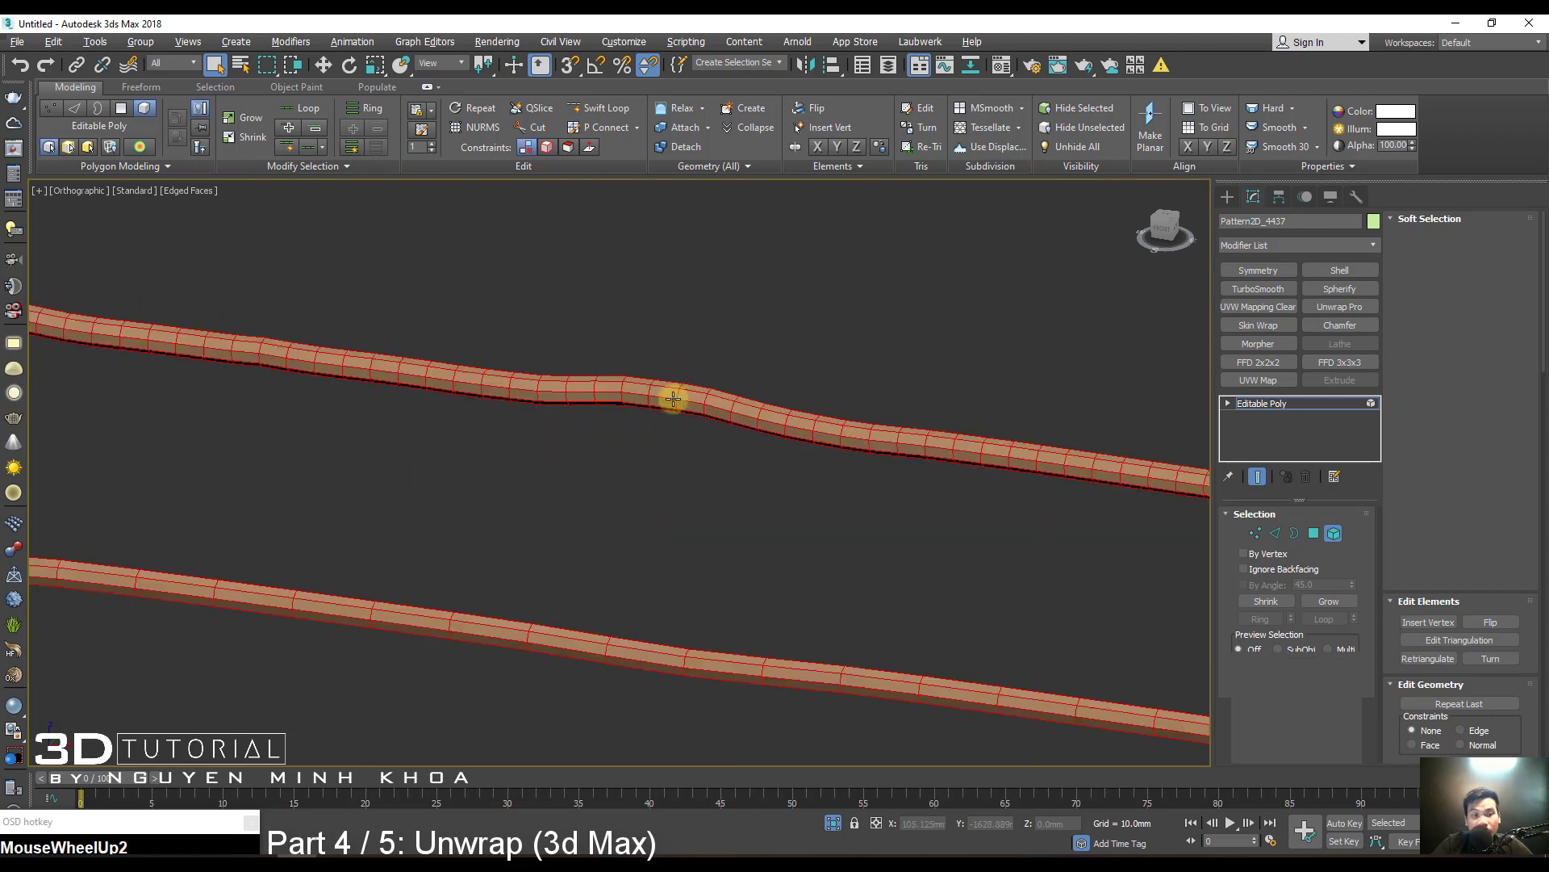
left_click(670, 407)
double_click(670, 408)
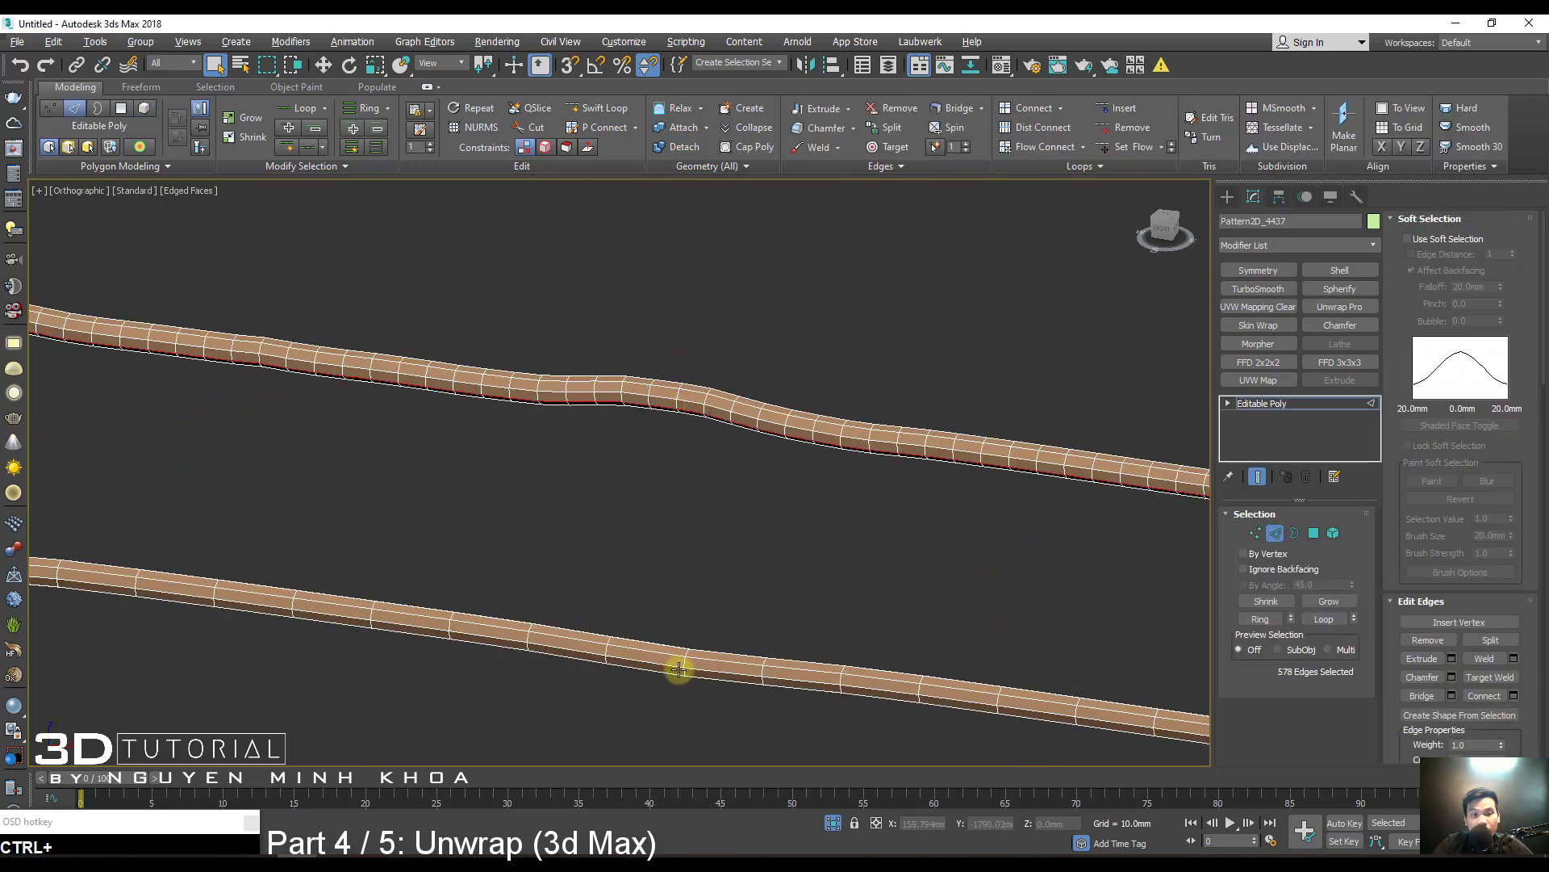
double_click(678, 667, "ctrl")
double_click(684, 658, "ctrl")
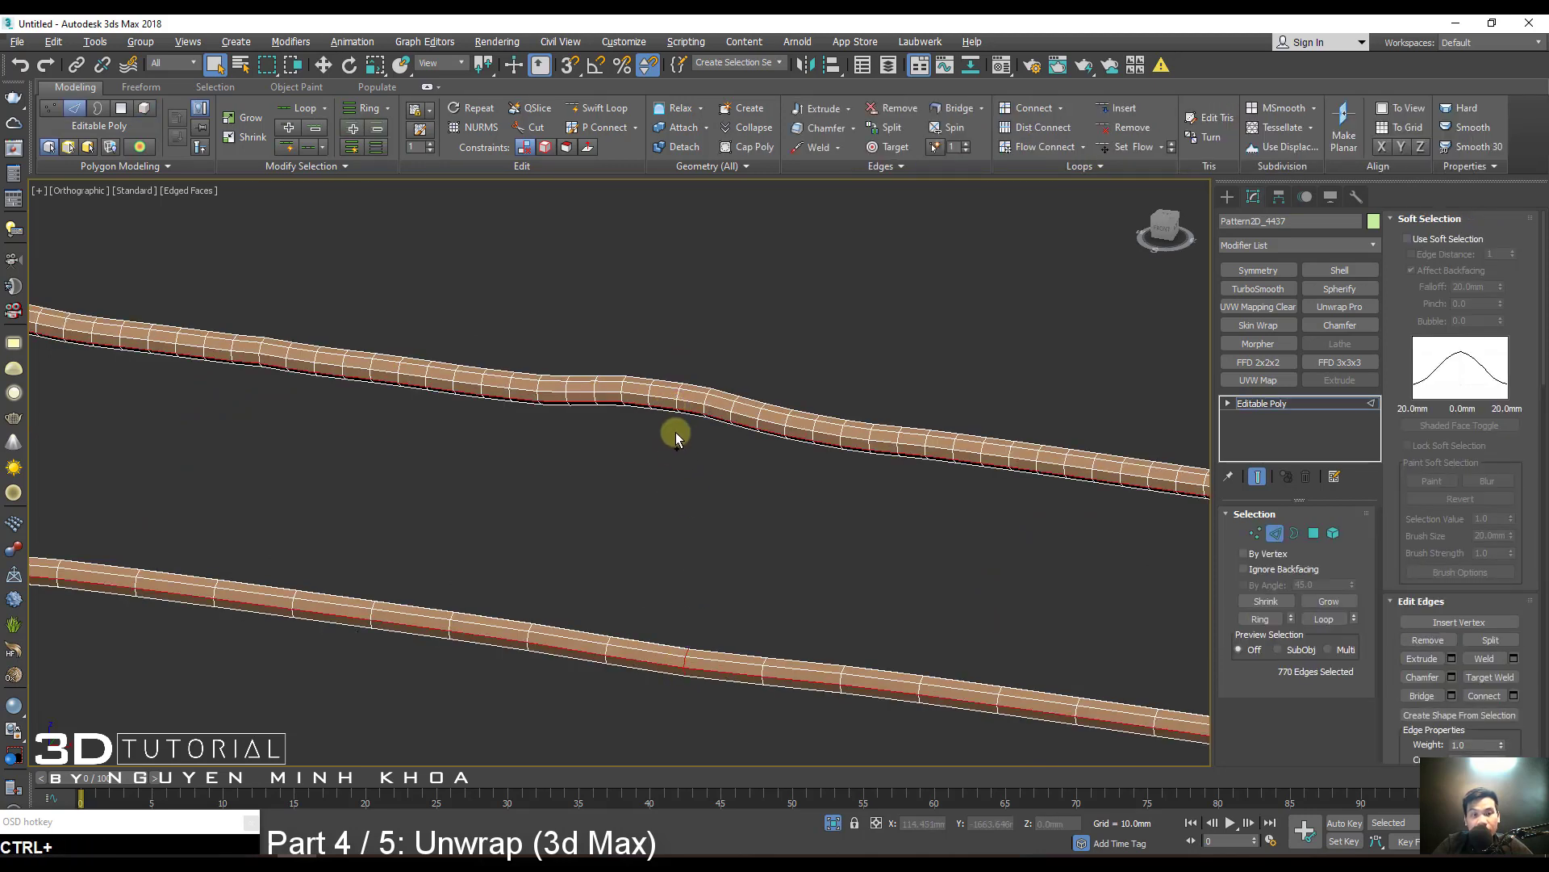
right_click(698, 380)
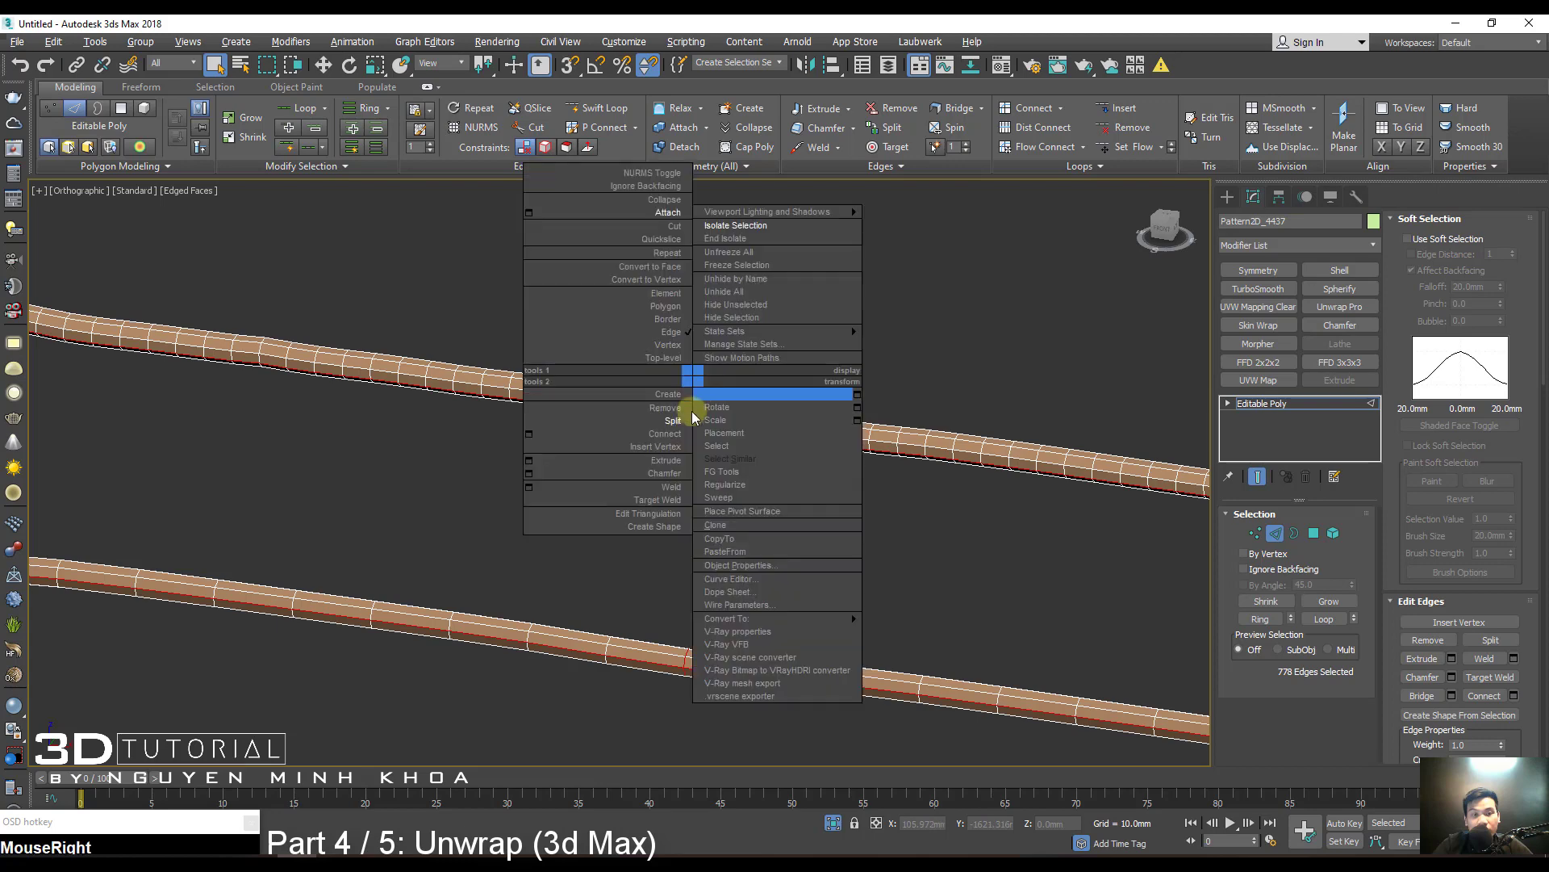
left_click(677, 421)
Return to element level and unhide the rest of the seat cushion.
scroll(702, 408, "down", 11)
key("5")
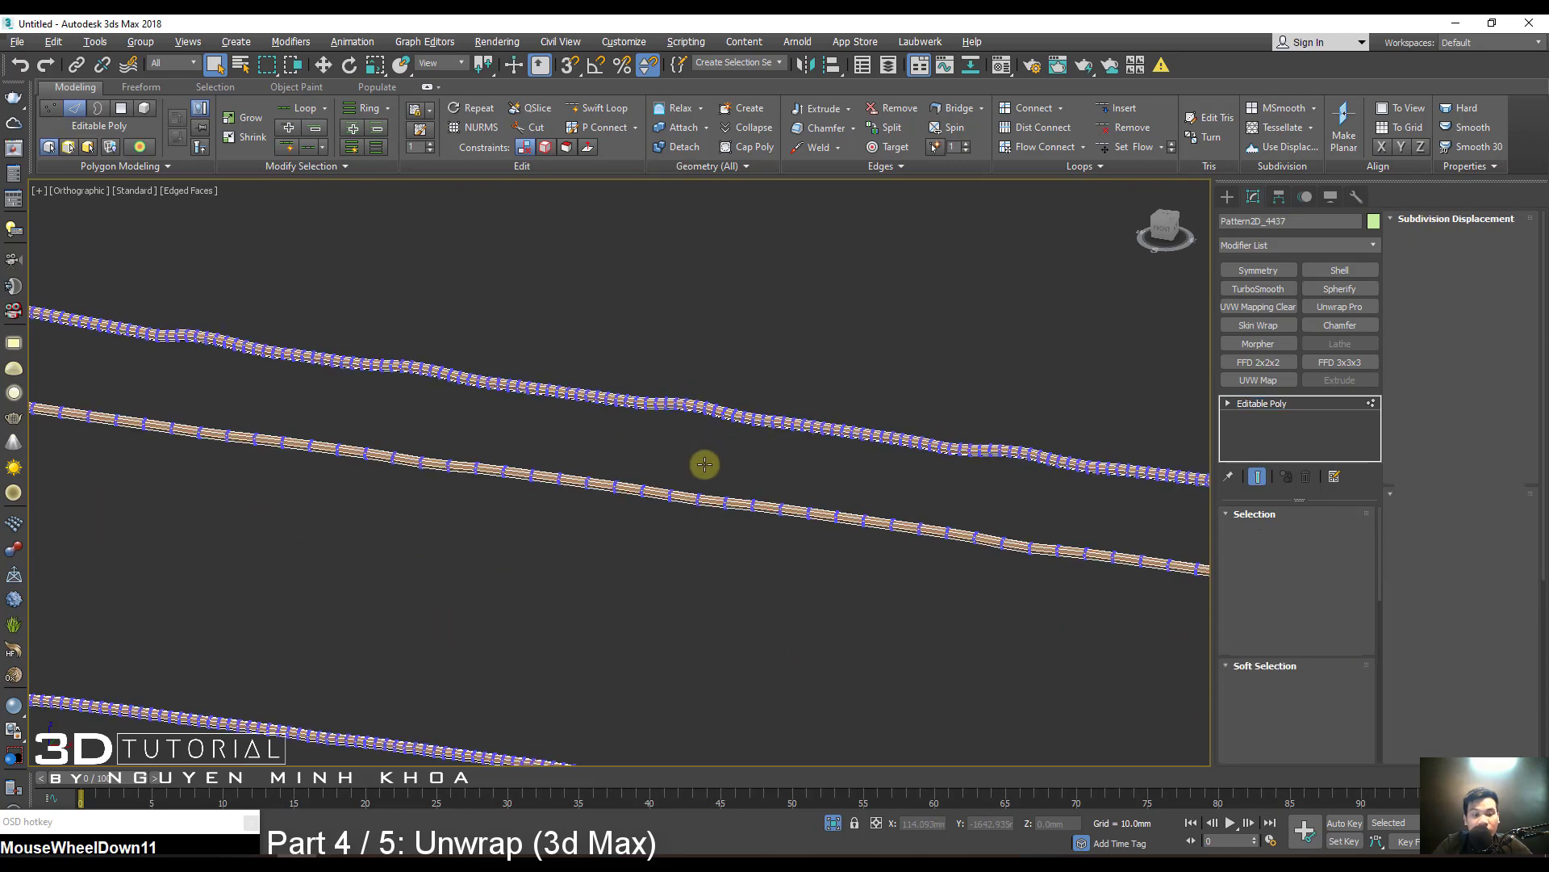
key("alt+u")
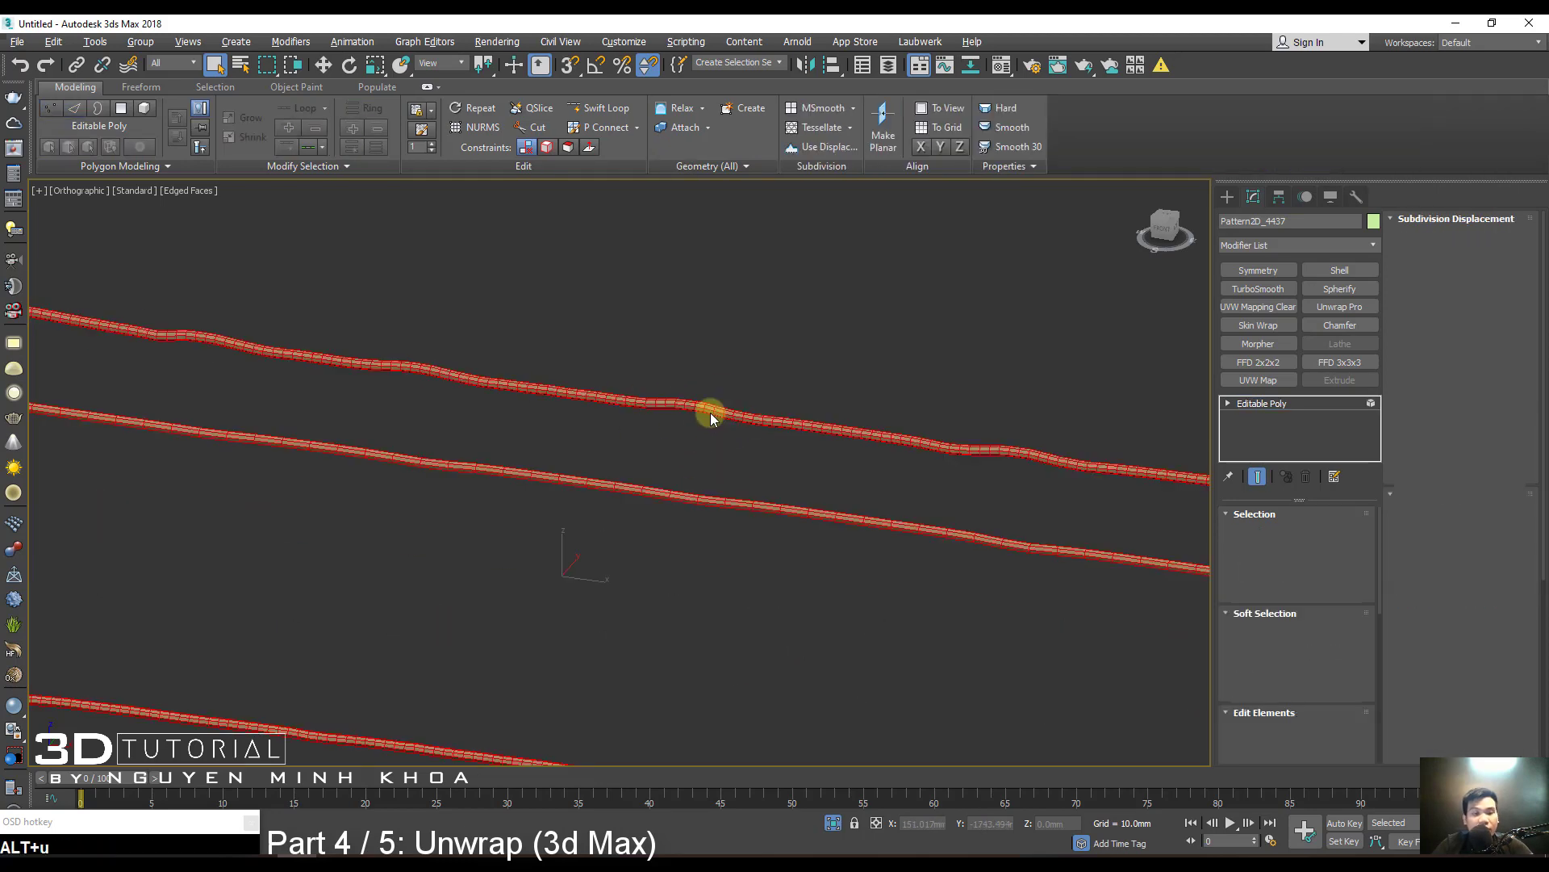
scroll(715, 426, "down", 11)
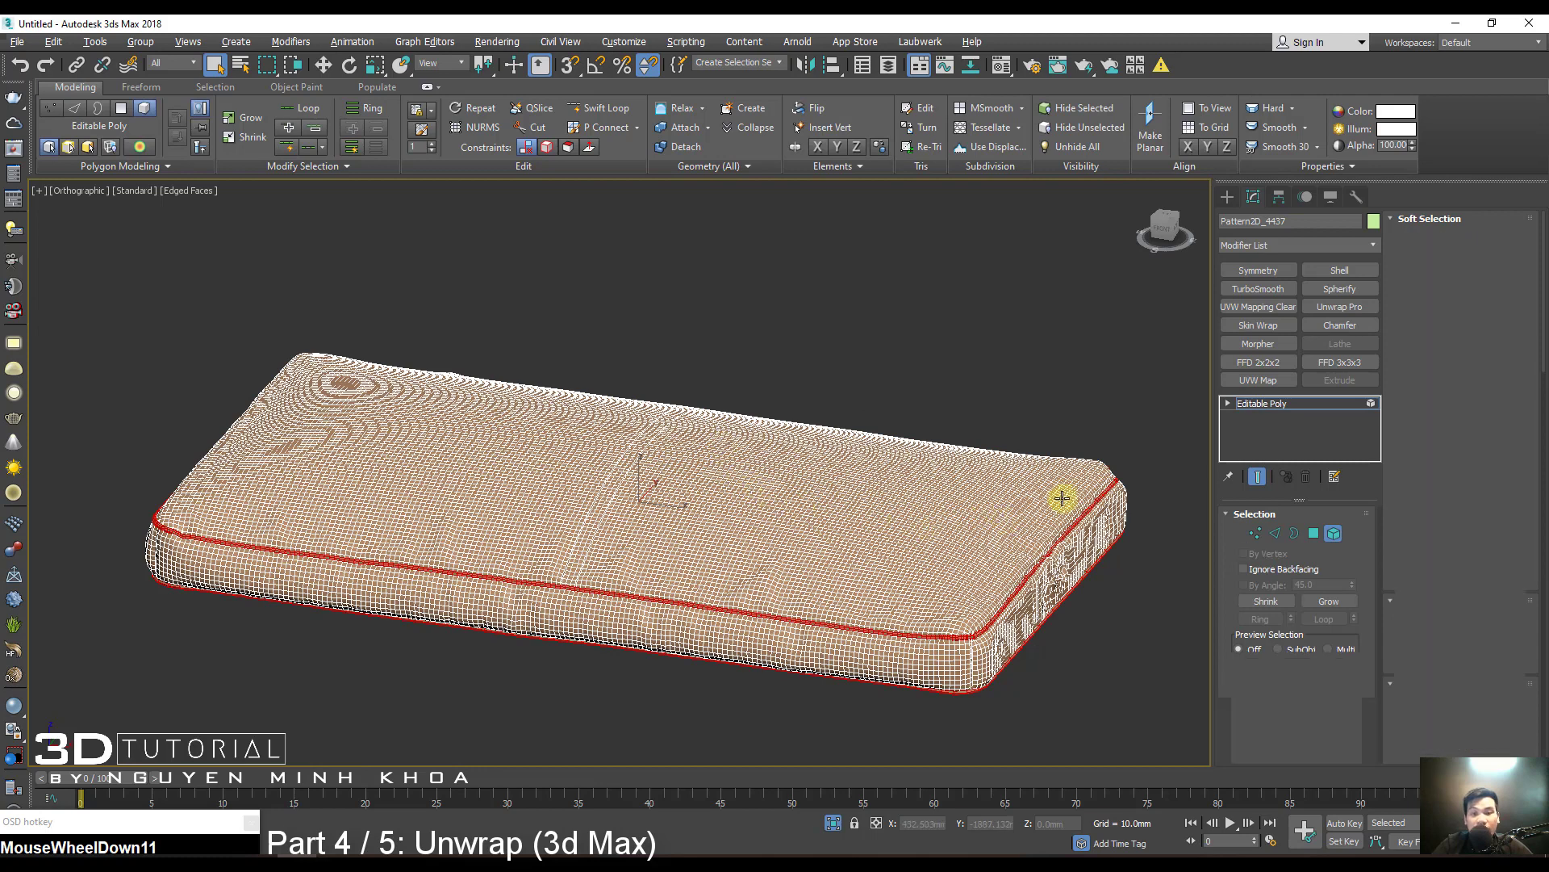
Leave element level, assign the grey fabric material to the leather seat cushion, and inspect its shaded surface without edged faces.
key("1")
key("1")
middle_click_drag(956, 523, 938, 506)
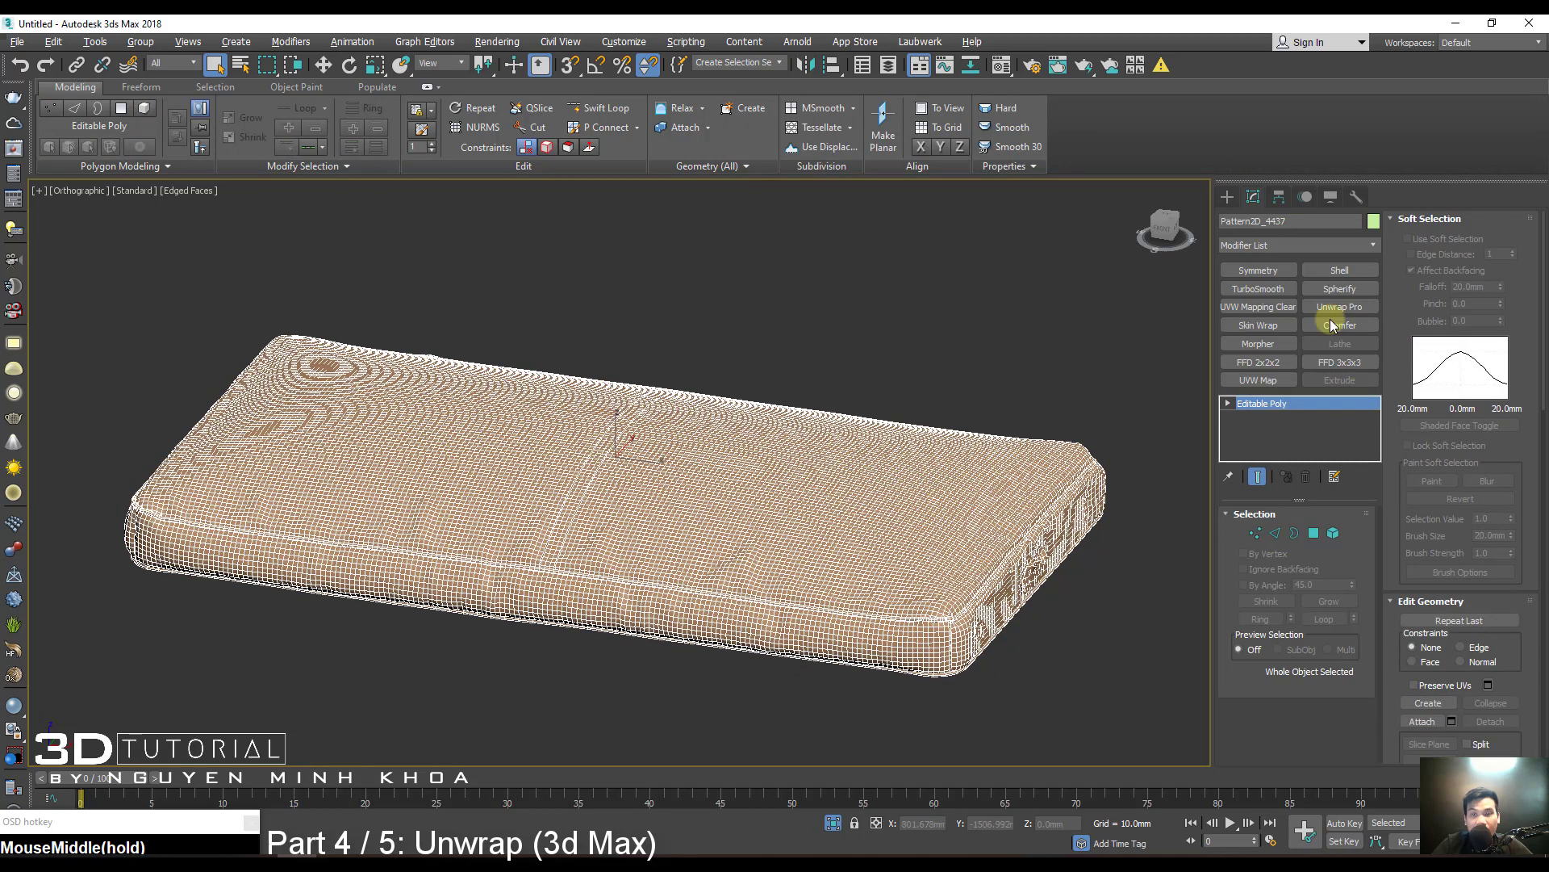
middle_click_drag(864, 474, 855, 432)
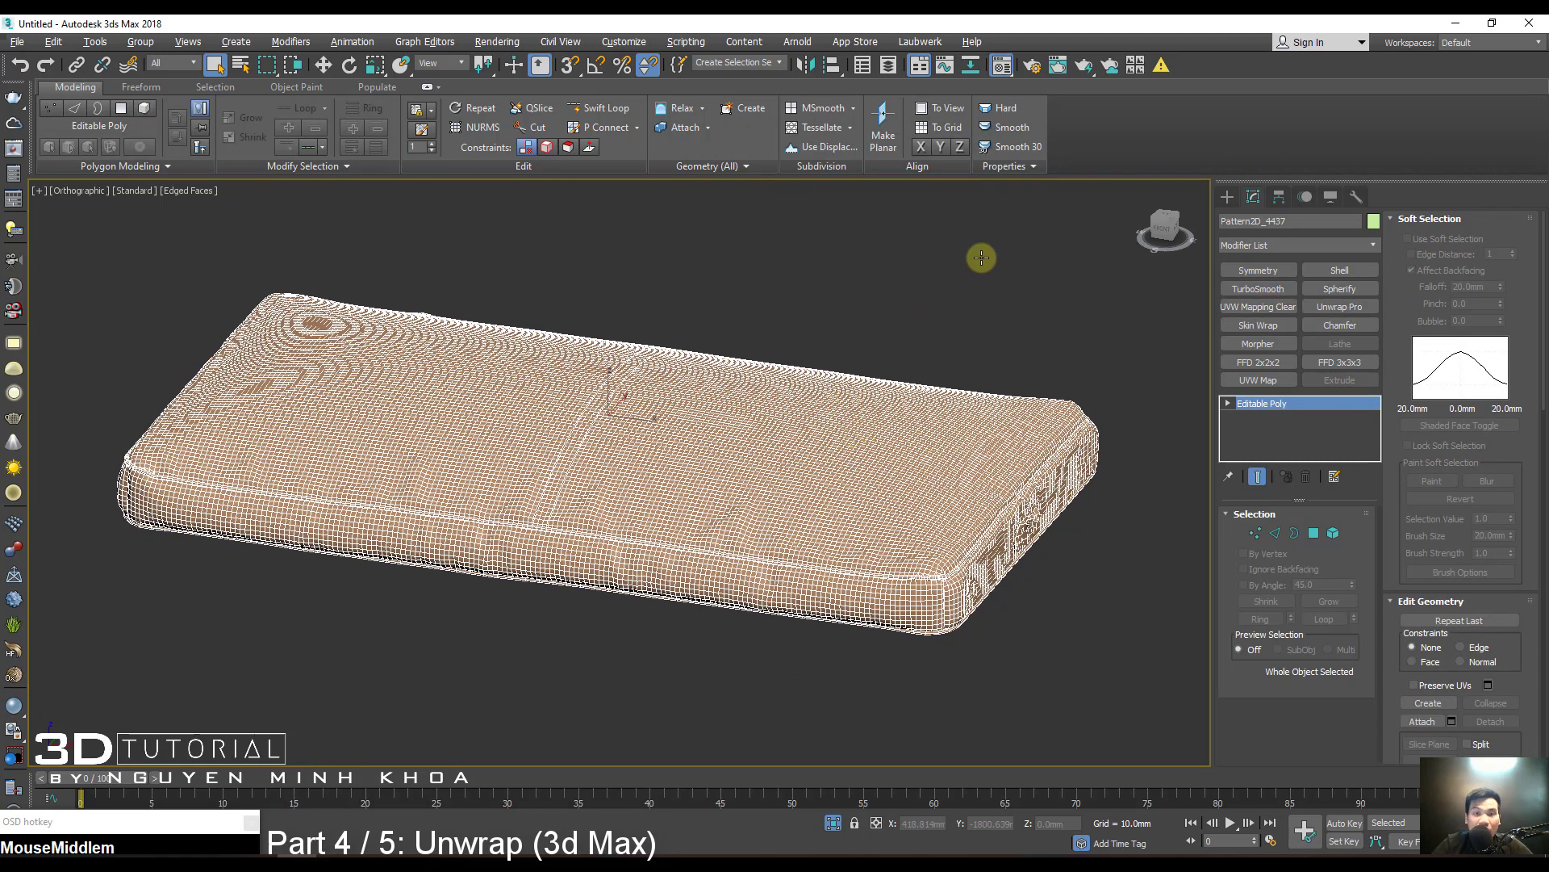
key("m")
left_click(536, 529)
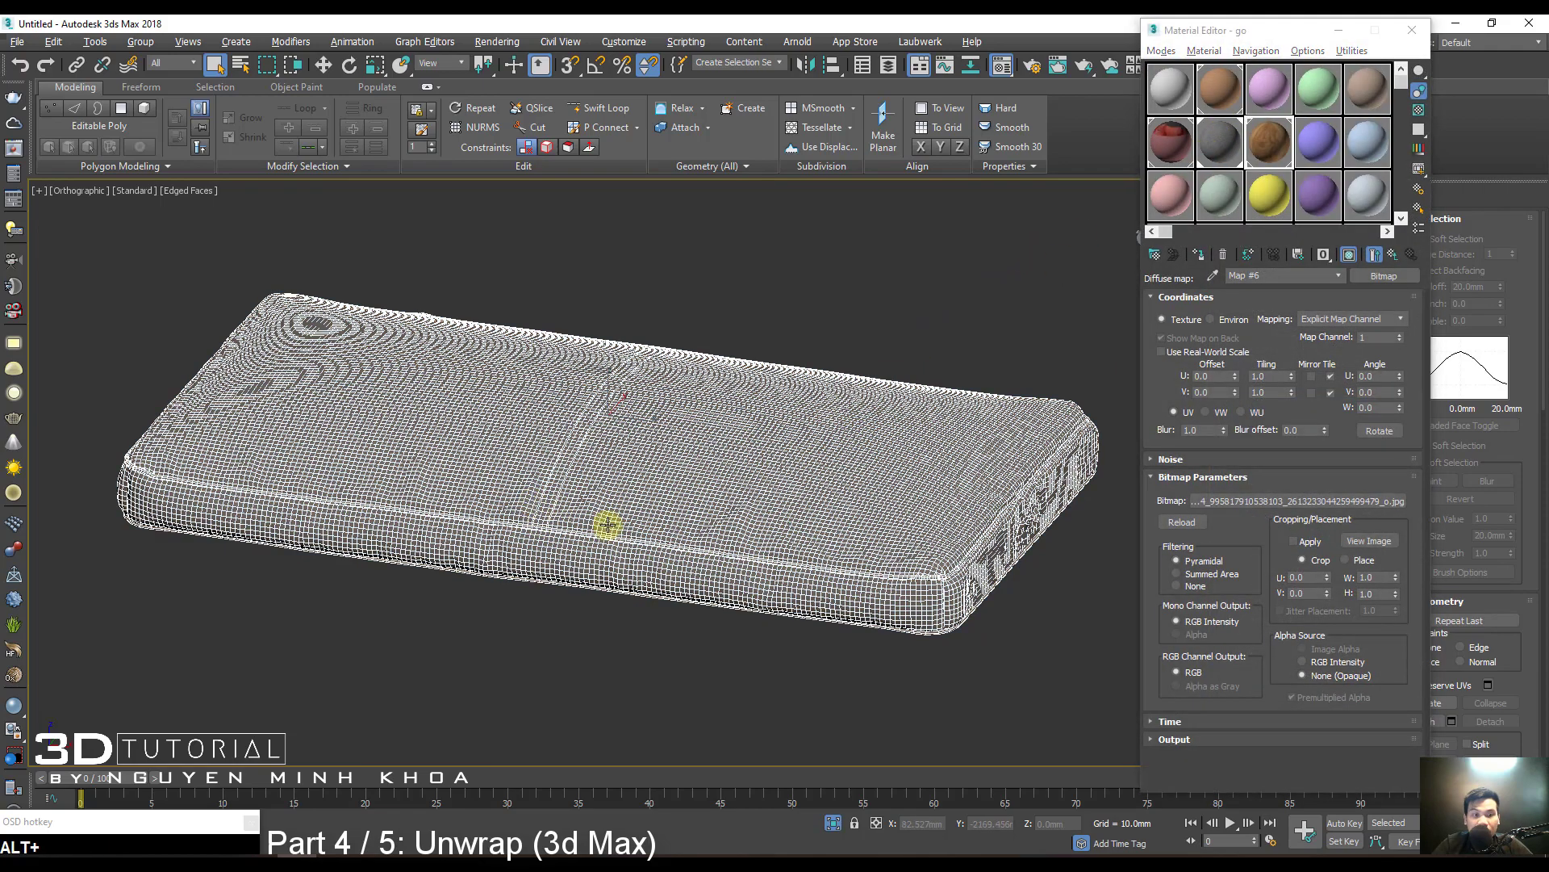
scroll(606, 529, "up", 5)
key("F3")
key("F3")
mouse_move(578, 526)
middle_mouse_down("alt")
mouse_move(630, 574)
mouse_move(786, 588)
mouse_move(656, 531)
middle_mouse_up("alt")
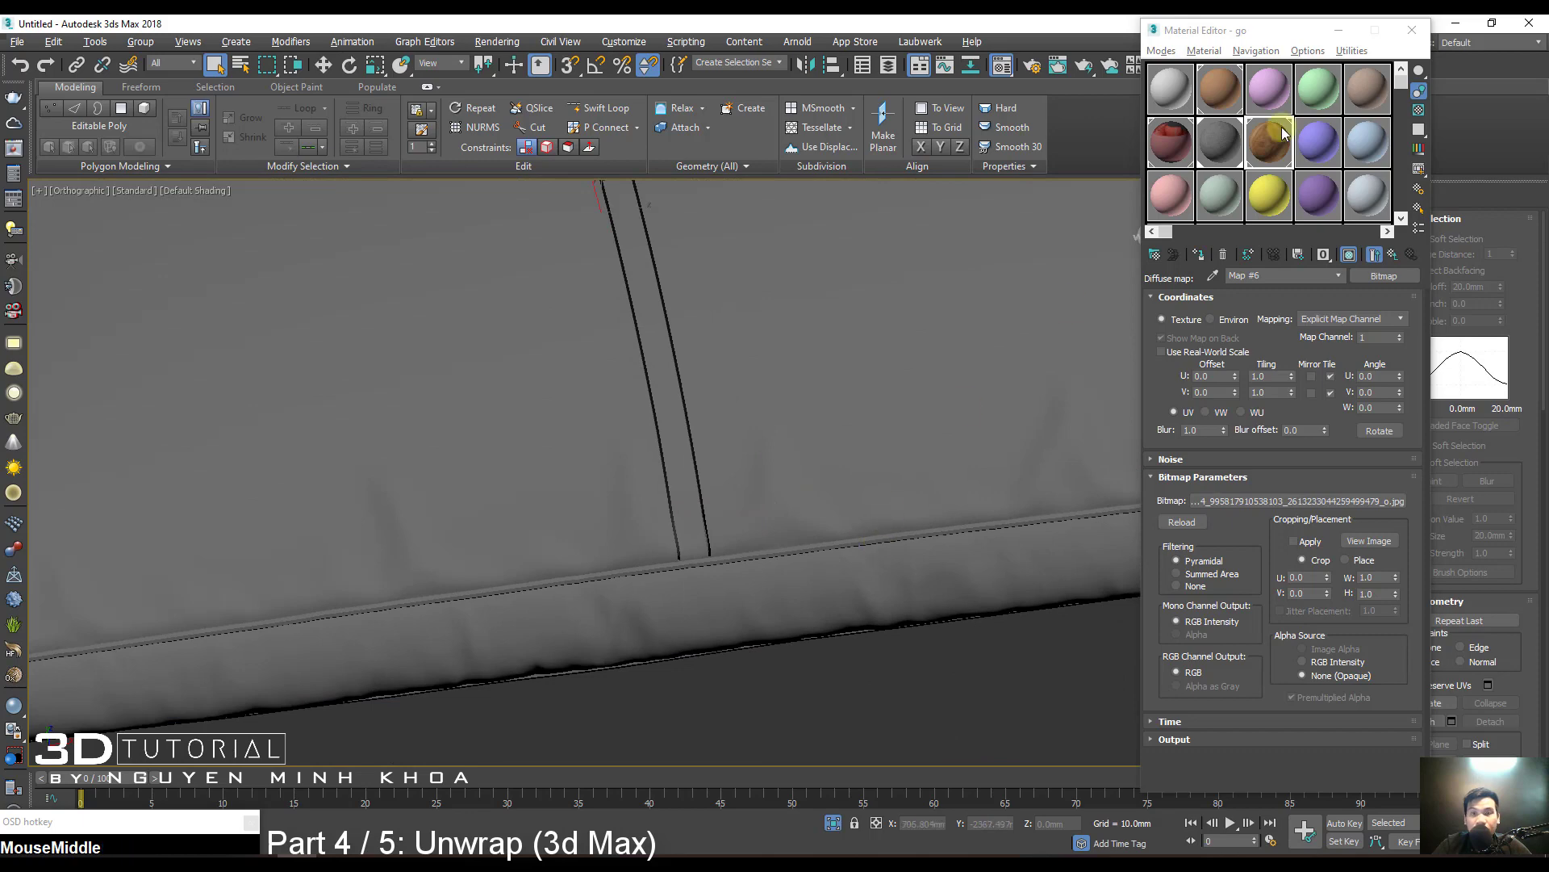
left_click(1376, 36)
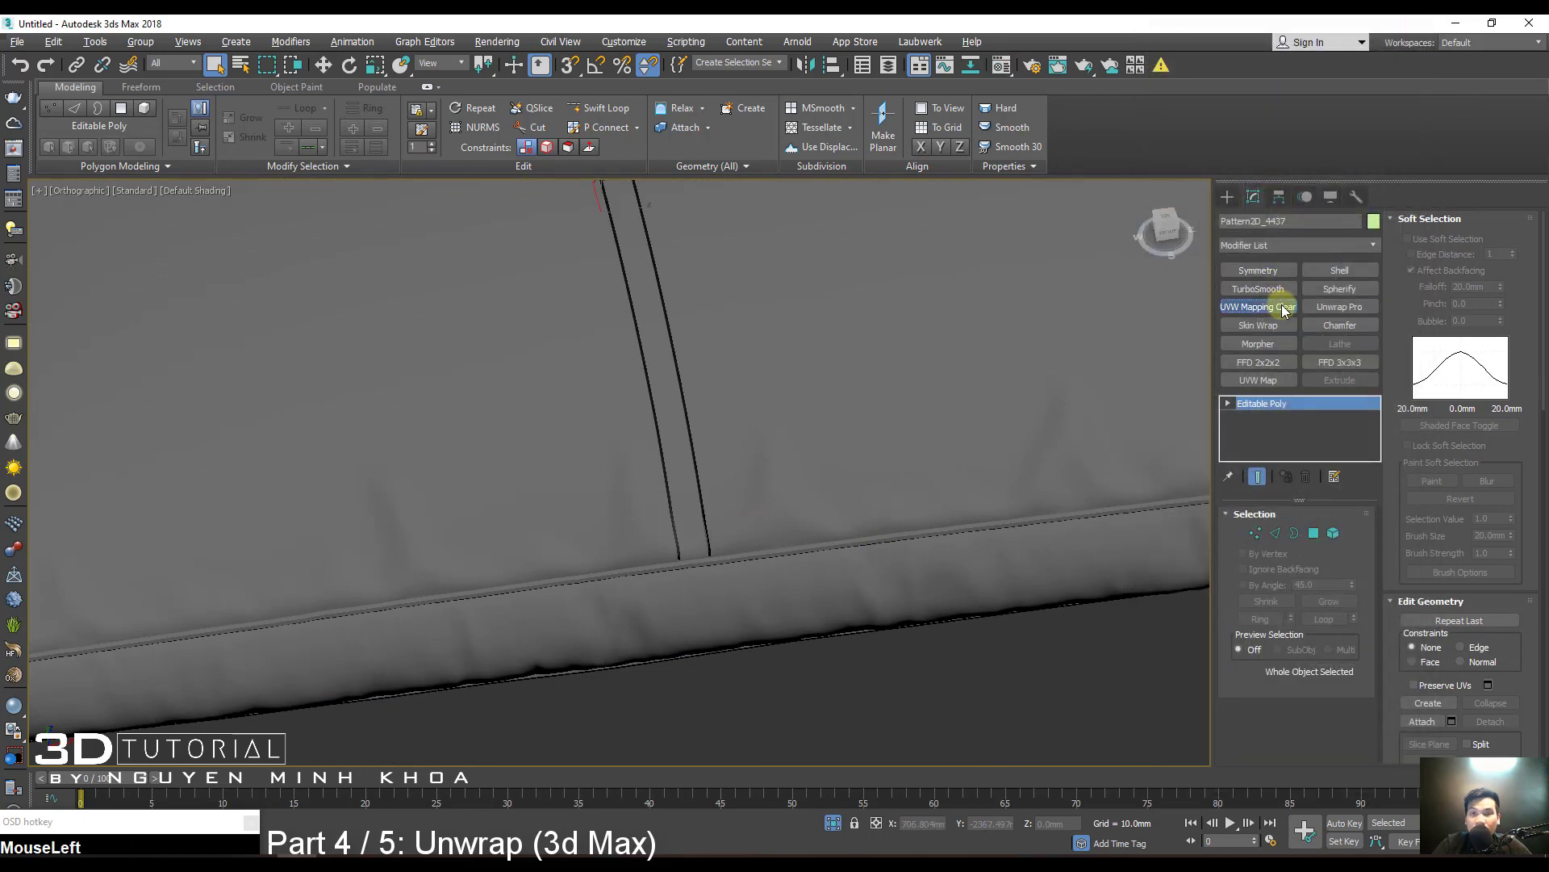
Clear the seat cushion's existing mapping, apply a planar projection to all its polygons, and run Unwrap Pro at 20 iterations.
left_click(1284, 308)
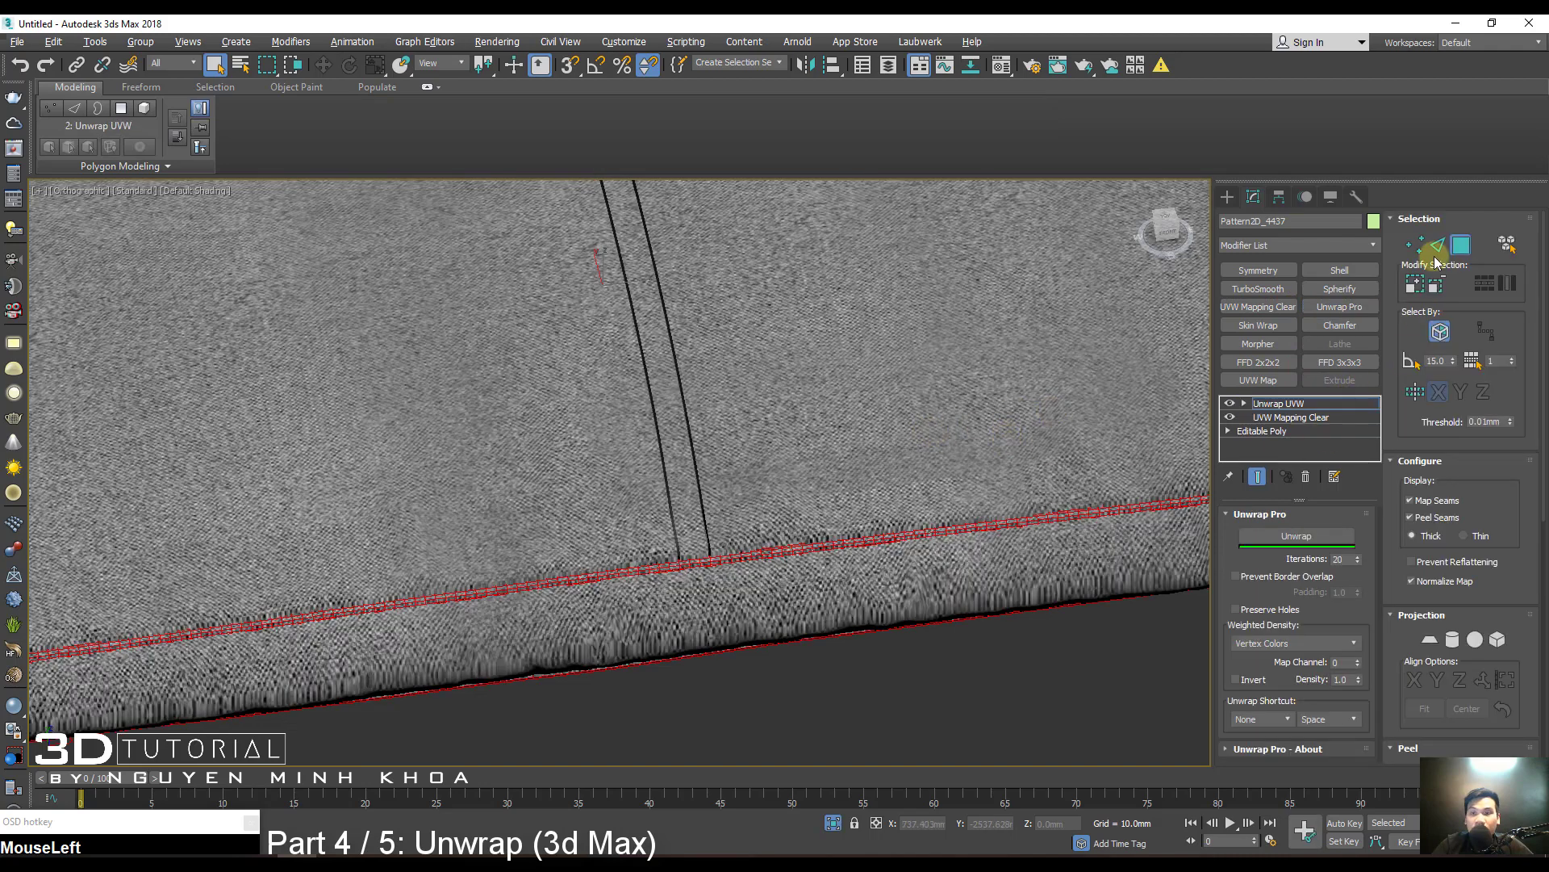
middle_click_drag(870, 591, 860, 544)
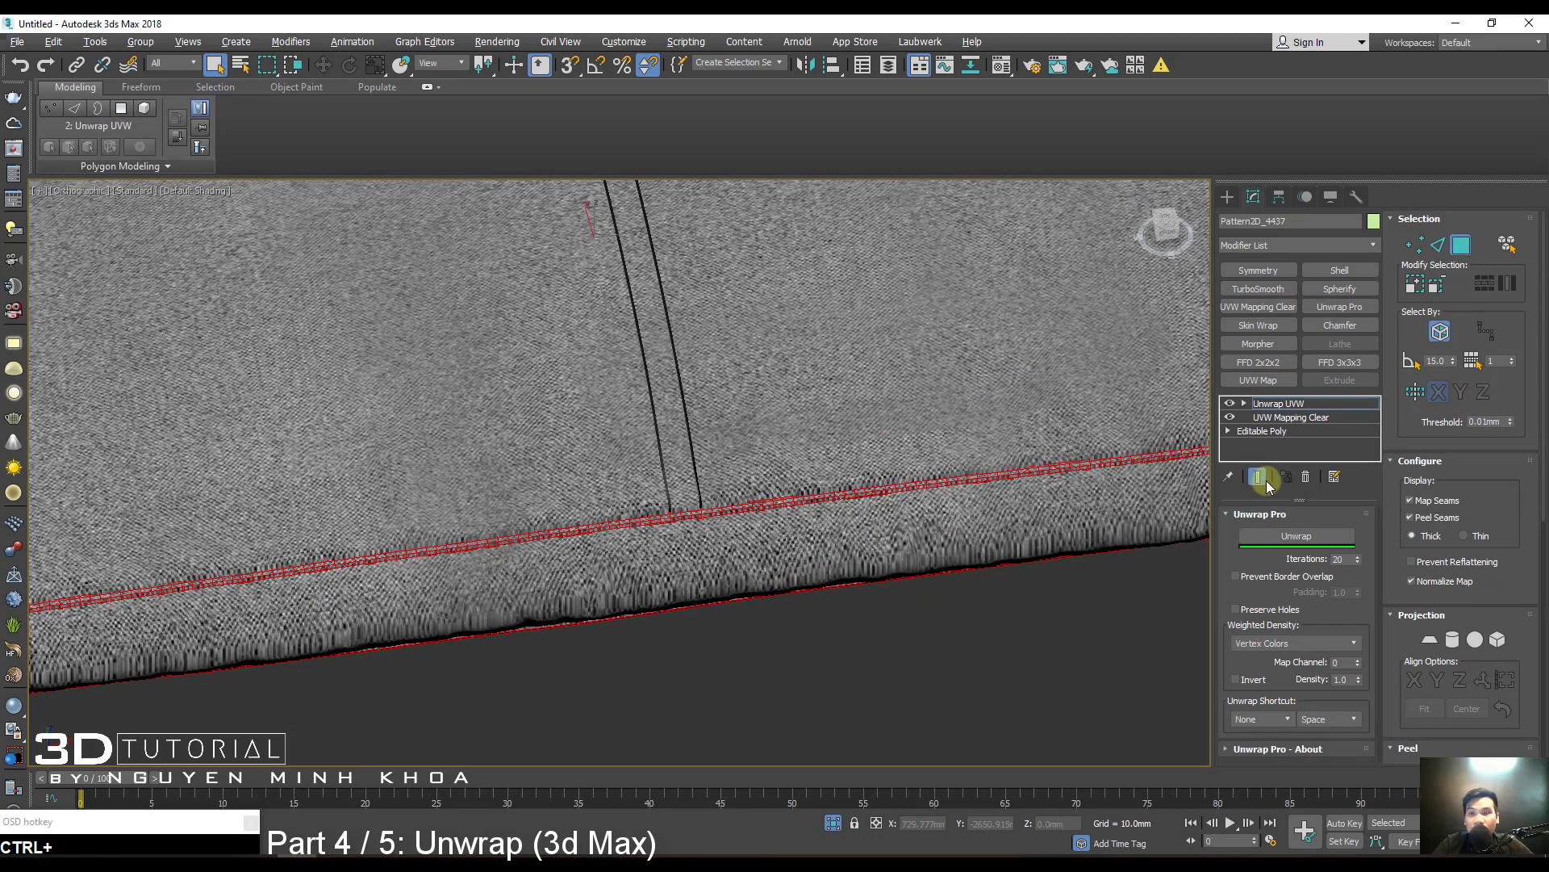
key("ctrl+a")
left_click(1429, 641)
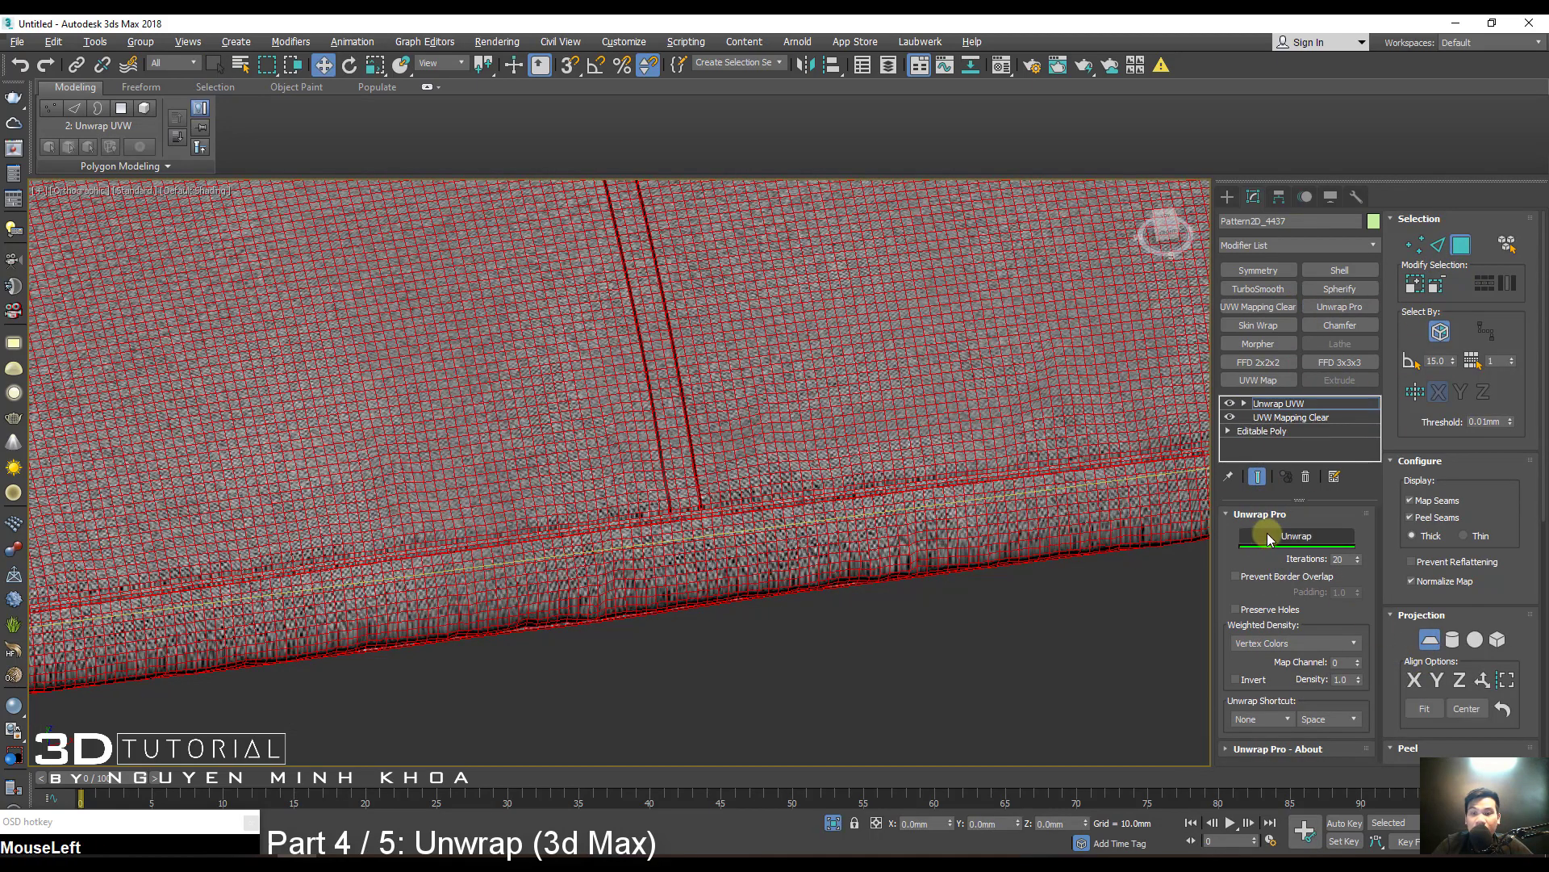
left_click(1269, 534)
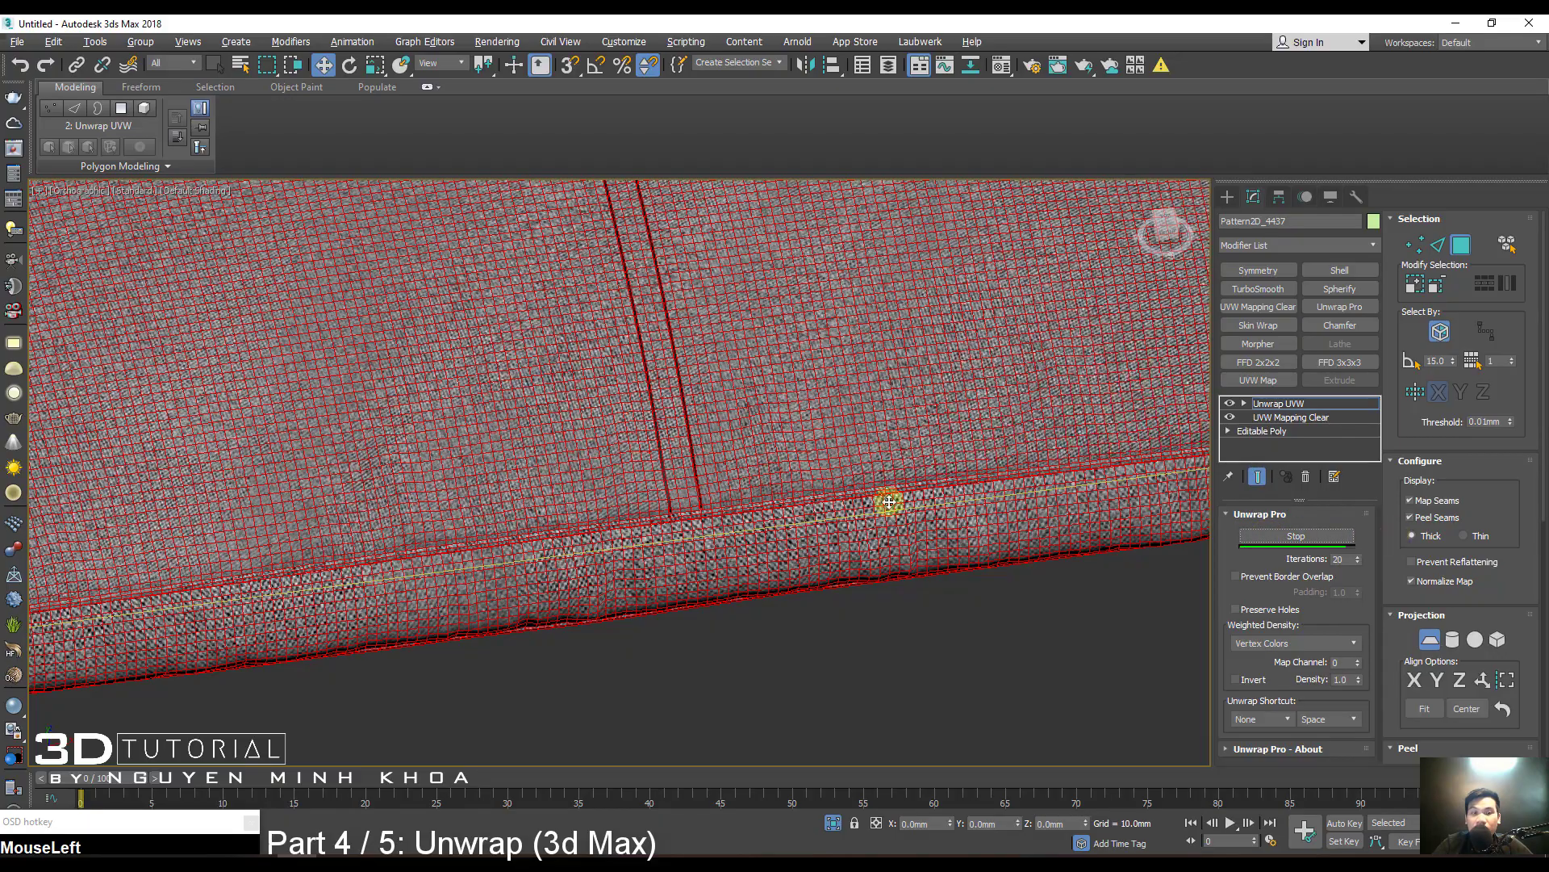
Examine the mapped texture and the seams around the seat cushion's front corner.
scroll(661, 394, "down", 5)
scroll(691, 368, "up", 2)
middle_click_drag(691, 368, 516, 653, "alt")
scroll(648, 428, "up", 5)
middle_click_drag(629, 447, 560, 463, "alt")
scroll(613, 609, "up", 4)
scroll(613, 610, "up", 2)
middle_click_drag(675, 634, 677, 555)
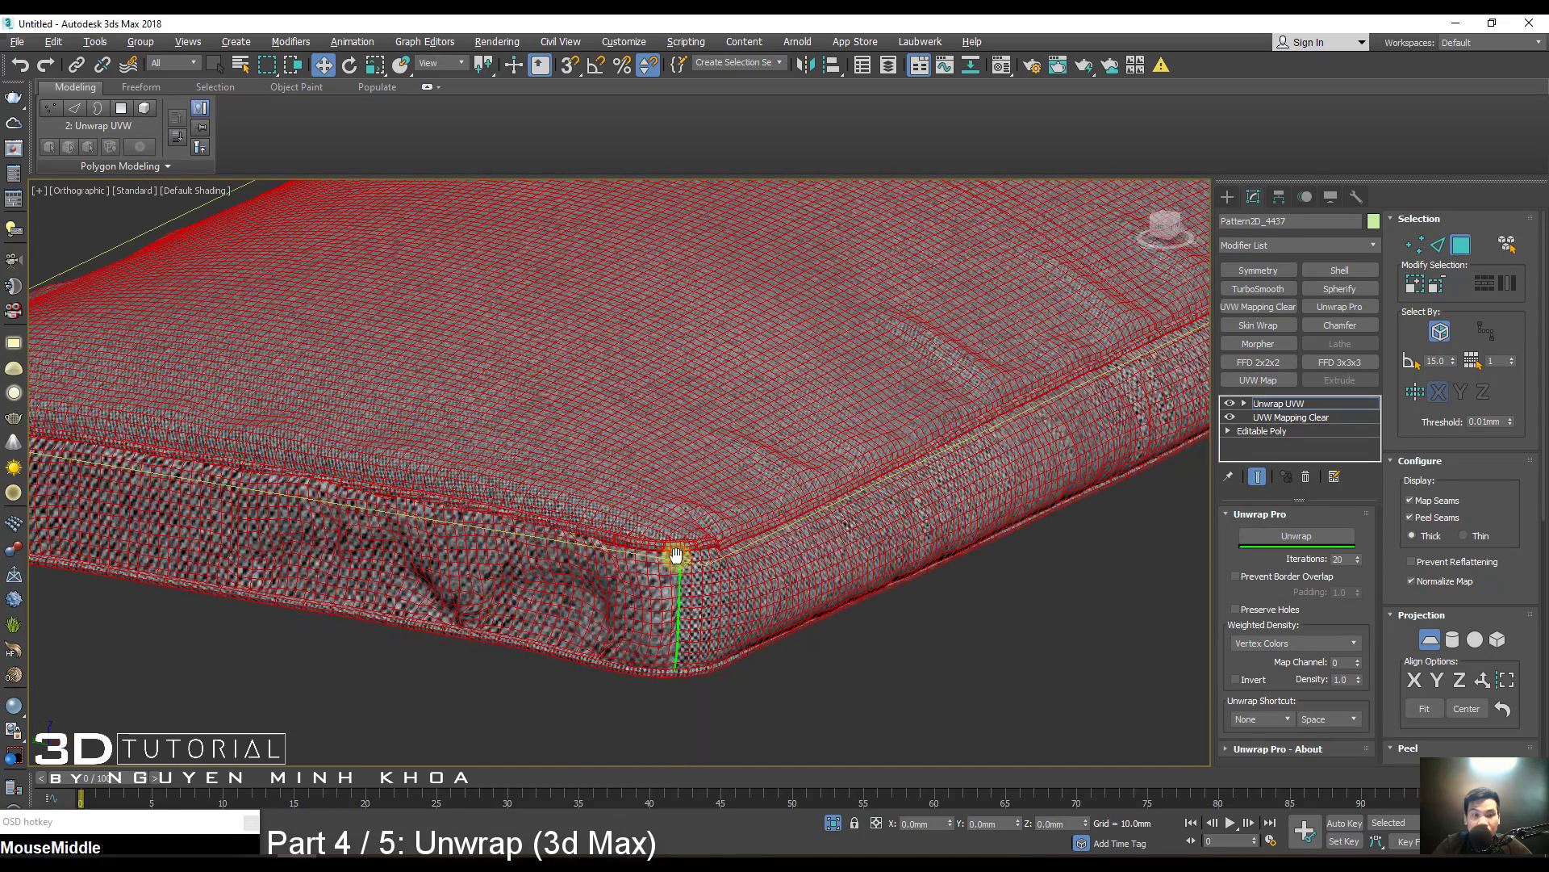
Open the UV editor on the seat cushion and bring its unwrapped shells and the arrange options into view.
scroll(1401, 582, "down", 5)
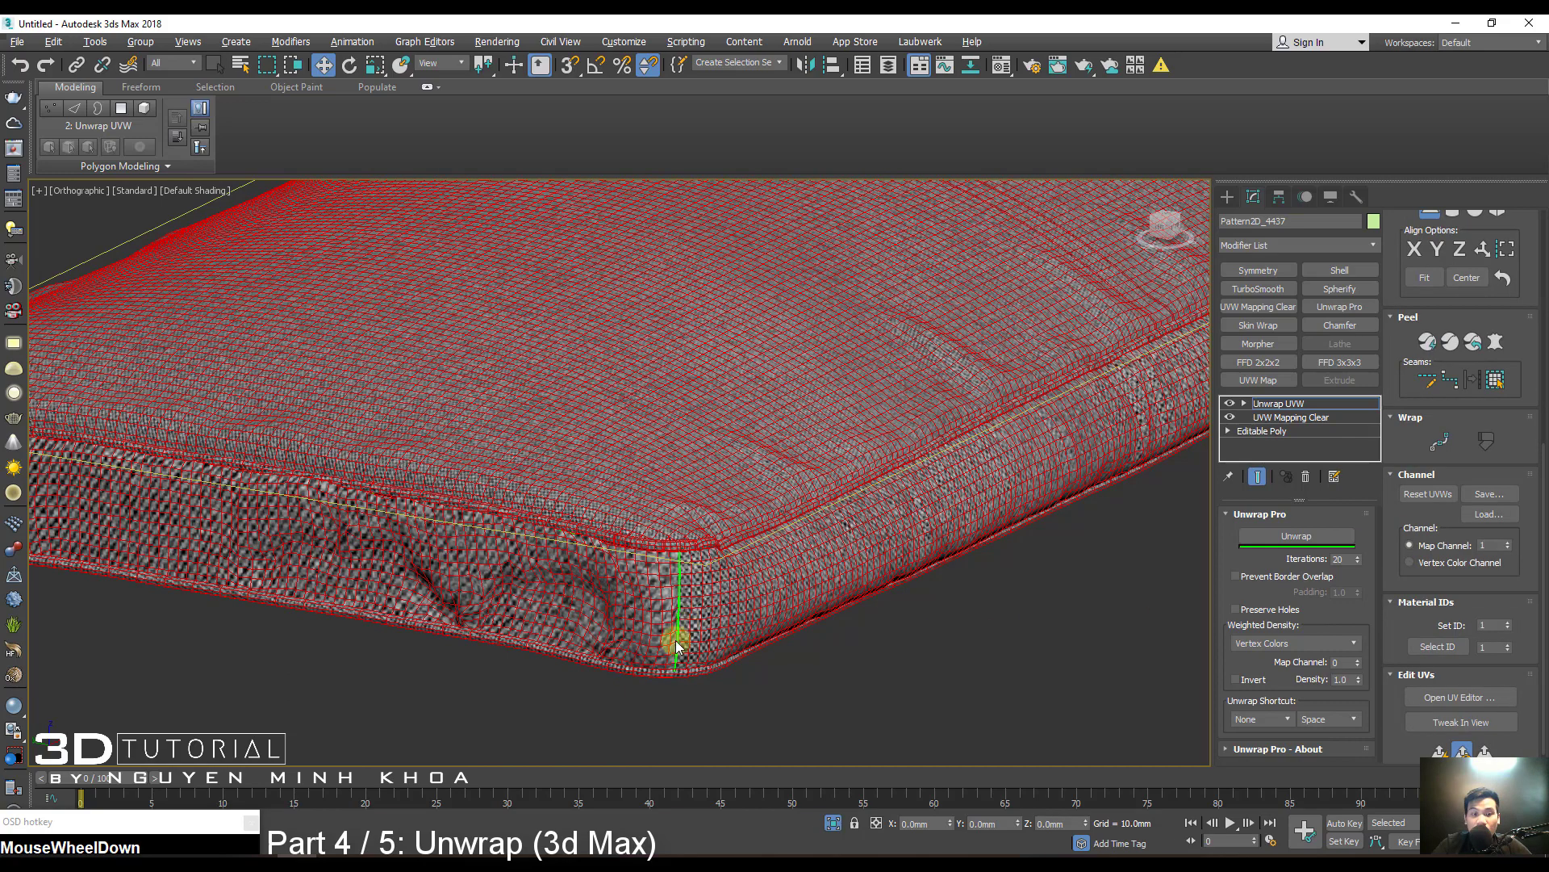
left_click(1434, 696)
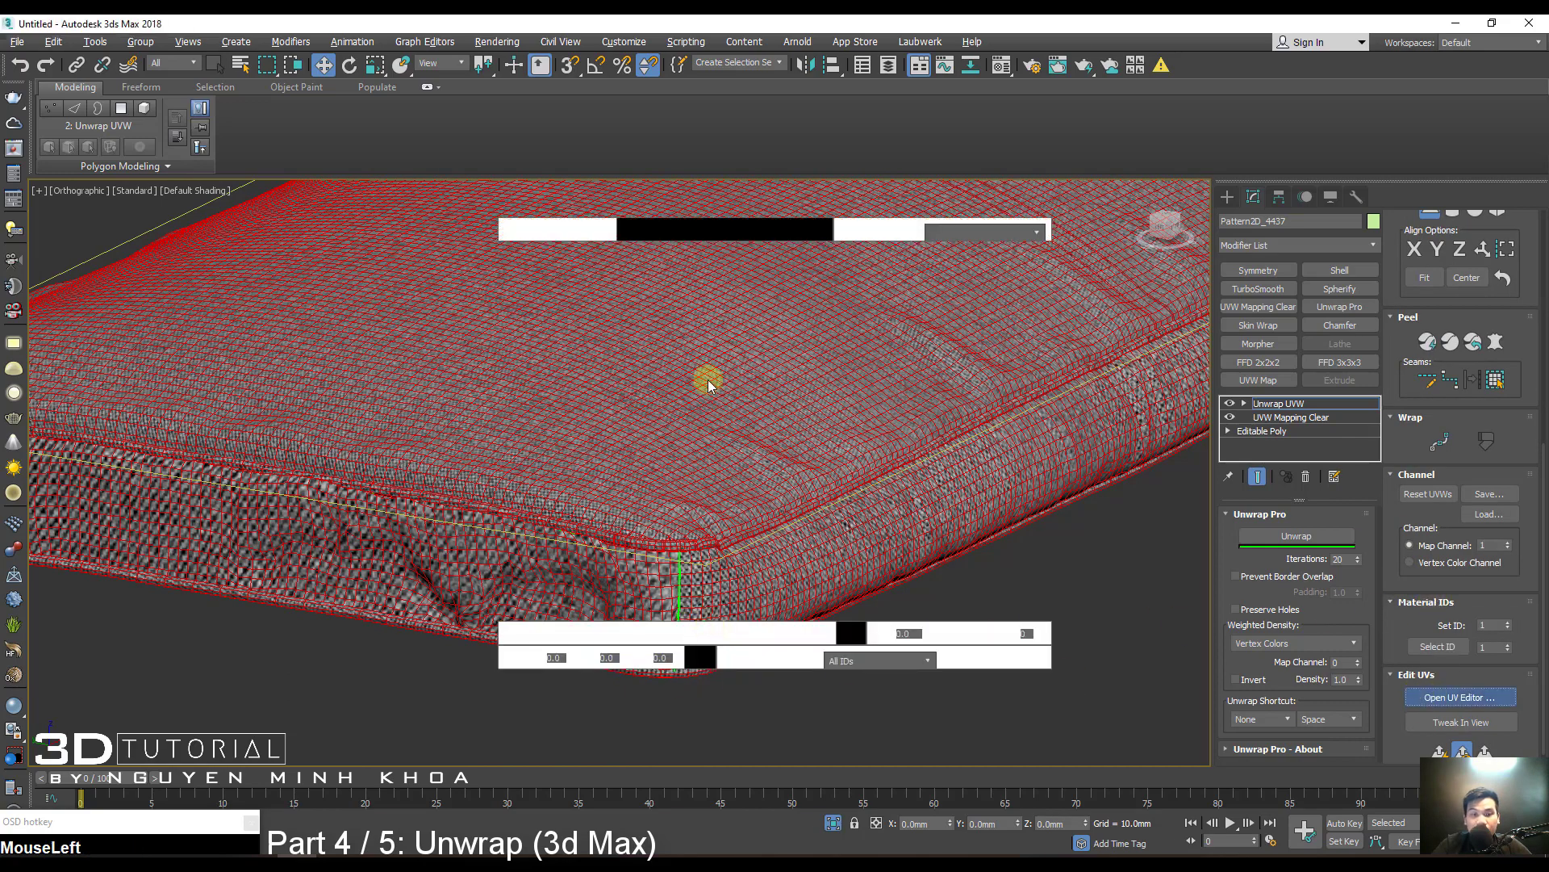
middle_click_drag(269, 305, 247, 270)
scroll(247, 271, "down", 2)
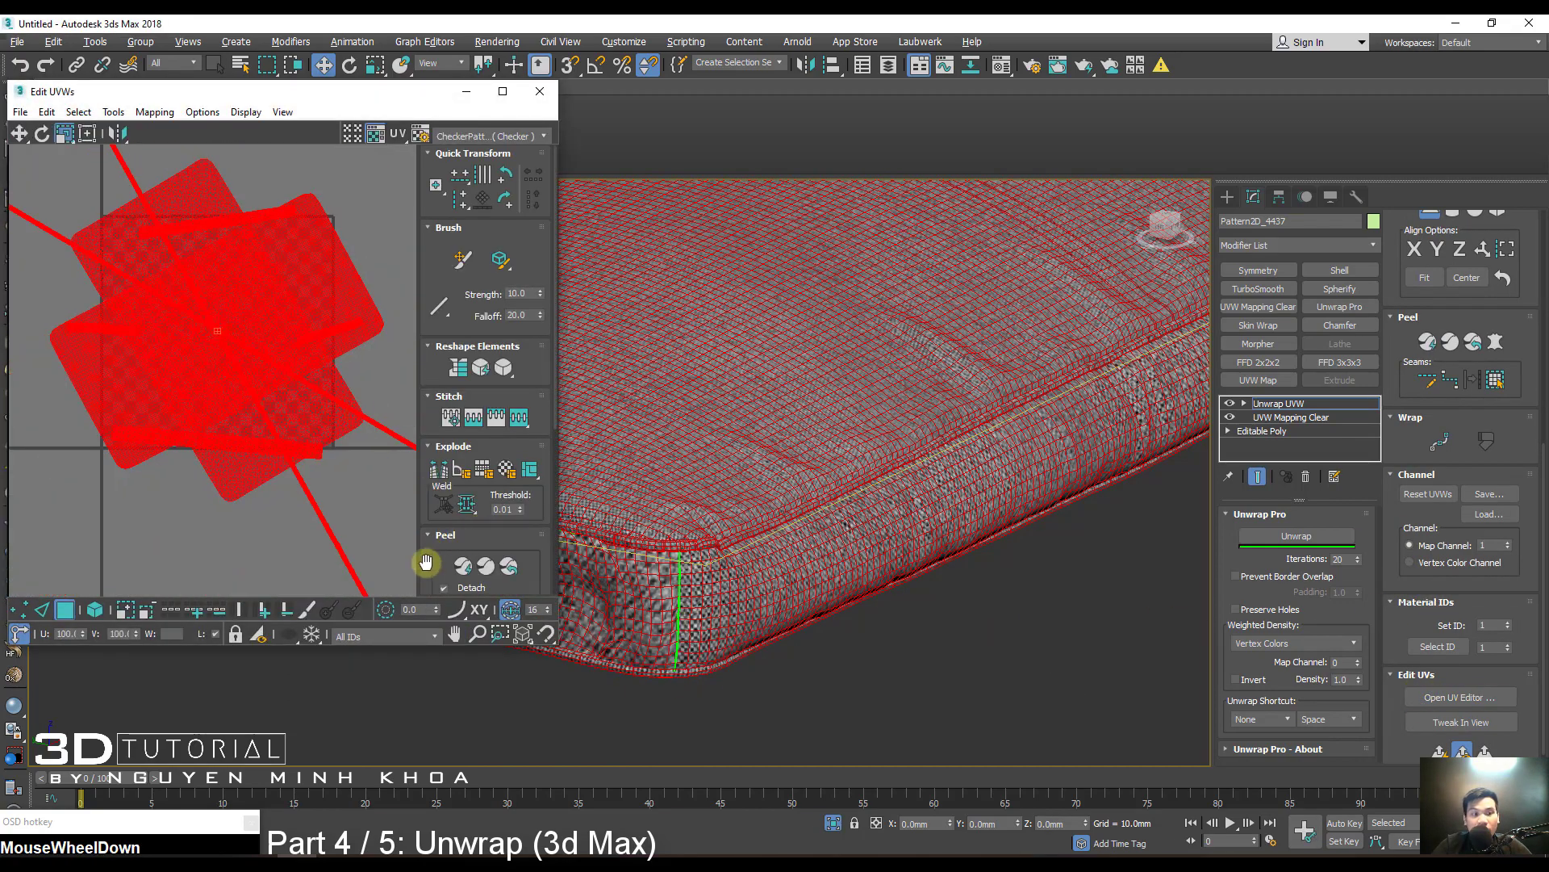
left_click_drag(426, 561, 434, 460)
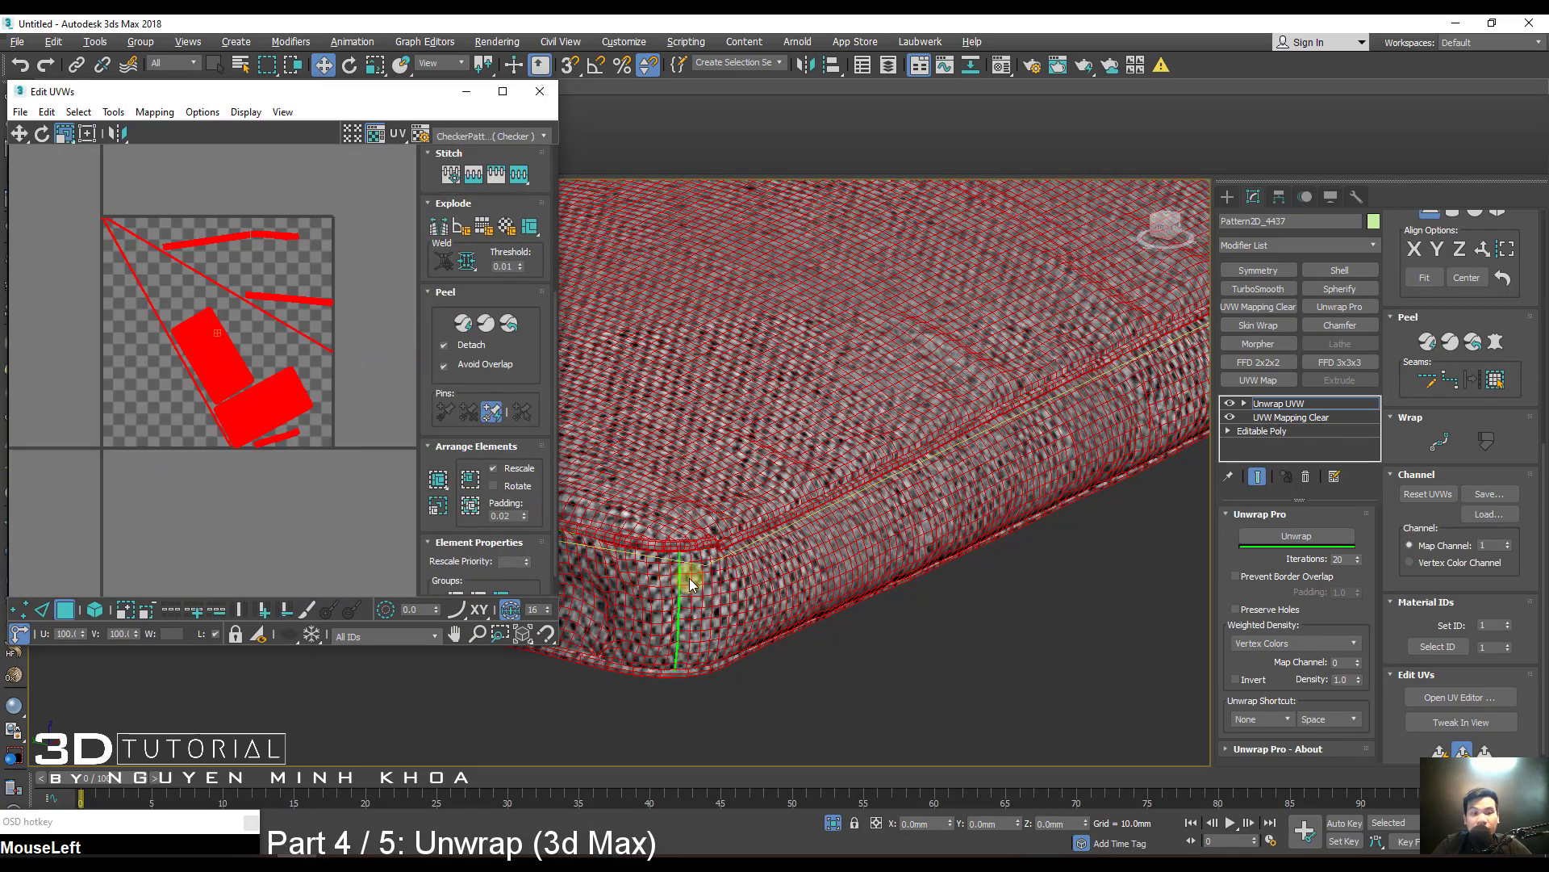
middle_click_drag(258, 370, 238, 345)
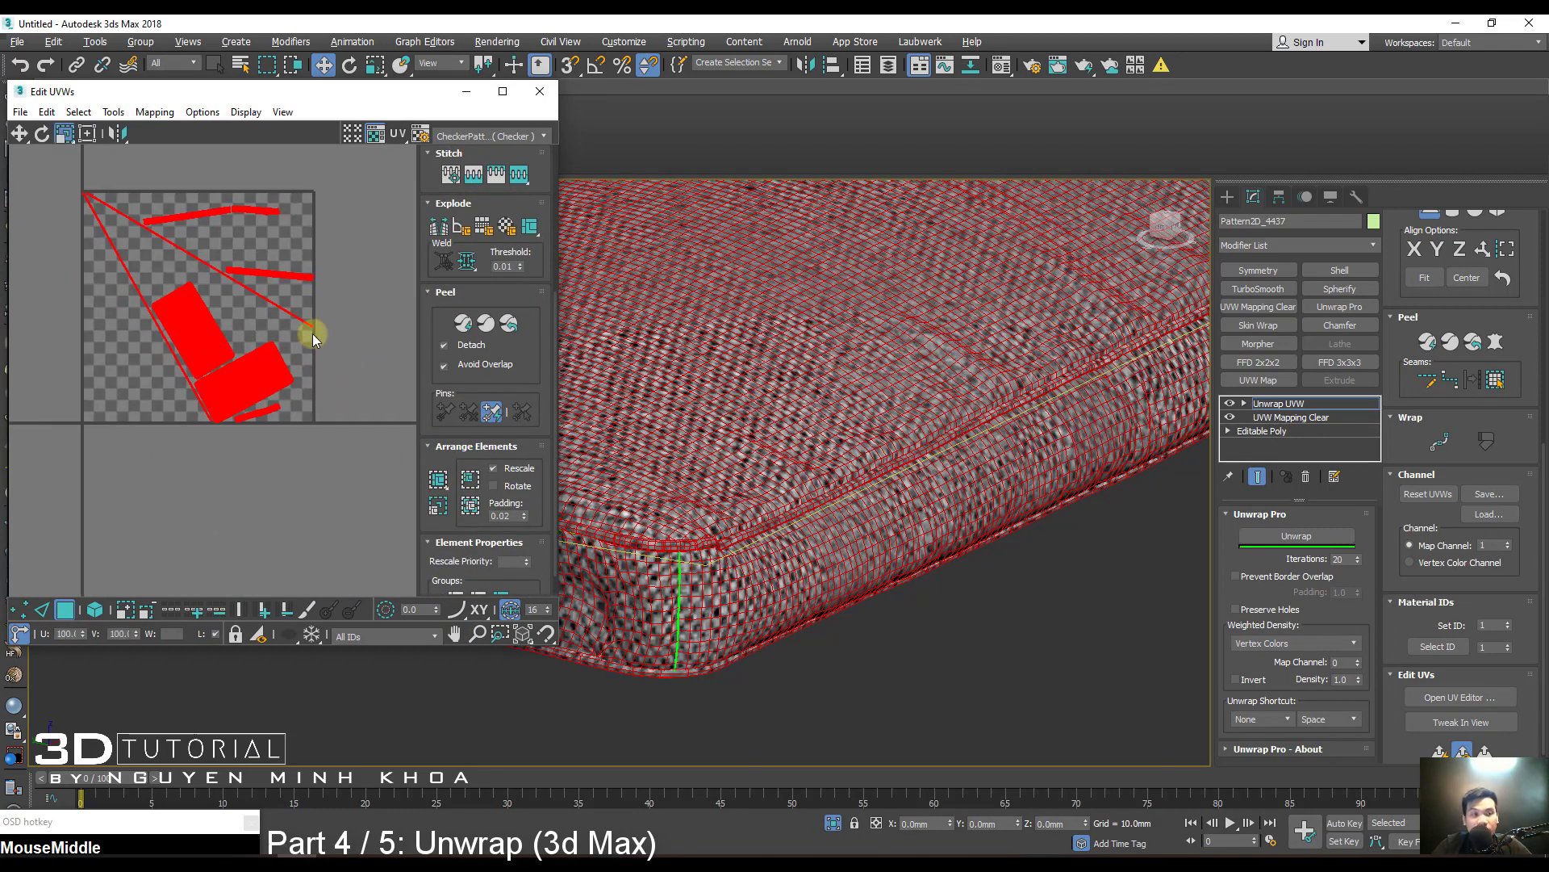
Switch to vertex selection by UV element and rotate the two long, thin piping shells to lie horizontally.
left_click(95, 609)
left_click(290, 347)
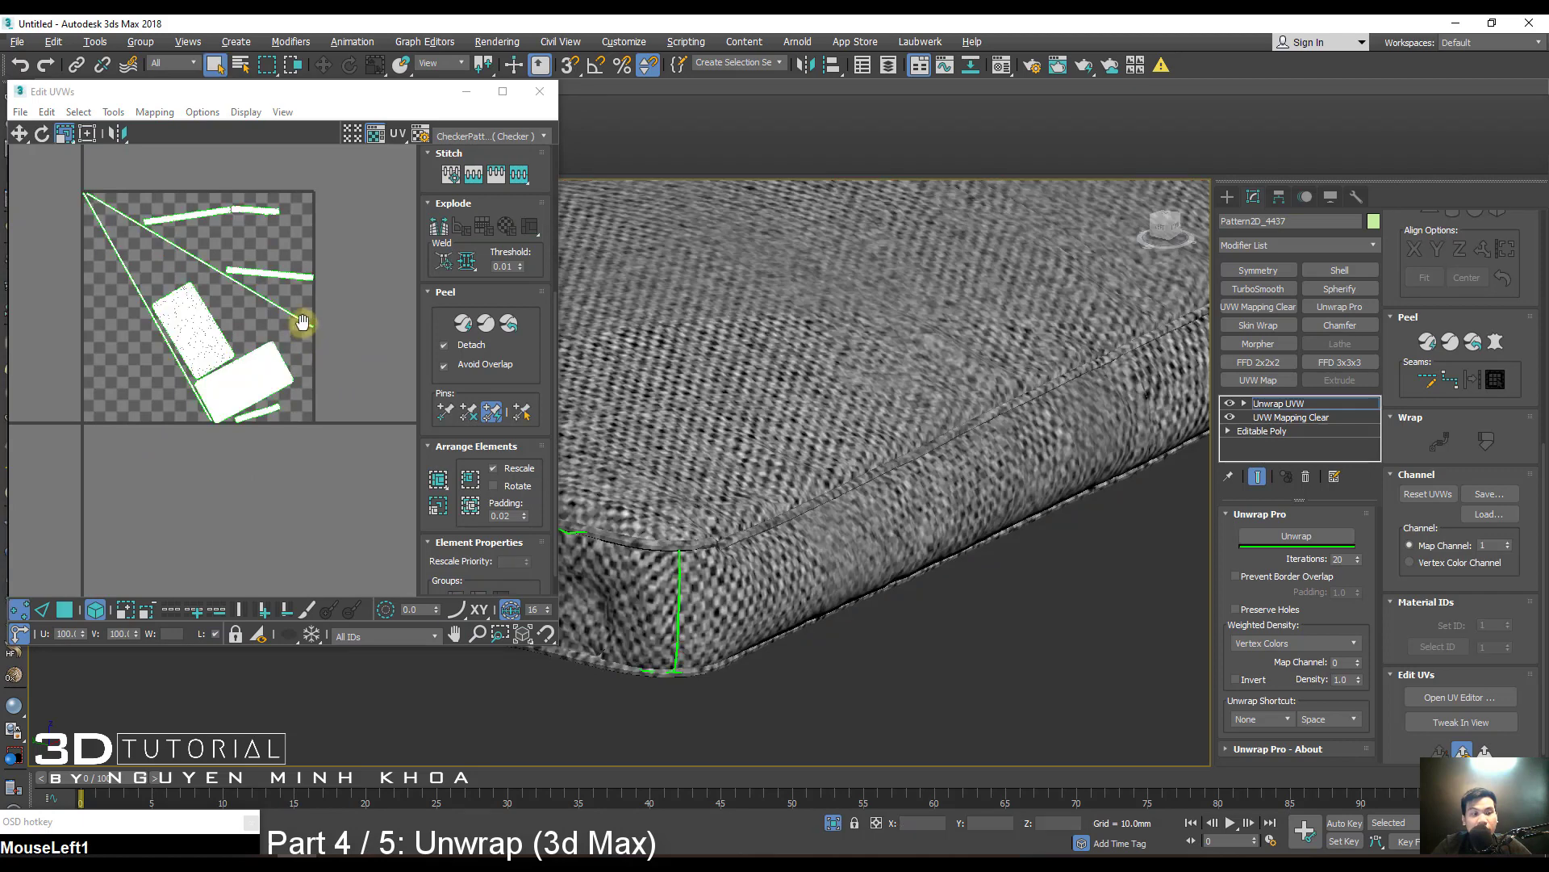
middle_click_drag(311, 330, 306, 324)
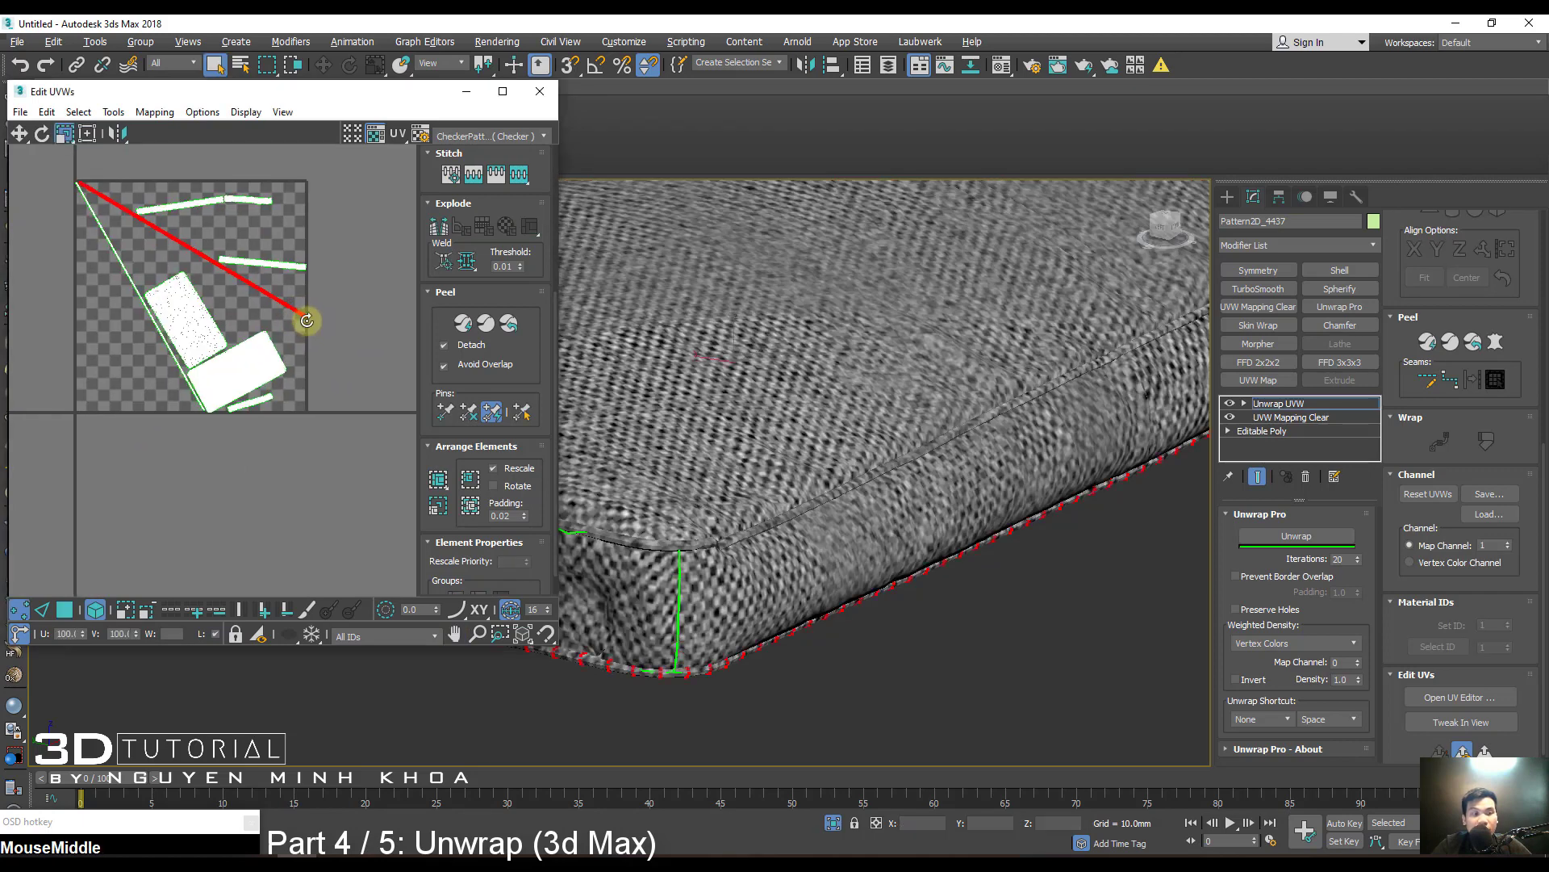
key("e")
mouse_move(318, 261)
left_mouse_down()
mouse_move(332, 222)
mouse_move(323, 250)
left_mouse_up()
left_click_drag(71, 212, 207, 272)
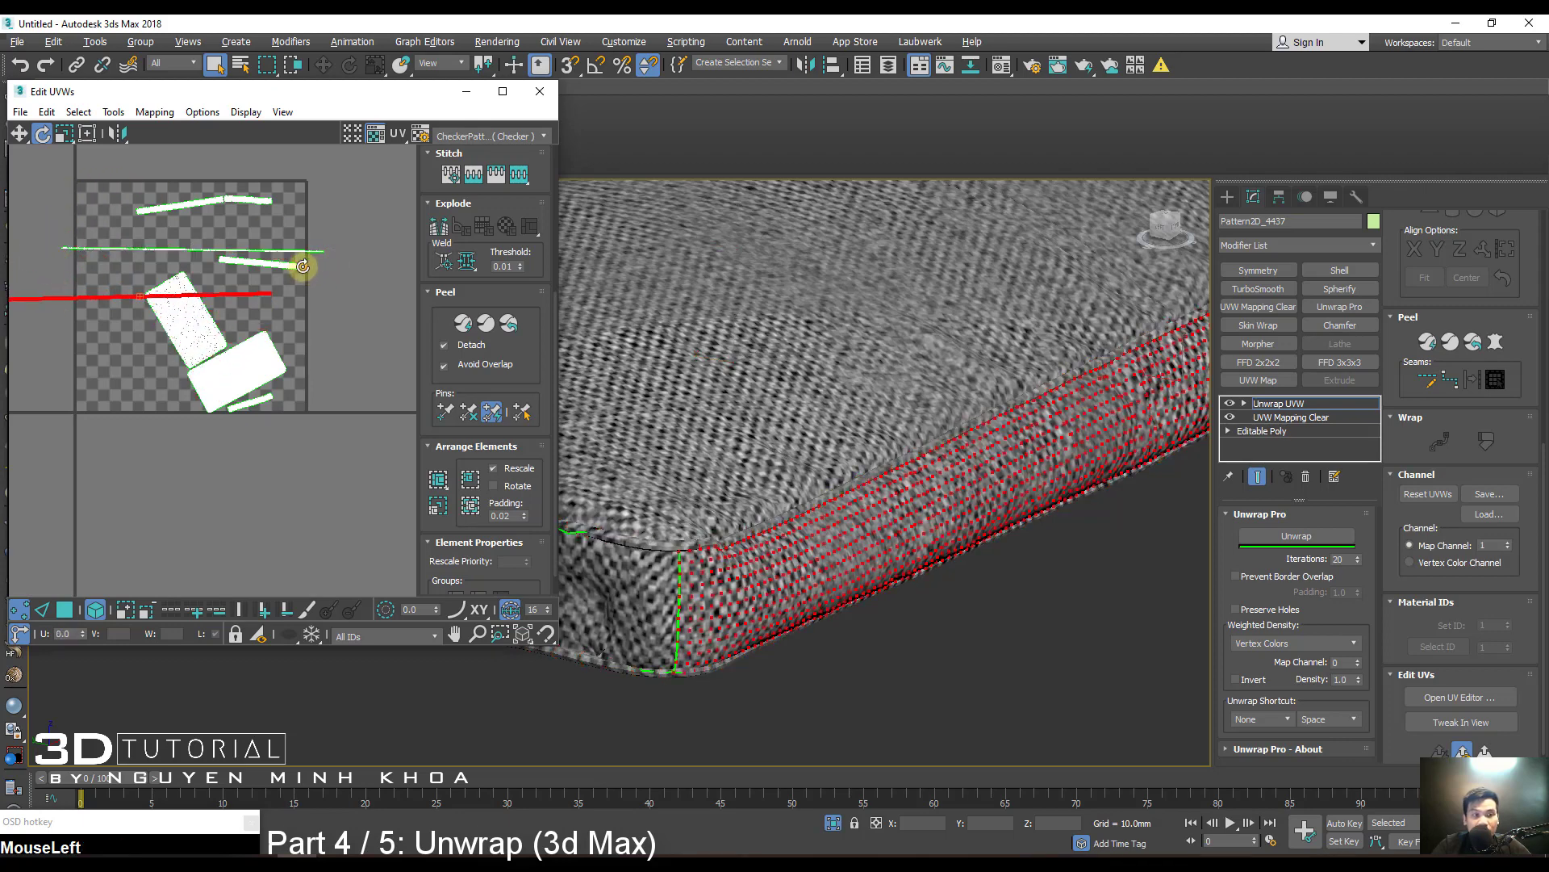
Rotate the cushion's side strips and two large panel shells to lie horizontally, and pack all shells into the UV square.
left_click_drag(310, 269, 302, 262)
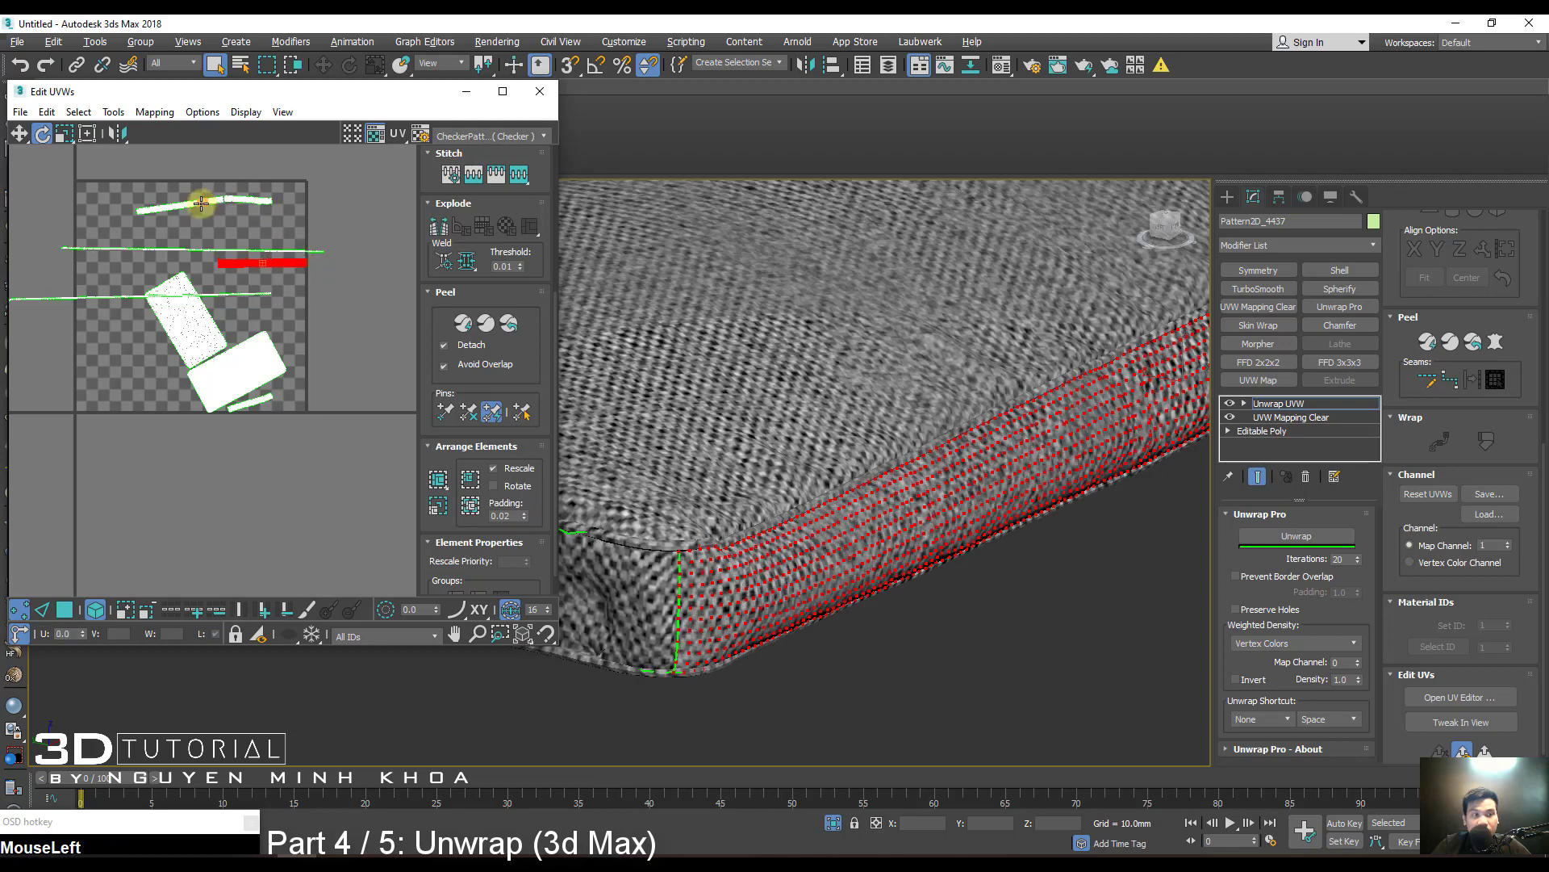
left_click_drag(201, 203, 214, 208)
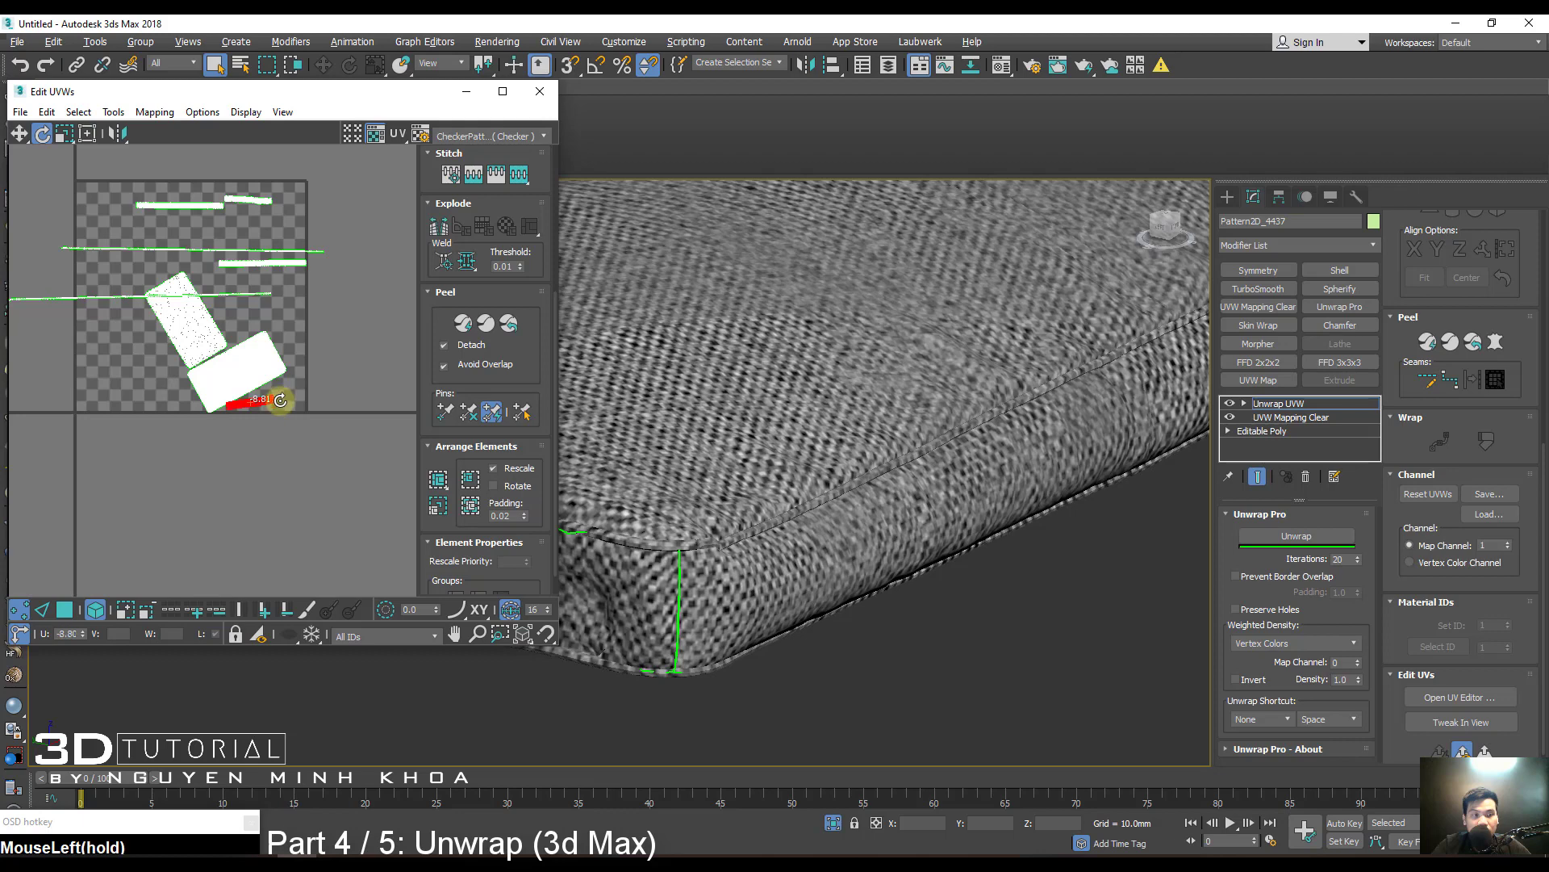
left_click_drag(284, 373, 288, 403)
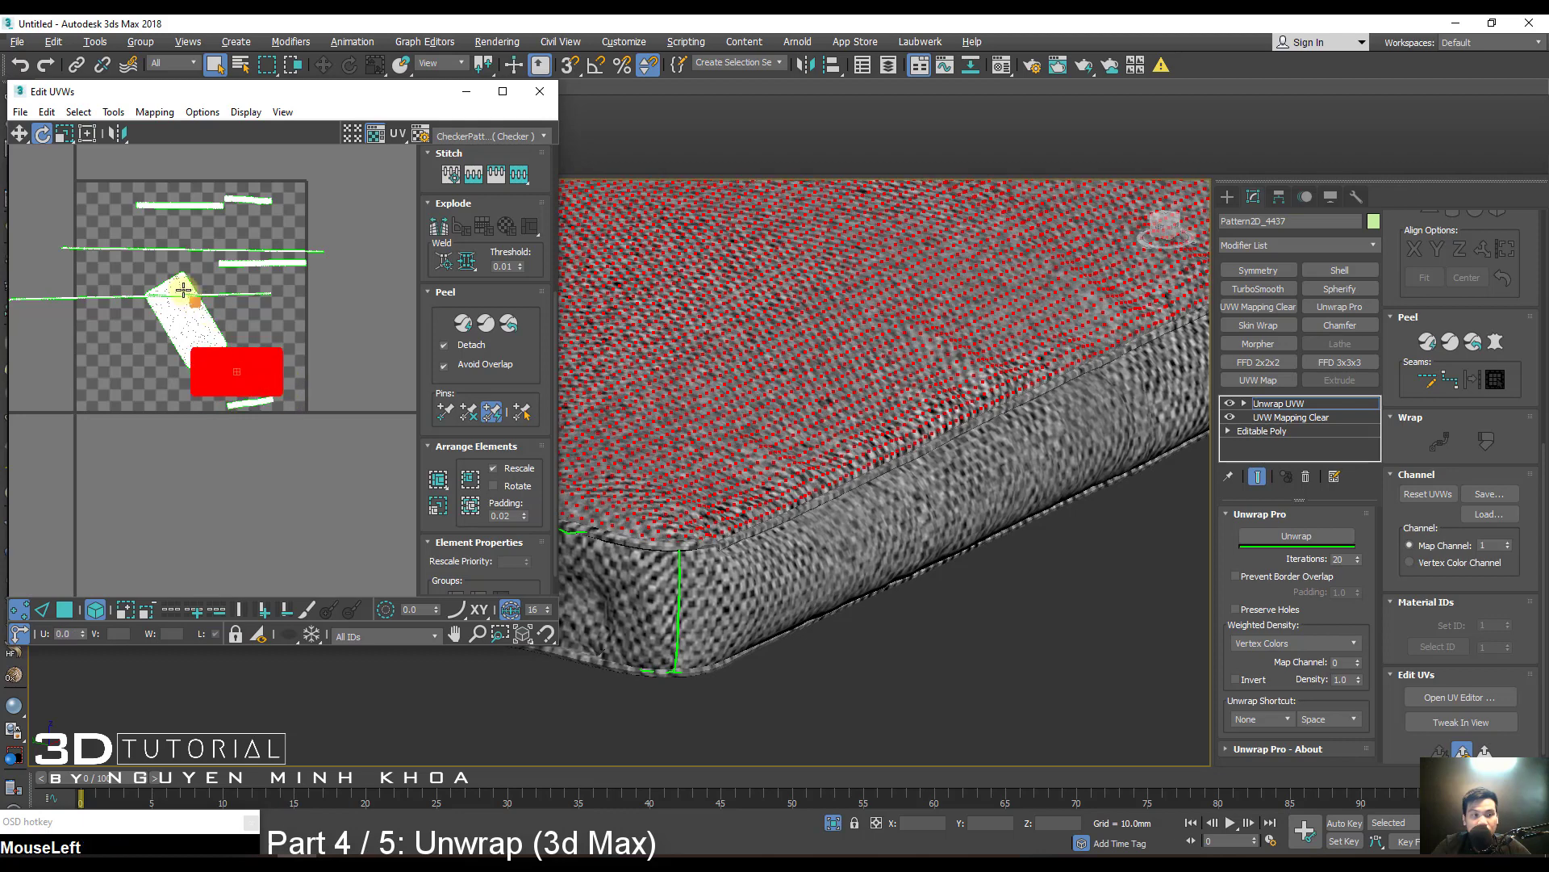
left_click_drag(183, 289, 155, 309)
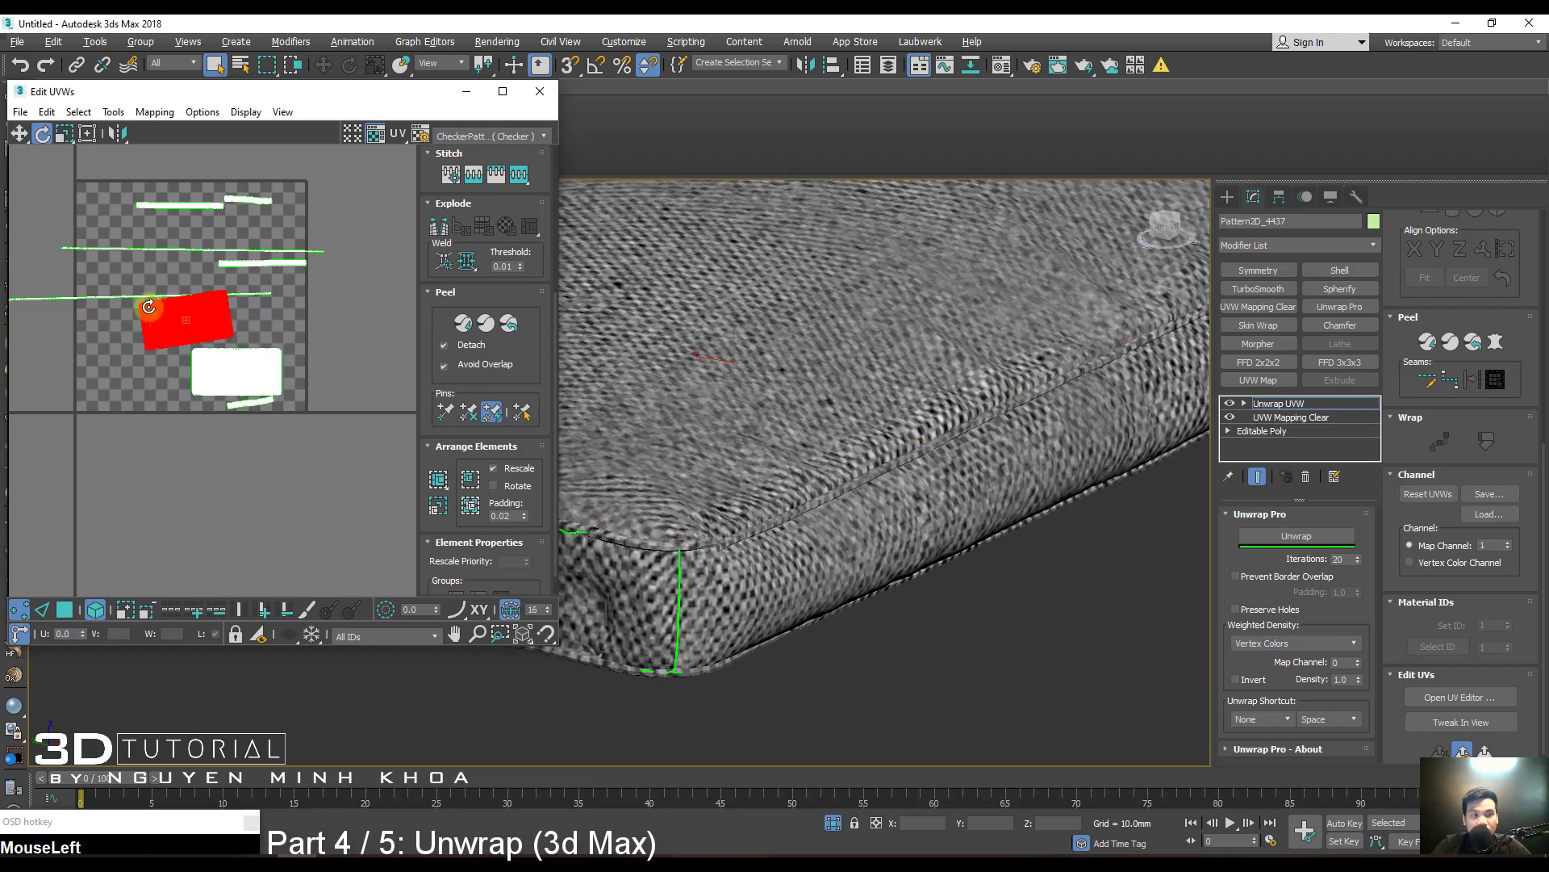
left_click_drag(370, 335, 370, 336)
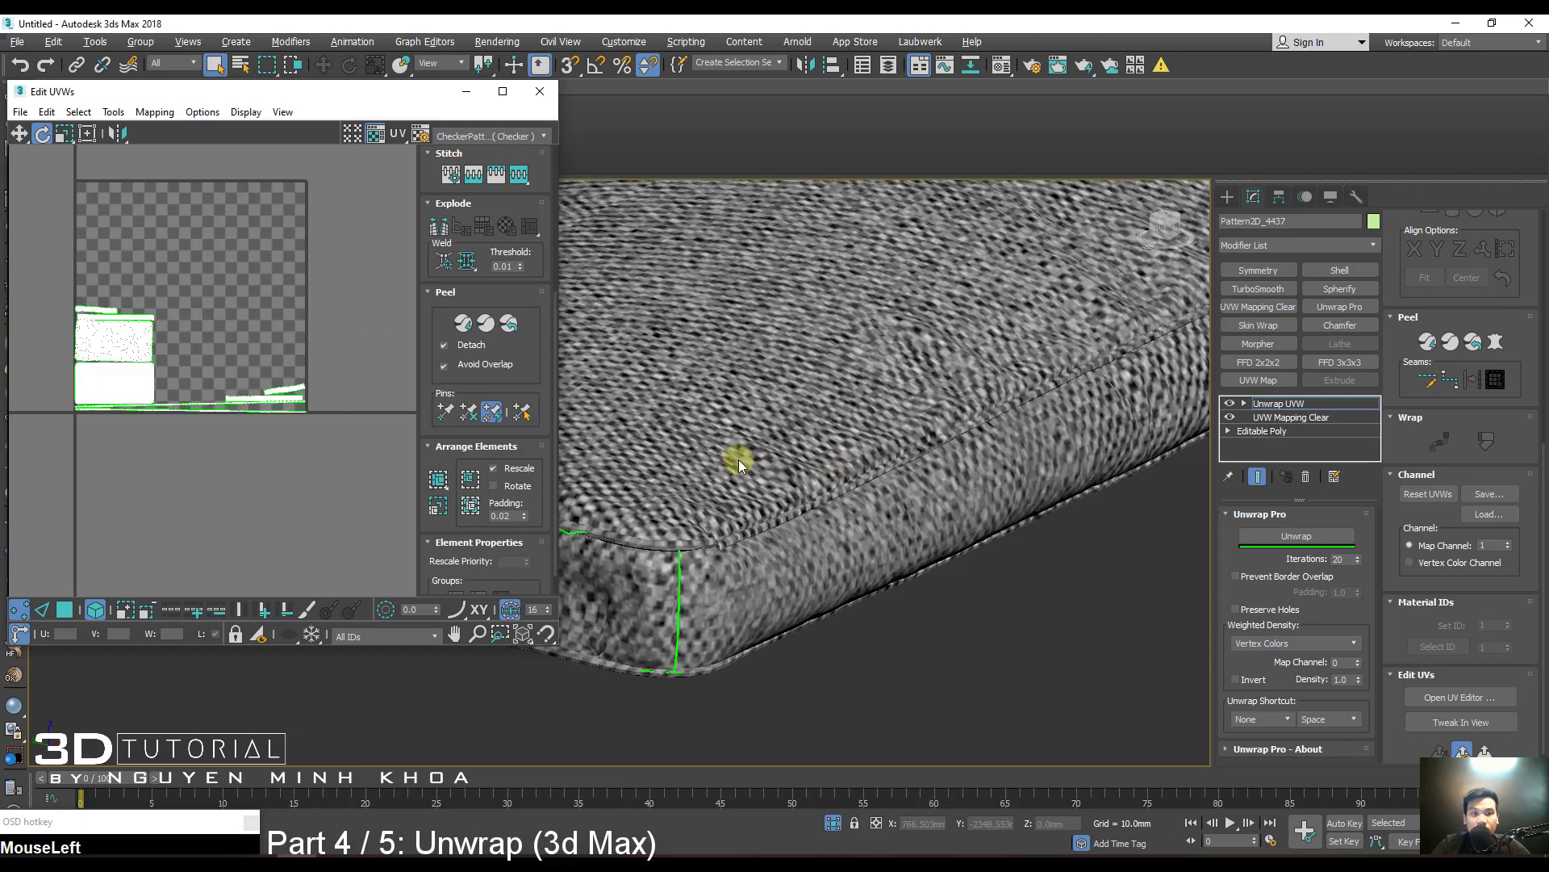
Unhide all objects so the whole sofa surrounds the seat cushion for texture comparison.
scroll(875, 485, "down", 3)
middle_click_drag(875, 484, 871, 491, "alt")
right_click(909, 410)
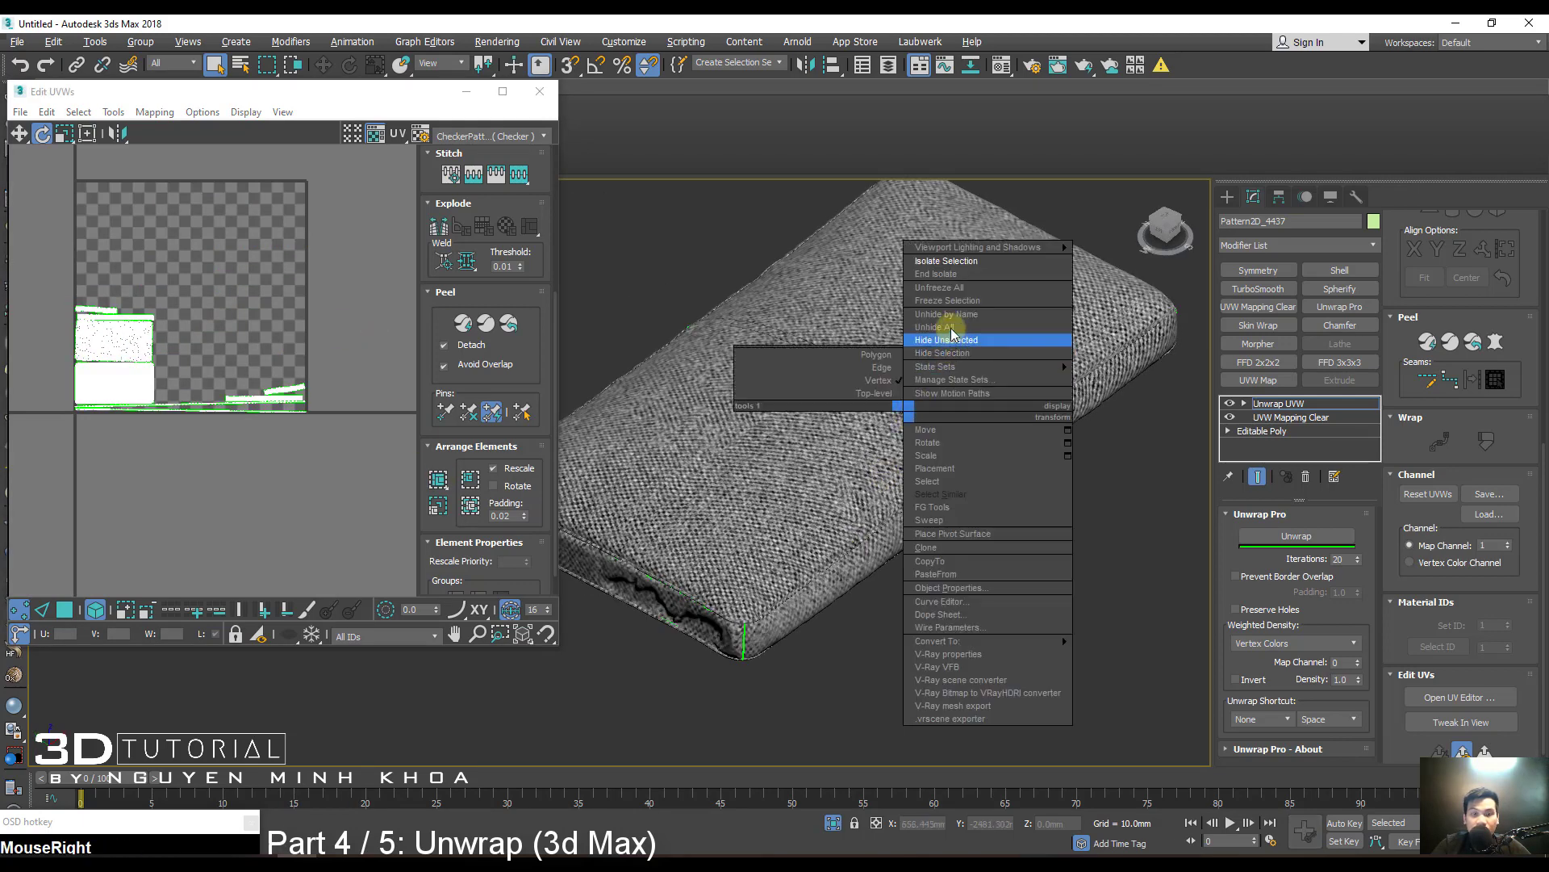
left_click(940, 327)
middle_click_drag(951, 433, 1093, 445, "alt")
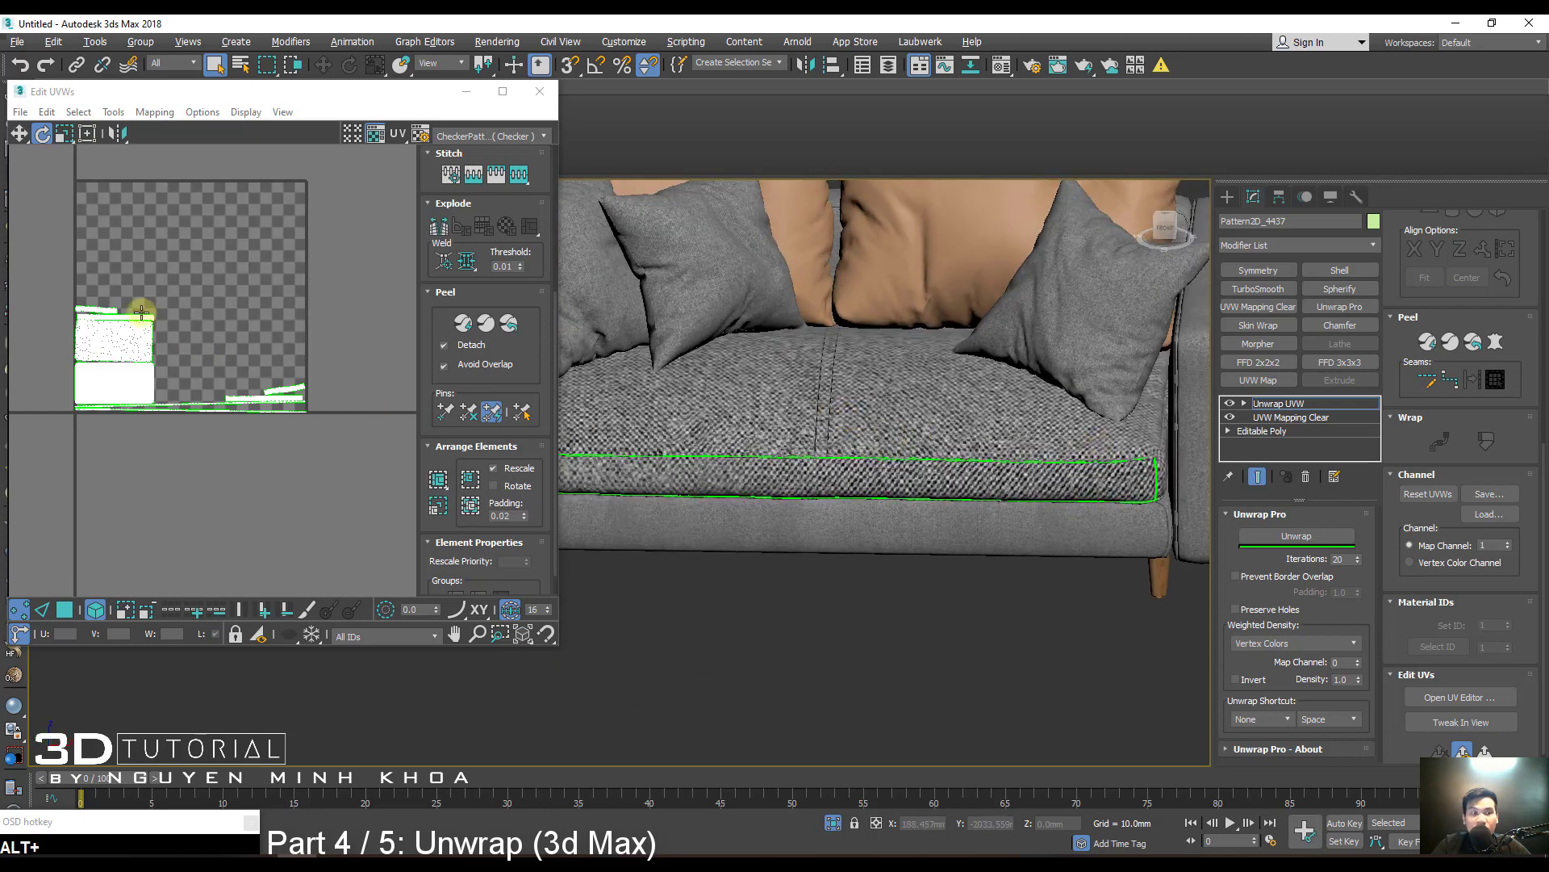
Select all of the seat cushion's UV shells and scale them up until the weave matches the sofa's fabric density.
left_click(688, 457)
middle_click_drag(689, 457, 754, 481)
scroll(831, 437, "up", 3)
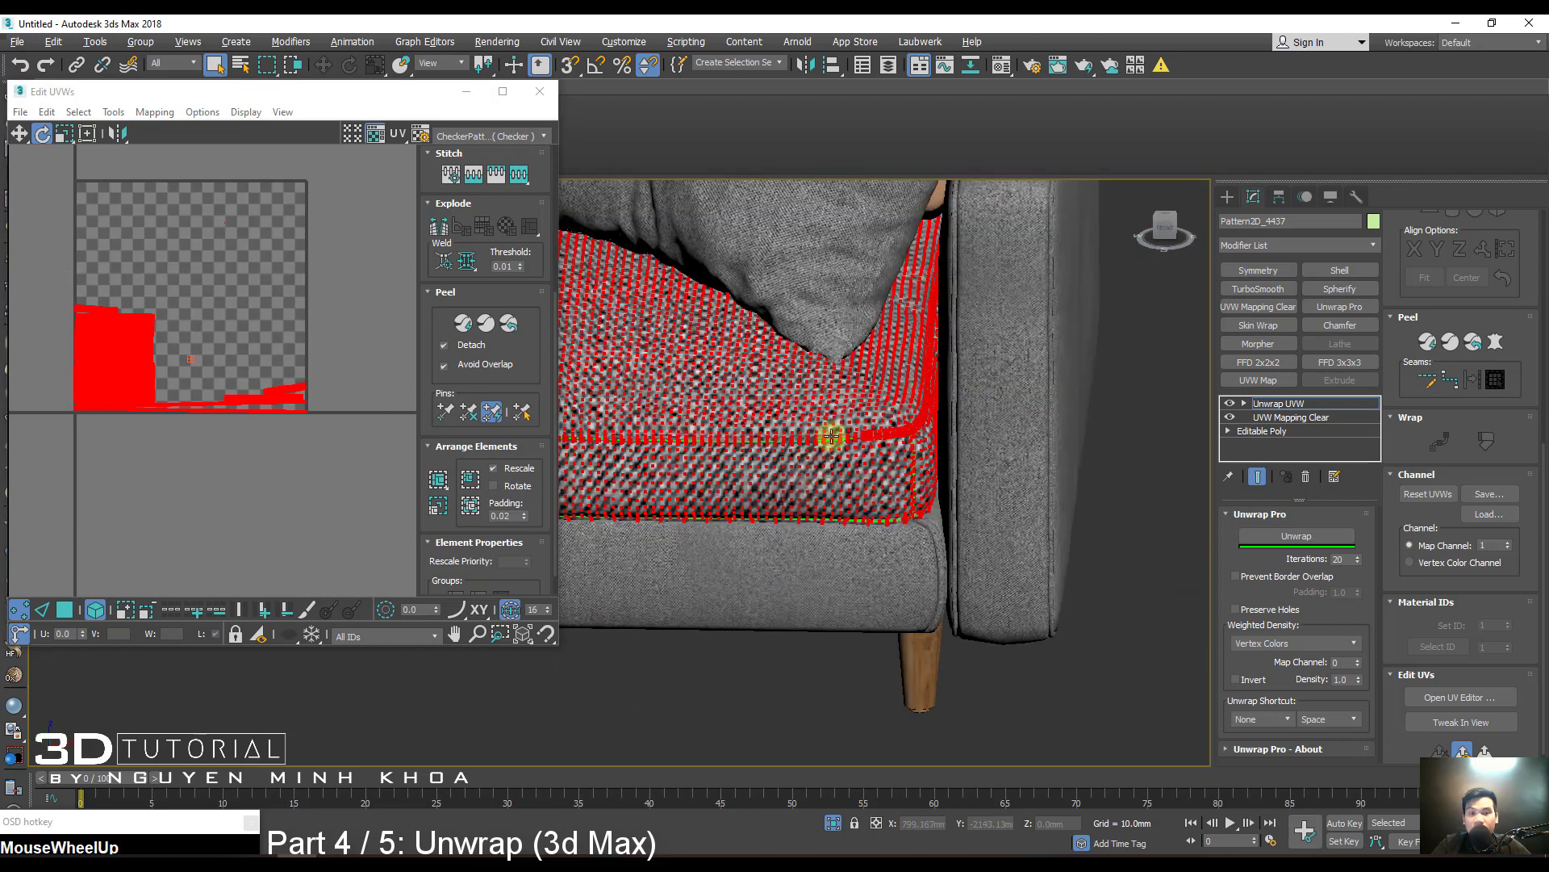
middle_click_drag(875, 489, 859, 457)
middle_click_drag(175, 343, 146, 347)
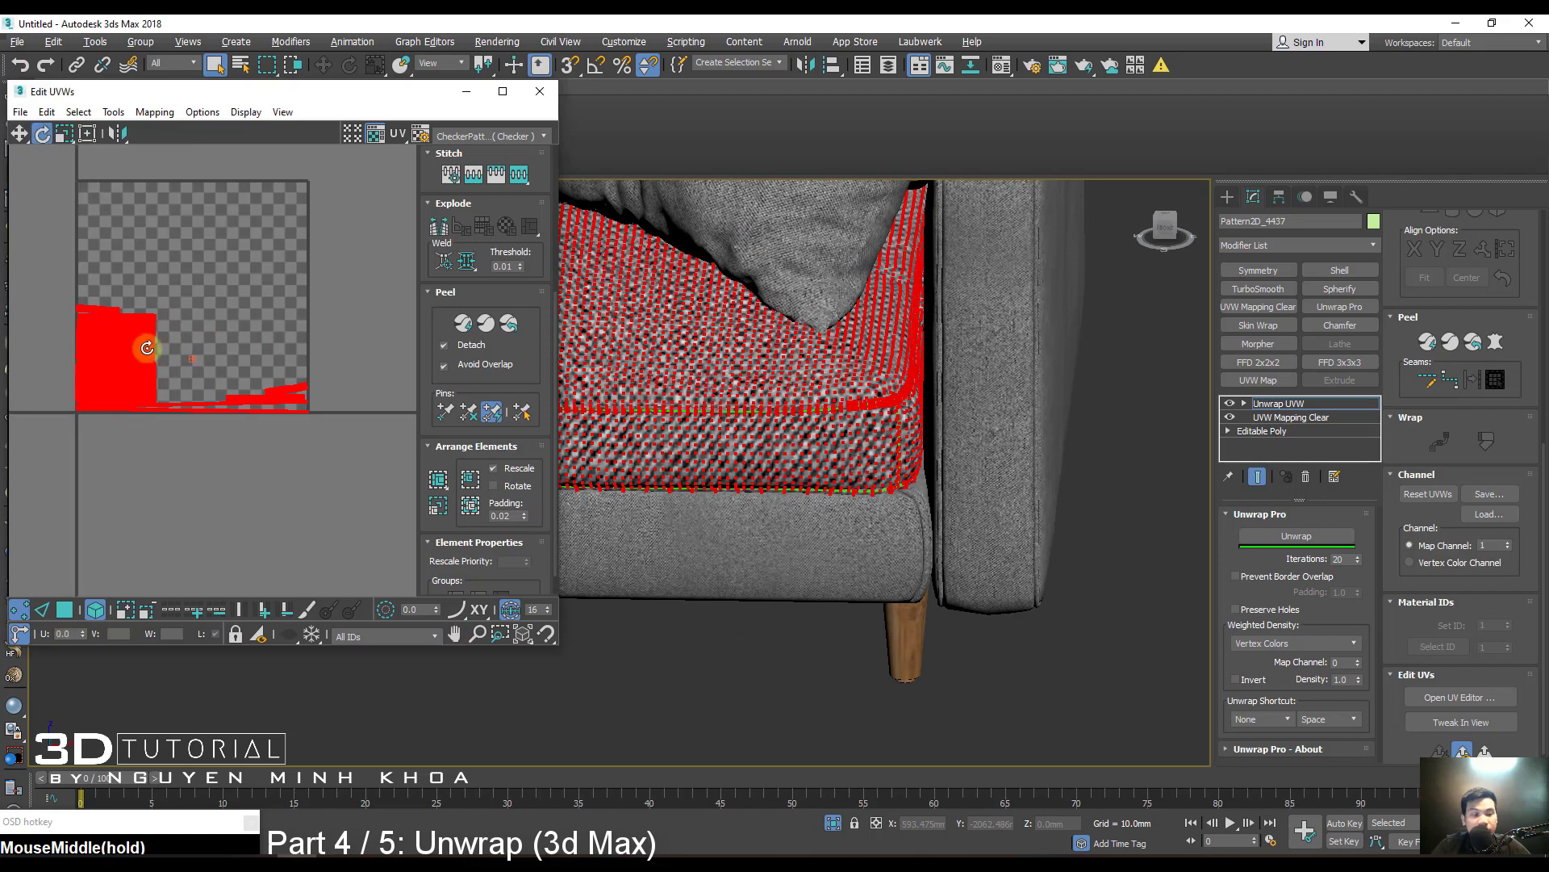
left_click_drag(139, 356, 424, 304)
scroll(840, 490, "up", 3)
scroll(864, 450, "down", 3)
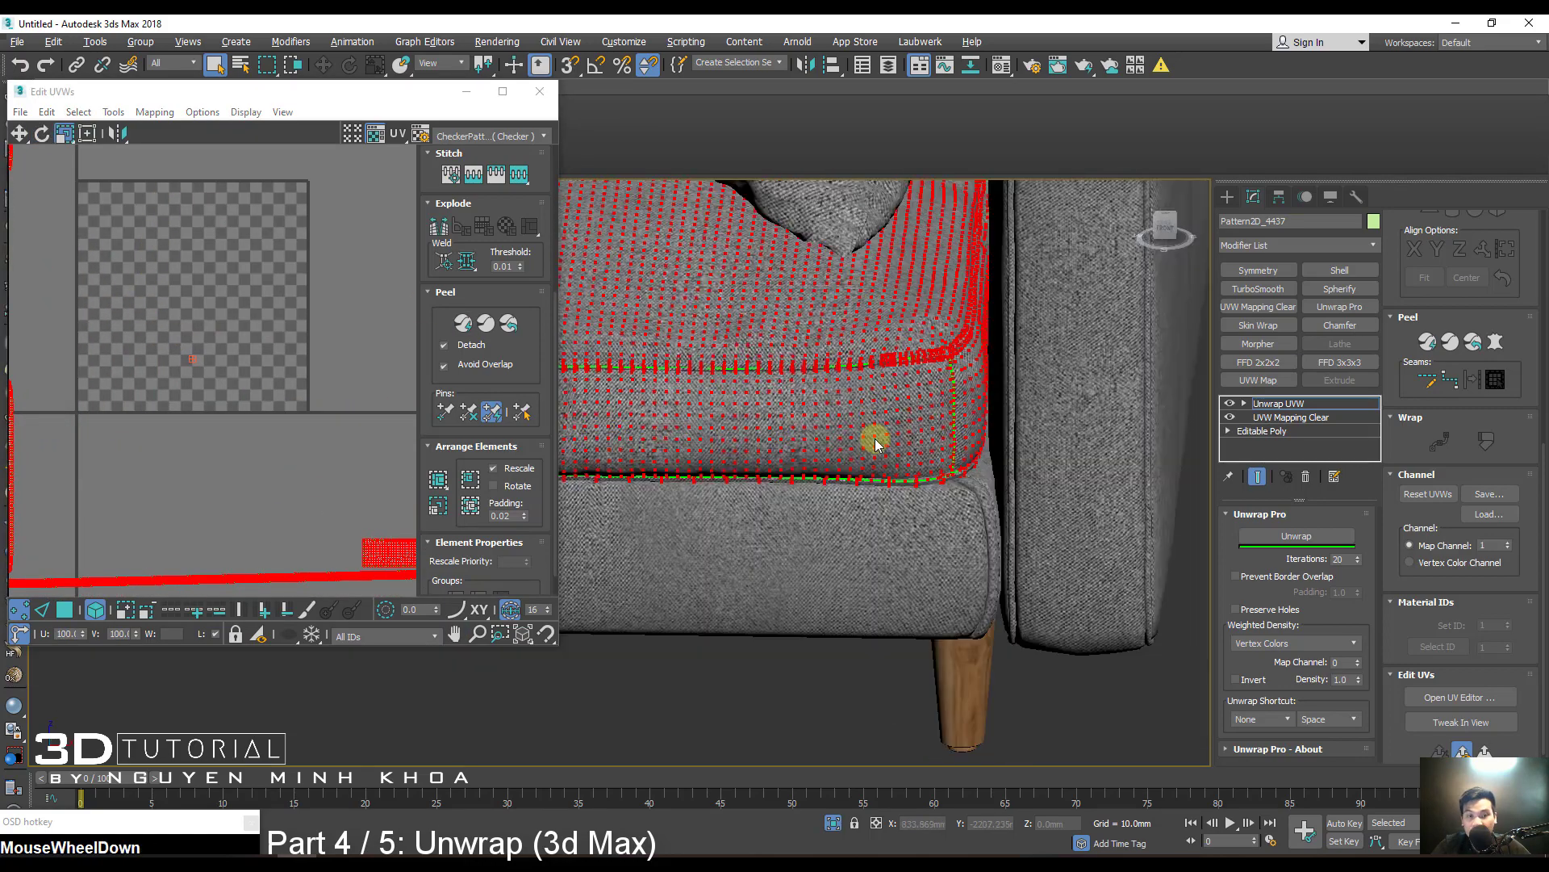
scroll(851, 414, "up", 2)
scroll(270, 299, "down", 2)
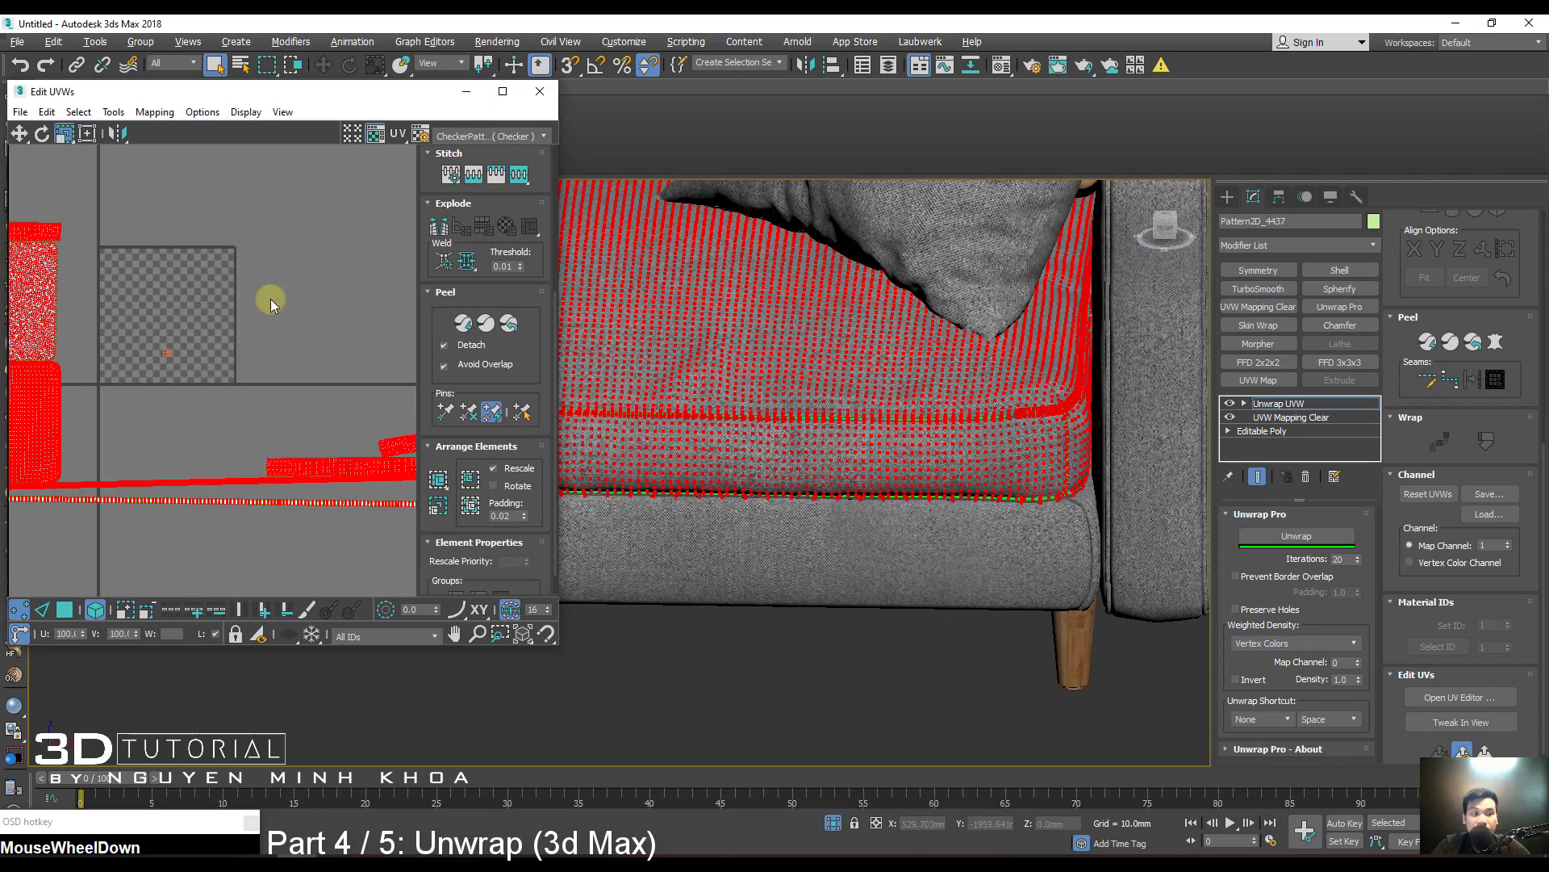
Close the UV editor and convert the seat cushion to Editable Poly.
left_click(540, 91)
scroll(1067, 399, "up", 1)
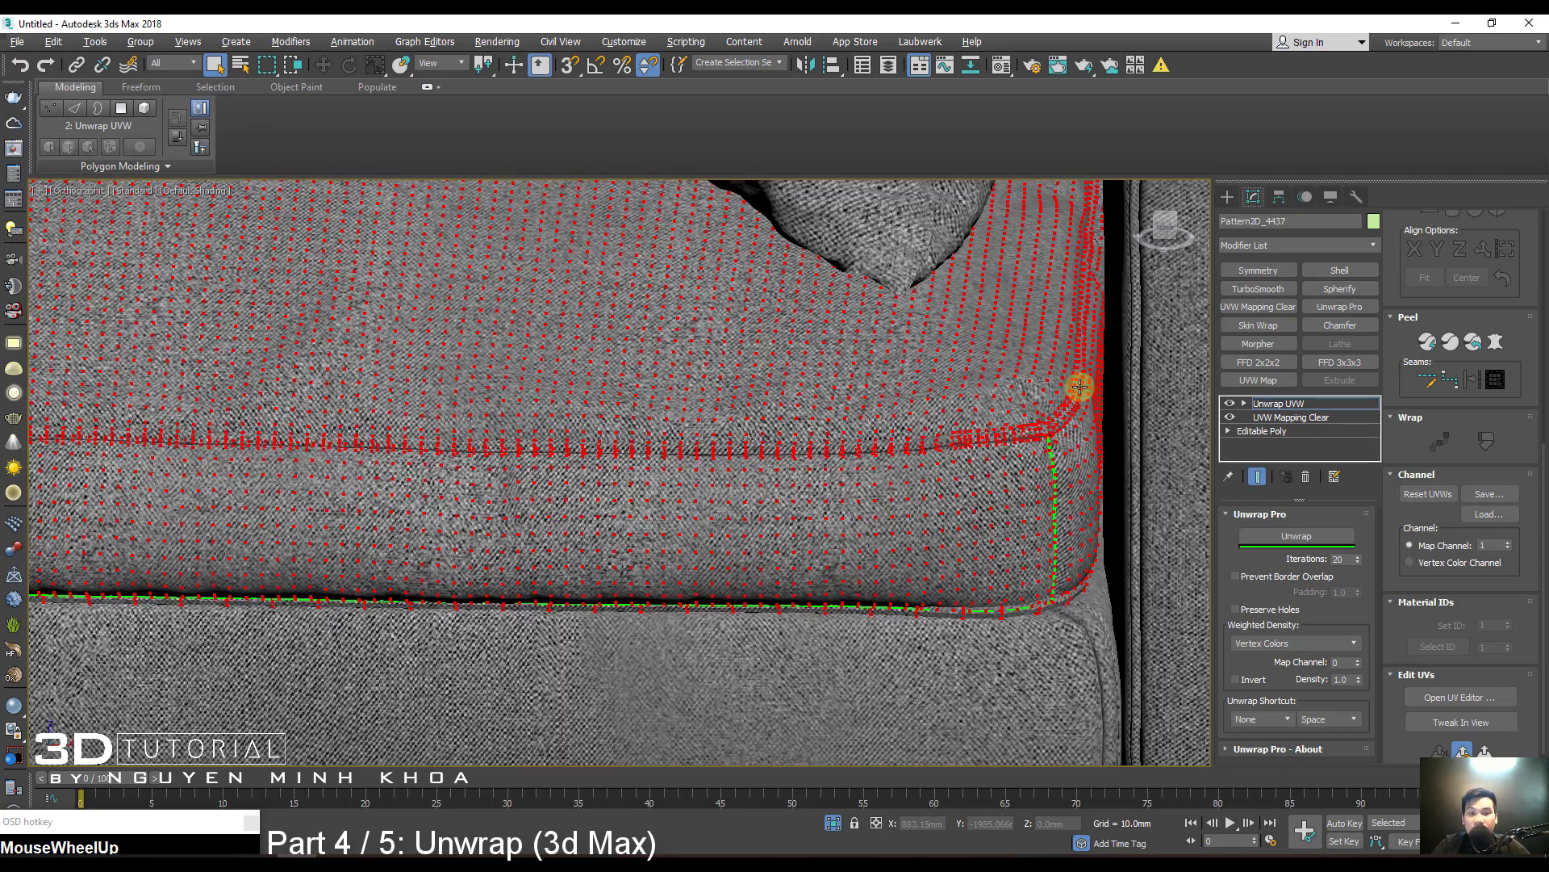
right_click(893, 381)
mouse_move(968, 605)
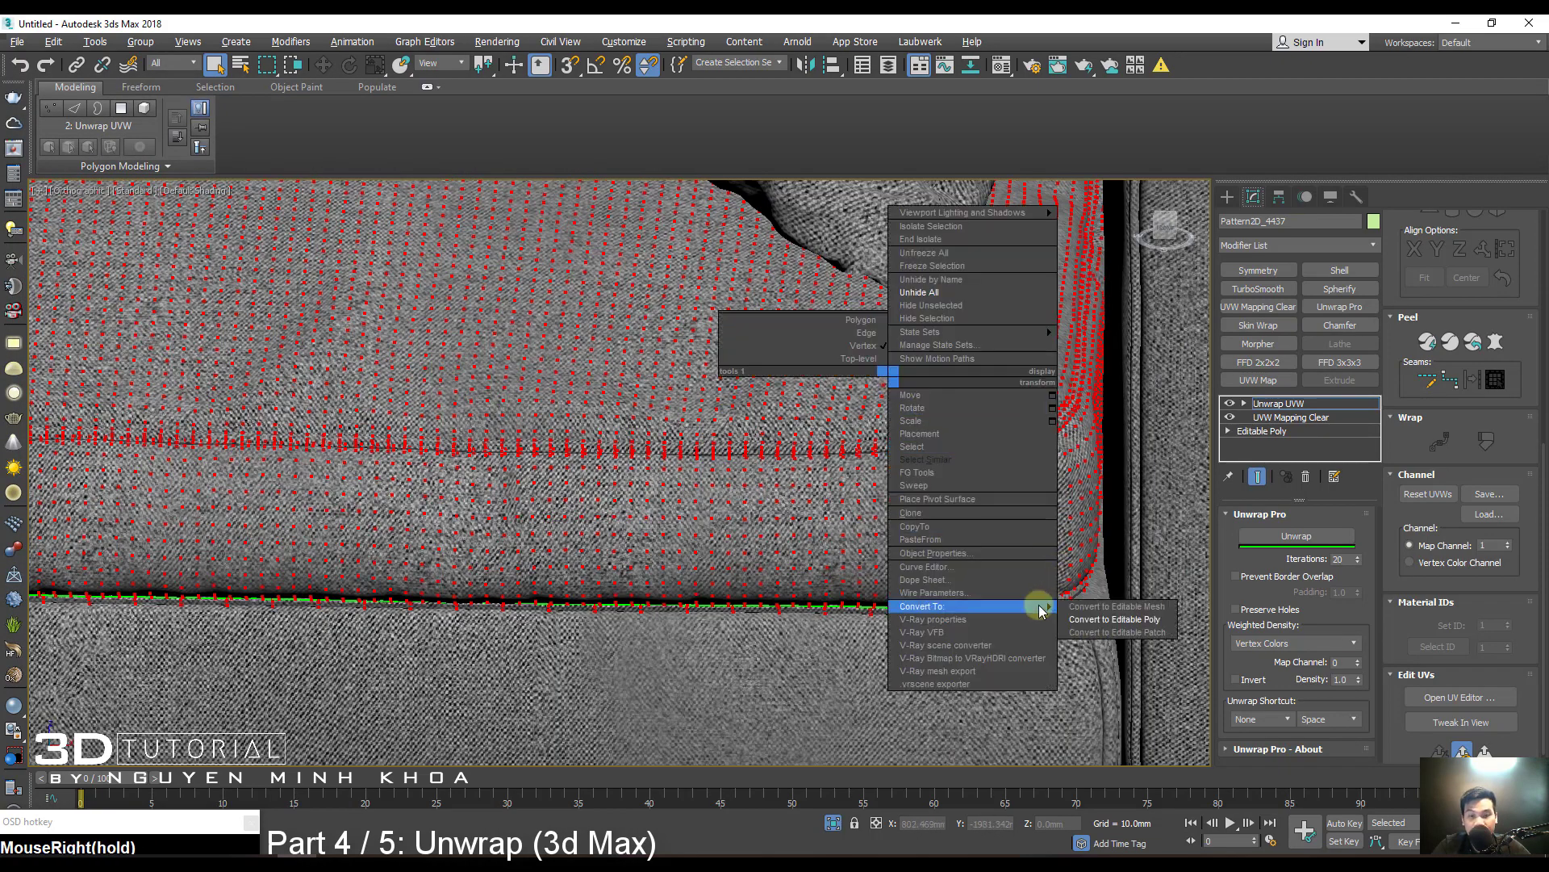
left_click(1105, 615)
Examine the seat cushion's mesh and fabric texture along the front edge and central seams, with and without edged faces.
middle_click(802, 439)
scroll(824, 450, "down", 2)
key("F4")
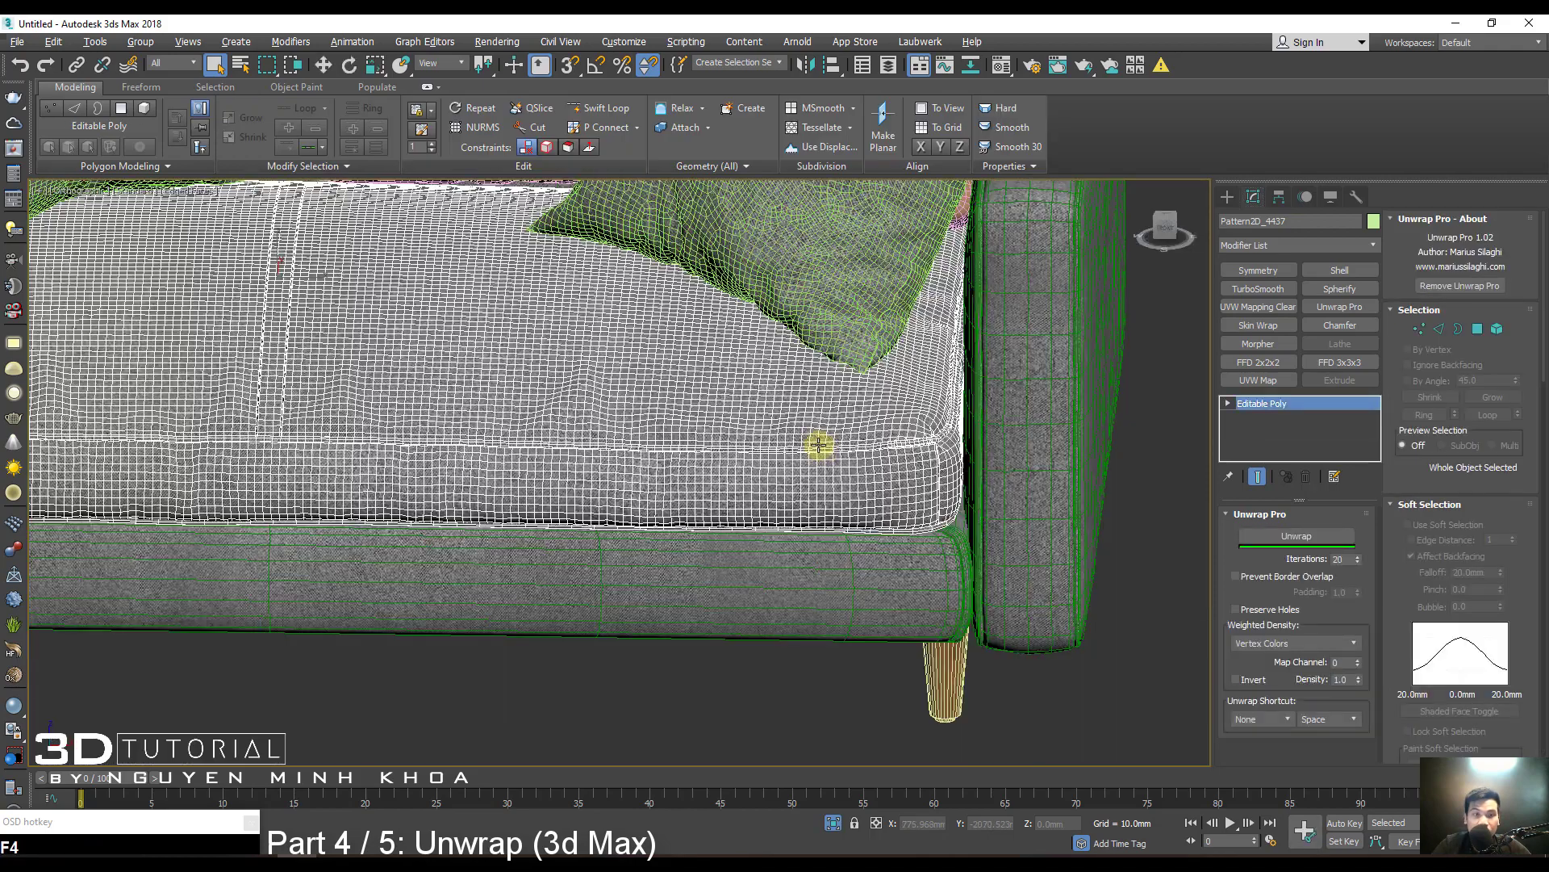
middle_click_drag(816, 442, 740, 401, "alt")
scroll(647, 463, "down", 2)
middle_click_drag(647, 463, 632, 367, "alt")
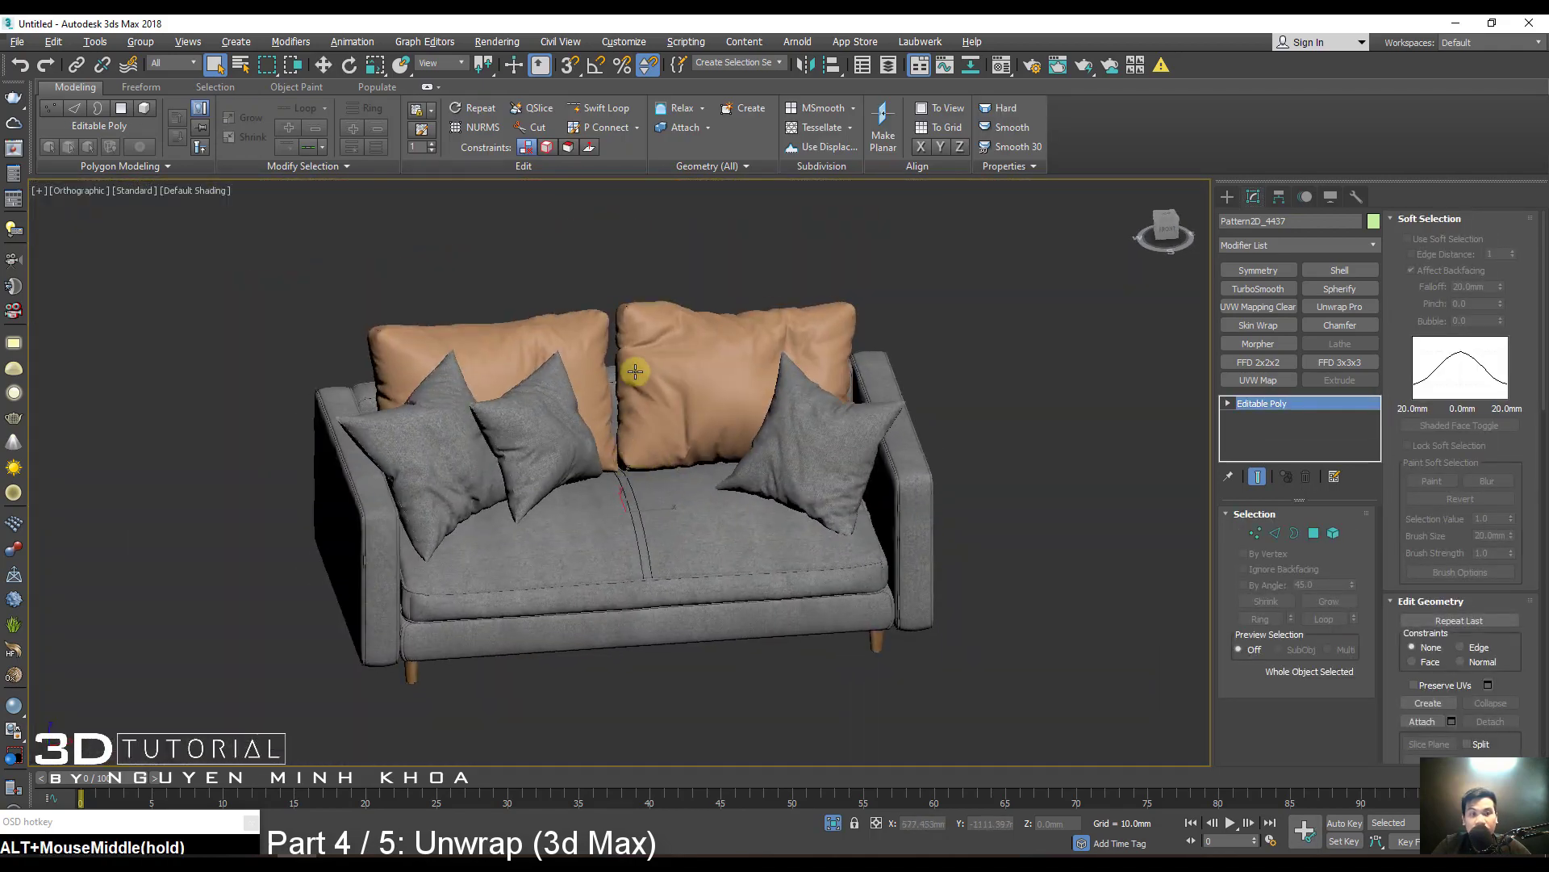
scroll(669, 554, "up", 5)
left_click(669, 549)
key("F4")
scroll(708, 469, "up", 3)
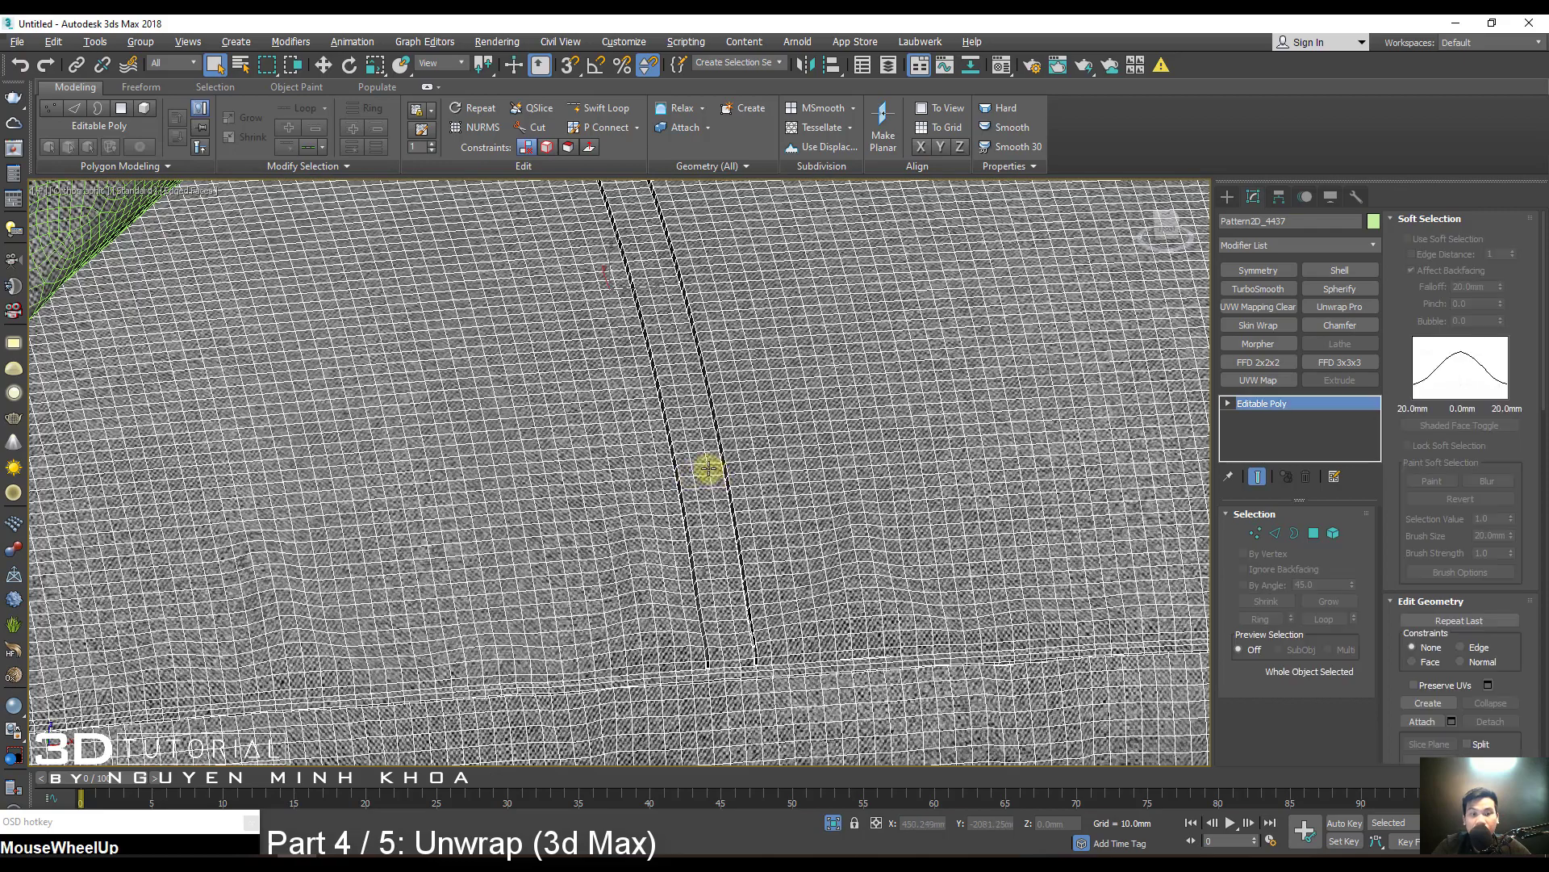
key("F4")
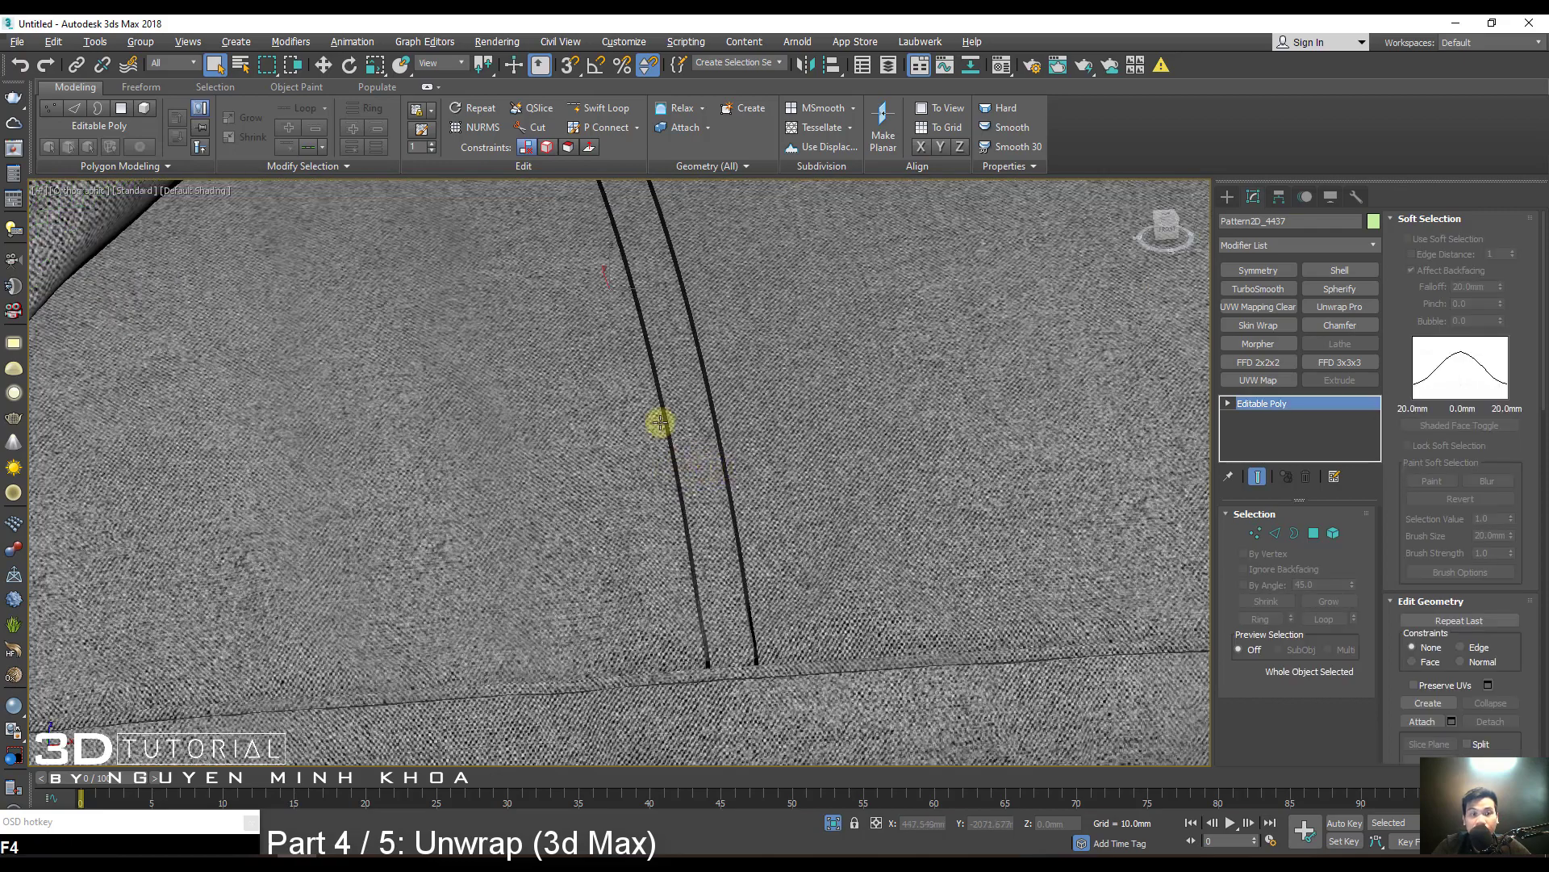
Enable NURMS smoothing on the seat cushion and check its central seams within the whole sofa.
left_click(466, 123)
middle_click_drag(705, 363, 706, 387)
scroll(694, 375, "down", 2)
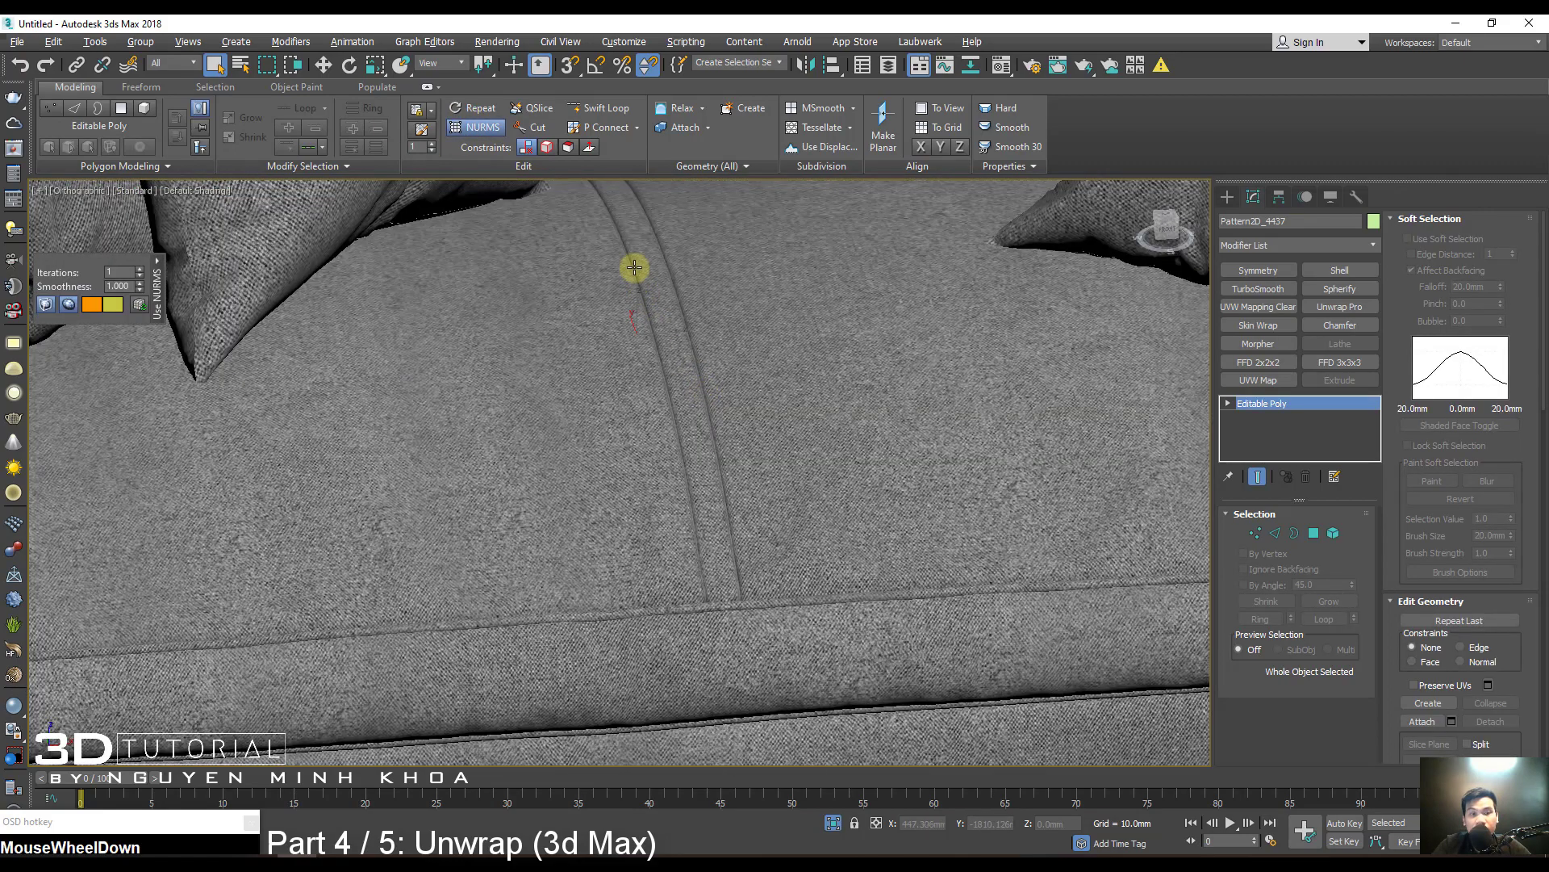
scroll(695, 470, "down", 5)
middle_click_drag(695, 470, 641, 470, "alt")
middle_click_drag(718, 297, 712, 330)
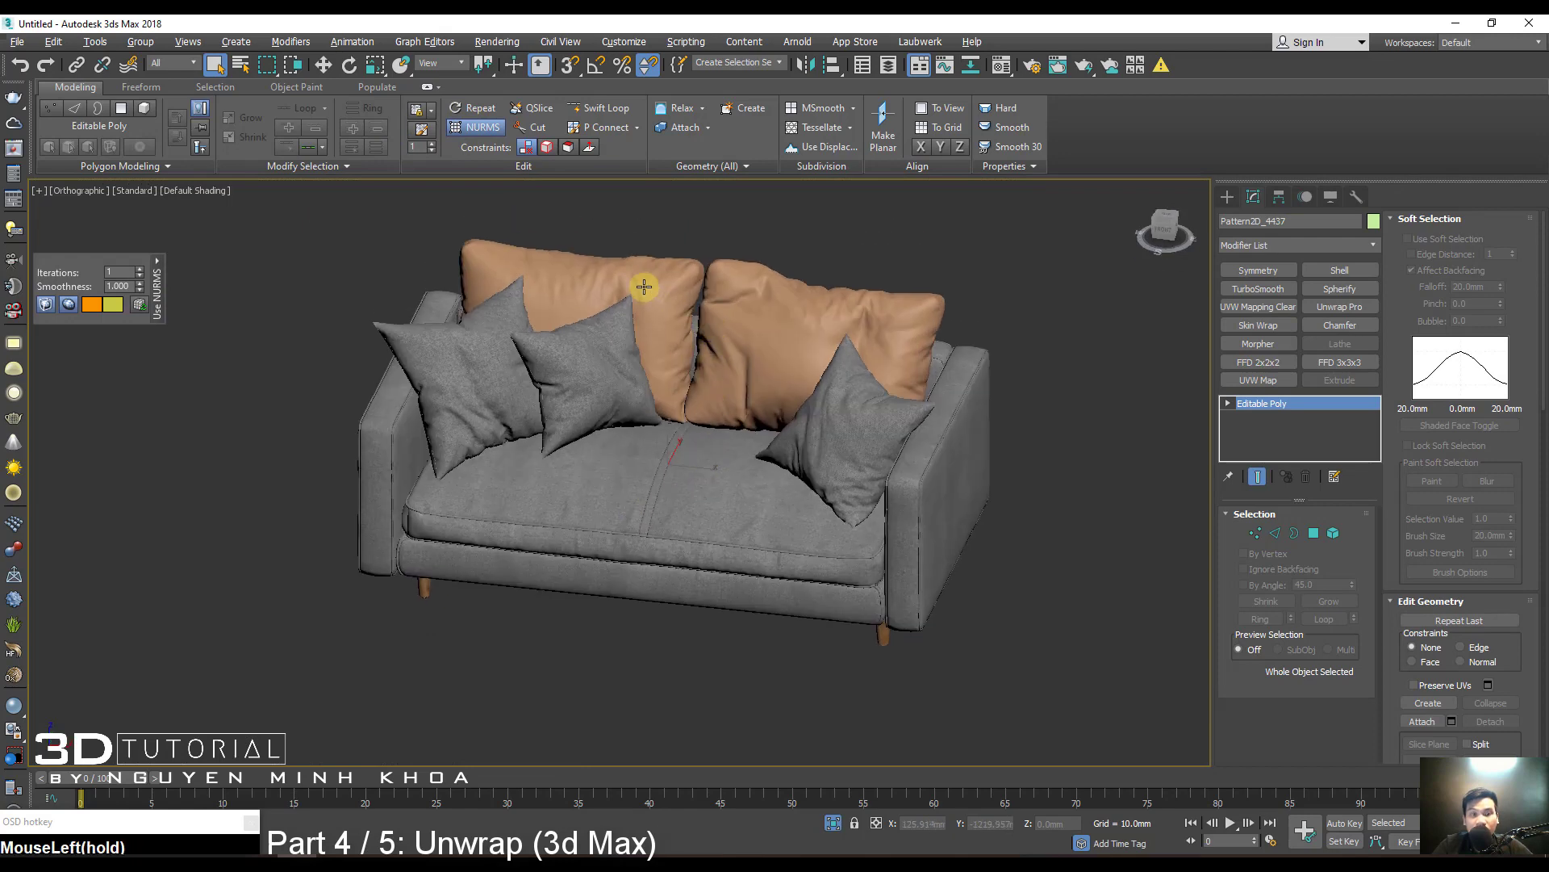